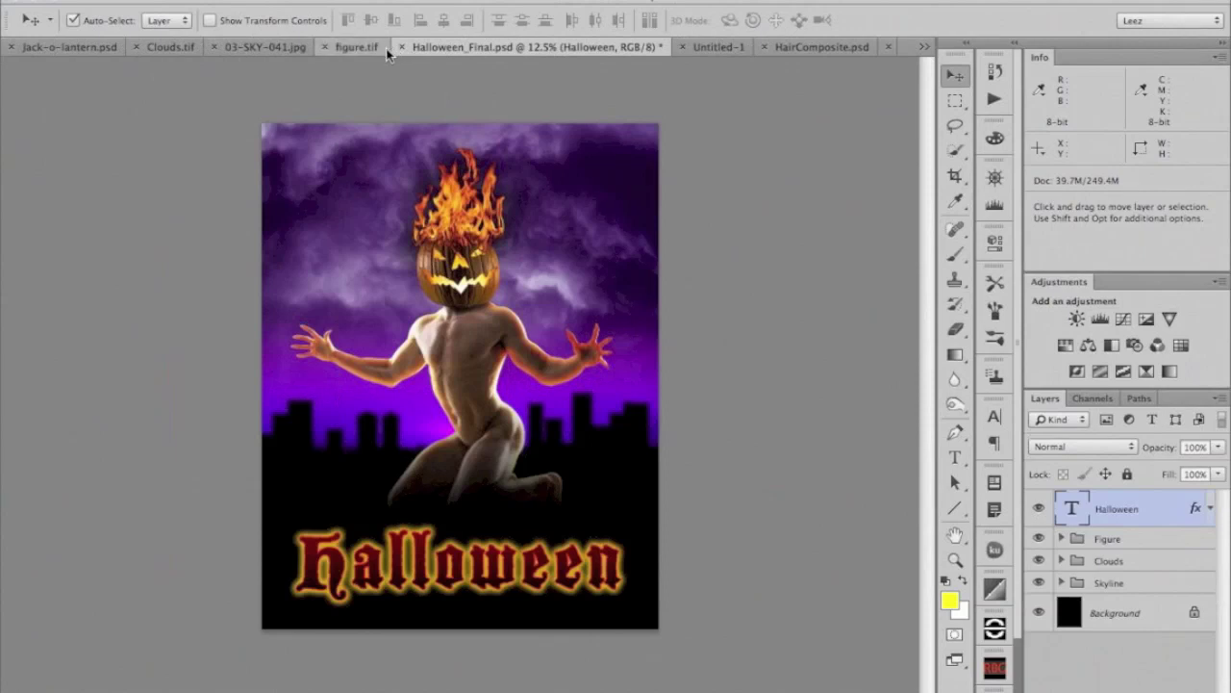
- Switch to Squares.psd and compare the image with Layer 1 hidden and shown
click(924, 48)
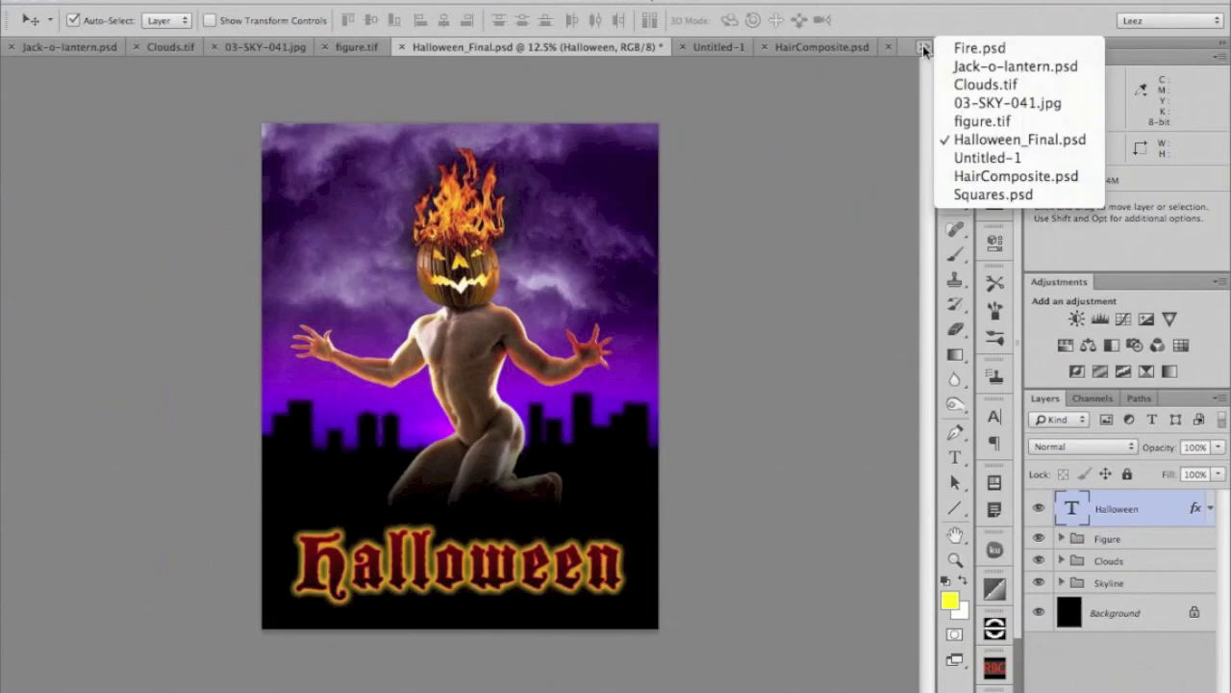
click(1000, 196)
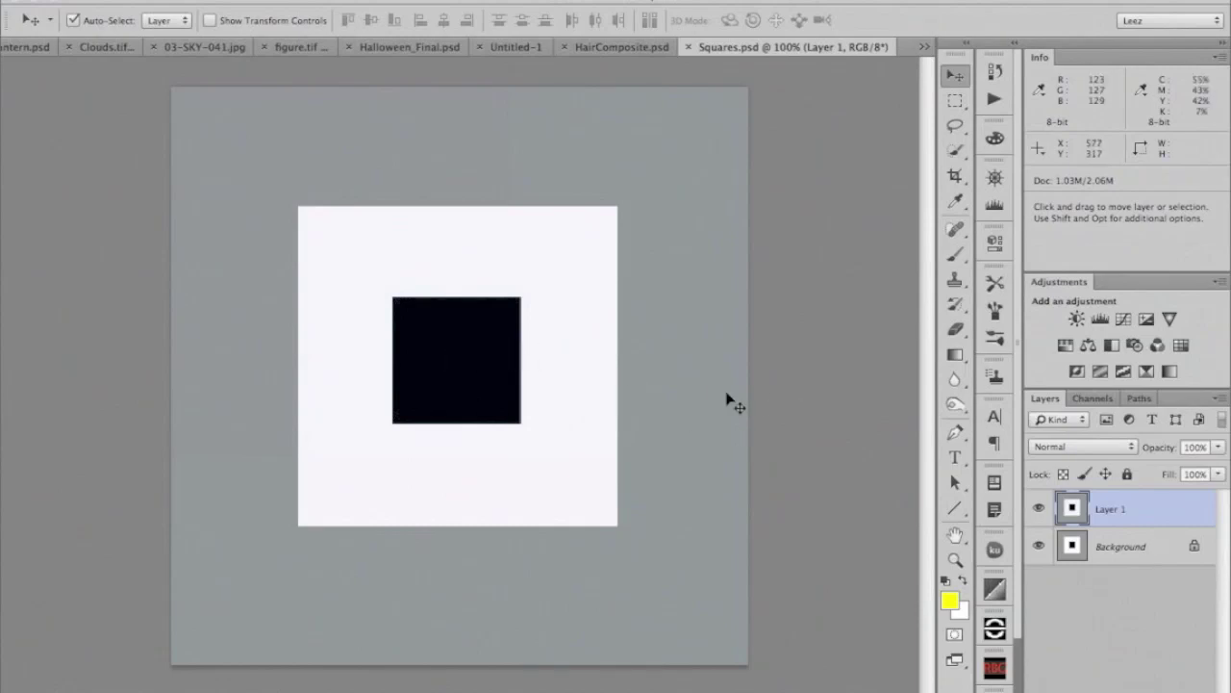
click(1039, 510)
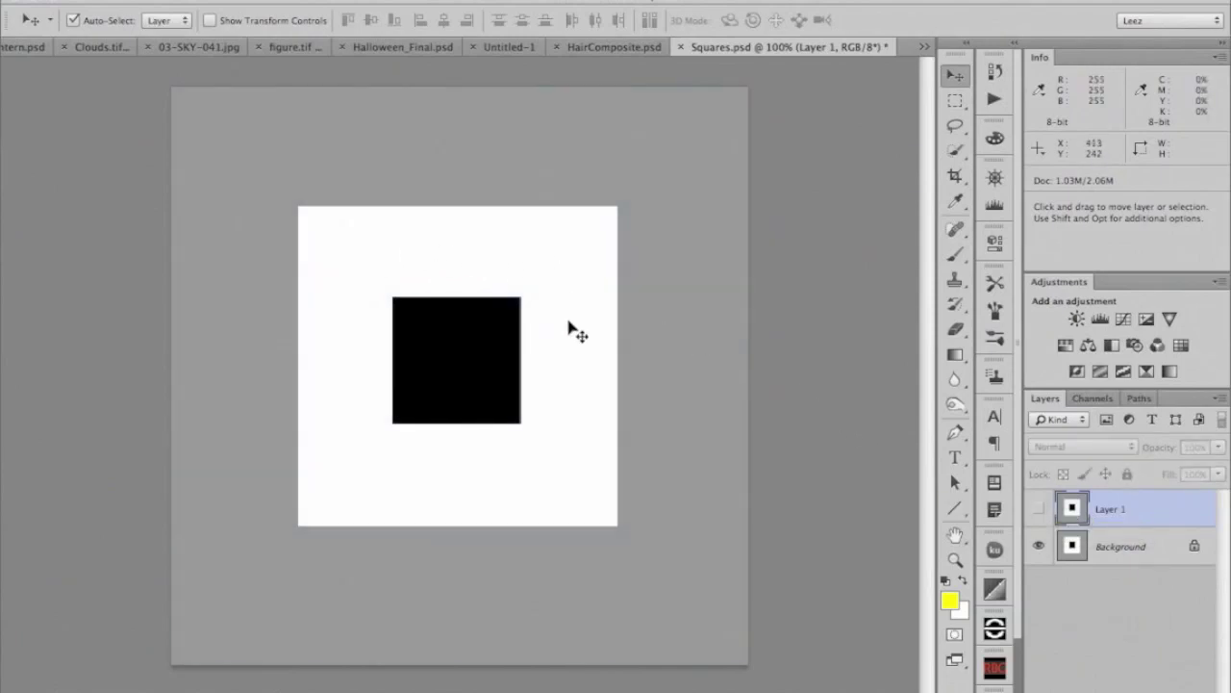
click(1038, 508)
click(1038, 510)
click(1038, 510)
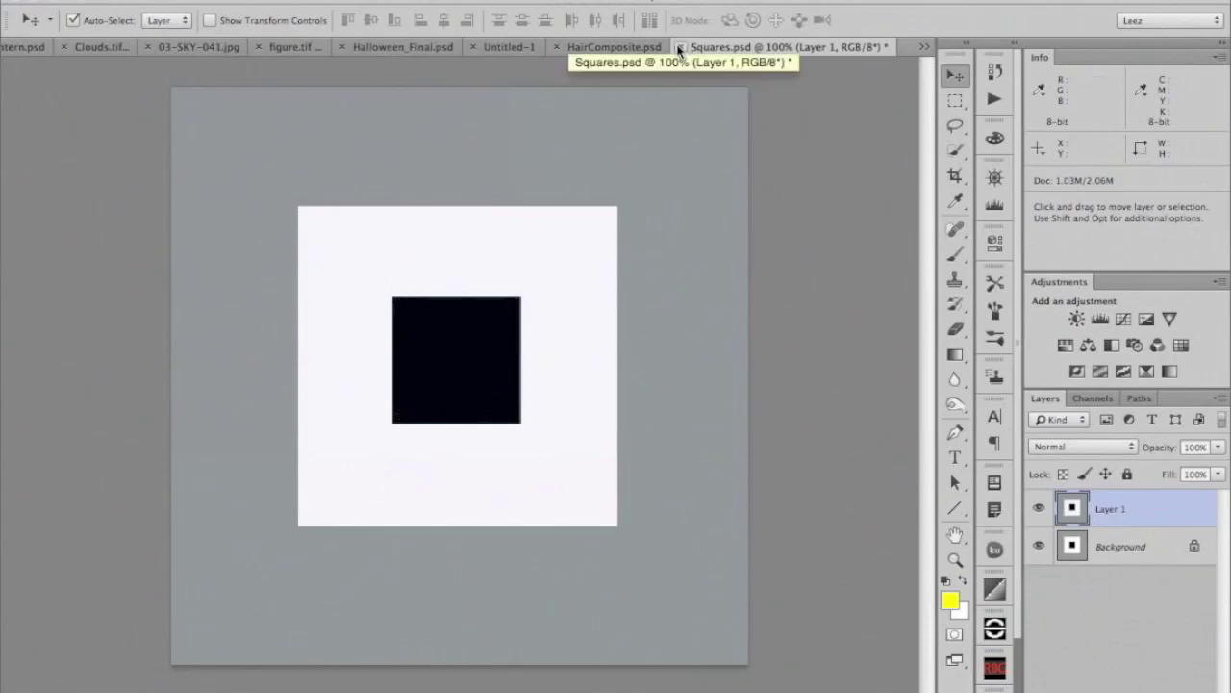
- Close Squares.psd without saving and view the hair edges in HairComposite.psd at 50% zoom
key(super+w)
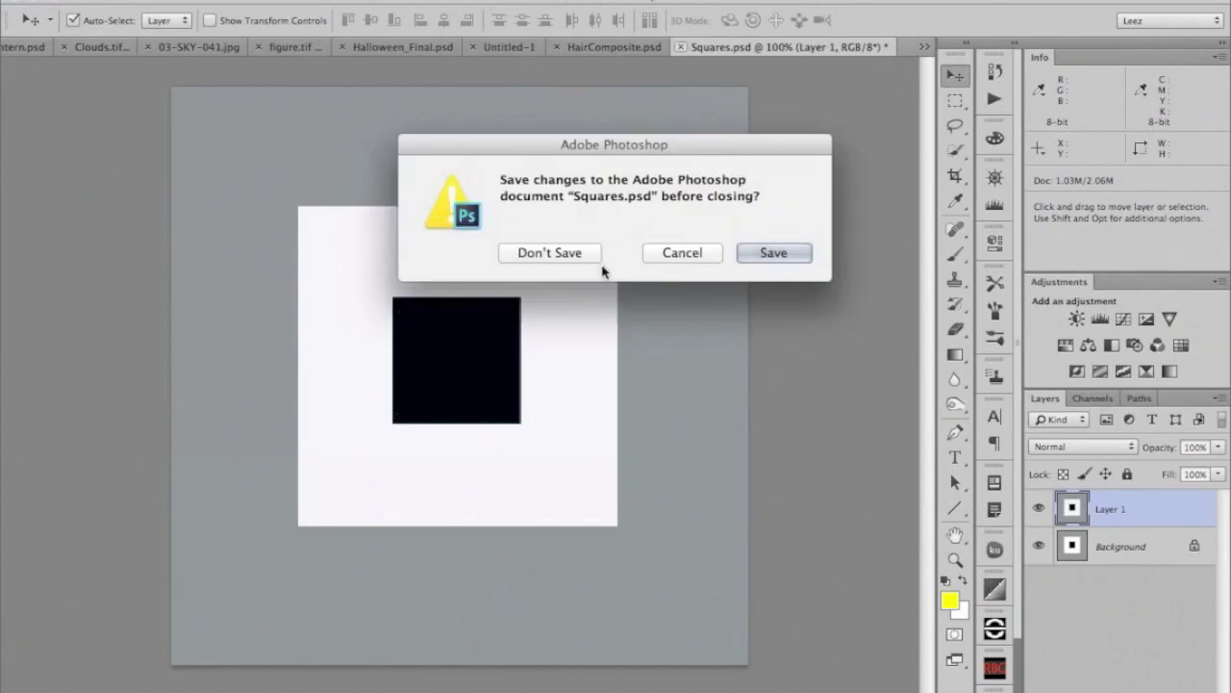
click(558, 253)
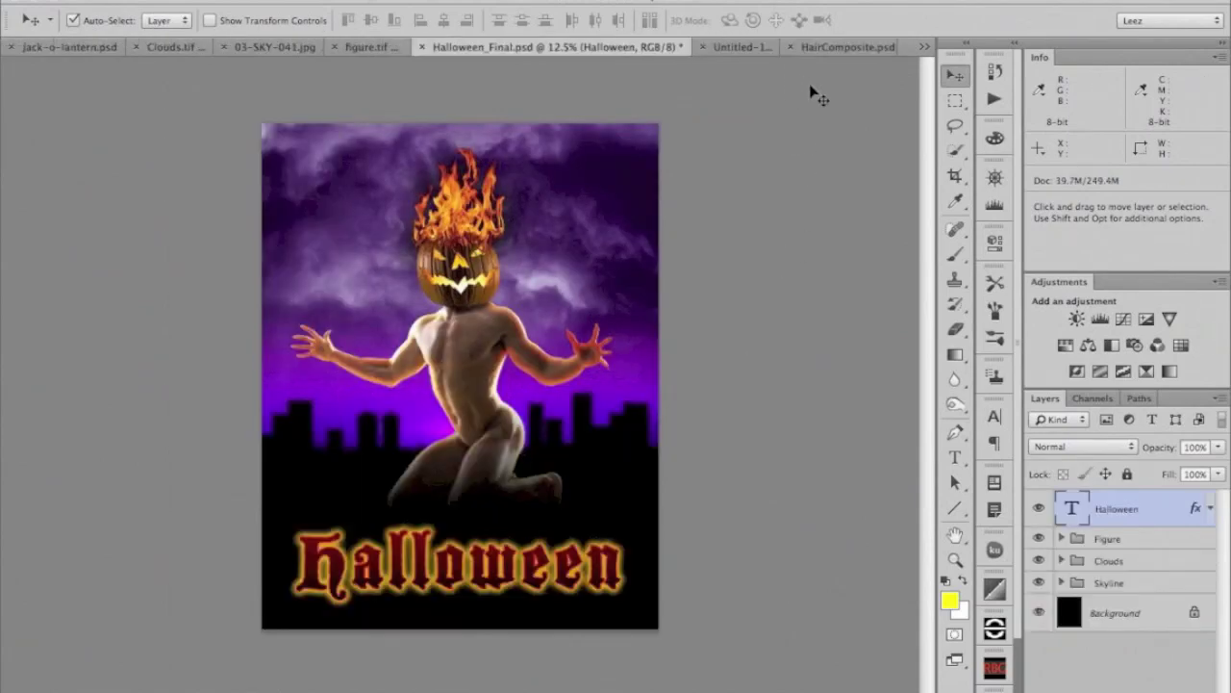
click(851, 48)
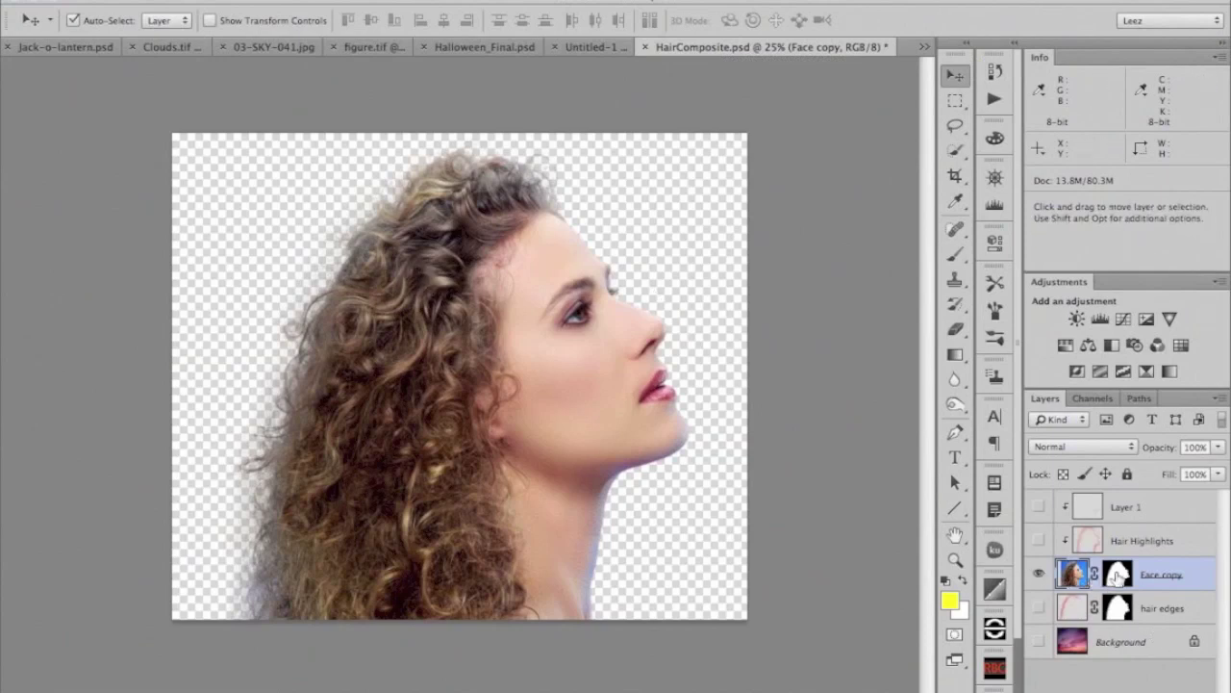
key(ctrl+space)
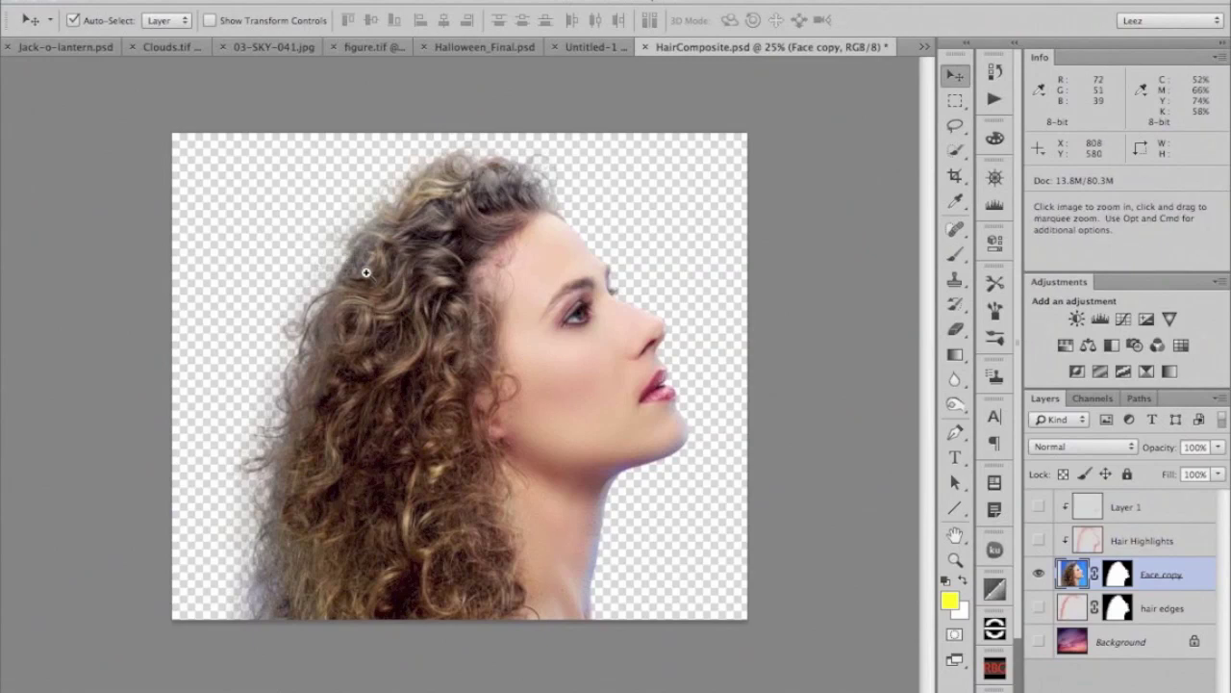
click(365, 272)
click(364, 276)
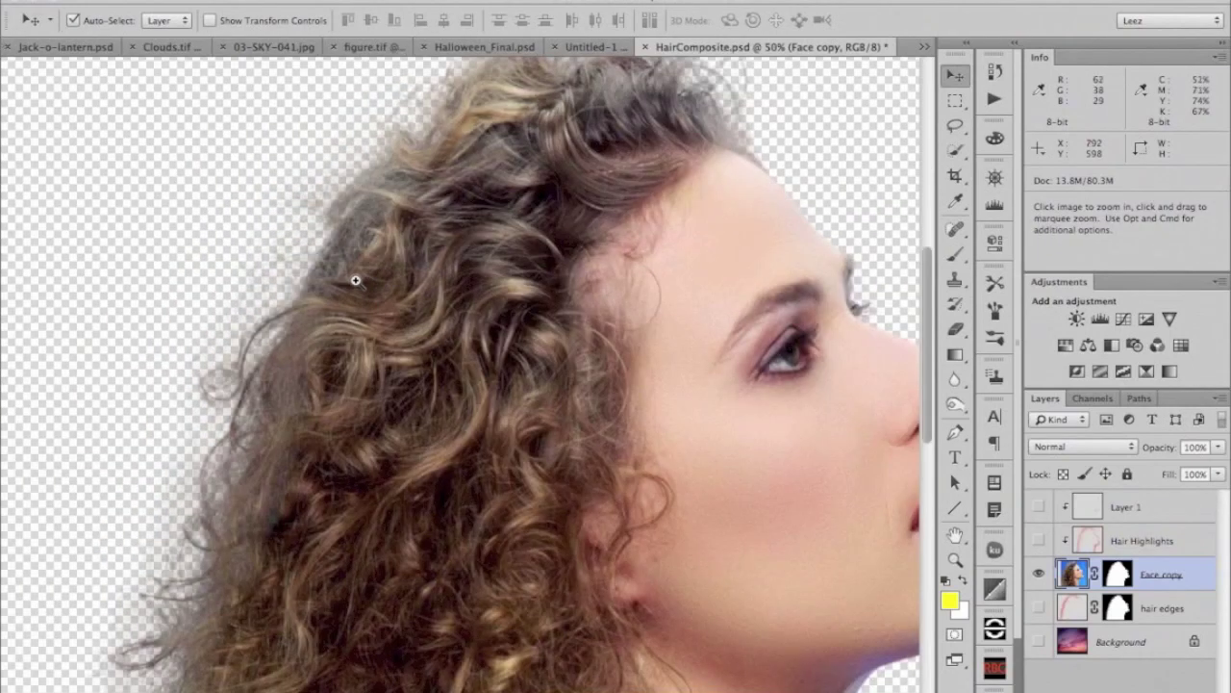
drag(488, 231, 425, 269)
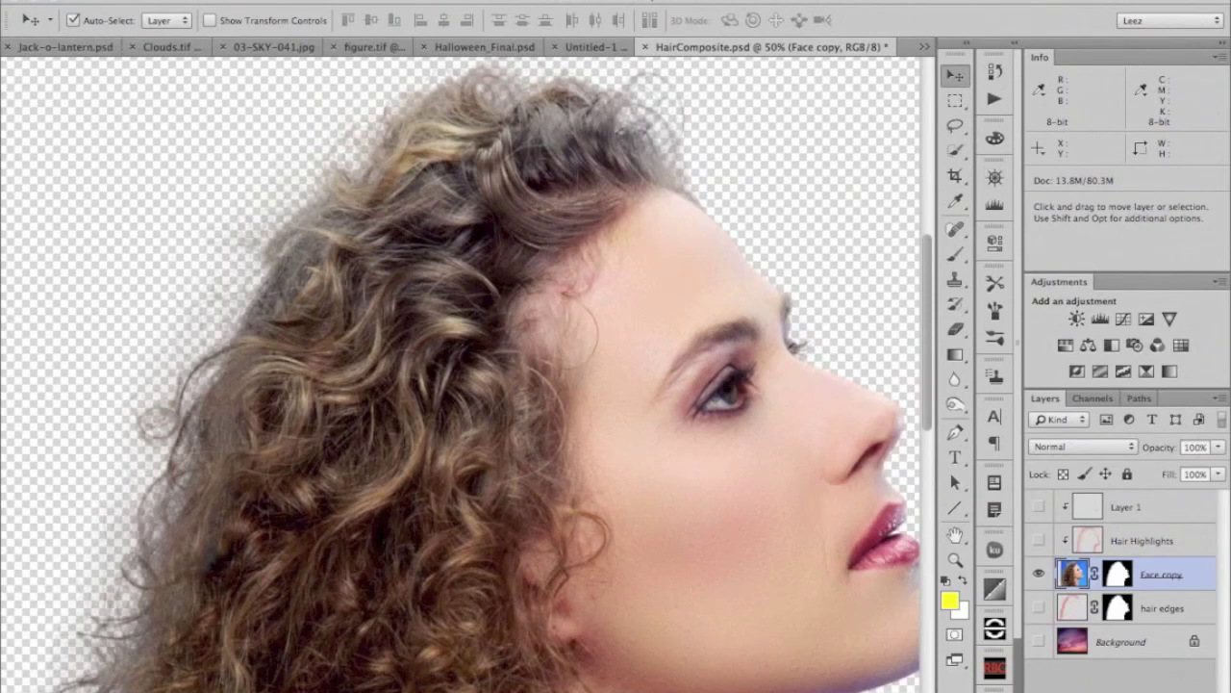
- Open the Transparency & Gamut preferences and move the dialog aside so the image's transparent area stays in view
click(86, 0)
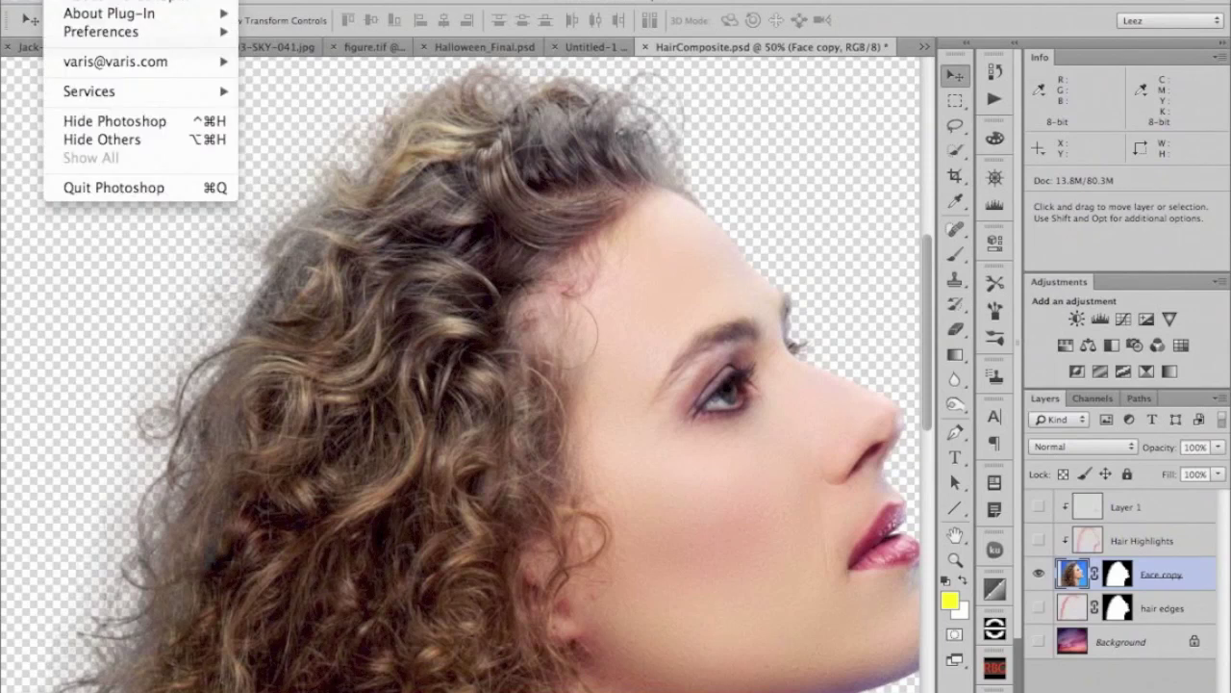
mouse_move(221, 37)
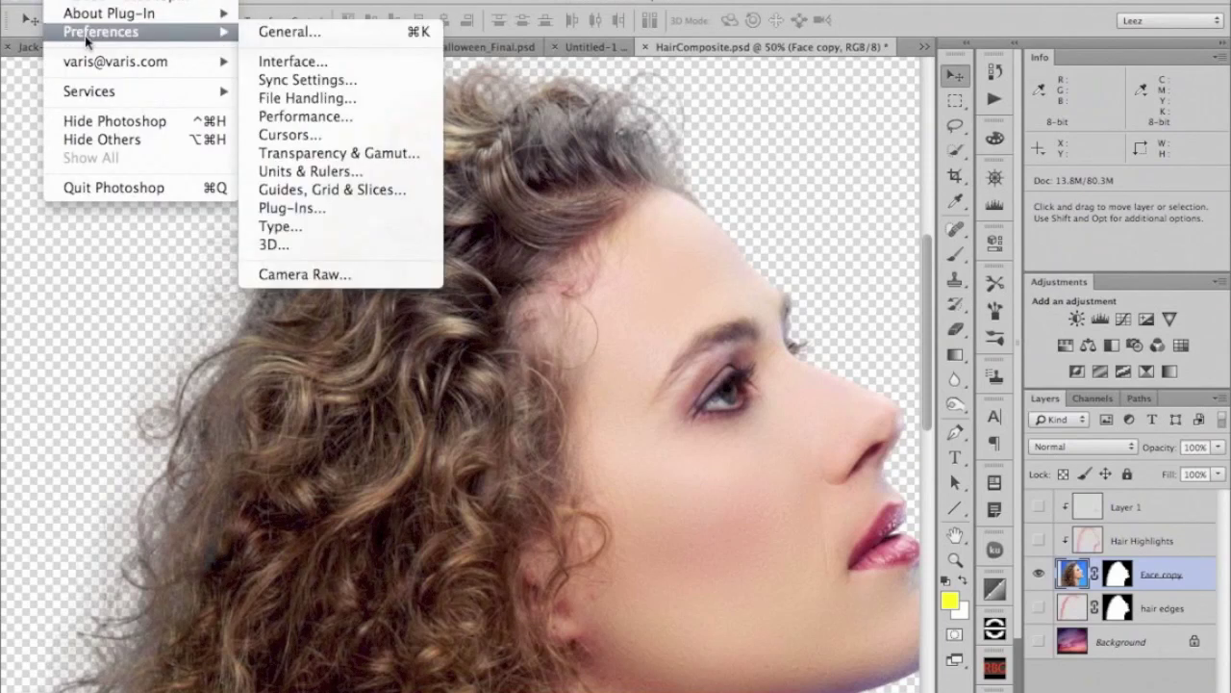
click(402, 157)
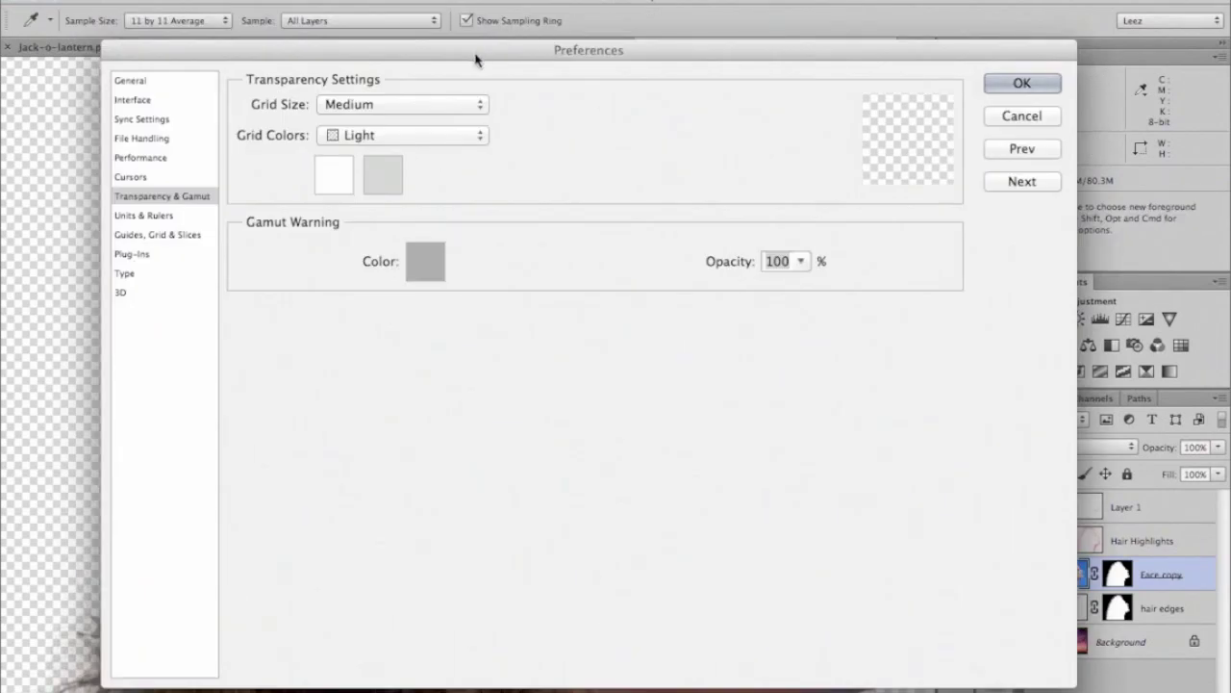
drag(473, 54, 524, 53)
- Try the Small grid size and the Medium grid colors for the transparency grid, restoring Medium size and Light colors
click(444, 104)
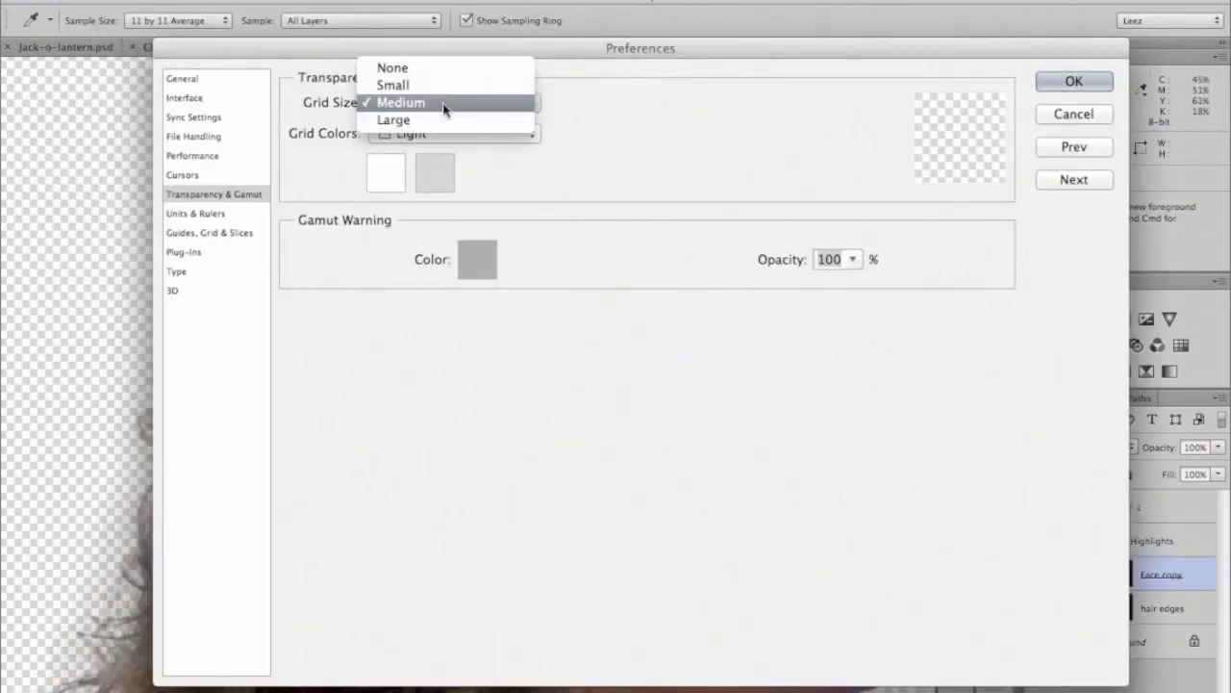
click(438, 86)
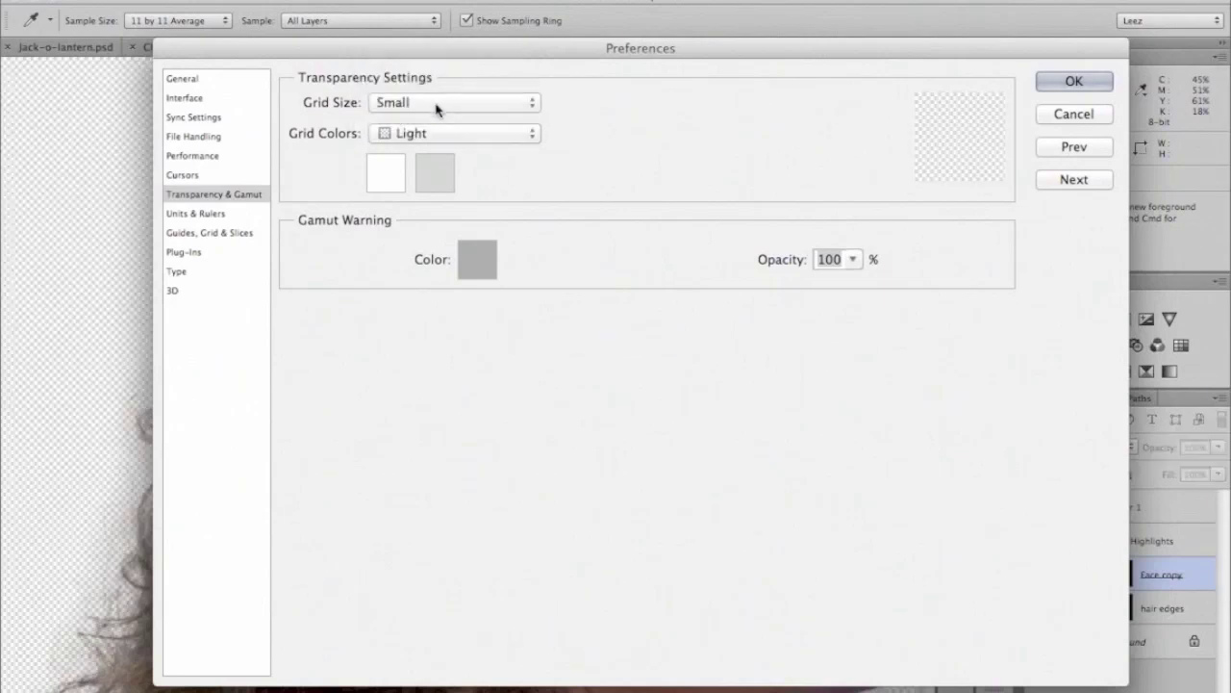
click(434, 105)
click(428, 119)
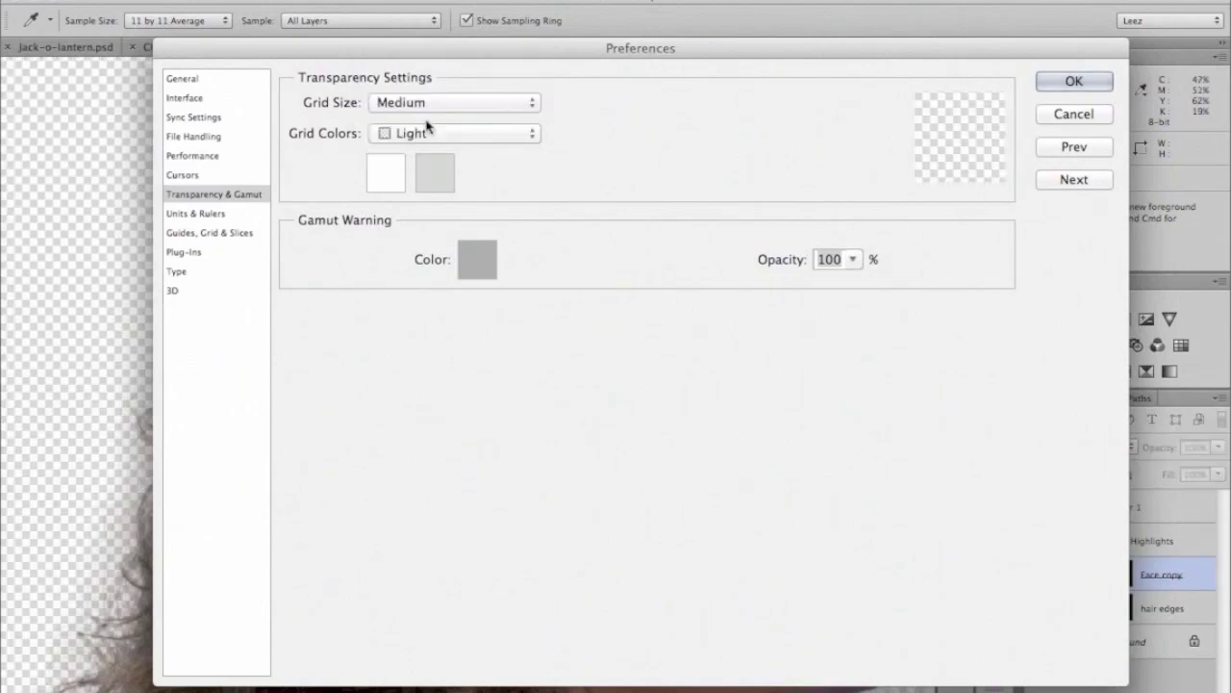
click(426, 132)
click(428, 151)
click(432, 137)
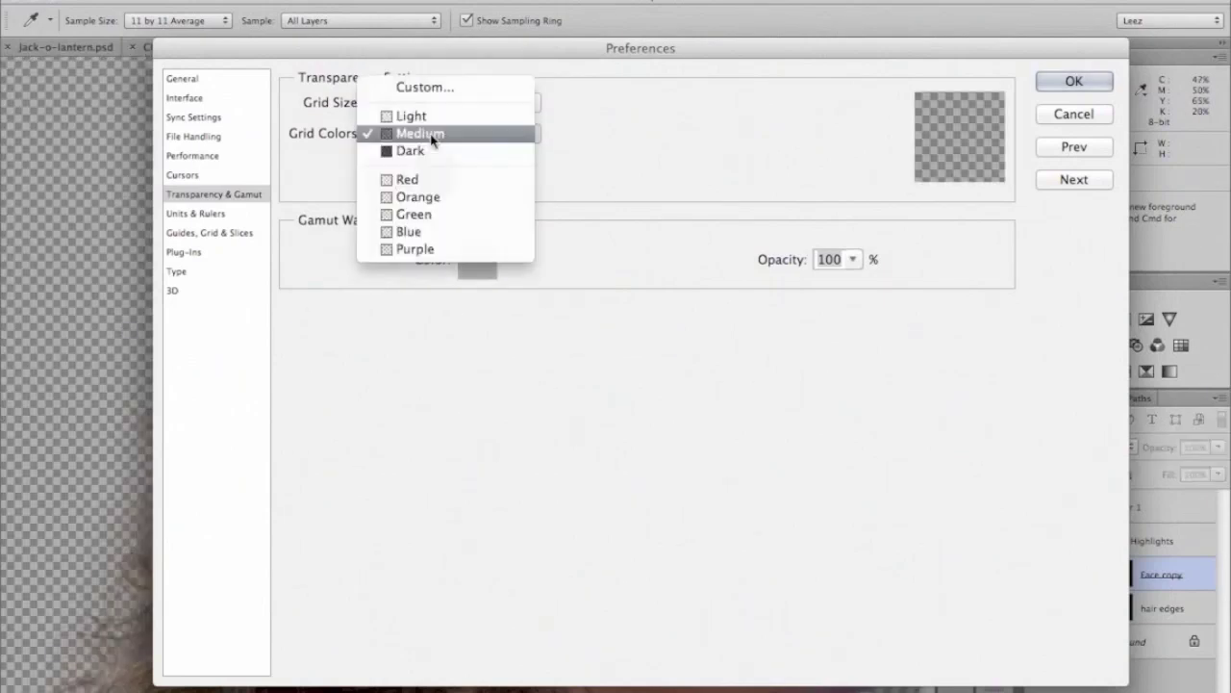
click(433, 115)
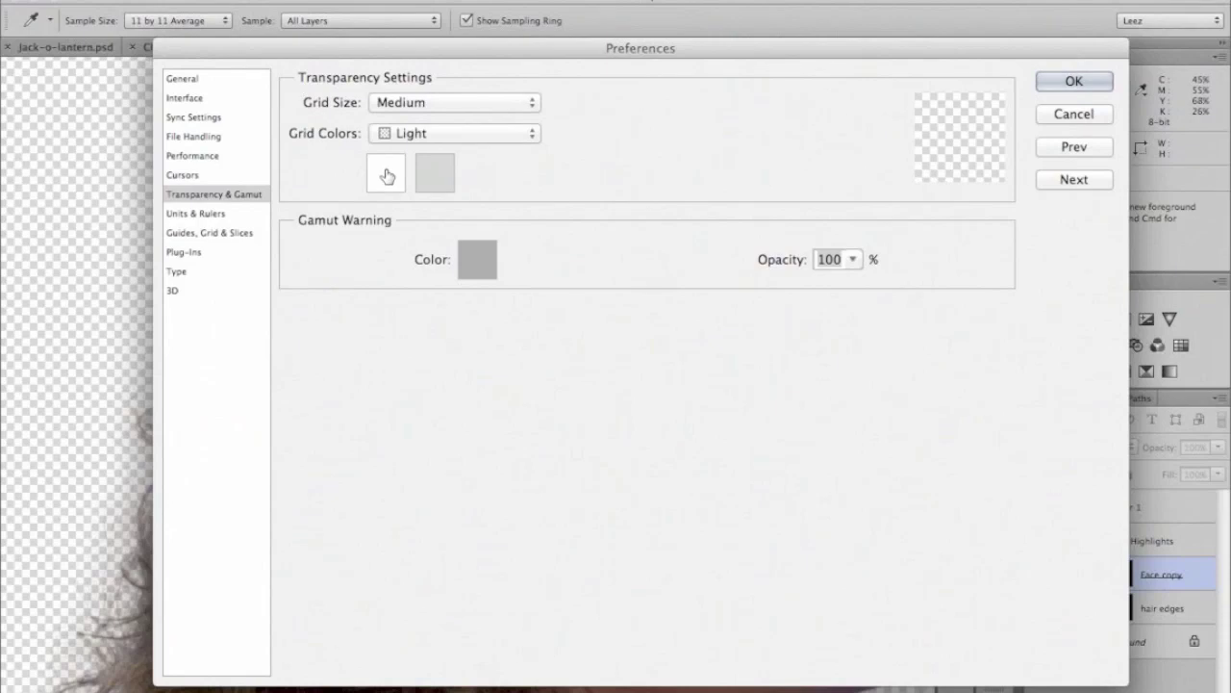
- Set the first transparency grid color to light grey #d1d1d1 and apply the preferences
click(385, 175)
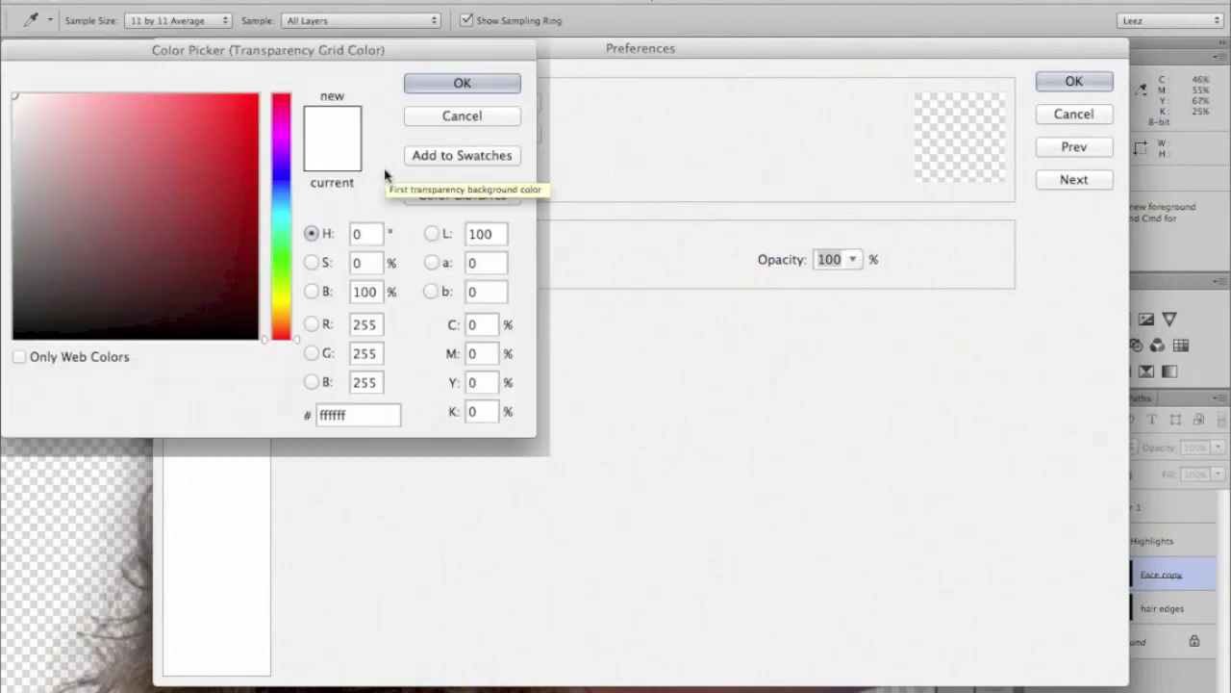
drag(337, 49, 841, 52)
click(505, 113)
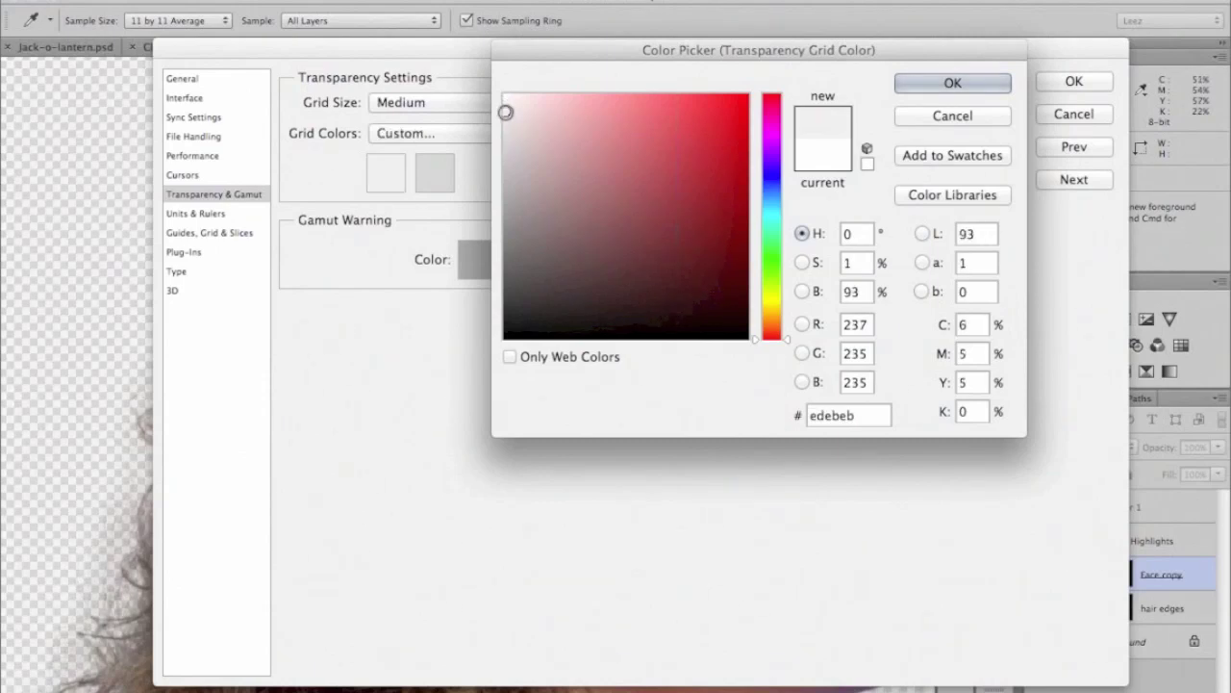
click(505, 121)
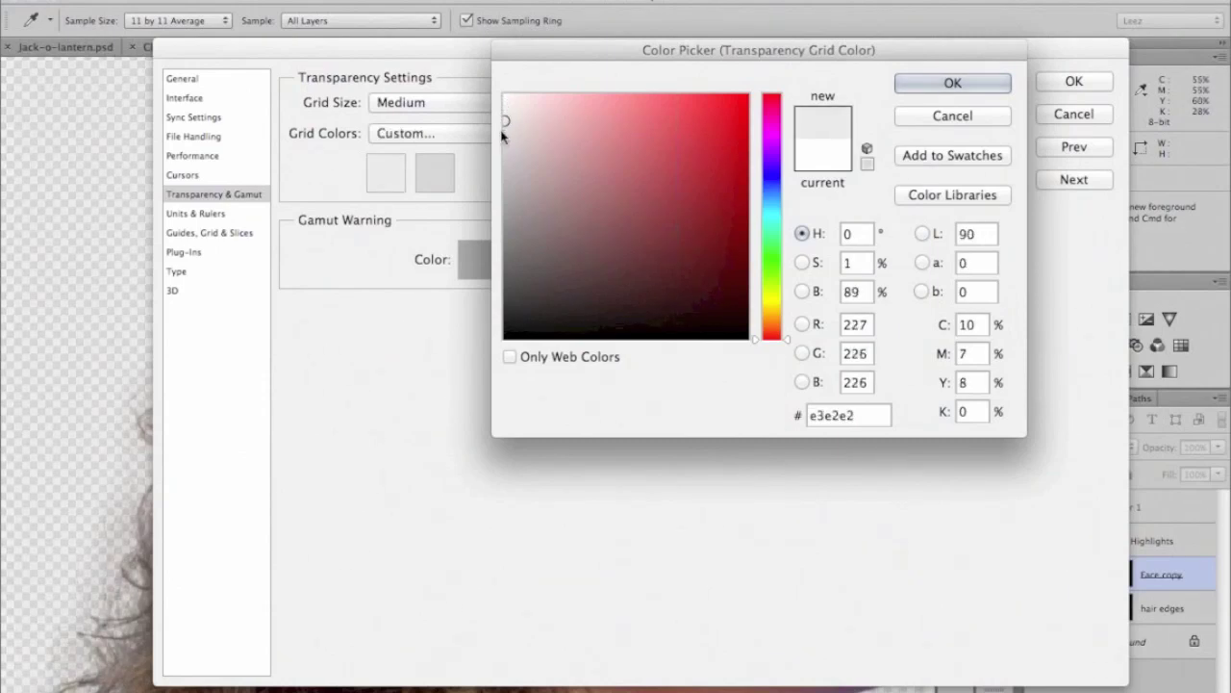
click(504, 137)
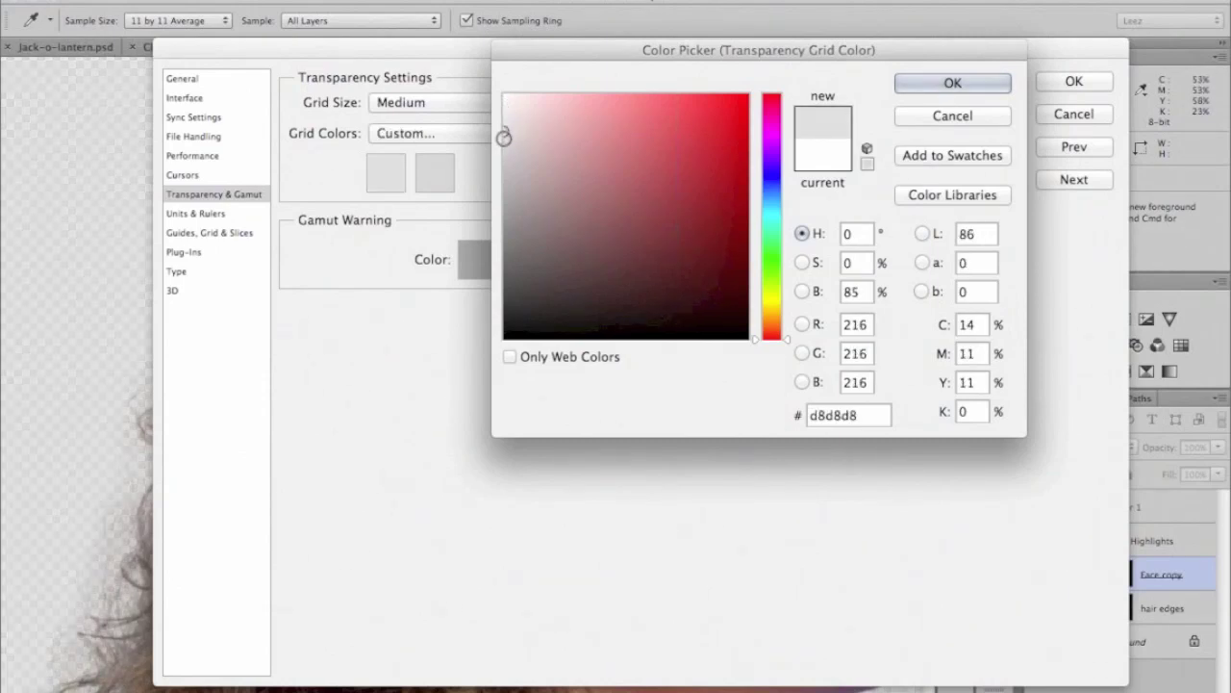
click(503, 141)
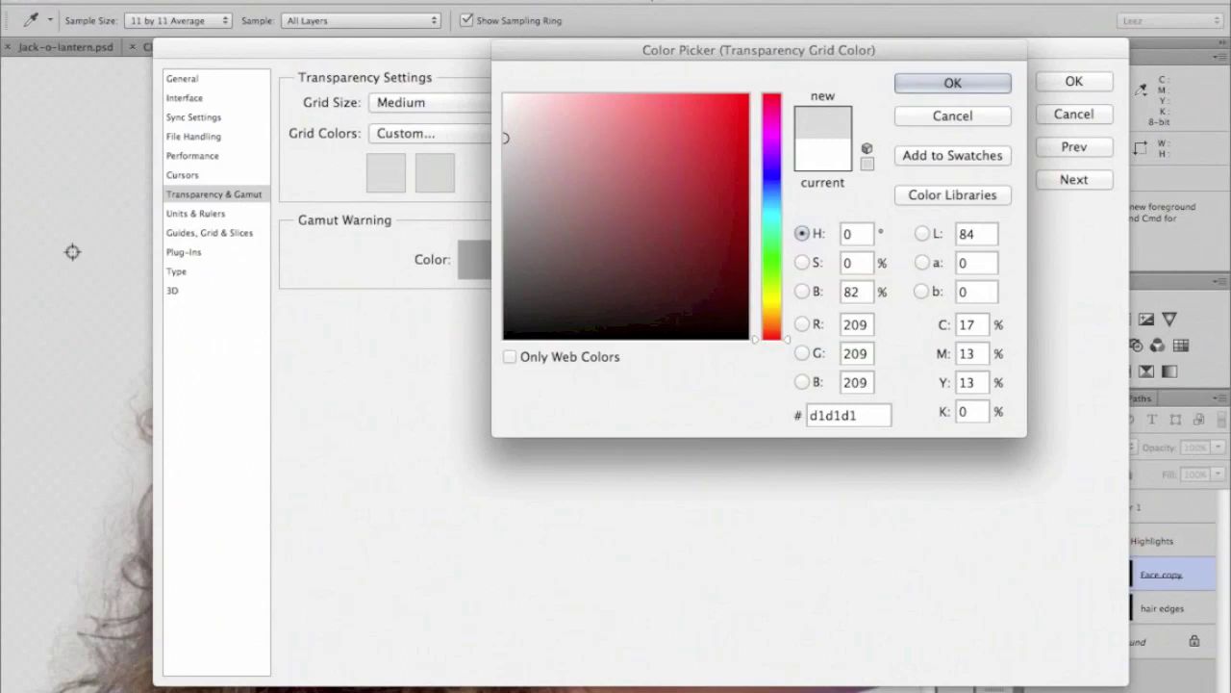
click(931, 87)
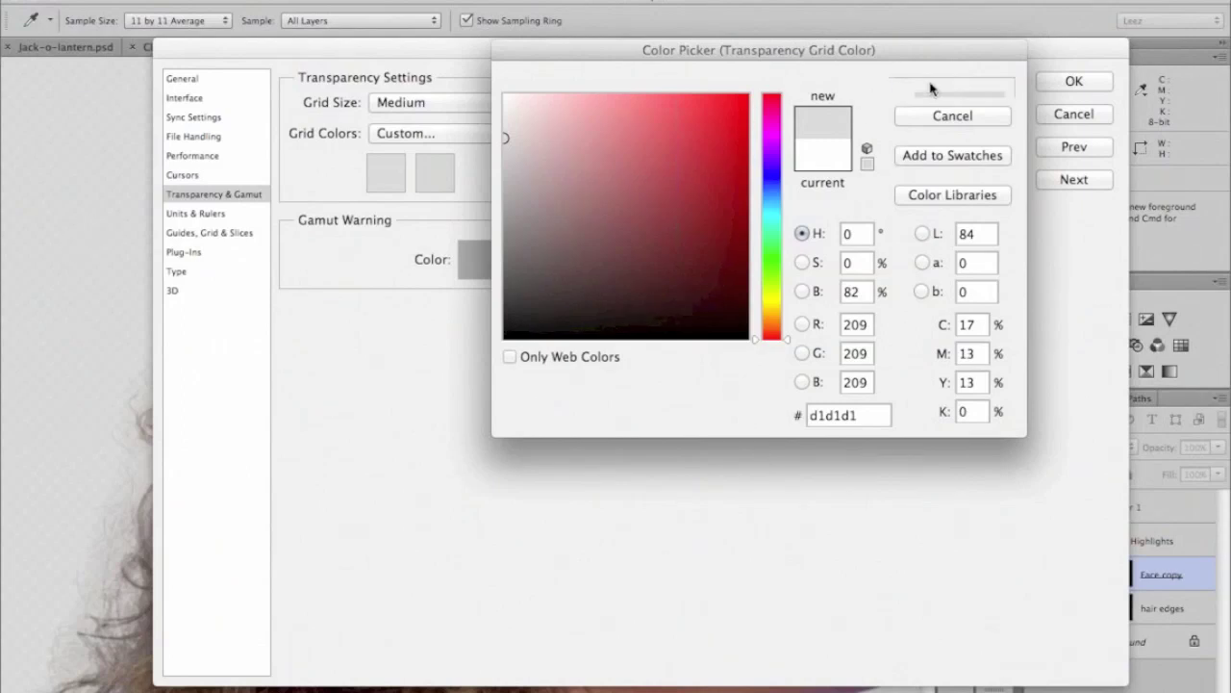
click(1070, 82)
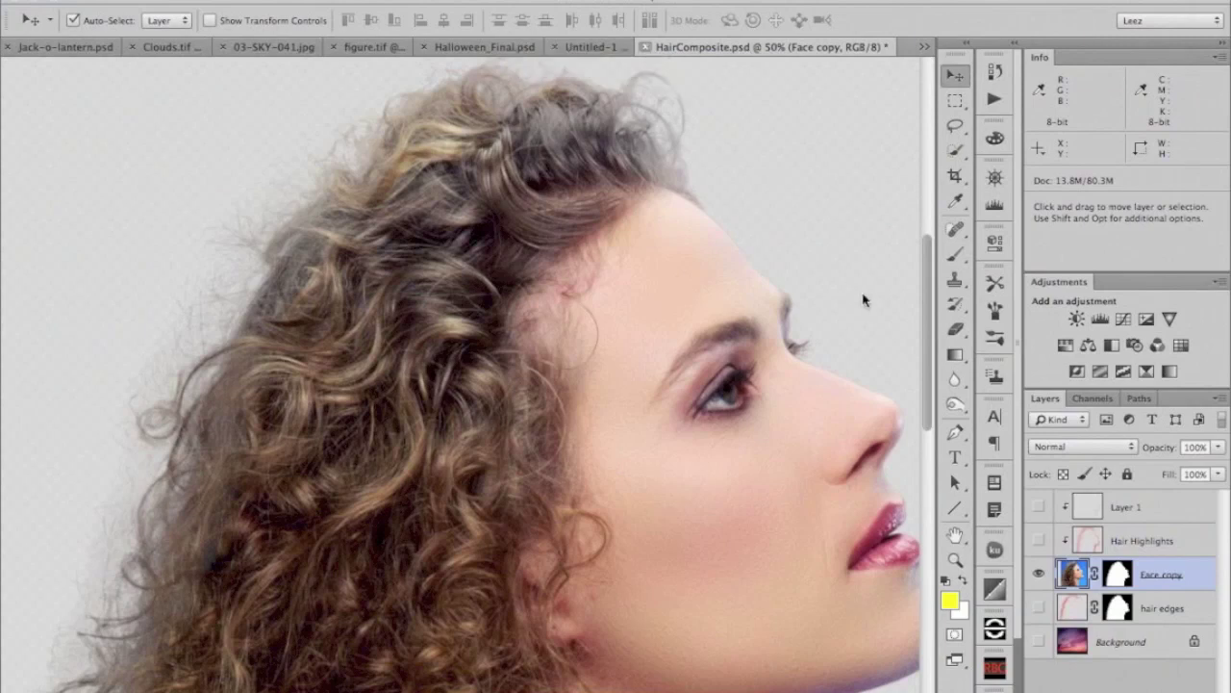
- Close HairComposite.psd without saving the changes
key(super+w)
click(544, 253)
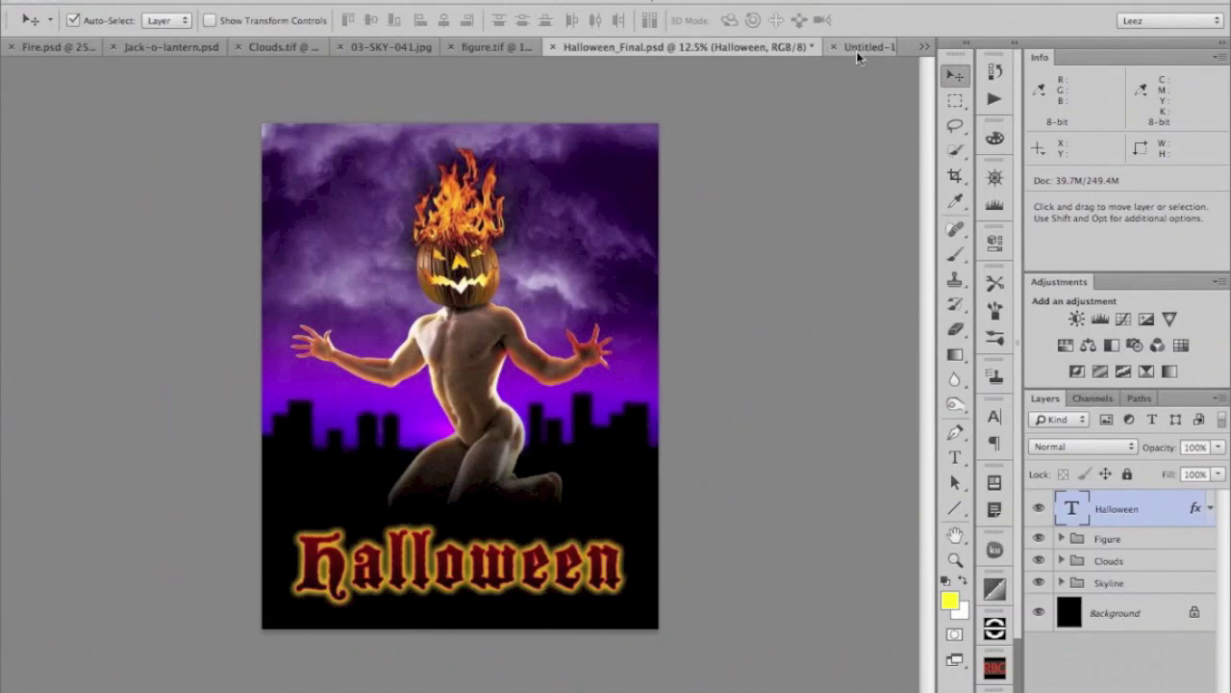
- Switch to Untitled-1 and briefly show the Halloween text layer over the black background before hiding it again
click(856, 48)
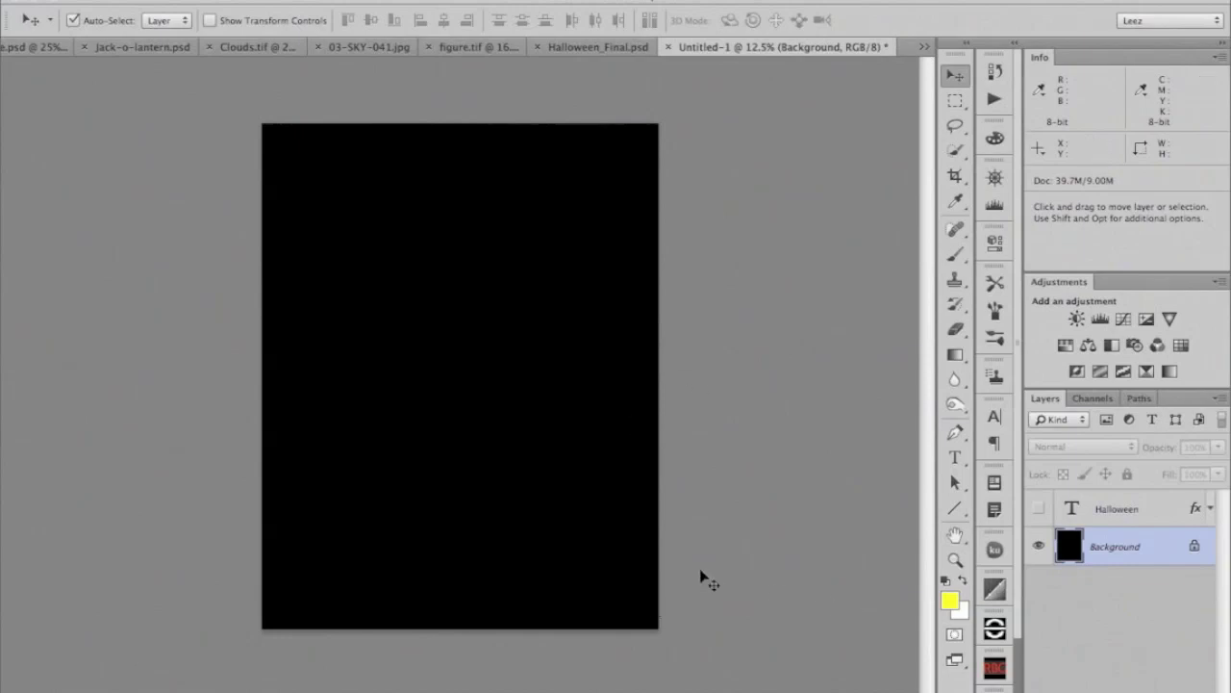
click(1038, 509)
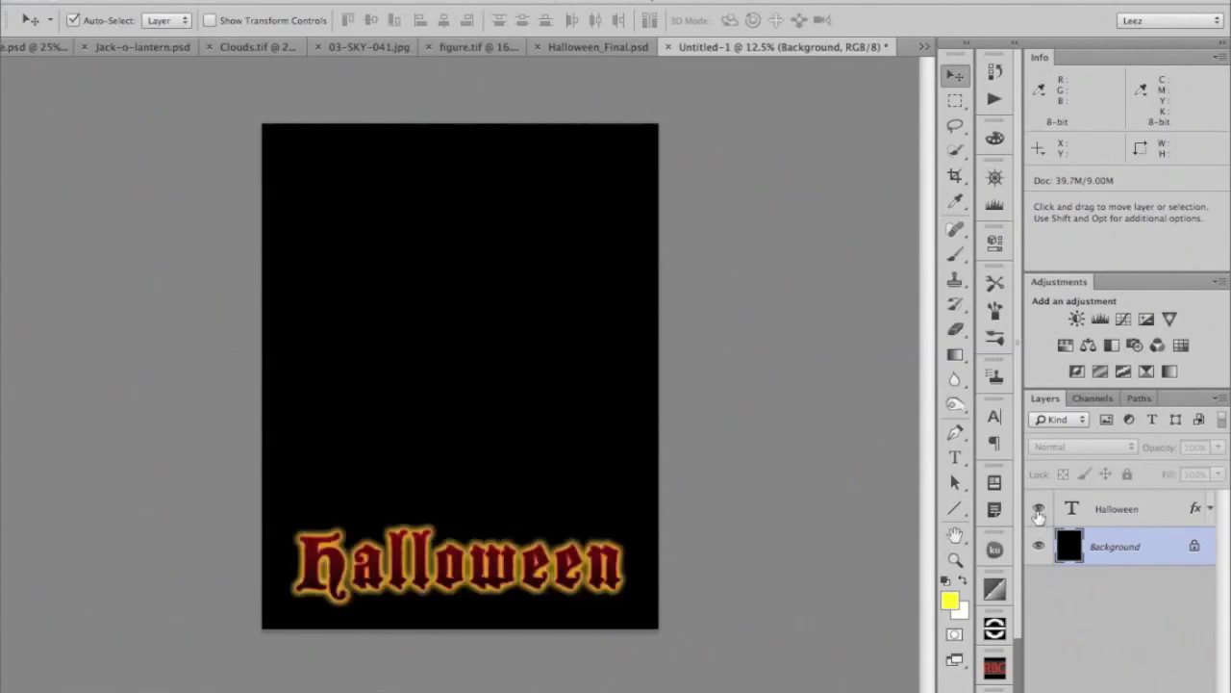
click(1038, 509)
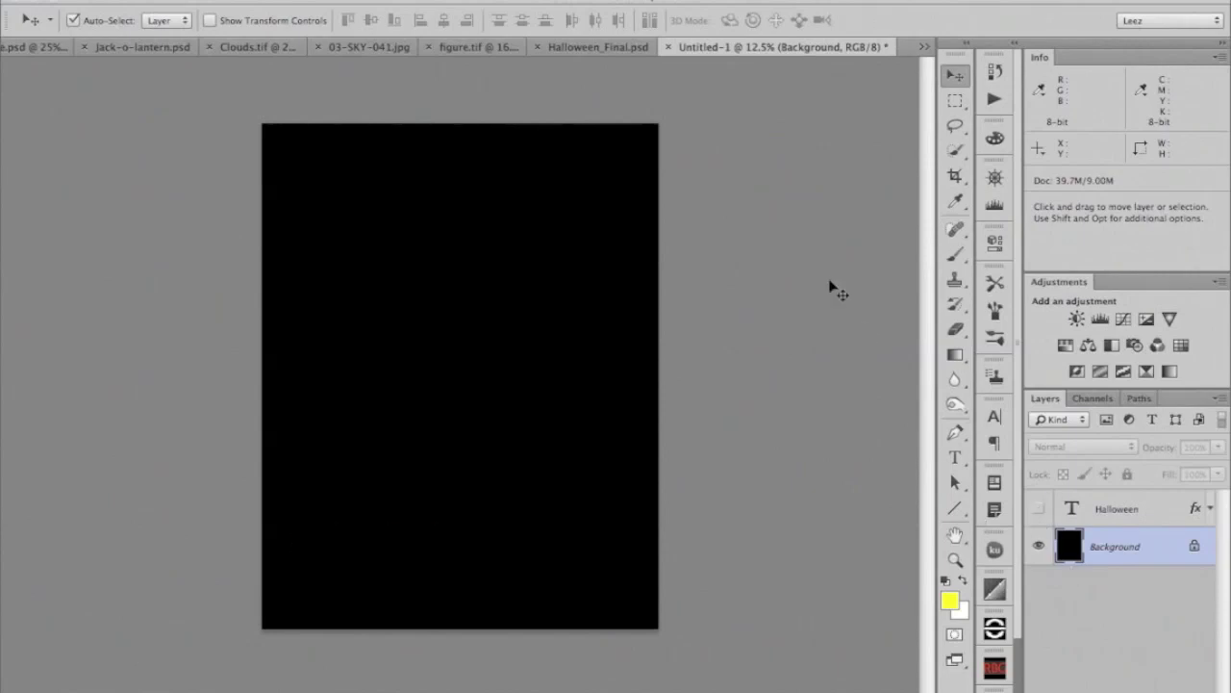
- In figure.tif, select the entire grey backdrop around the kneeling figure with the Magic Wand, adding the missed areas beside the torso and legs
click(459, 46)
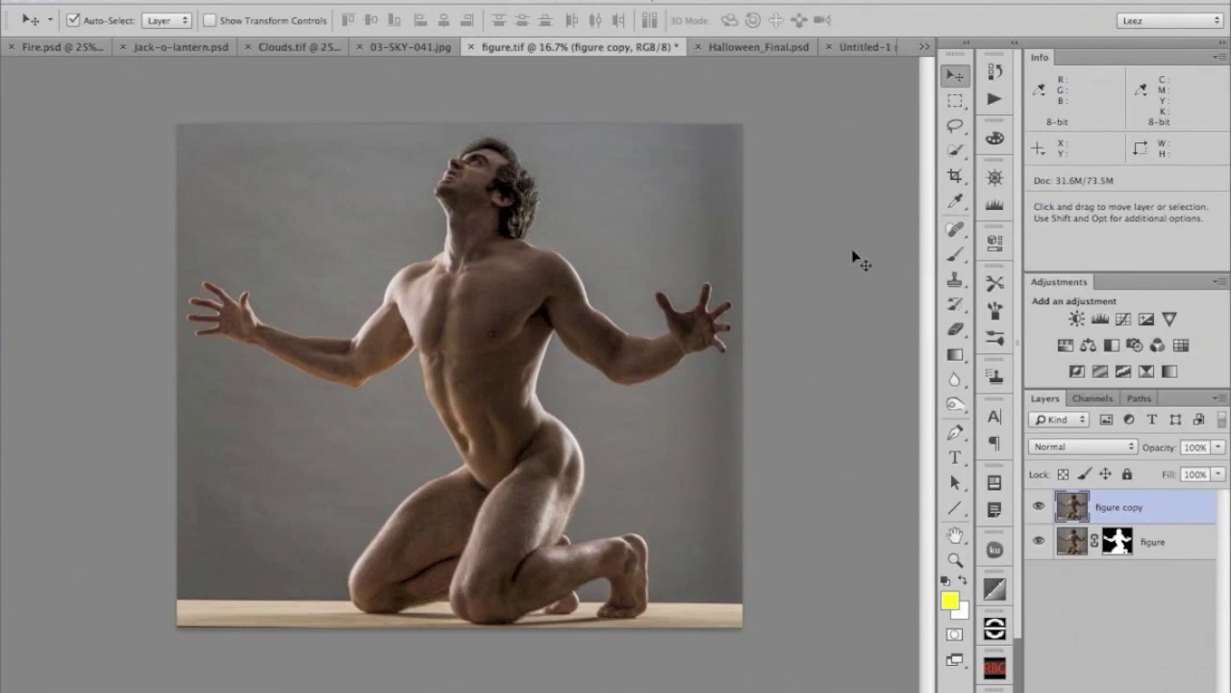
click(958, 151)
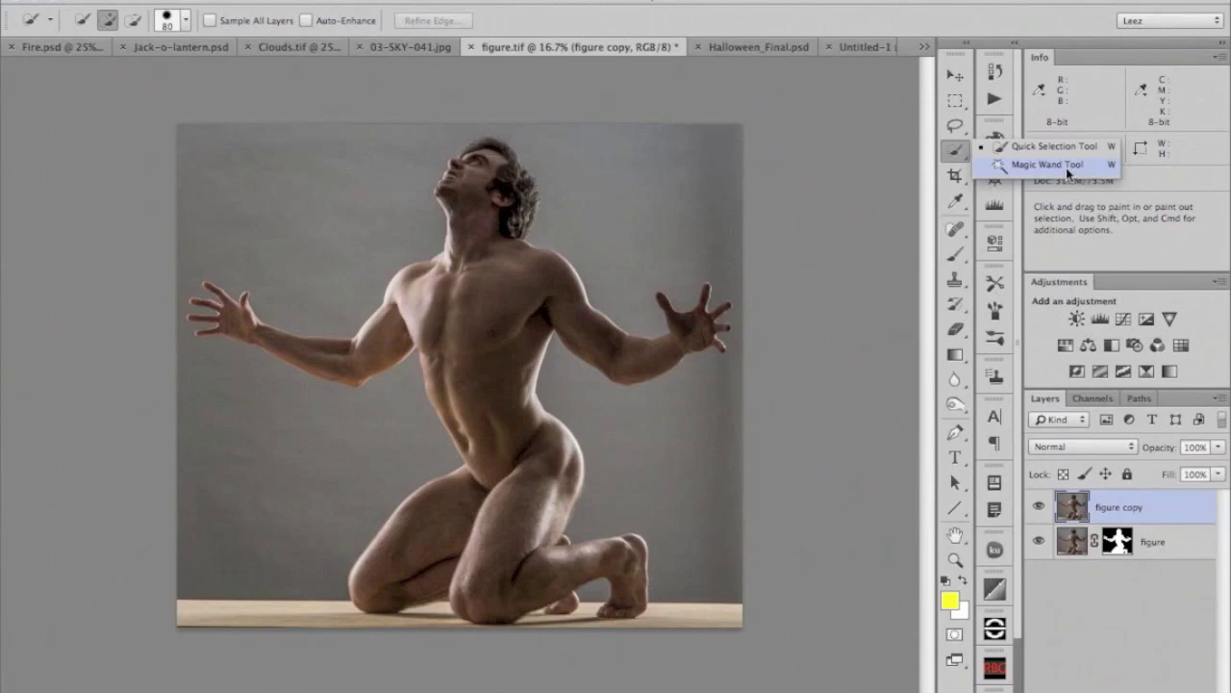
click(1066, 167)
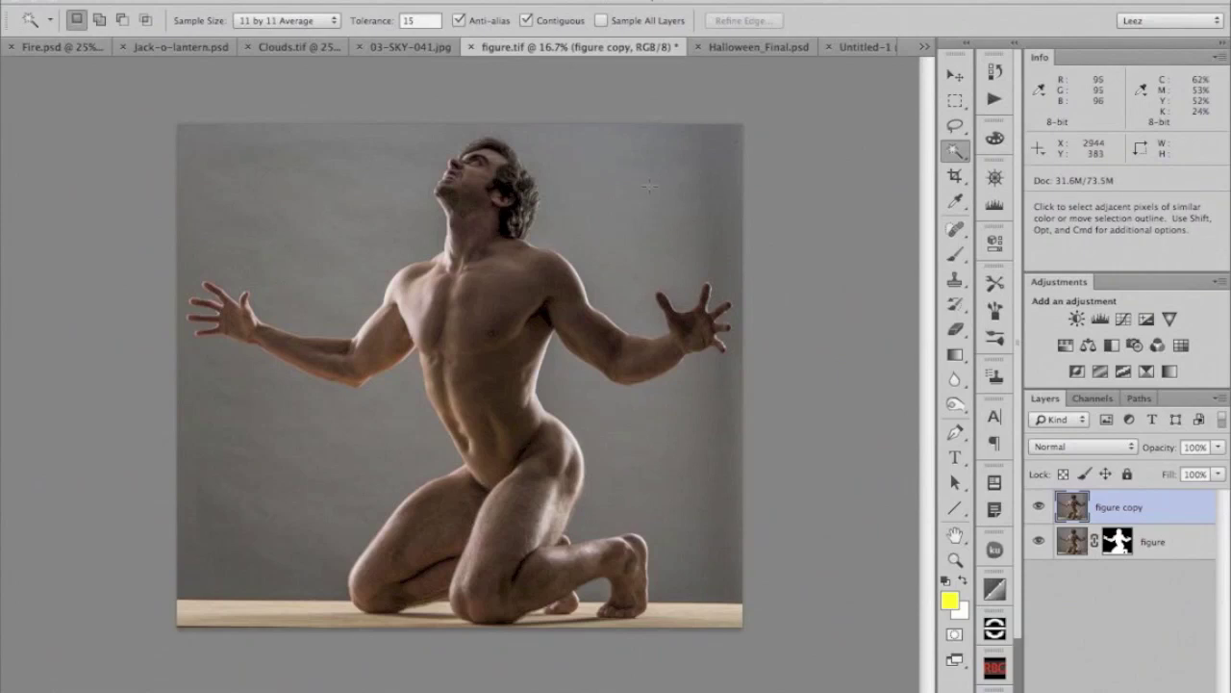
click(649, 187)
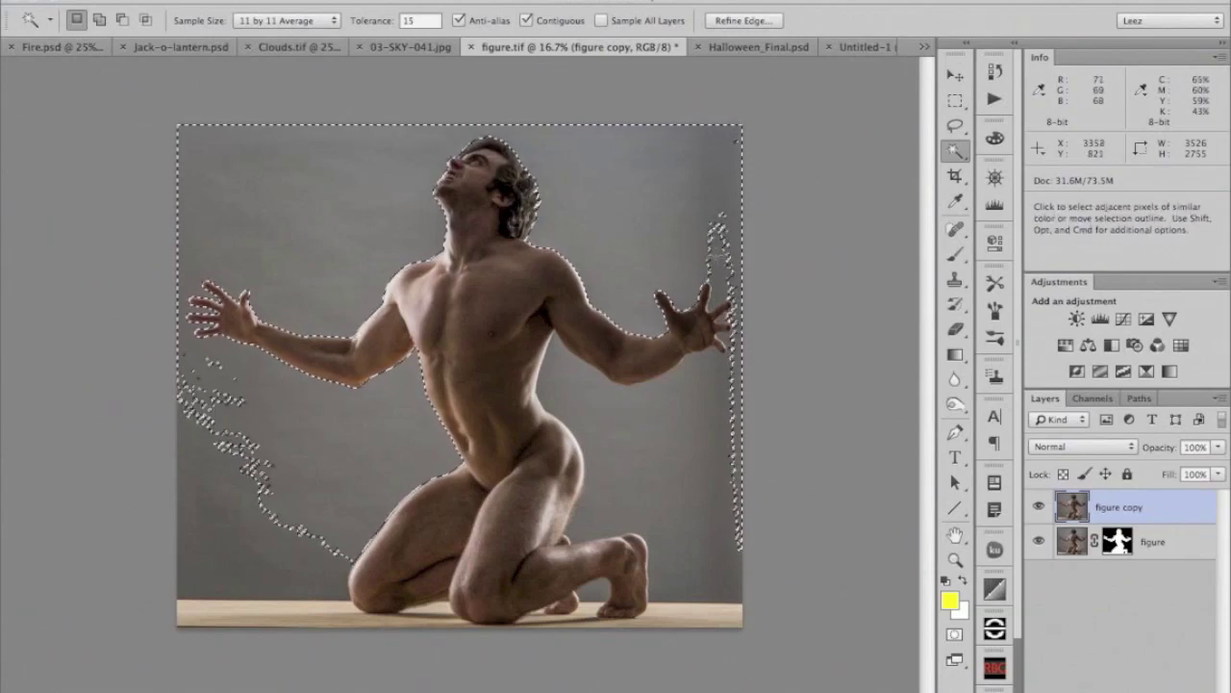
shift+click(692, 426)
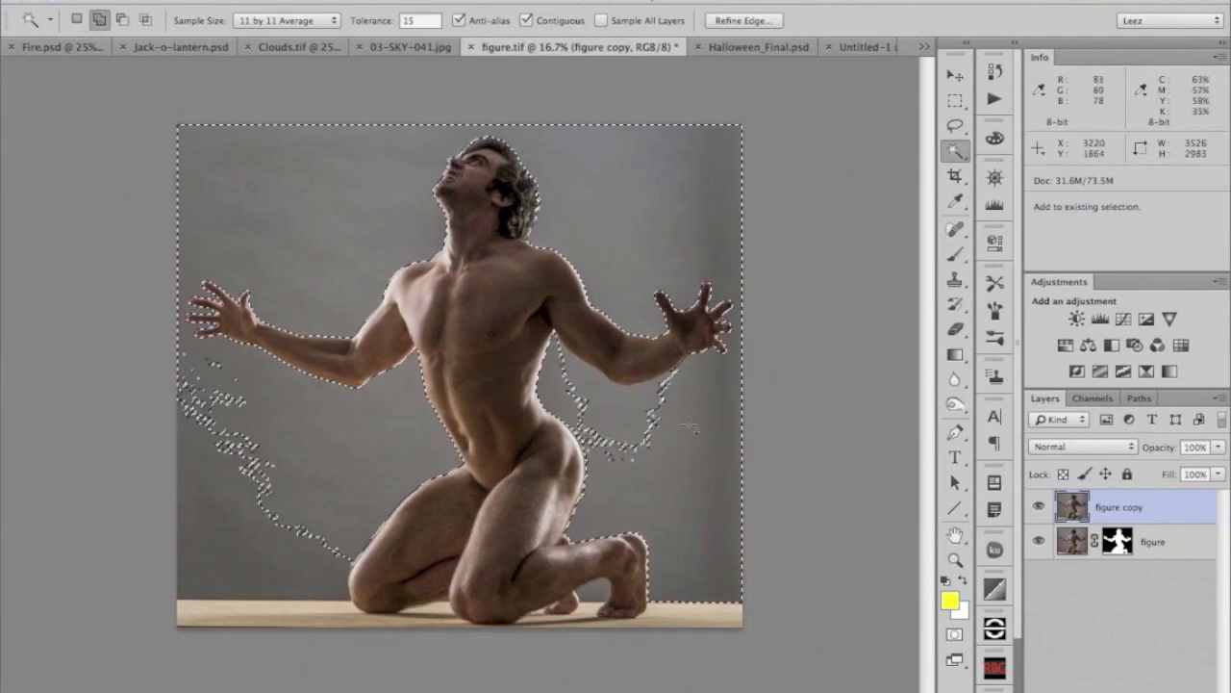
alt+click(640, 425)
alt+click(231, 532)
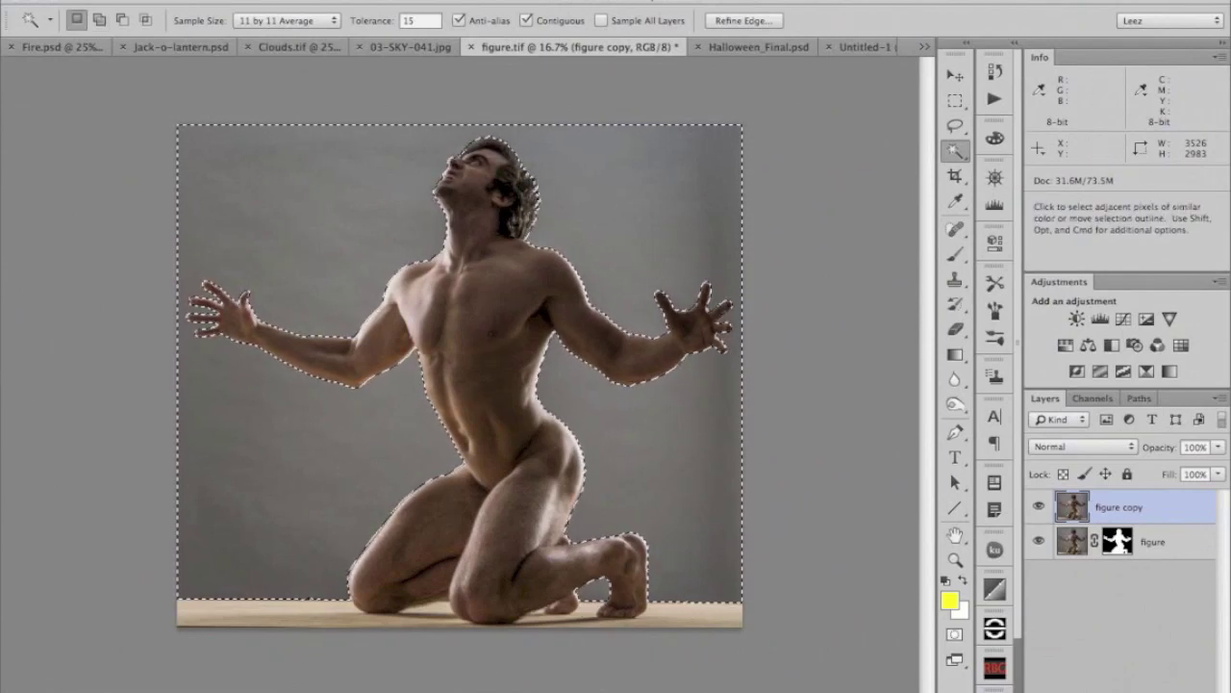
- Invert the backdrop selection so that the kneeling figure and the floor are selected
click(404, 0)
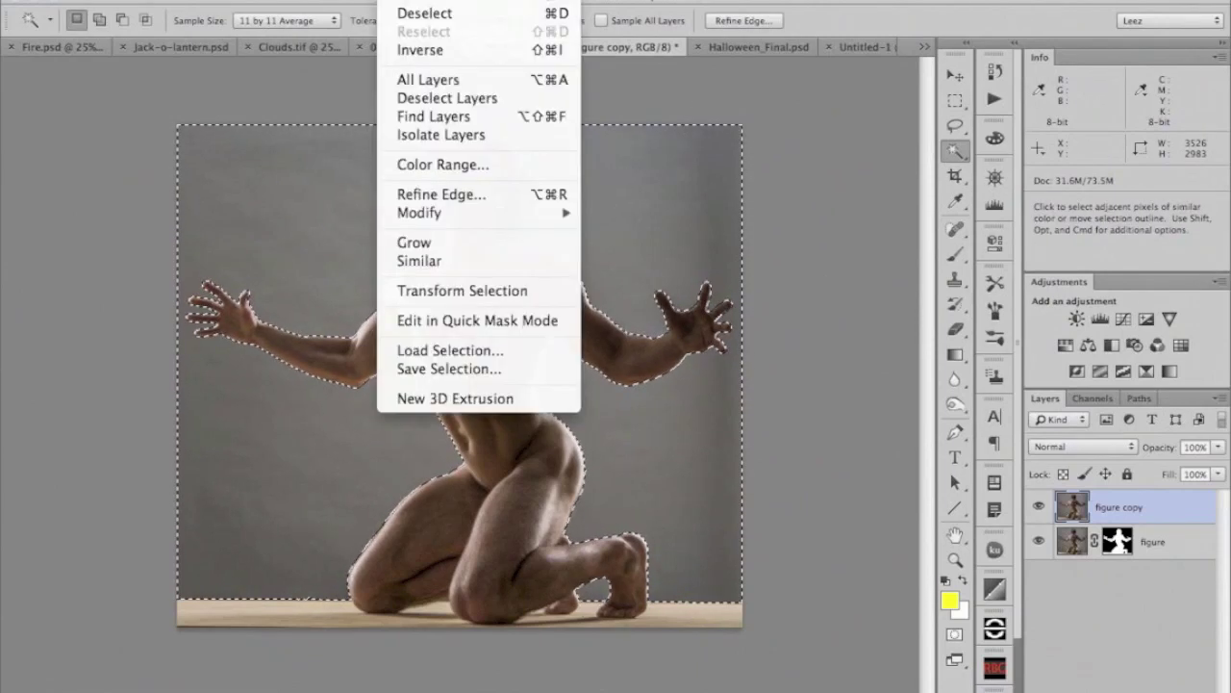
click(387, 53)
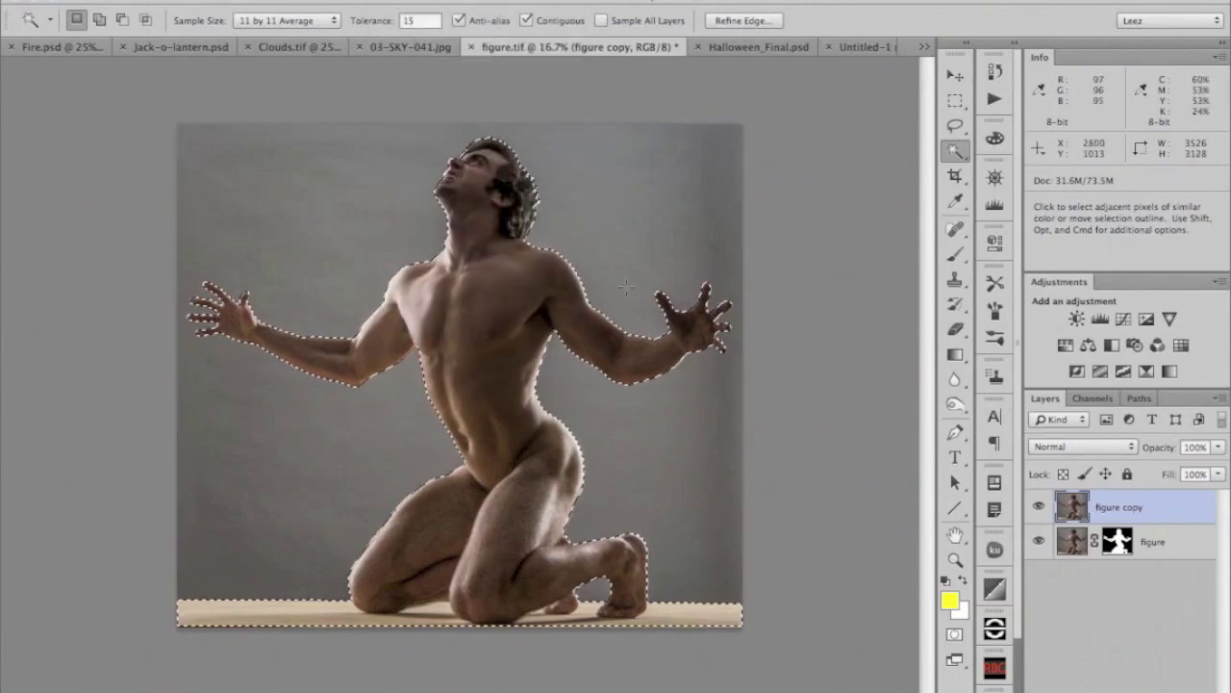
key(super+d)
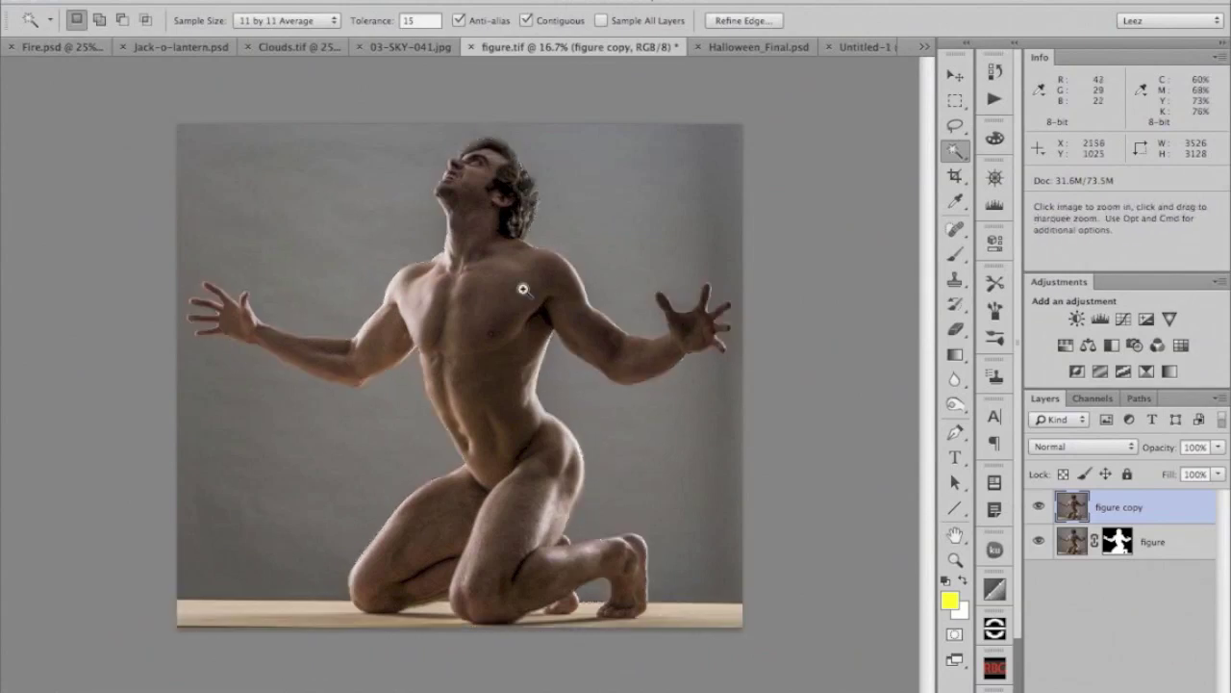
- Inspect the selection around the head, torso and arms in Quick Mask, then return to the normal selection outline
click(523, 289)
click(490, 275)
key(space)
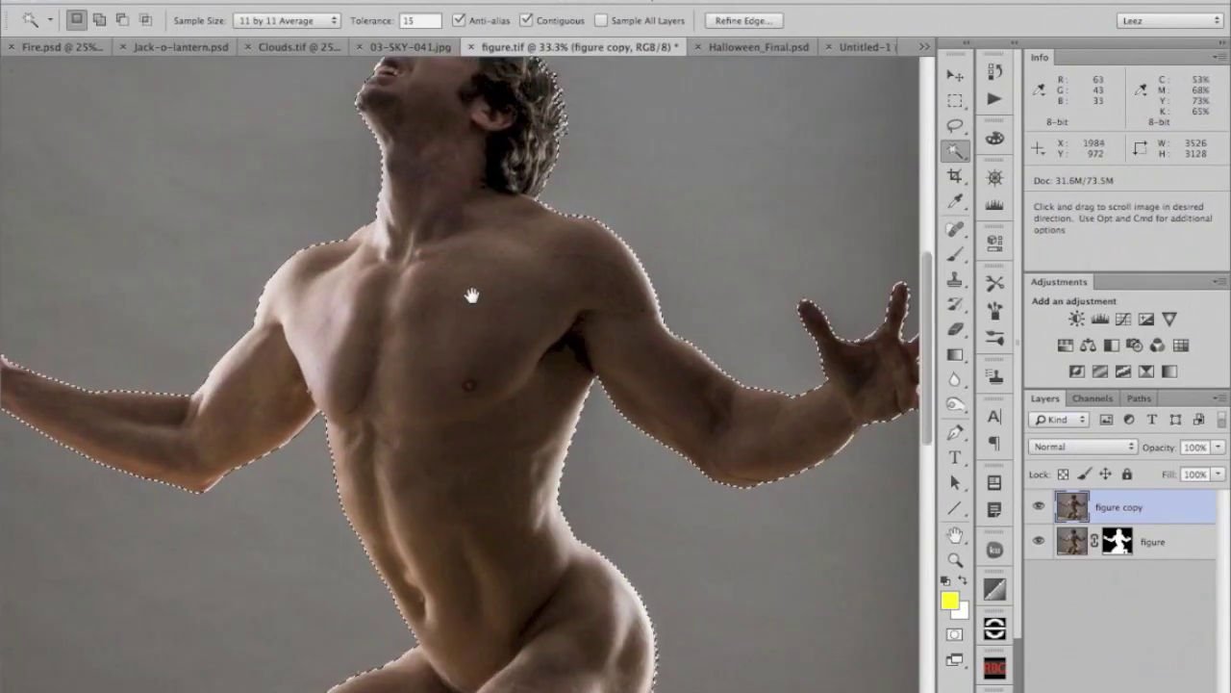
drag(472, 295, 481, 457)
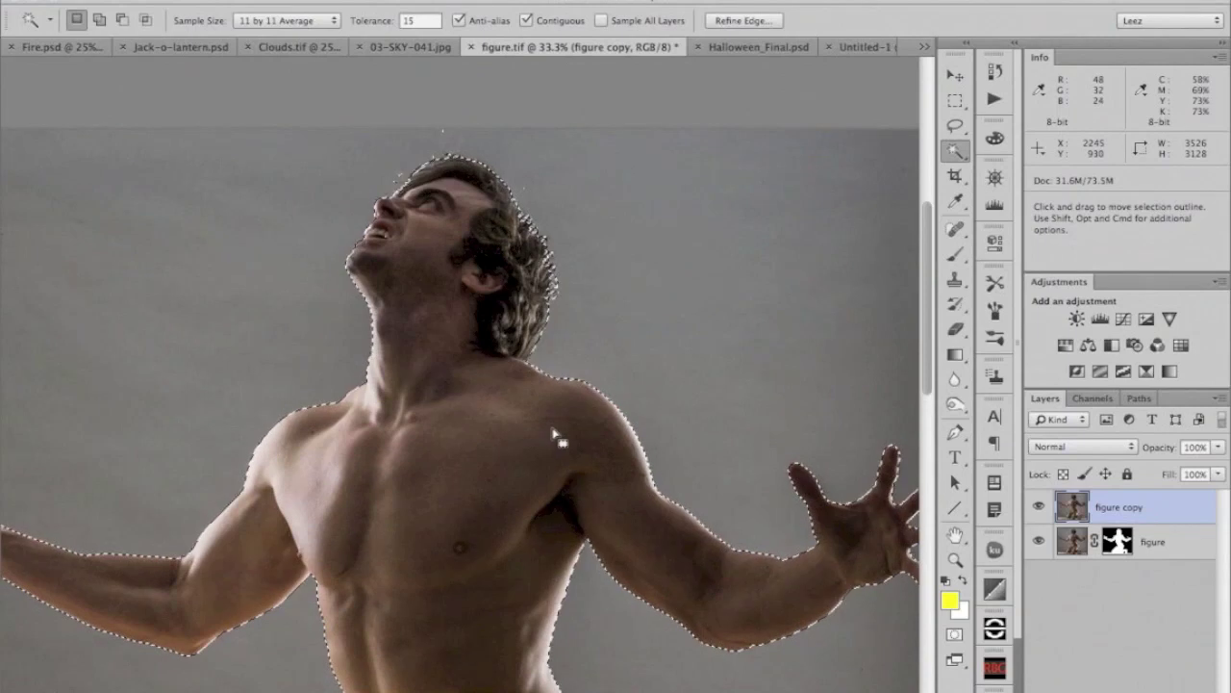
click(956, 635)
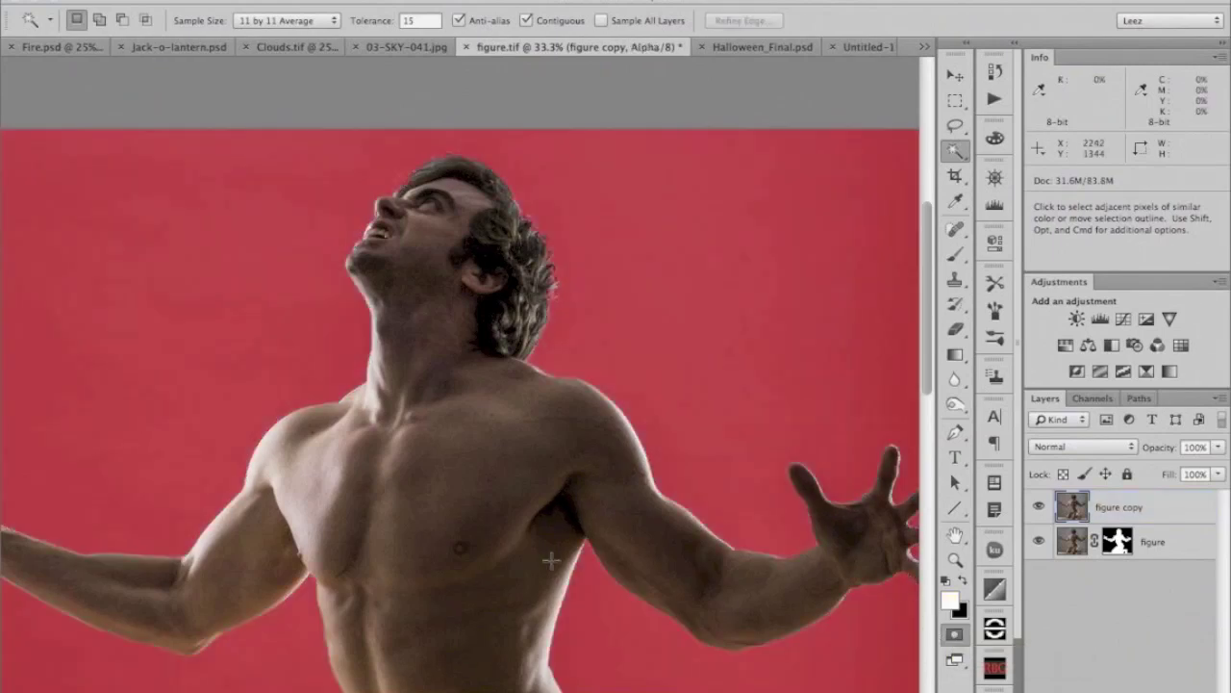
key(space)
drag(537, 590, 458, 393)
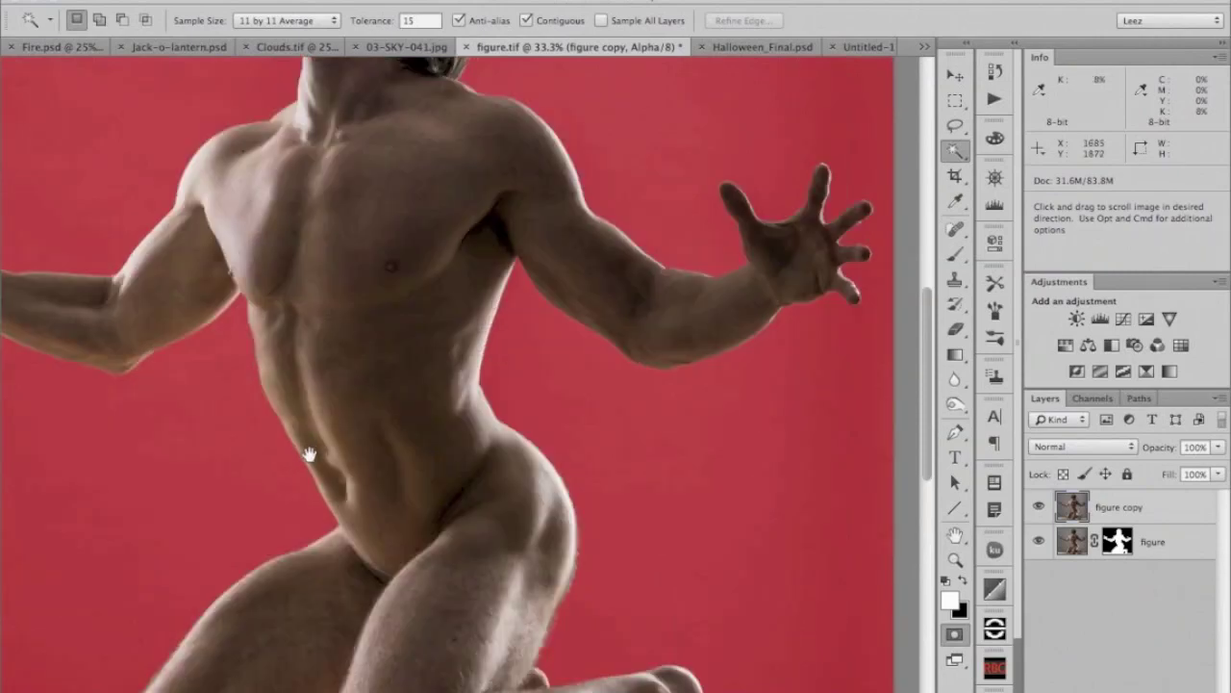
drag(308, 454, 474, 592)
drag(259, 259, 407, 352)
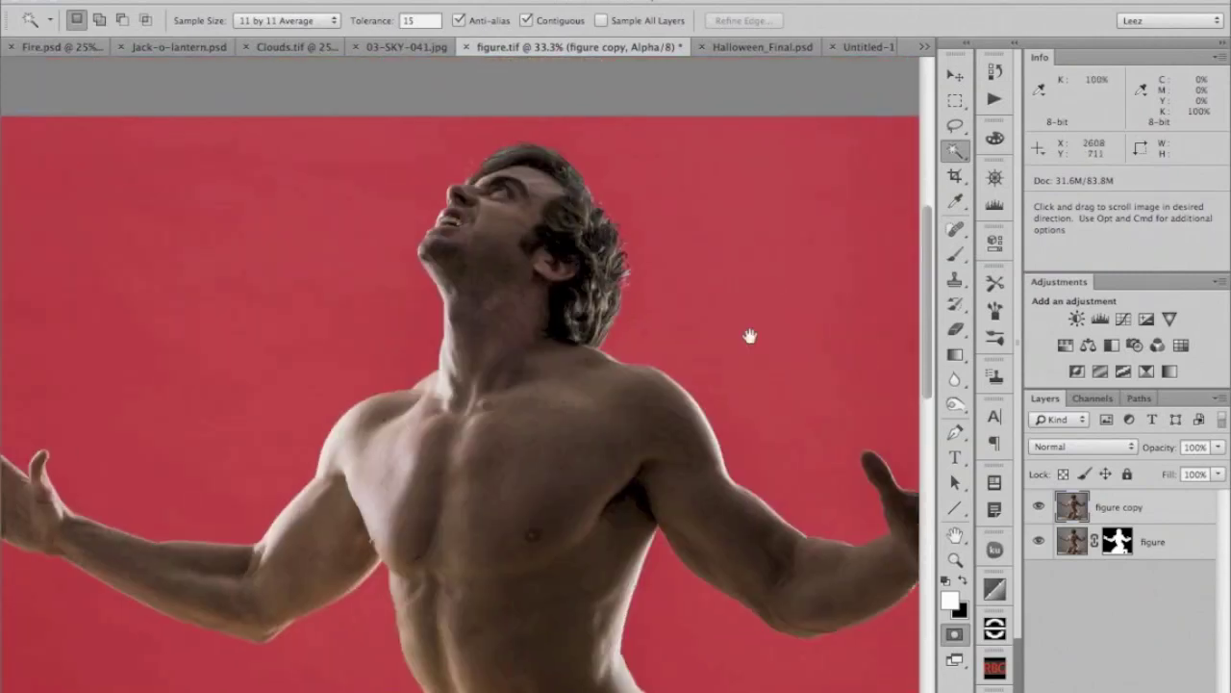
click(954, 635)
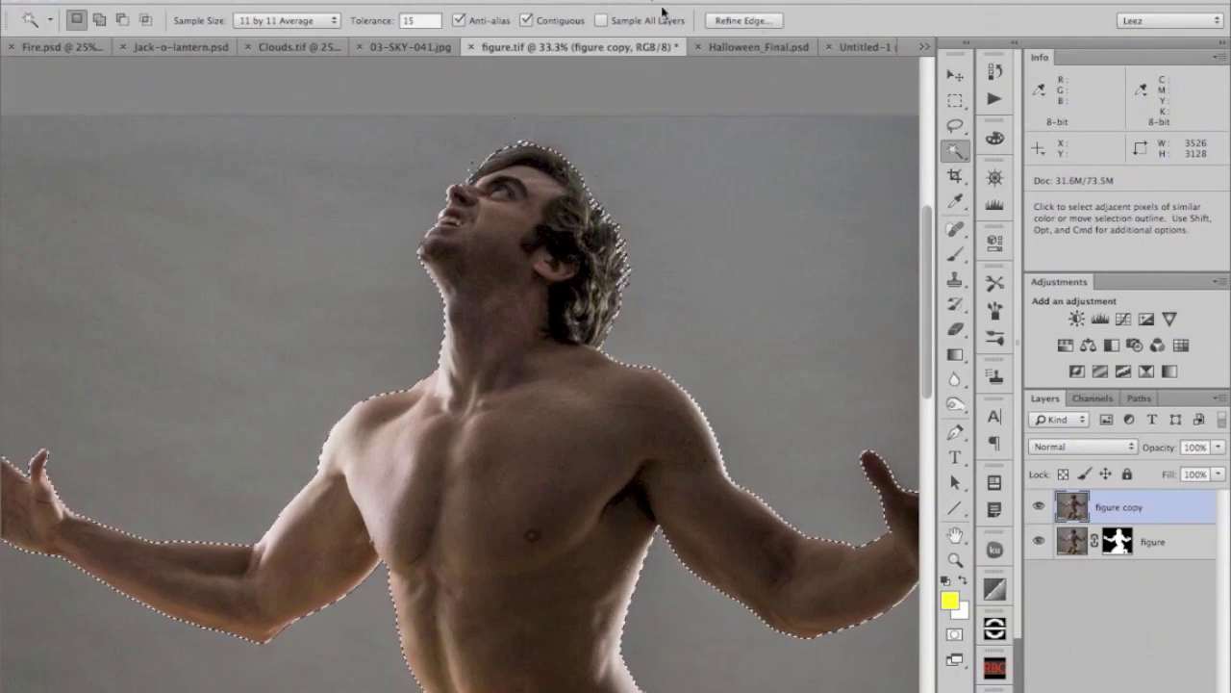
- Begin refining the selection's edge and preview it in Overlay view, close up on the figure's head and shoulders
click(745, 21)
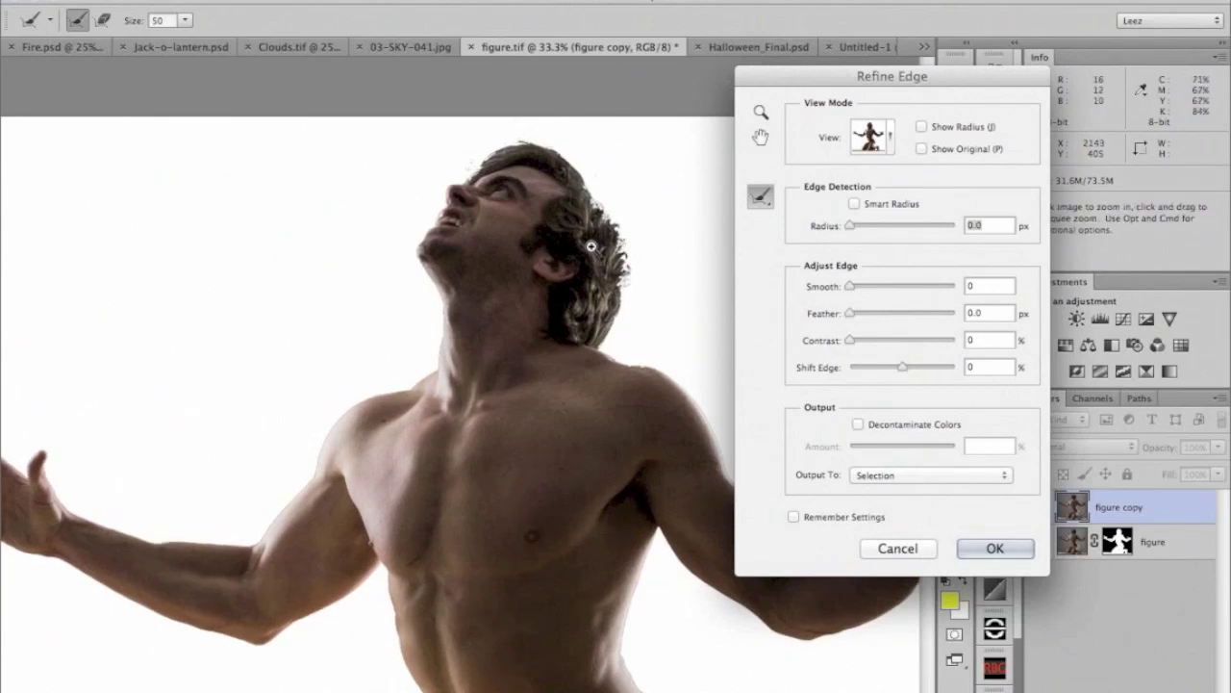
key(super+equal)
drag(577, 426, 419, 452)
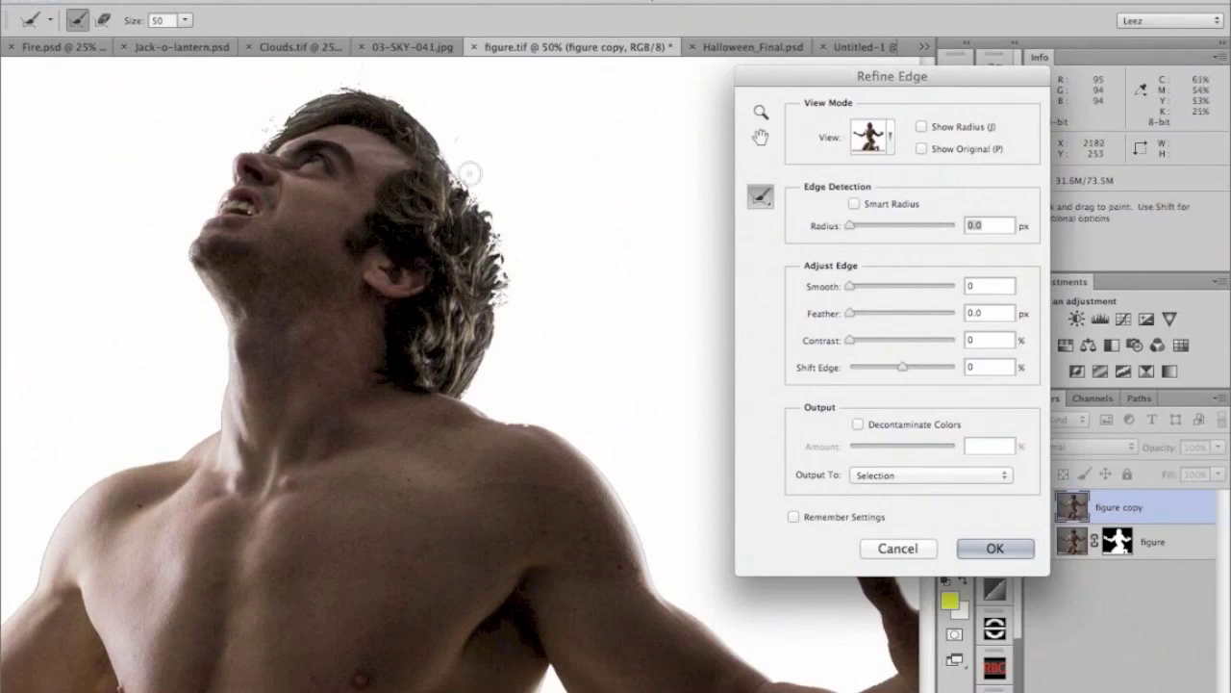
click(893, 140)
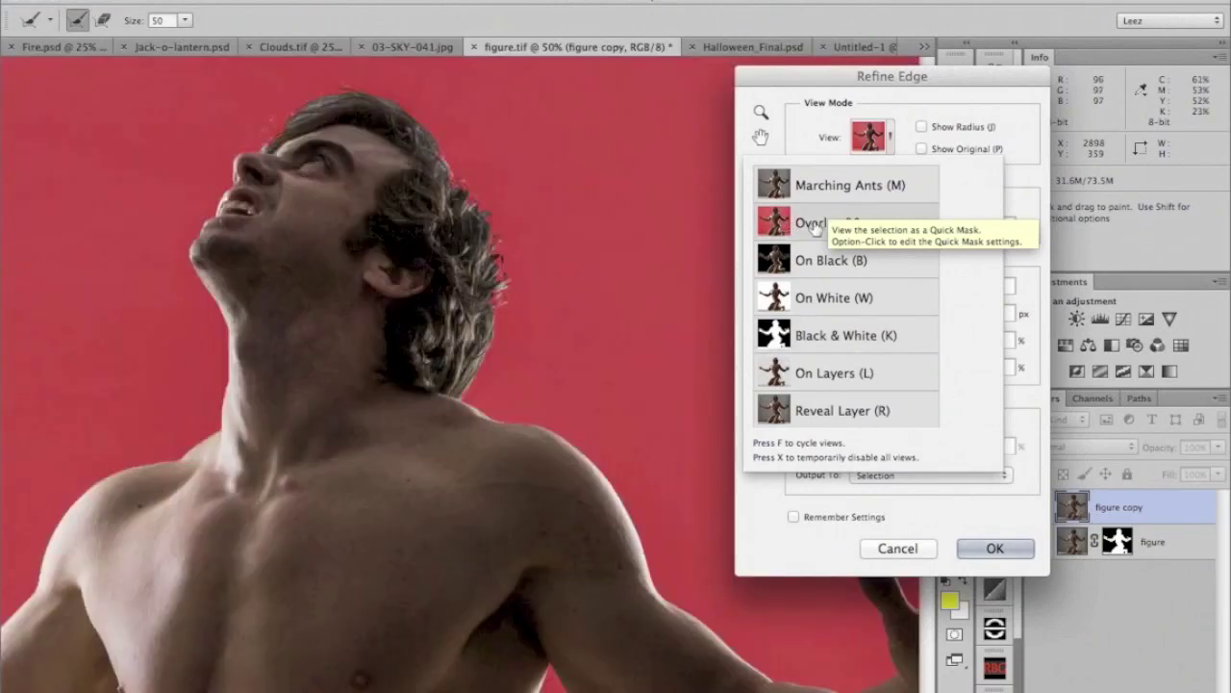
click(1021, 156)
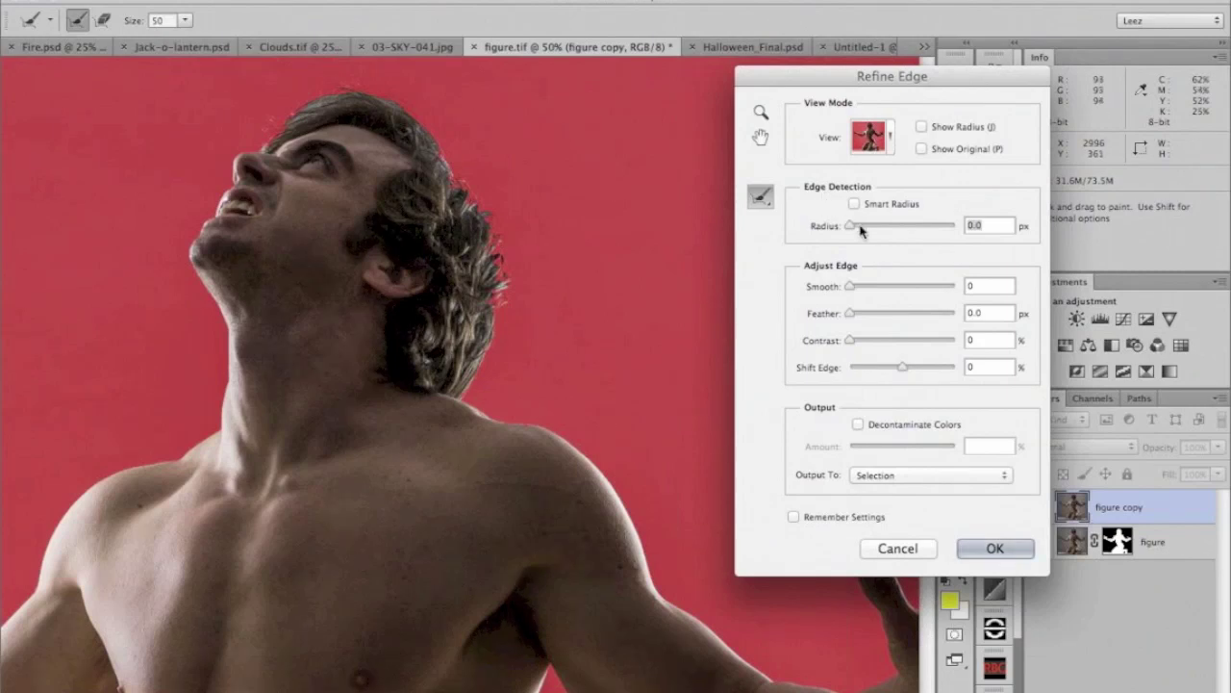
- Set the edge detection to Smart Radius with a radius of 12.5 px and show the radius
drag(851, 231, 888, 231)
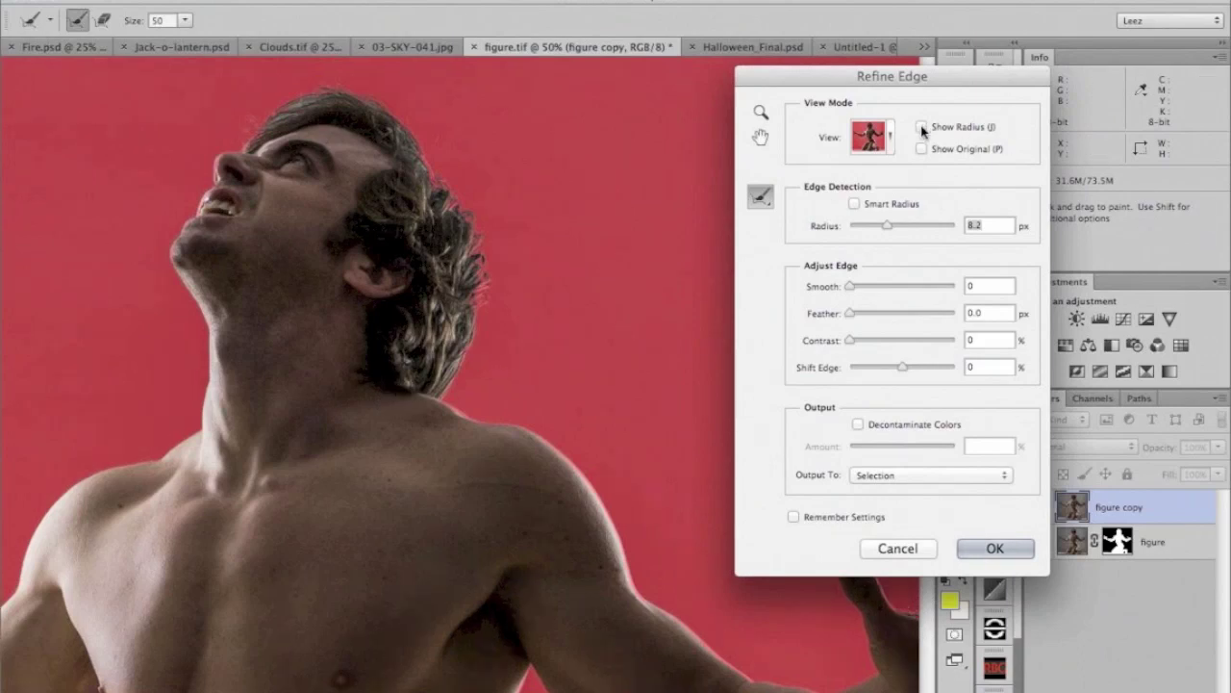
click(922, 127)
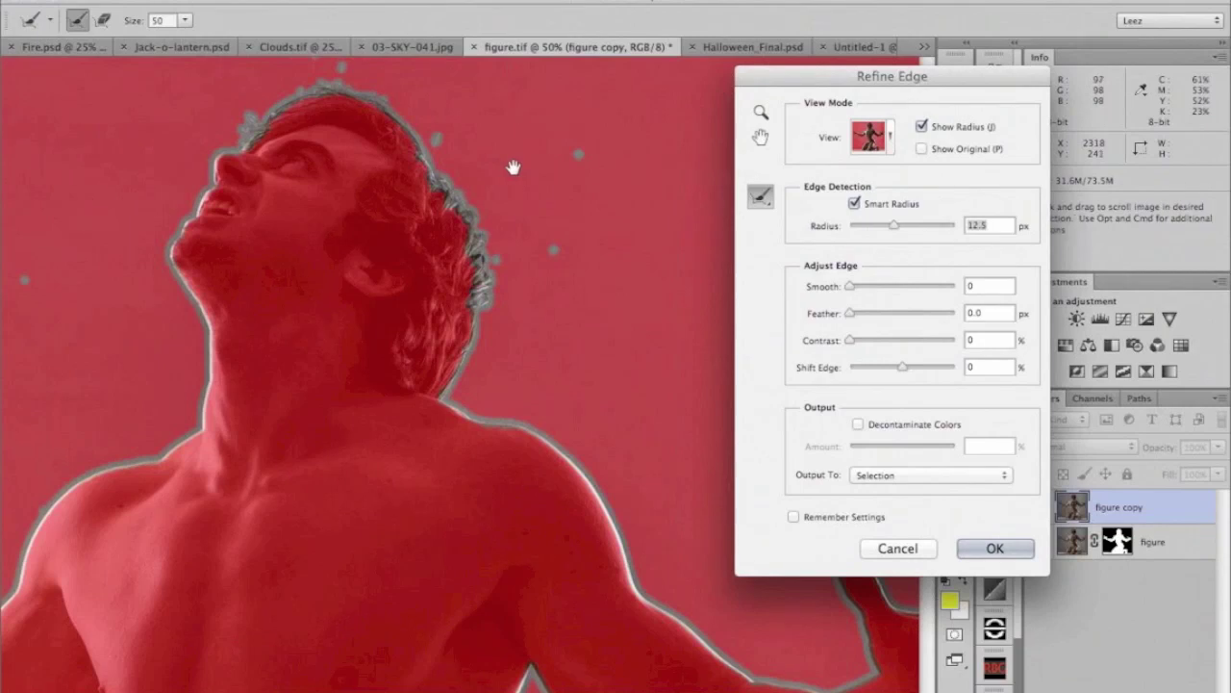
- Erase the stray refinement spots scattered over the backdrop around the figure's head
drag(514, 179, 514, 256)
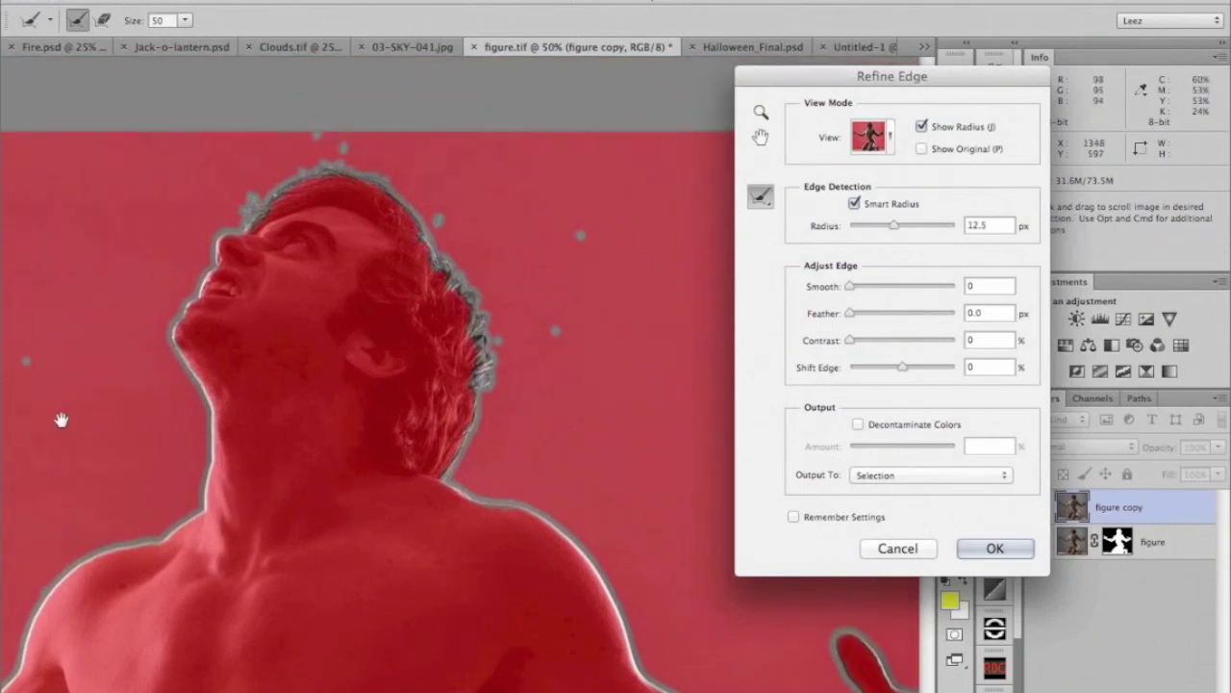
drag(61, 420, 258, 342)
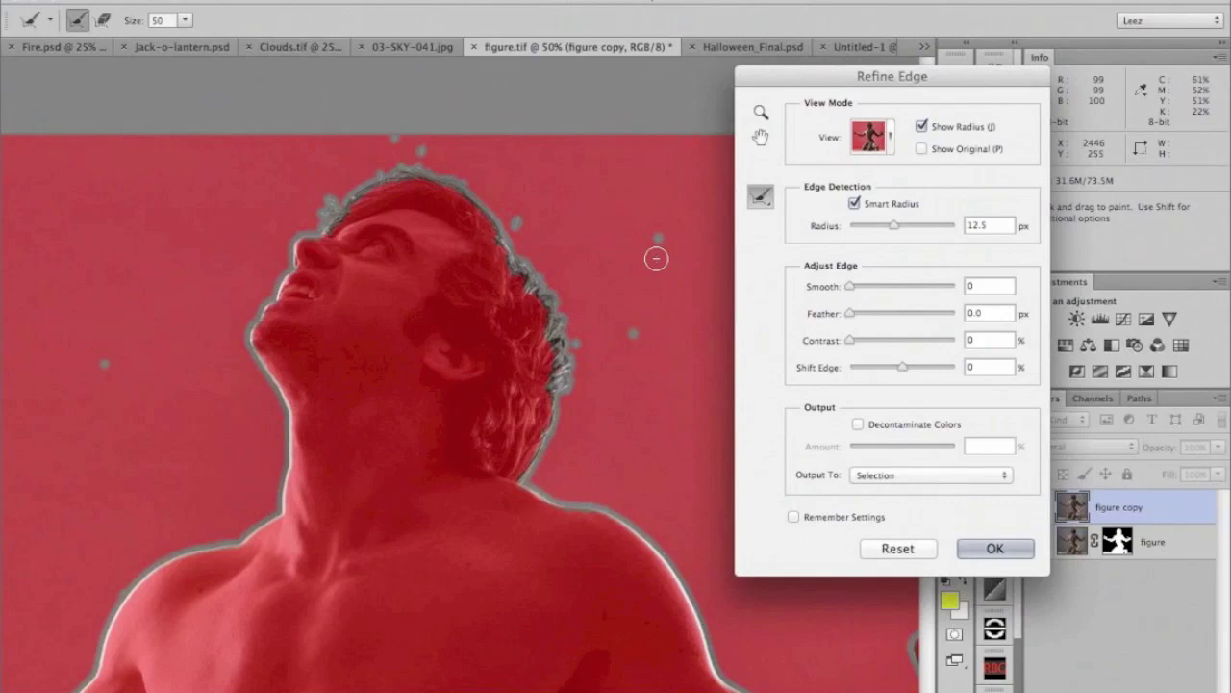
click(658, 236)
click(635, 332)
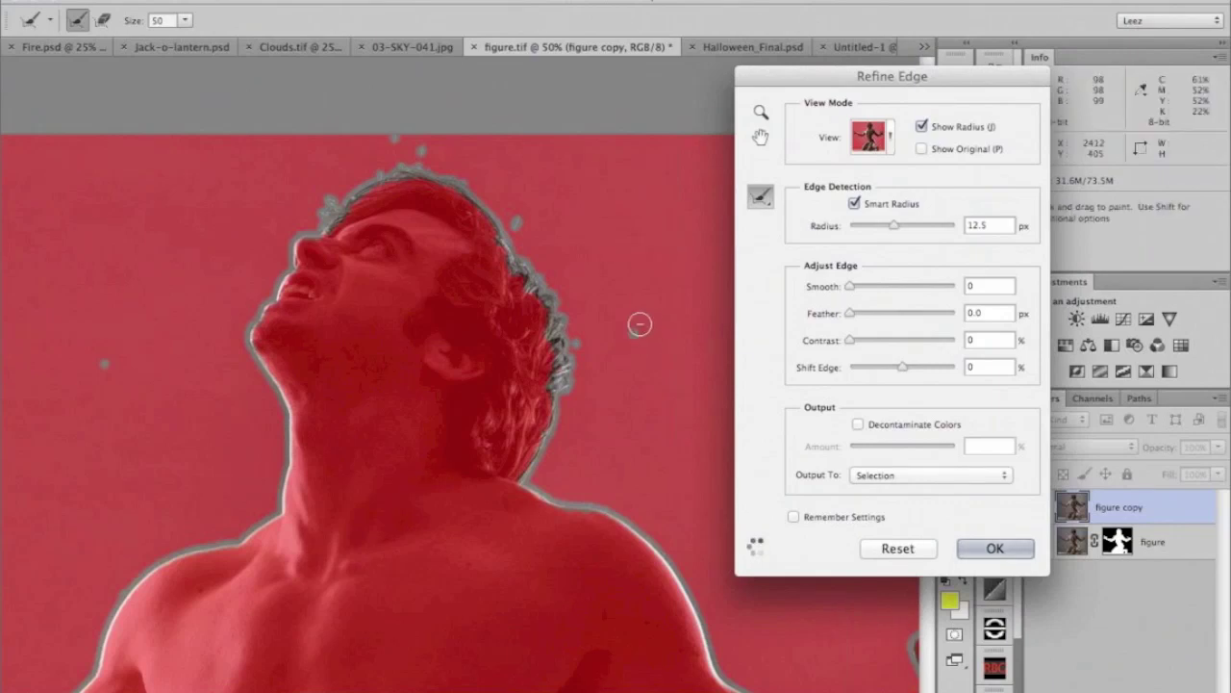
click(525, 216)
click(395, 139)
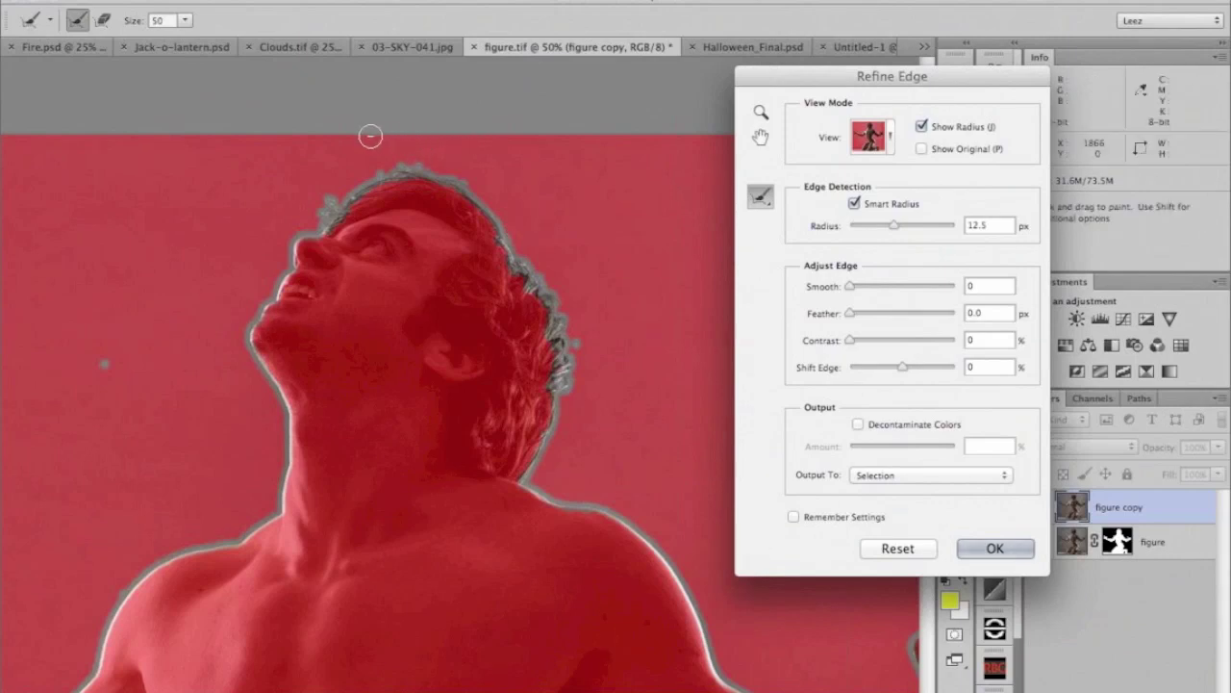
click(106, 366)
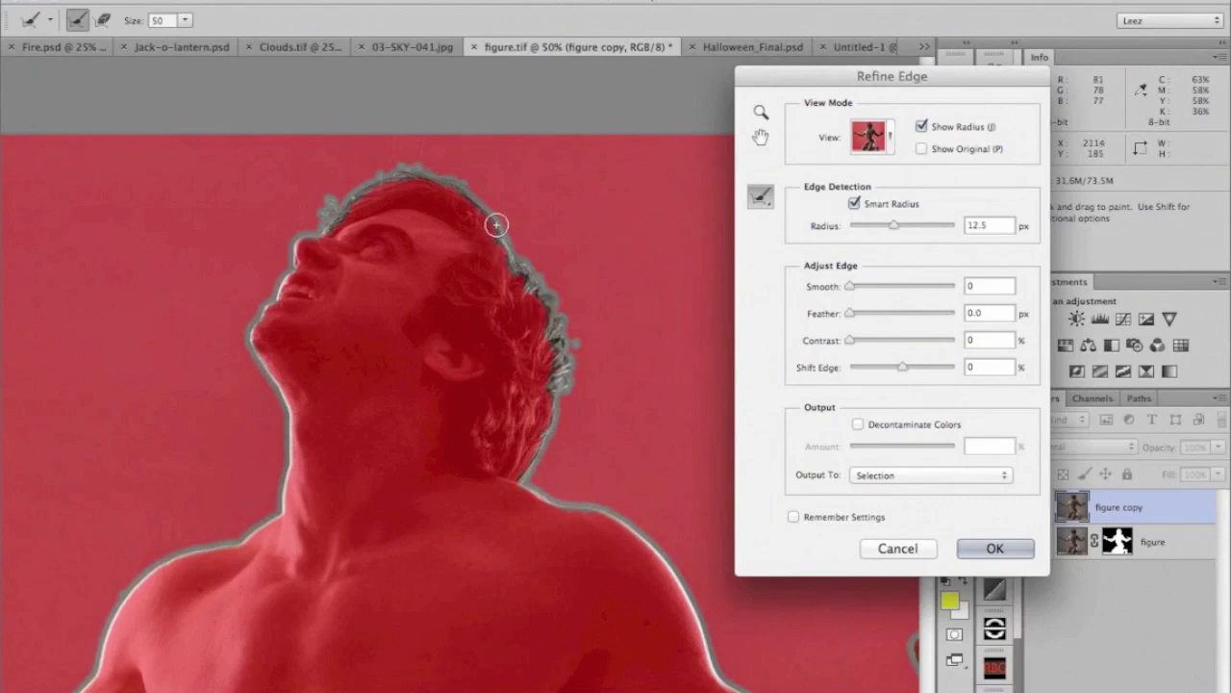
- Brush the refinement area along the hair edge, from the back of the head over the top to the forehead
drag(496, 224, 503, 236)
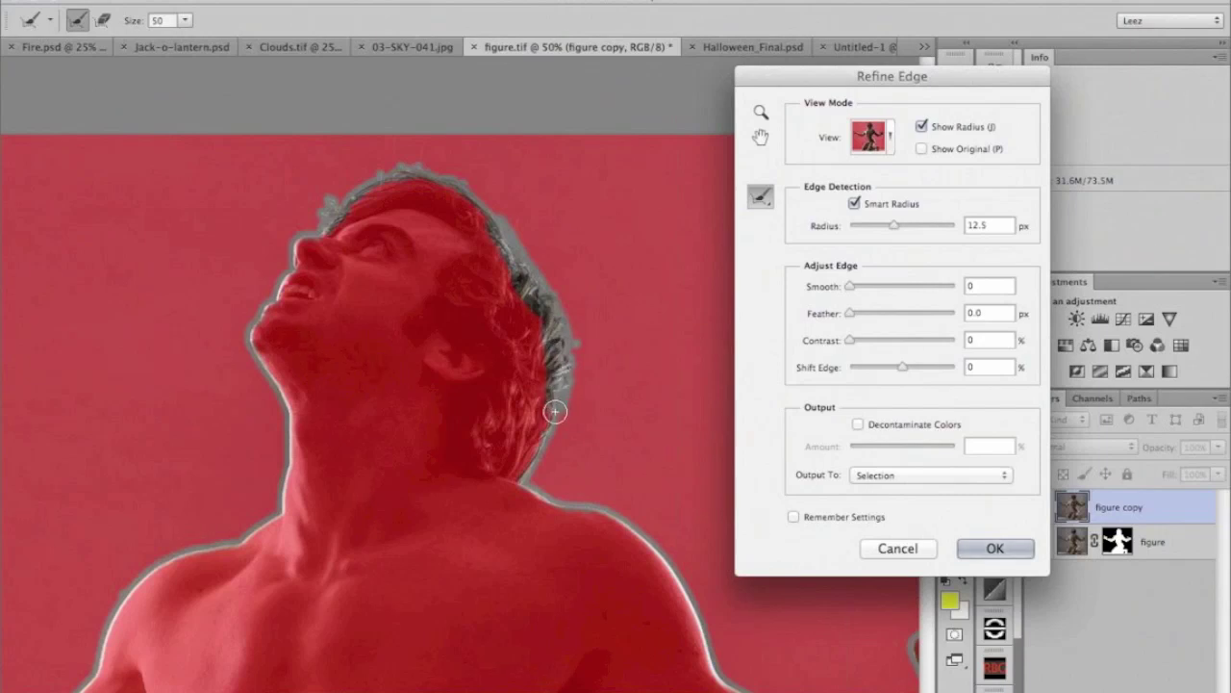
mouse_move(555, 412)
mouse_down()
mouse_move(521, 475)
mouse_move(560, 387)
mouse_move(552, 294)
mouse_move(486, 196)
mouse_move(462, 198)
mouse_move(491, 216)
mouse_move(485, 200)
mouse_move(395, 174)
mouse_up()
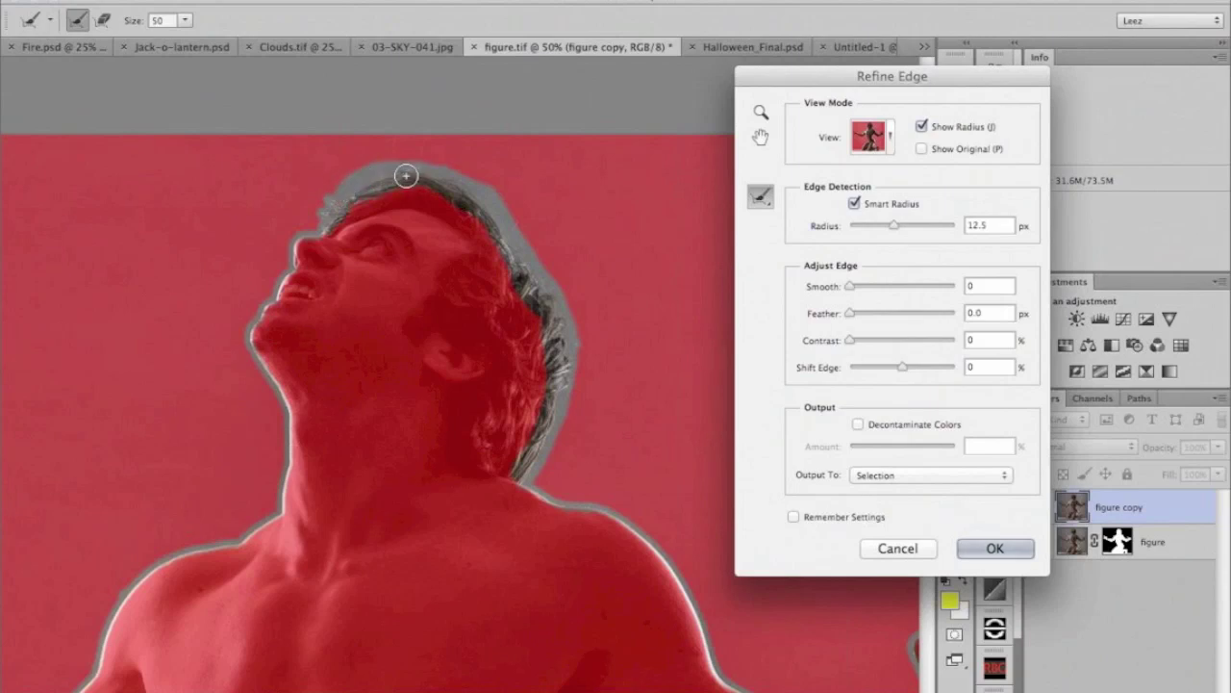
mouse_move(346, 201)
mouse_down()
mouse_move(339, 192)
mouse_move(379, 184)
mouse_up()
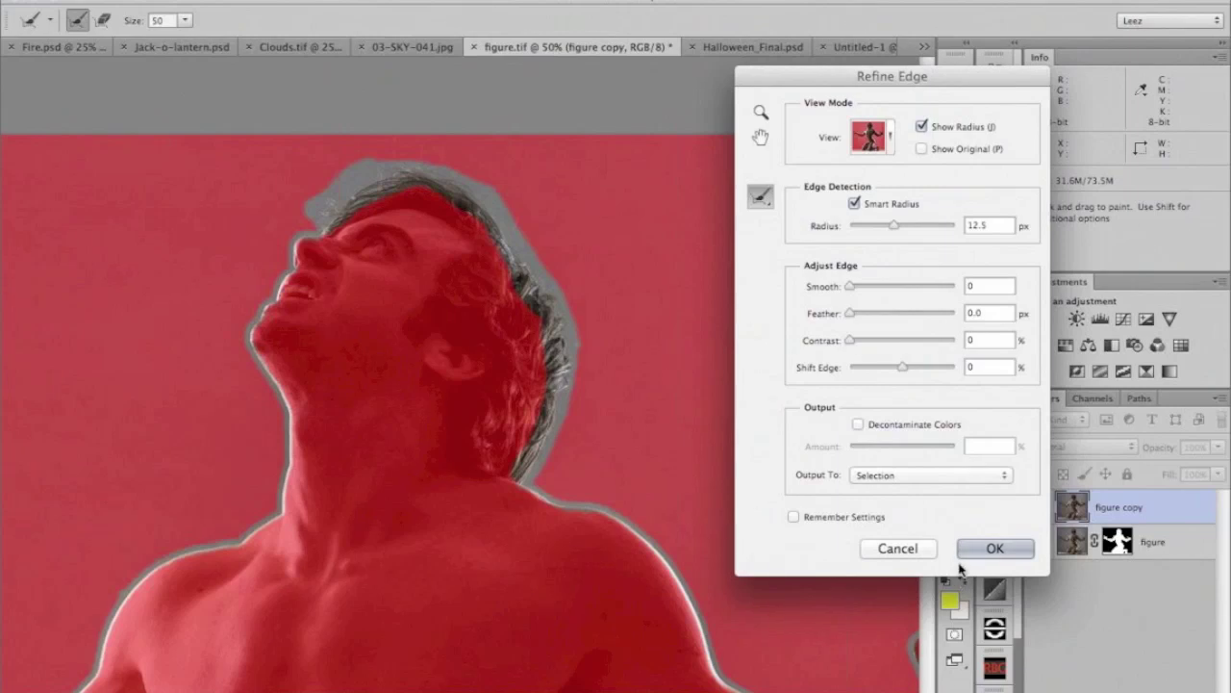
- Hide the radius, apply the edge refinement, and use the refined selection as a layer mask on figure copy
click(922, 127)
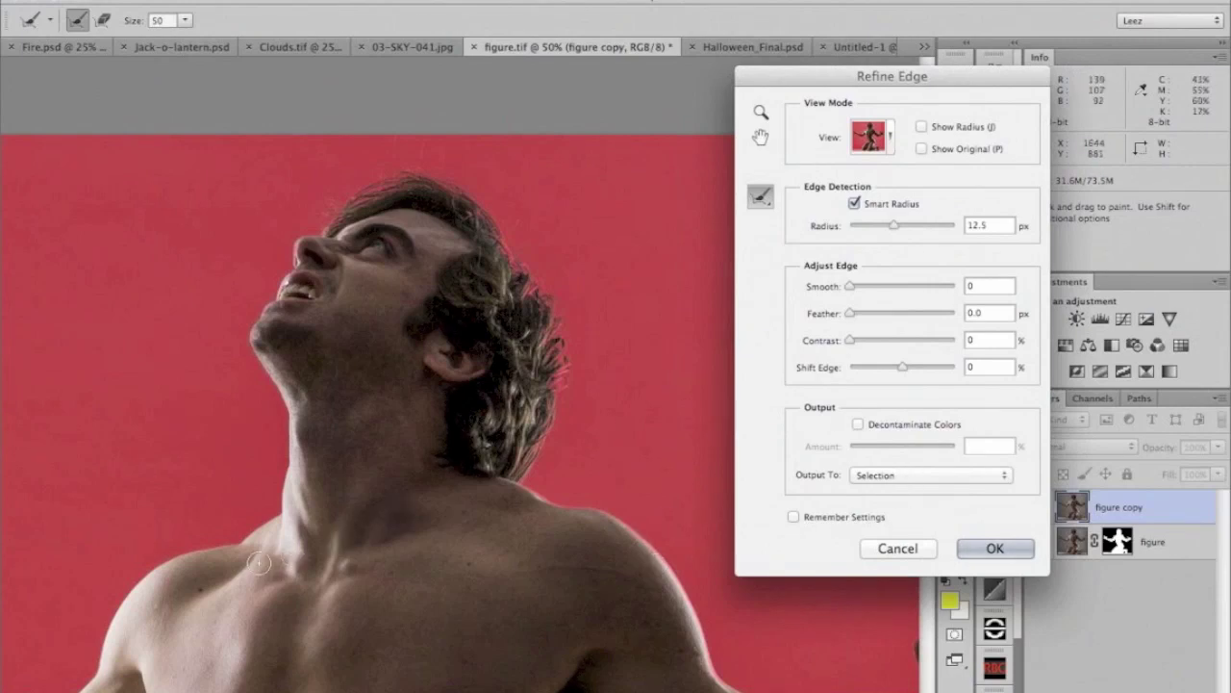
click(974, 547)
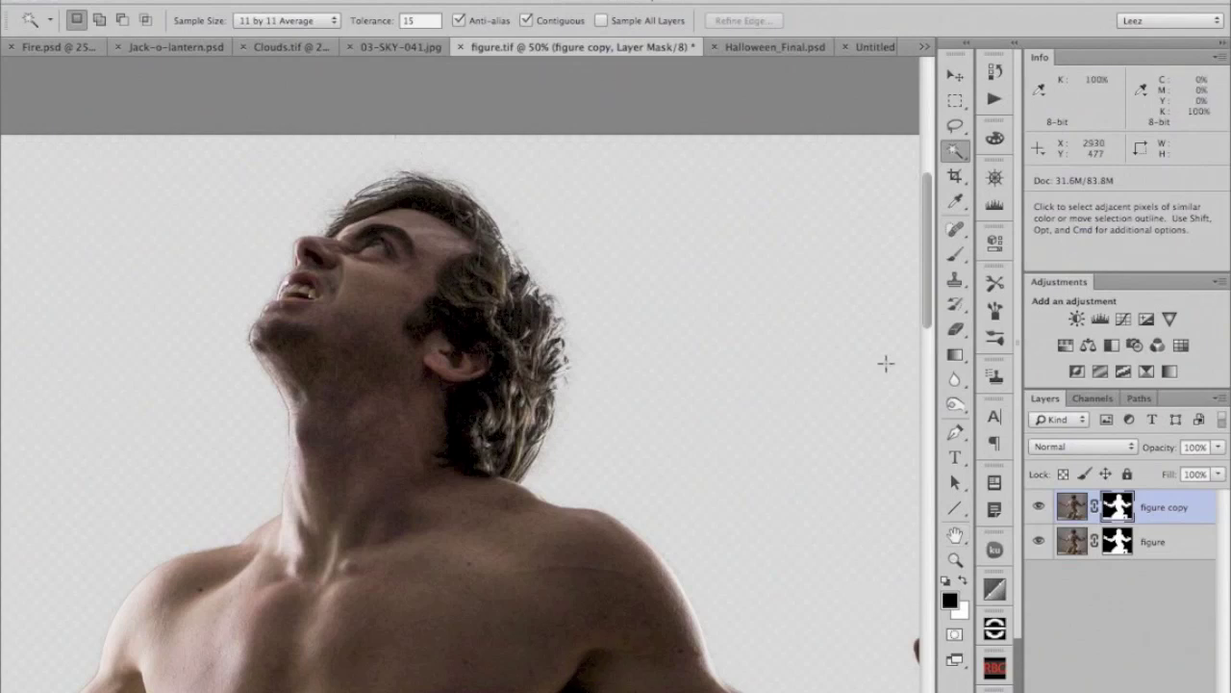
- Examine the masked edges of the shoulders, neck, chin and hair up close at up to 100% zoom
key(space)
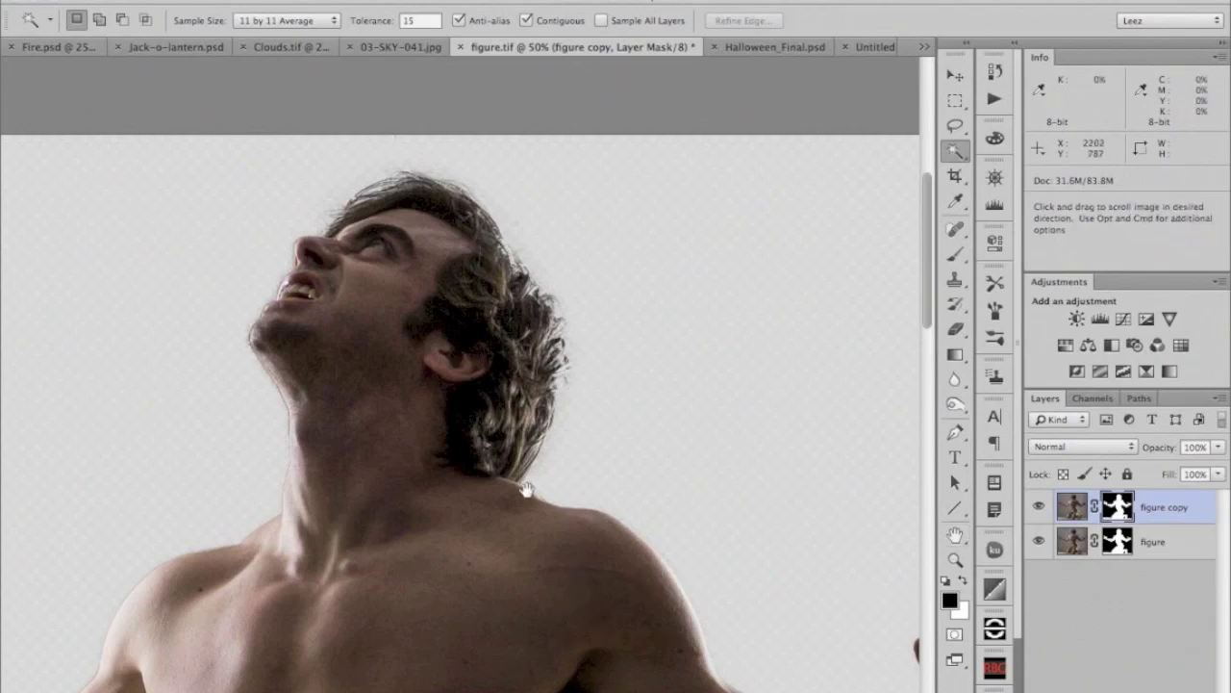
drag(599, 606, 486, 366)
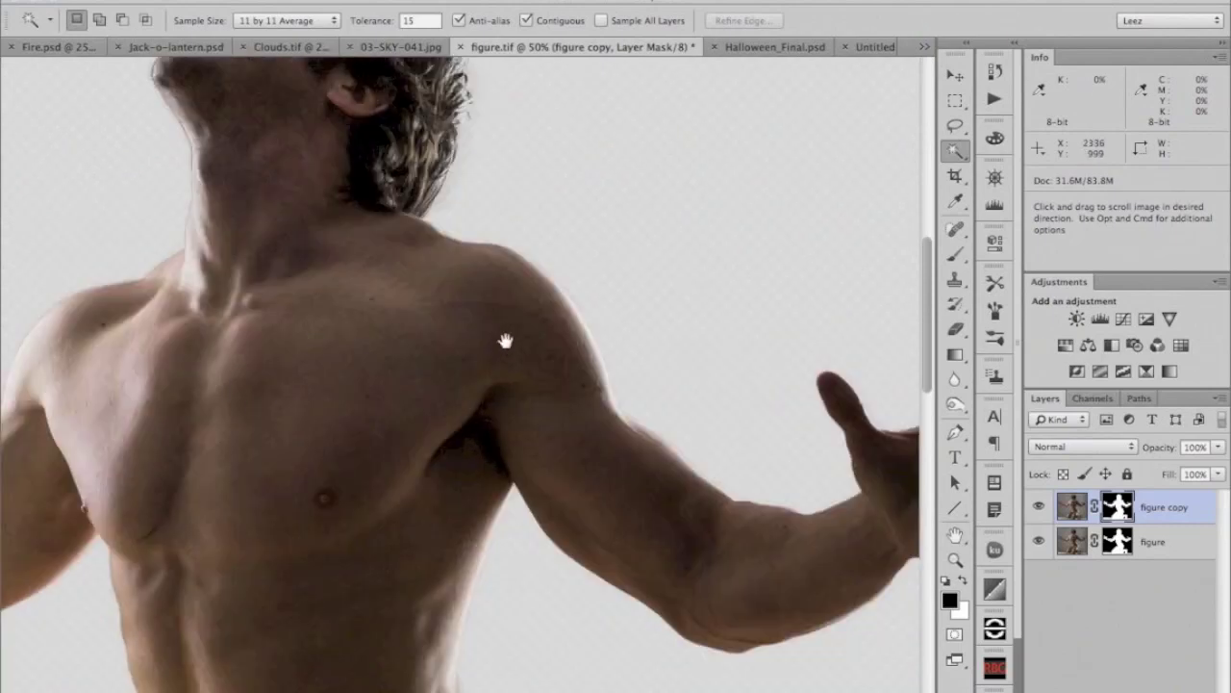
drag(422, 313, 577, 365)
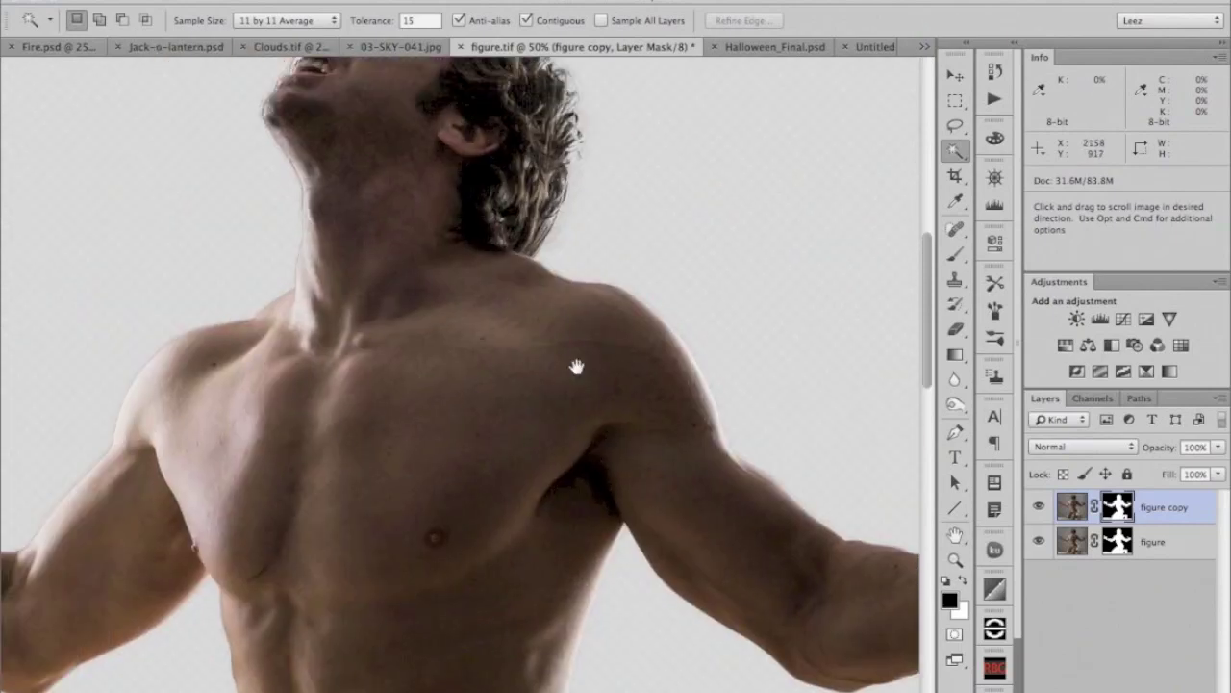
key(super+space)
click(390, 288)
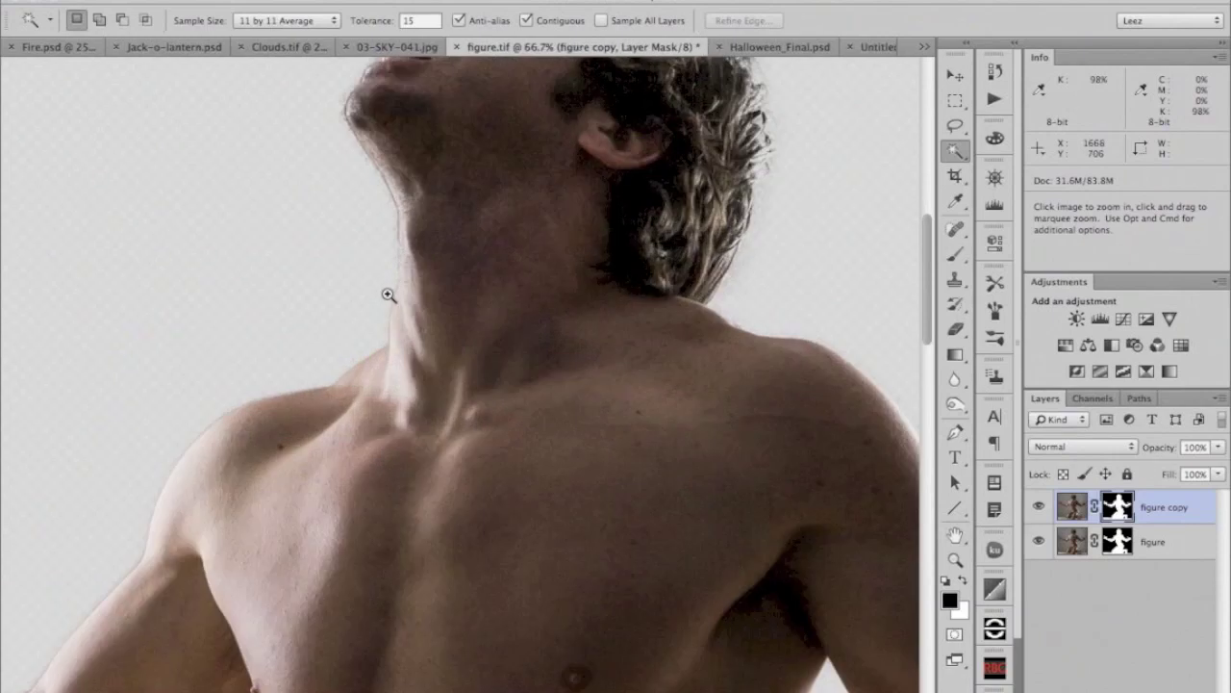
click(386, 288)
drag(366, 240, 369, 262)
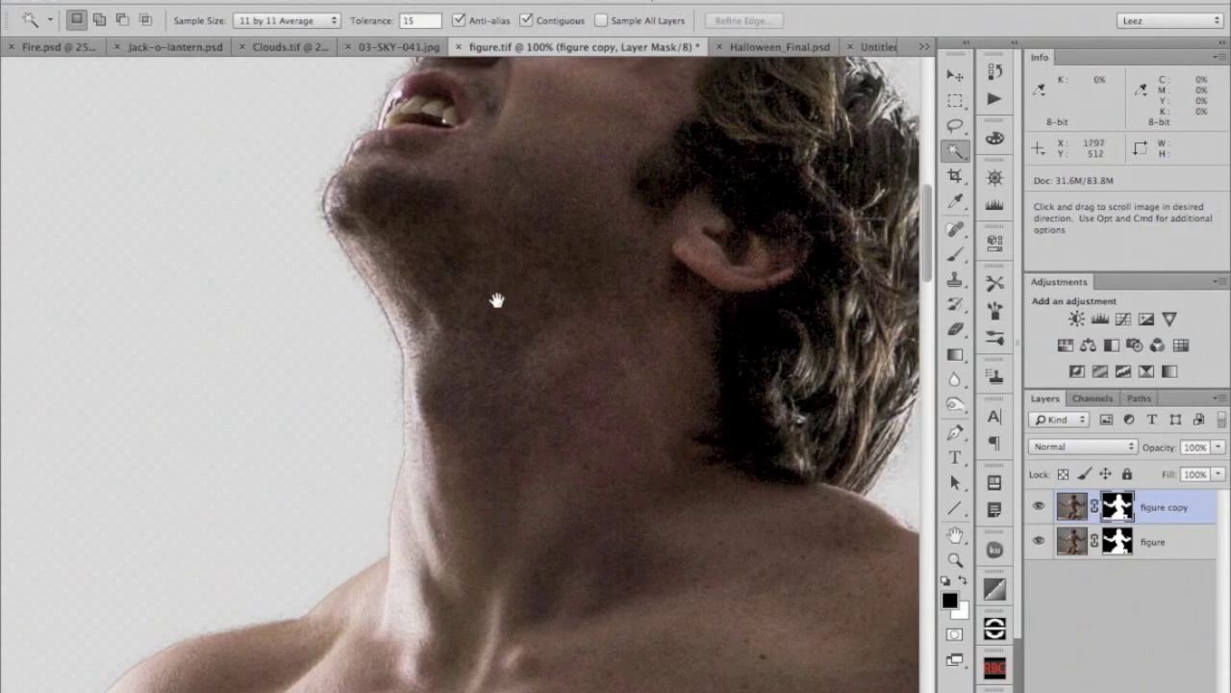
scroll(497, 297, up, 5)
scroll(346, 490, down, 5)
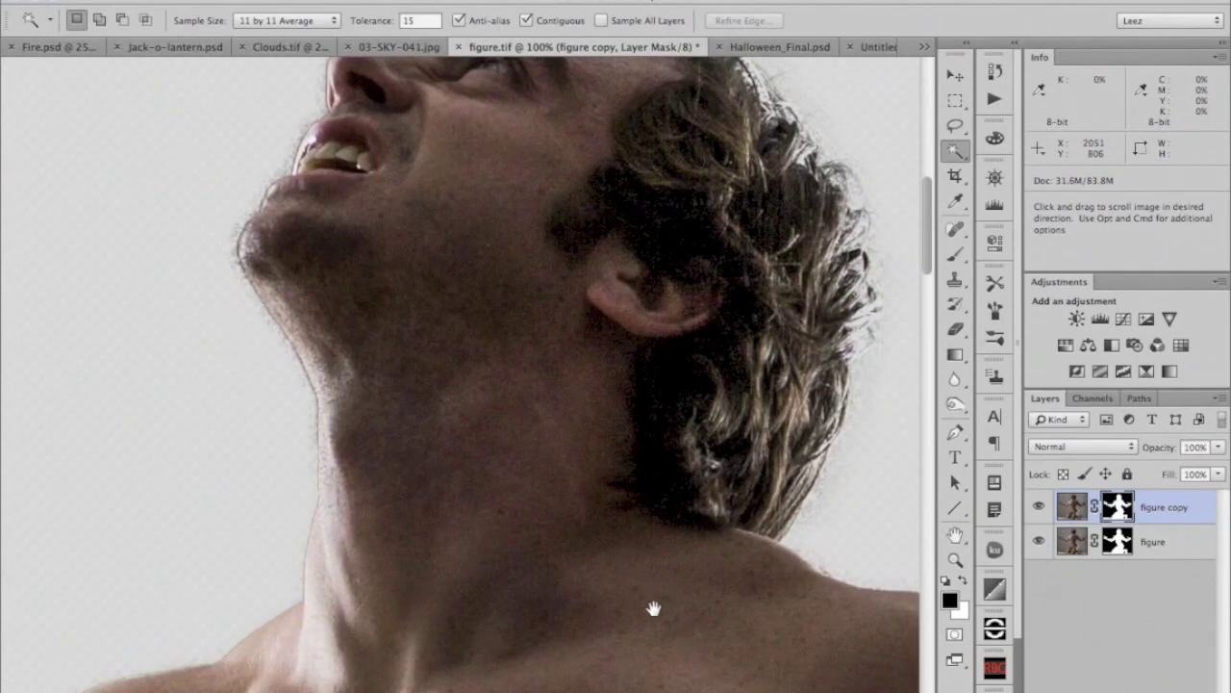
mouse_move(653, 608)
mouse_down()
mouse_move(289, 439)
mouse_move(536, 476)
mouse_move(640, 609)
mouse_up()
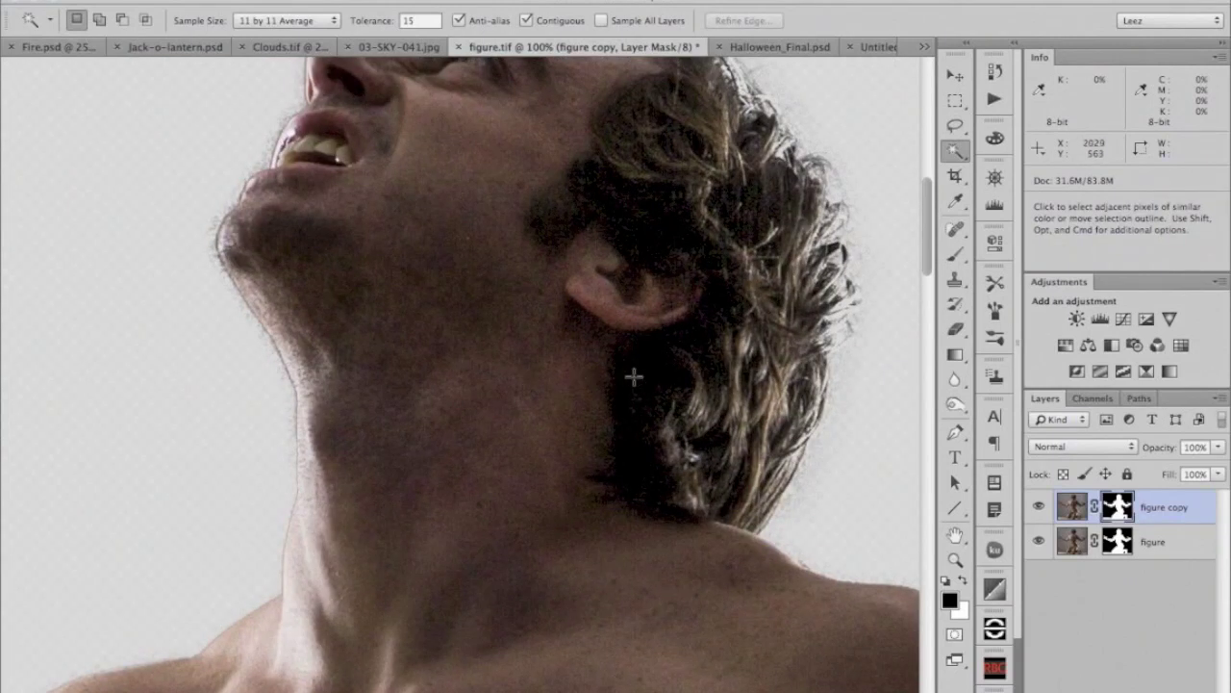
key(space)
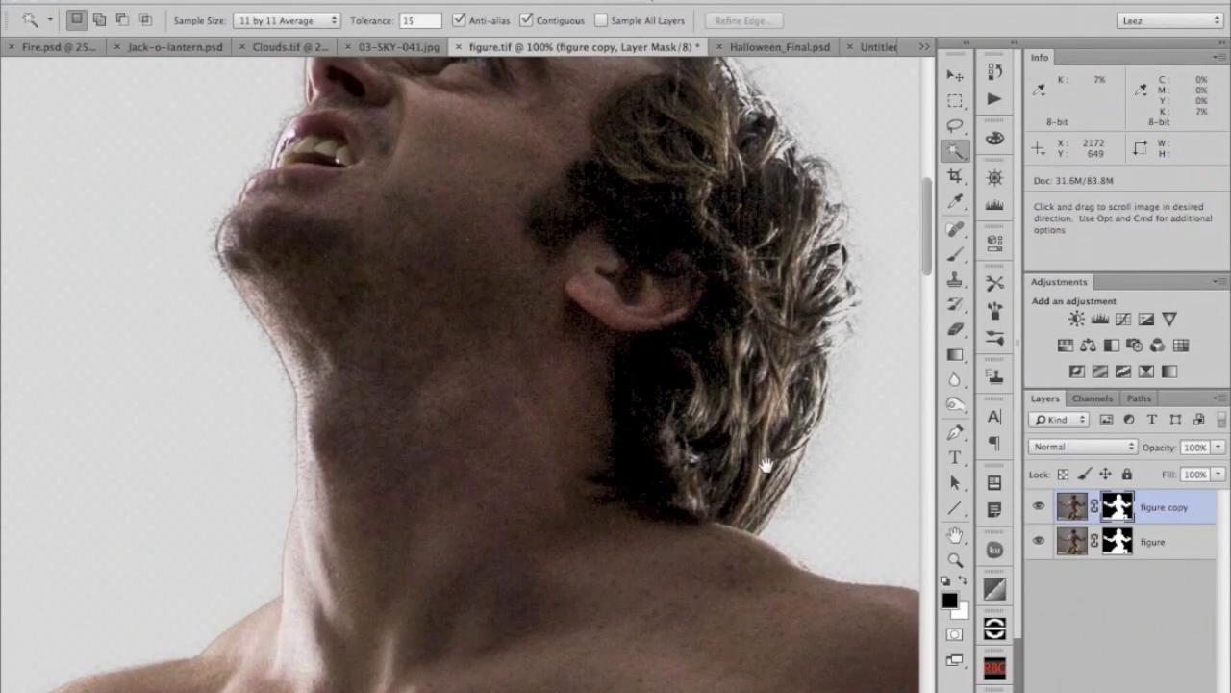
drag(745, 72, 710, 185)
drag(518, 124, 558, 183)
drag(691, 572, 664, 337)
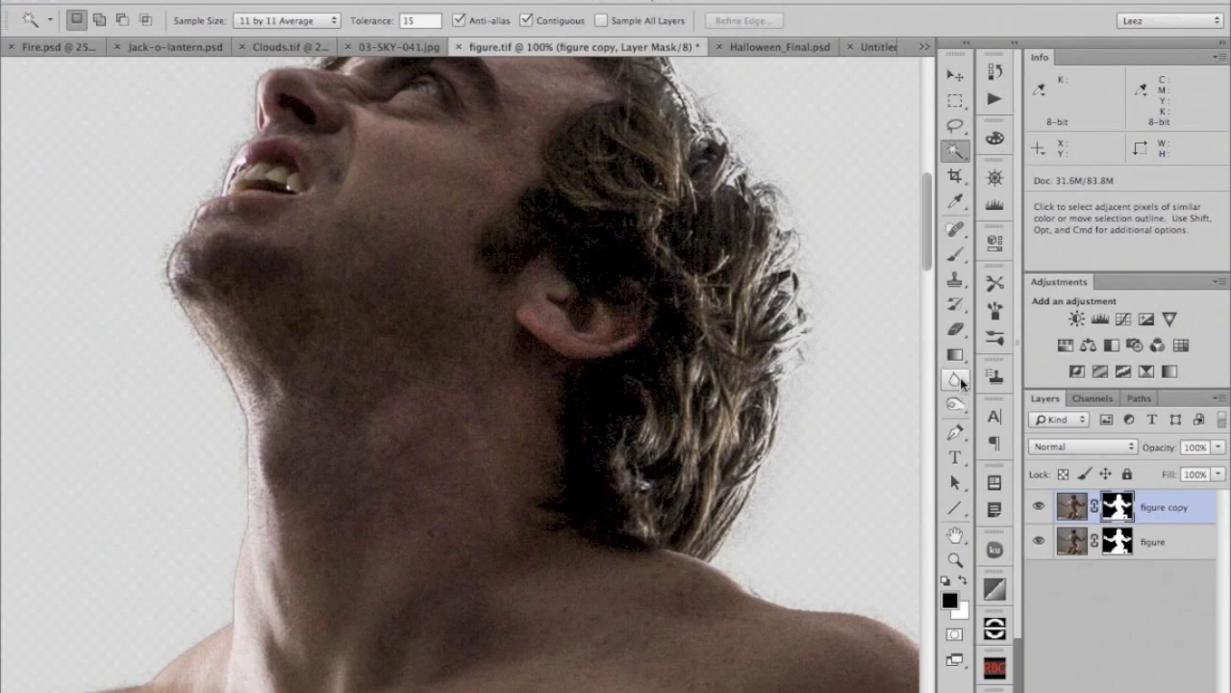
- Blur the mask edge along the chin, neck and shoulder, and burn it along the chin and neck
click(959, 377)
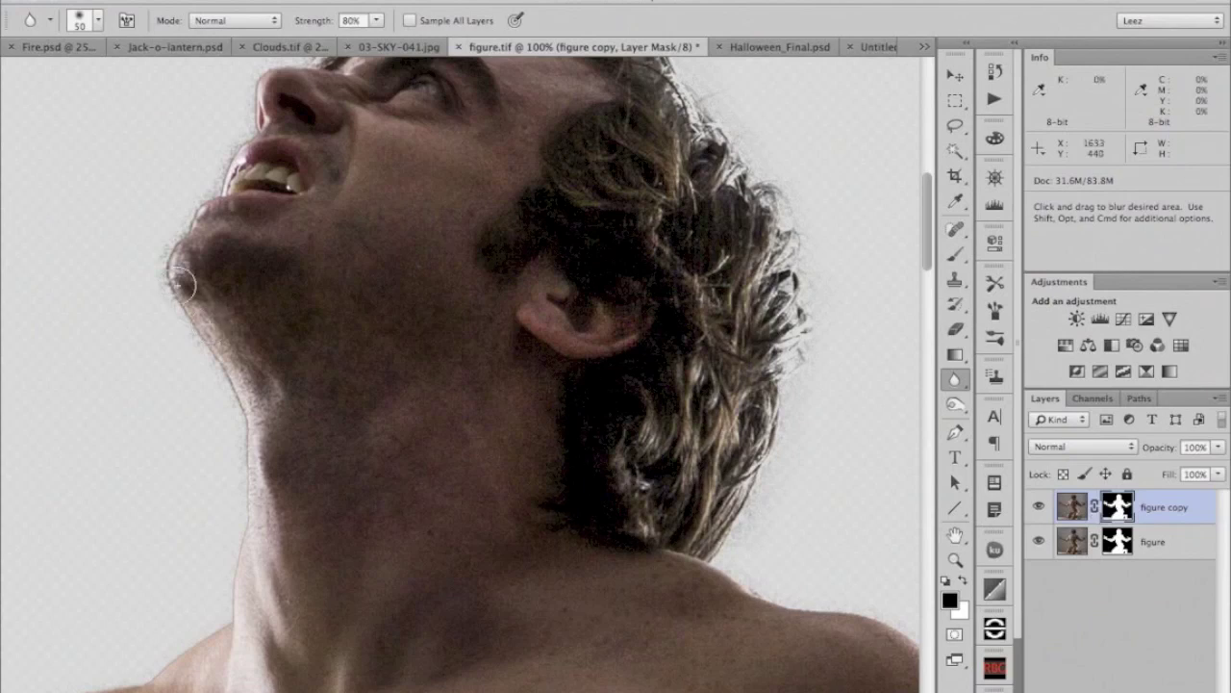
mouse_move(162, 267)
mouse_down()
mouse_move(238, 419)
mouse_move(213, 374)
mouse_move(242, 472)
mouse_move(249, 461)
mouse_move(220, 580)
mouse_move(238, 533)
mouse_move(228, 396)
mouse_move(156, 306)
mouse_move(151, 268)
mouse_move(246, 548)
mouse_move(222, 636)
mouse_move(238, 592)
mouse_move(239, 636)
mouse_up()
key(space)
drag(317, 653, 449, 586)
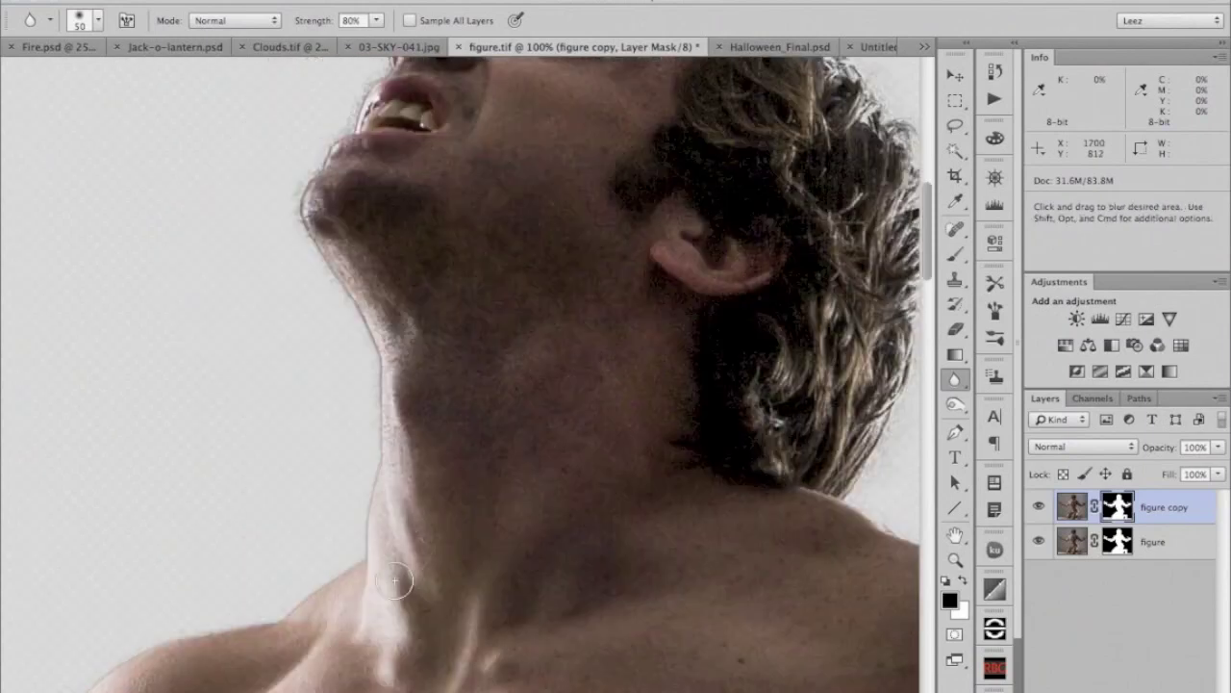
mouse_move(151, 646)
mouse_down()
mouse_move(299, 619)
mouse_move(340, 579)
mouse_move(387, 487)
mouse_move(373, 338)
mouse_move(299, 192)
mouse_move(321, 151)
mouse_move(283, 228)
mouse_move(292, 262)
mouse_move(332, 124)
mouse_move(371, 79)
mouse_move(347, 132)
mouse_move(362, 95)
mouse_move(331, 130)
mouse_move(370, 104)
mouse_up()
mouse_move(352, 233)
mouse_down()
mouse_move(333, 294)
mouse_move(377, 457)
mouse_move(359, 554)
mouse_up()
click(955, 405)
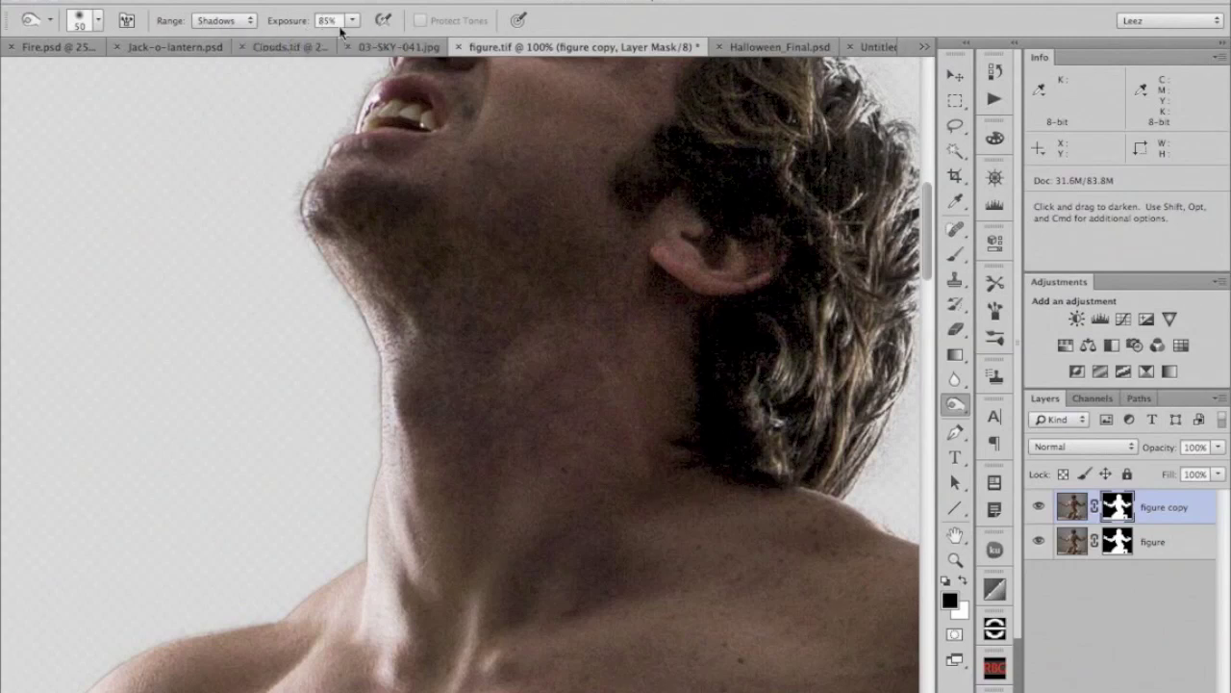
mouse_move(308, 178)
mouse_down()
mouse_move(305, 238)
mouse_move(311, 174)
mouse_move(374, 351)
mouse_move(386, 341)
mouse_move(371, 332)
mouse_move(382, 332)
mouse_move(371, 519)
mouse_move(347, 575)
mouse_move(355, 567)
mouse_move(267, 627)
mouse_move(109, 668)
mouse_move(172, 636)
mouse_move(116, 672)
mouse_move(307, 618)
mouse_move(357, 566)
mouse_move(387, 401)
mouse_move(365, 312)
mouse_move(361, 344)
mouse_move(277, 249)
mouse_move(294, 195)
mouse_move(343, 140)
mouse_move(254, 226)
mouse_move(359, 92)
mouse_move(286, 204)
mouse_move(366, 373)
mouse_move(354, 214)
mouse_move(416, 146)
mouse_up()
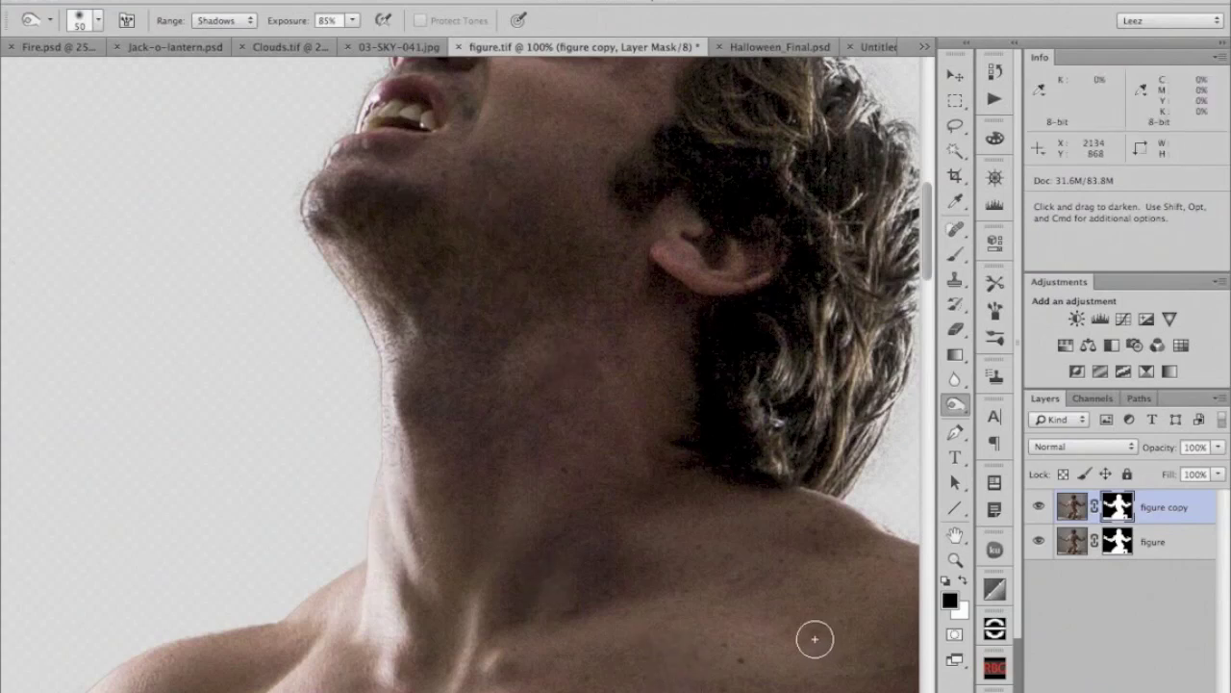
- Try to dodge the mask edge along the underside of the raised forearm, and revert to the state before the dodge strokes
key(space)
drag(808, 638, 286, 364)
drag(587, 688, 720, 407)
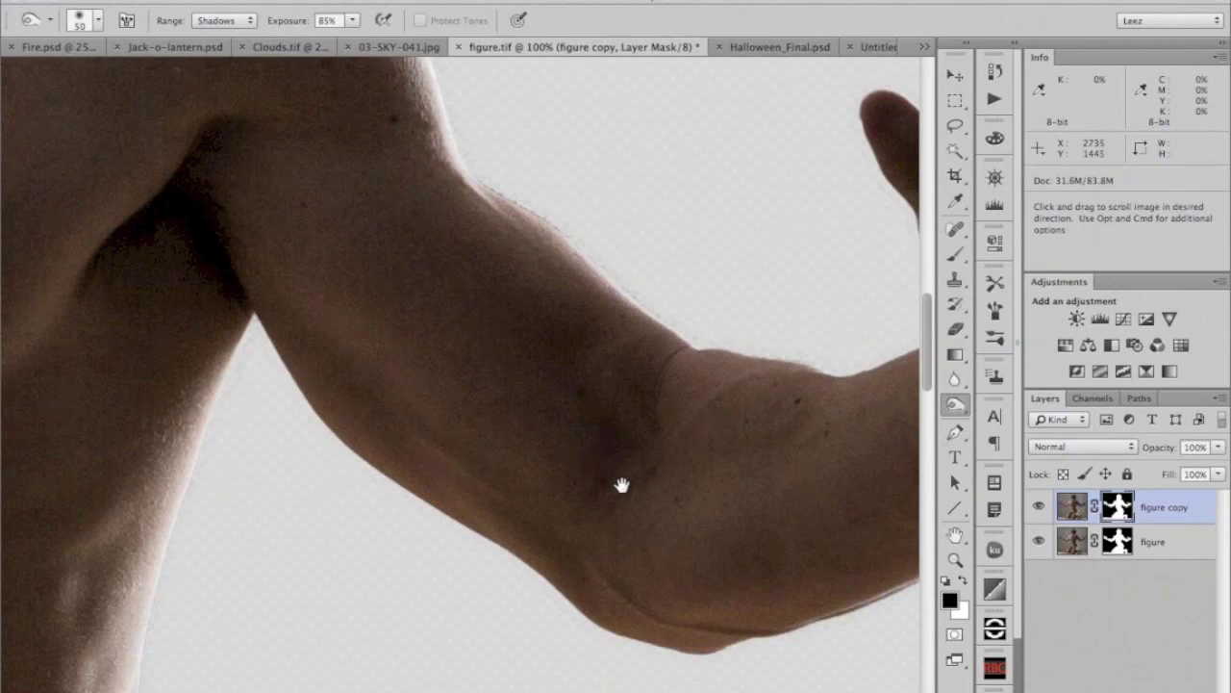
drag(622, 485, 571, 459)
drag(760, 393, 666, 424)
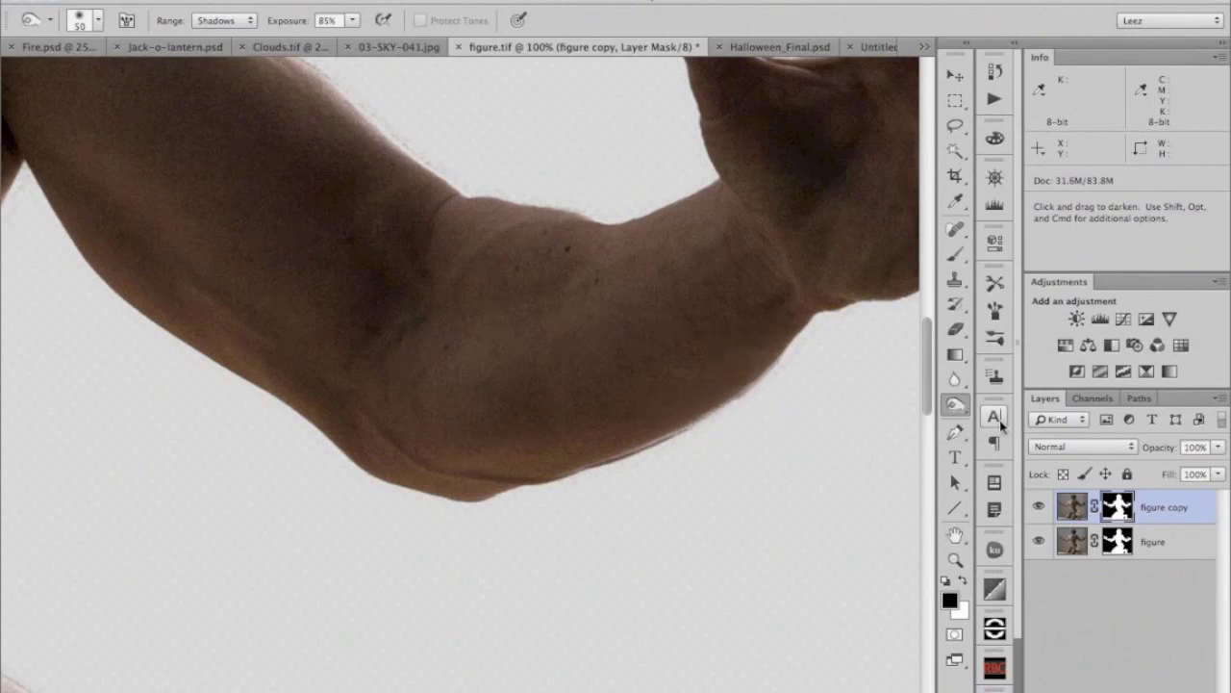
click(956, 405)
click(1022, 399)
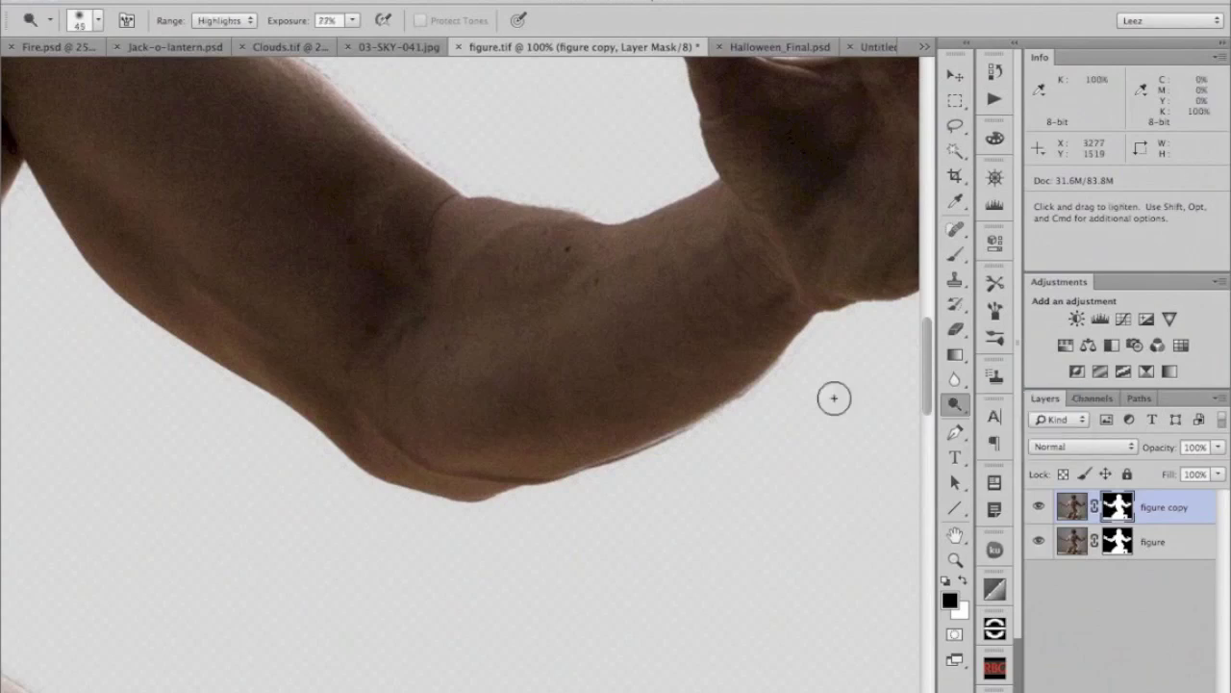
mouse_move(783, 351)
mouse_down()
mouse_move(733, 404)
mouse_move(786, 348)
mouse_move(664, 438)
mouse_move(690, 424)
mouse_move(611, 463)
mouse_up()
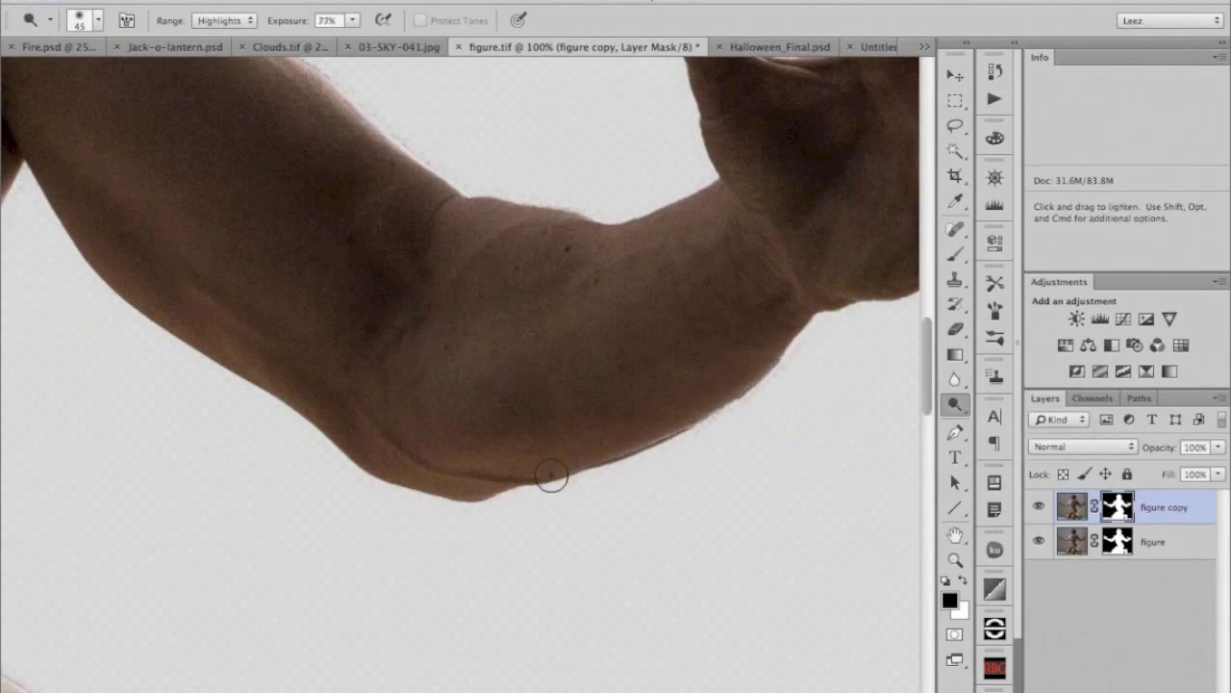
drag(760, 368, 803, 392)
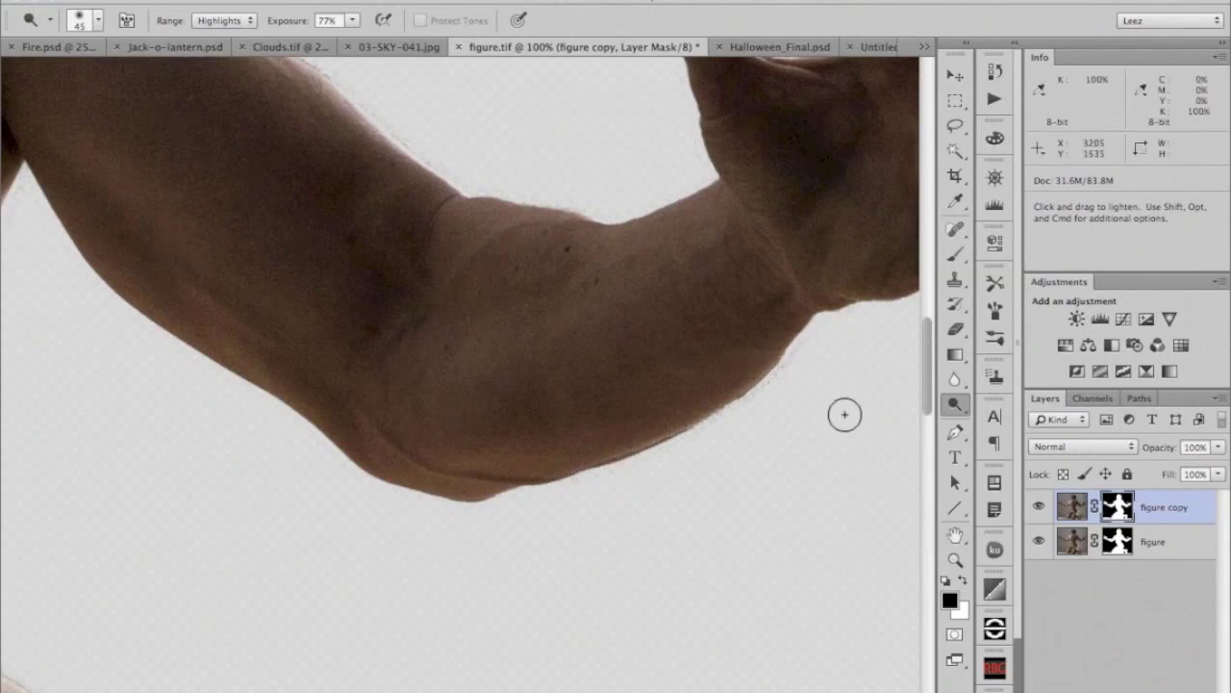
click(997, 73)
click(866, 491)
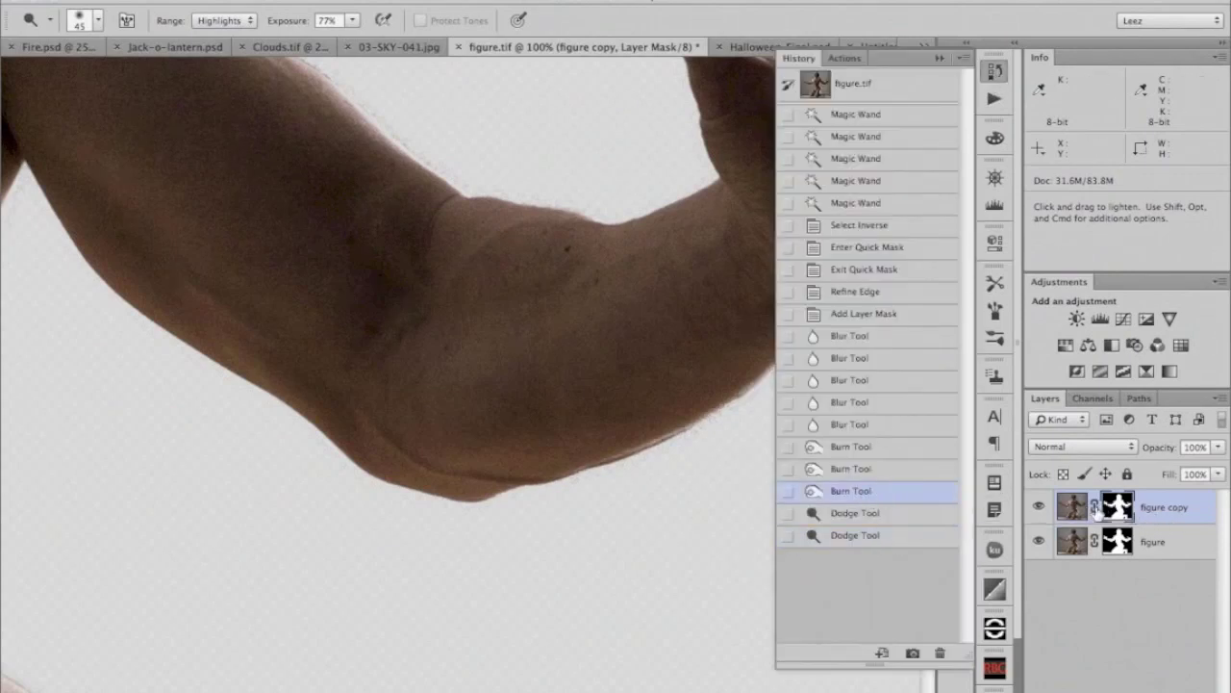
click(935, 54)
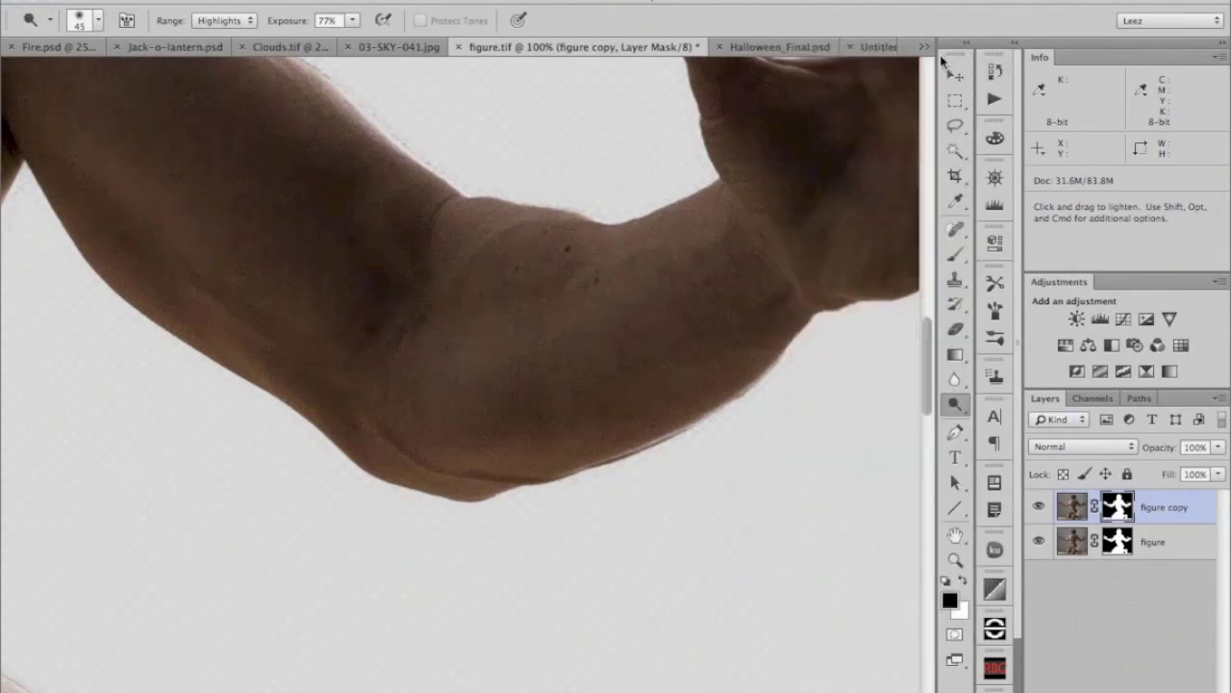
- Show the figure copy mask on its own and dodge its grey edge white along the underside of the forearm and elbow
alt+click(1119, 510)
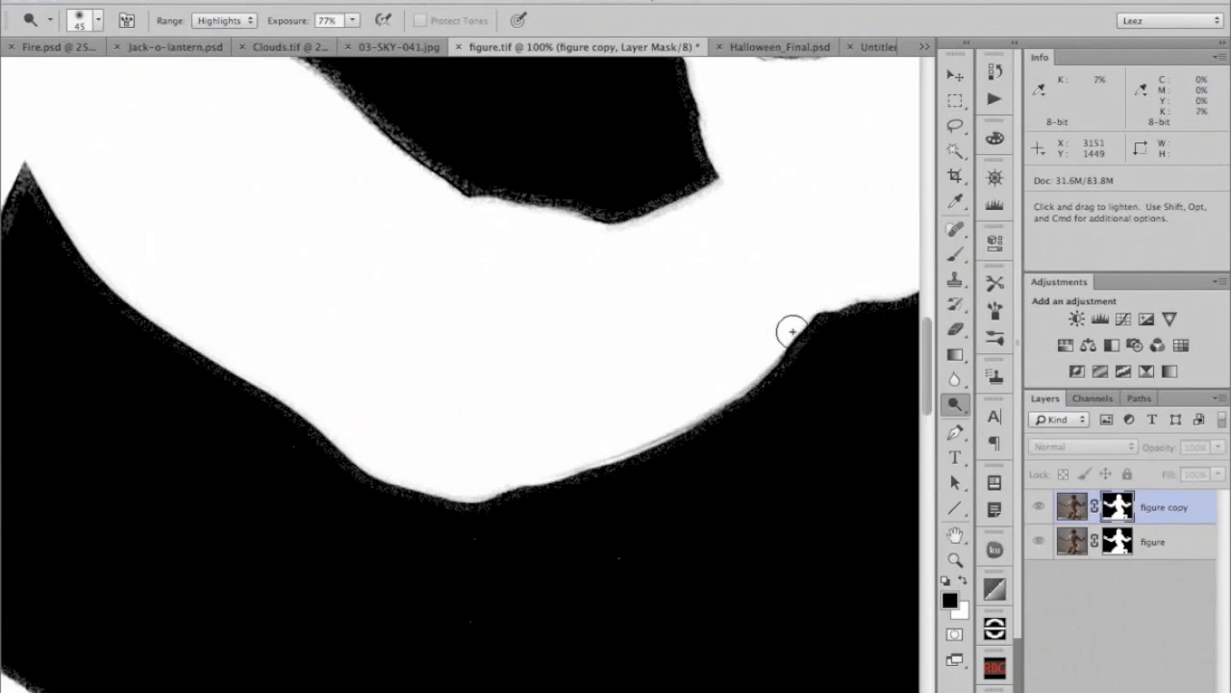
mouse_move(773, 357)
mouse_down()
mouse_move(712, 409)
mouse_move(733, 407)
mouse_move(551, 476)
mouse_move(699, 407)
mouse_move(788, 309)
mouse_move(774, 338)
mouse_move(799, 311)
mouse_up()
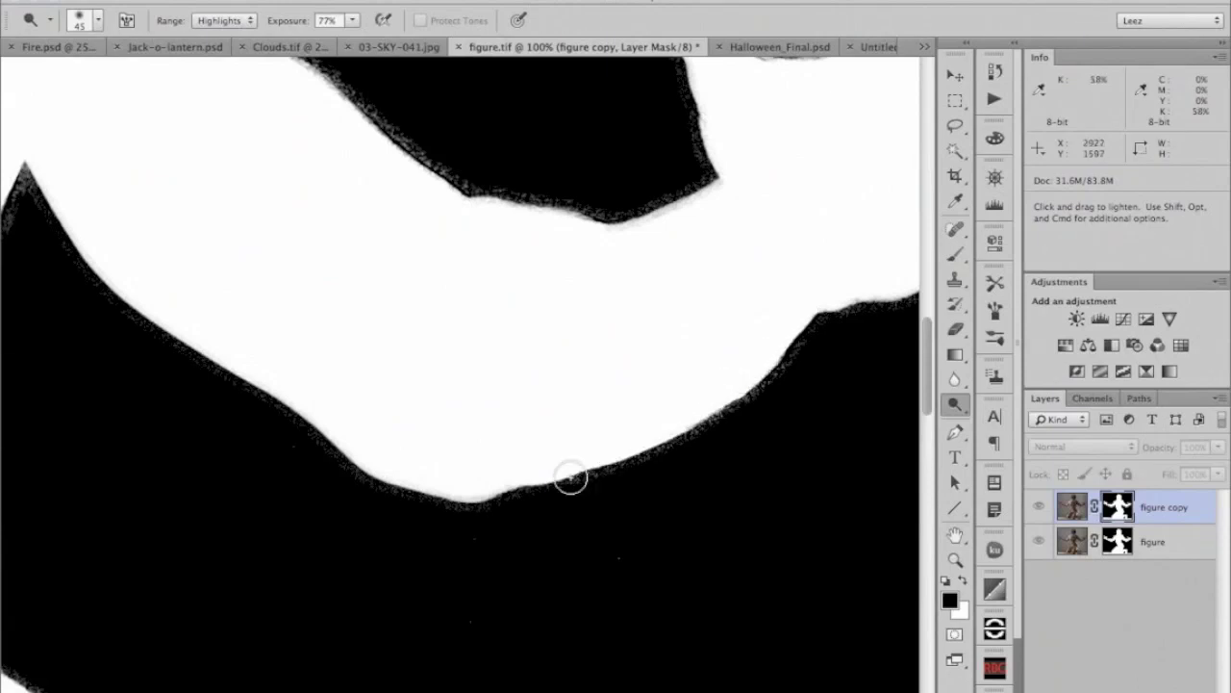
mouse_move(570, 479)
mouse_down()
mouse_move(441, 502)
mouse_move(377, 468)
mouse_up()
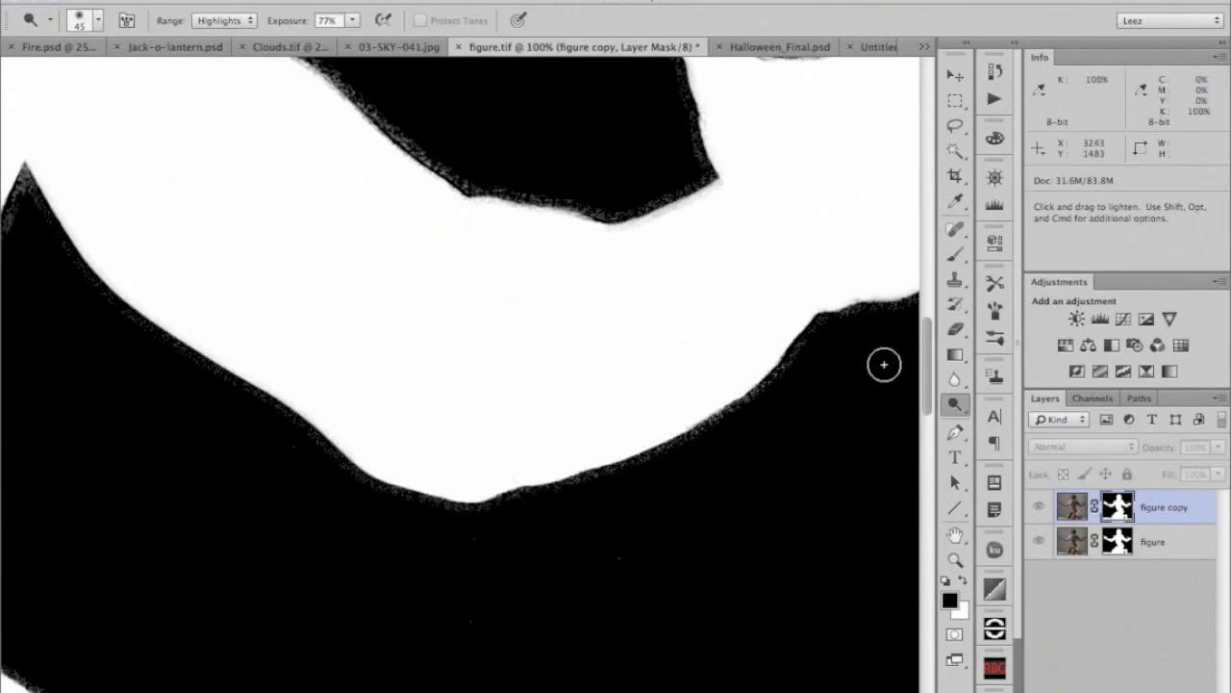
- Blur and then burn the mask's edge under the forearm and elbow, and return to the image view
click(955, 378)
mouse_move(814, 340)
mouse_down()
mouse_move(729, 414)
mouse_move(764, 363)
mouse_move(625, 473)
mouse_move(448, 508)
mouse_move(325, 446)
mouse_move(373, 480)
mouse_move(496, 489)
mouse_move(672, 443)
mouse_move(787, 358)
mouse_move(820, 311)
mouse_move(737, 385)
mouse_up()
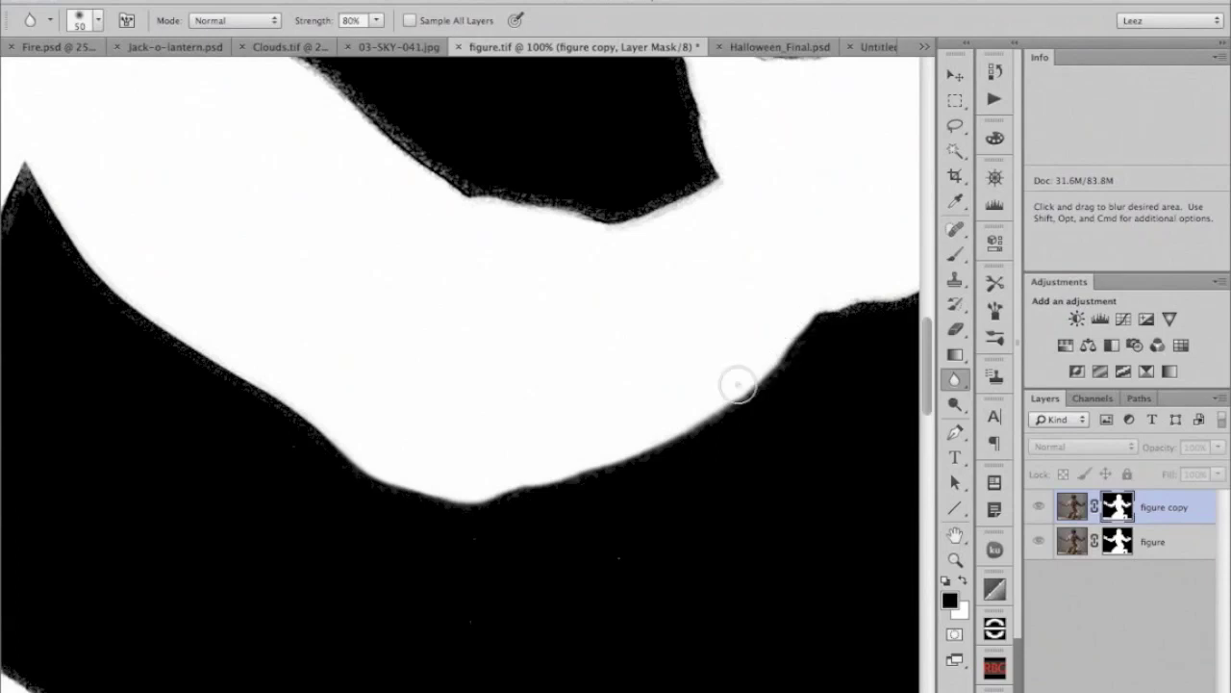
click(955, 404)
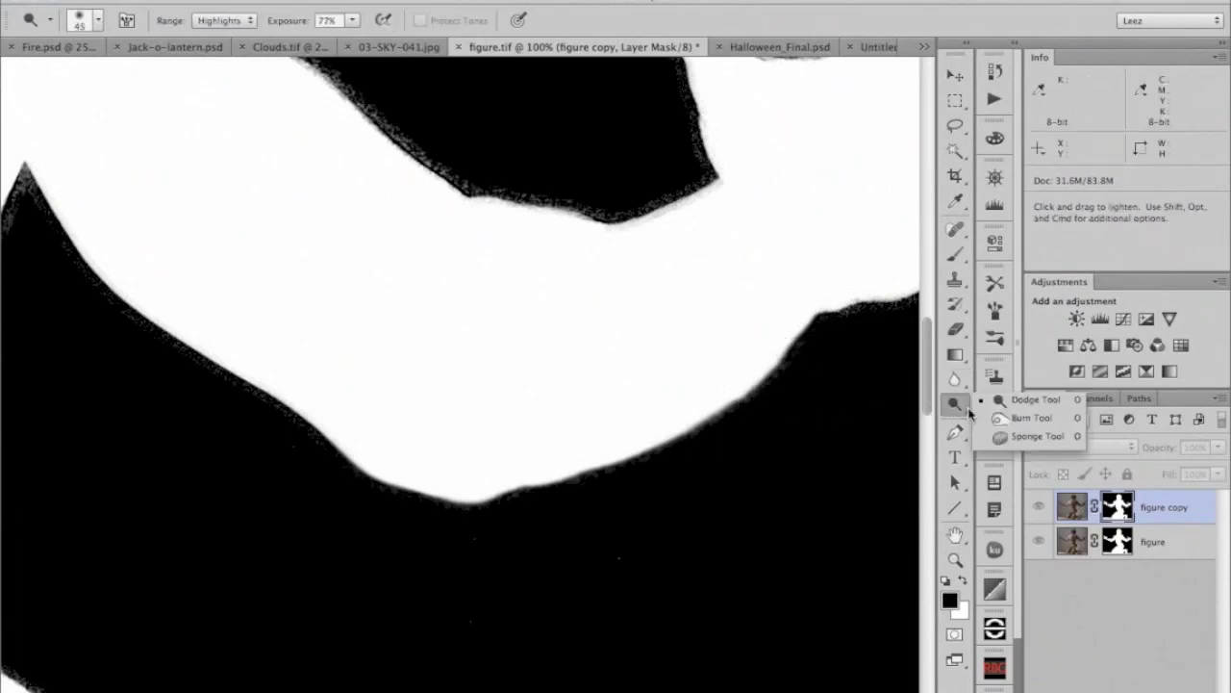
click(1030, 418)
mouse_move(816, 330)
mouse_down()
mouse_move(704, 414)
mouse_move(722, 408)
mouse_move(569, 475)
mouse_move(695, 432)
mouse_move(528, 487)
mouse_move(607, 486)
mouse_move(410, 502)
mouse_move(464, 511)
mouse_move(372, 481)
mouse_move(532, 497)
mouse_move(691, 454)
mouse_move(781, 382)
mouse_move(819, 311)
mouse_move(821, 326)
mouse_move(783, 365)
mouse_move(663, 455)
mouse_move(703, 454)
mouse_move(762, 405)
mouse_up()
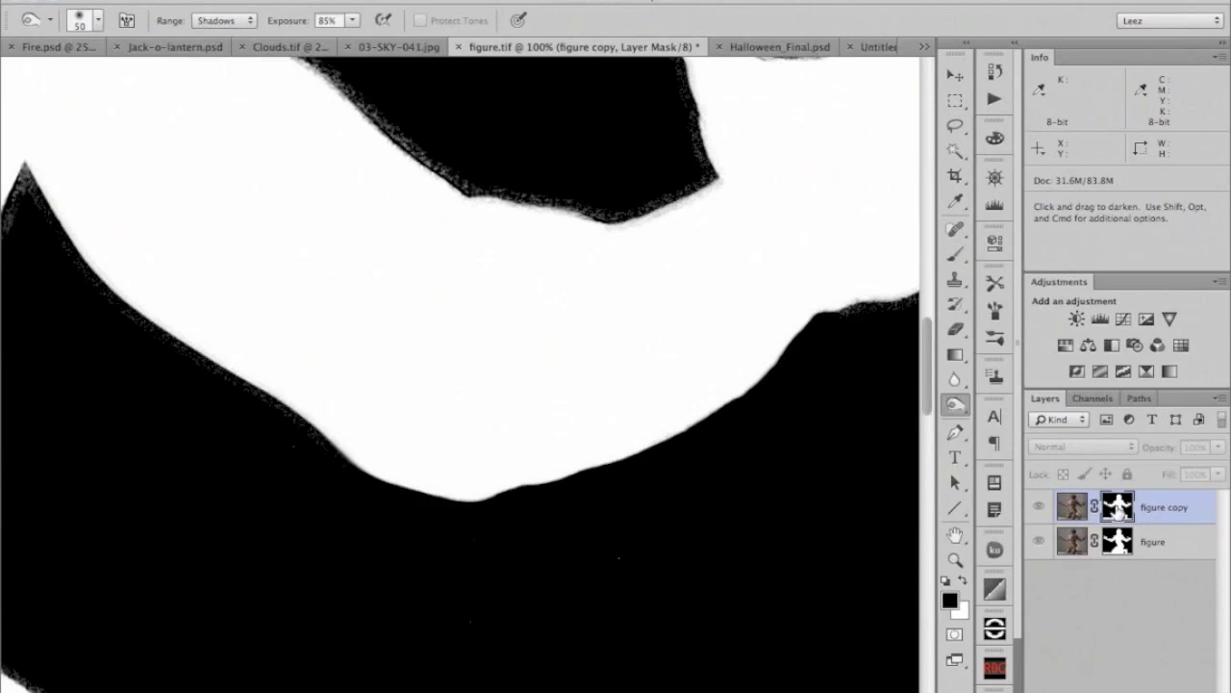
alt+click(1117, 508)
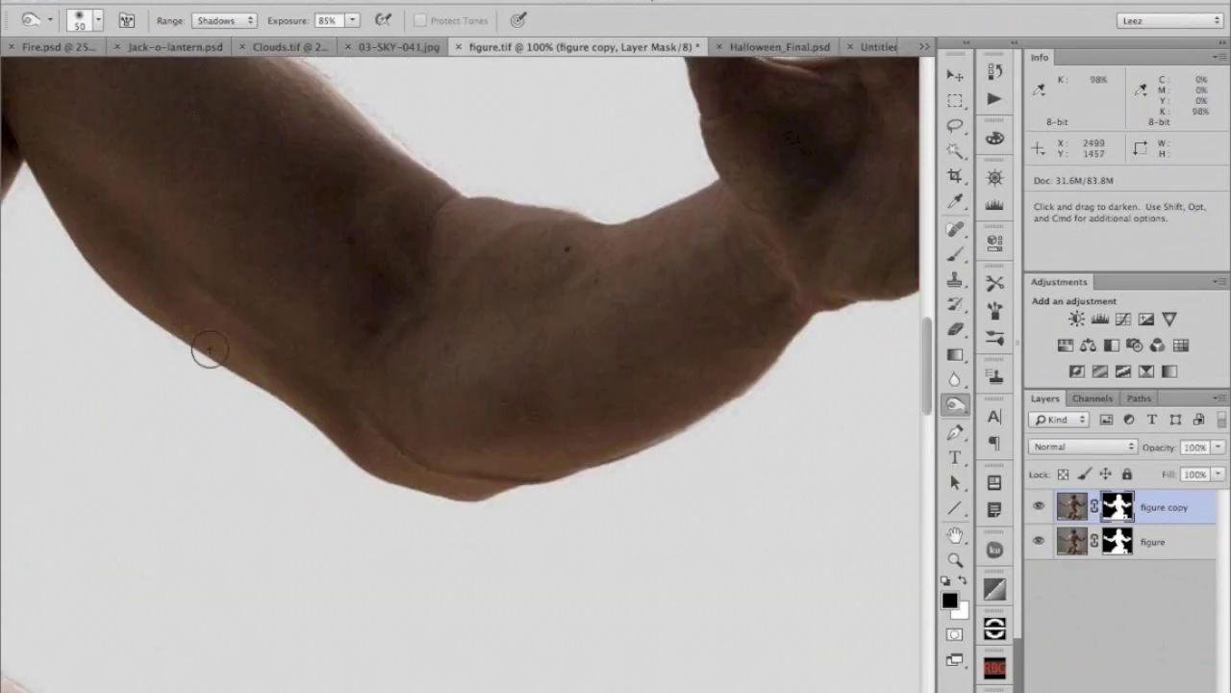
- Blur the mask edge along the side of the torso below the armpit and burn the same edge
drag(352, 360, 673, 500)
drag(157, 515, 270, 318)
click(954, 379)
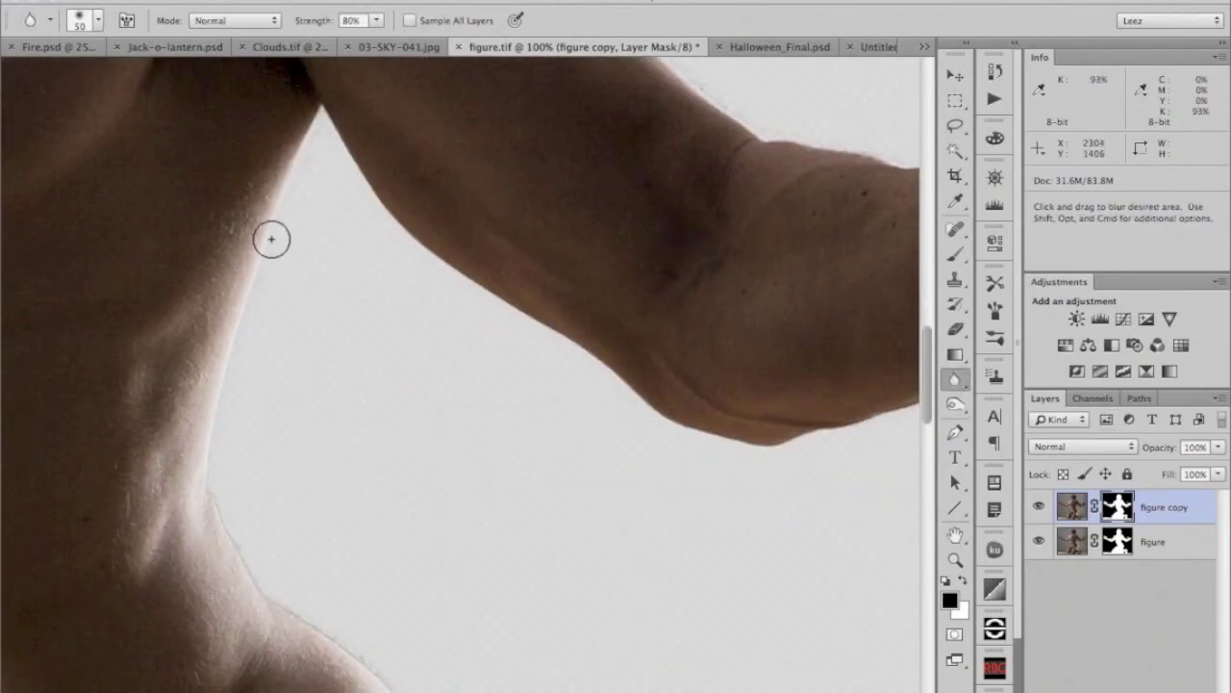
mouse_move(213, 445)
mouse_down()
mouse_move(253, 583)
mouse_move(207, 389)
mouse_move(317, 238)
mouse_move(312, 181)
mouse_move(234, 288)
mouse_up()
click(954, 404)
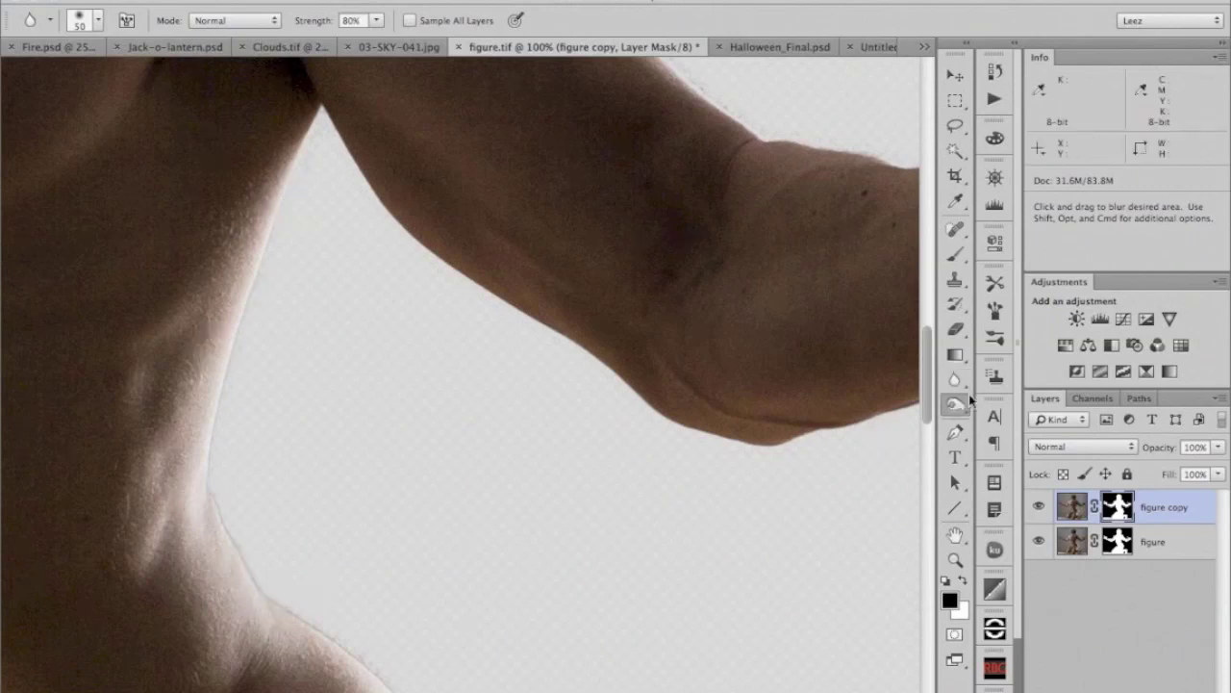
mouse_move(297, 209)
mouse_down()
mouse_move(275, 231)
mouse_move(194, 478)
mouse_move(218, 447)
mouse_move(232, 569)
mouse_move(253, 598)
mouse_move(208, 473)
mouse_move(224, 539)
mouse_move(227, 384)
mouse_move(286, 182)
mouse_move(259, 326)
mouse_move(260, 558)
mouse_move(272, 586)
mouse_up()
- Check the masked edges of the hip and leg, and delete the figure copy layer
key(space)
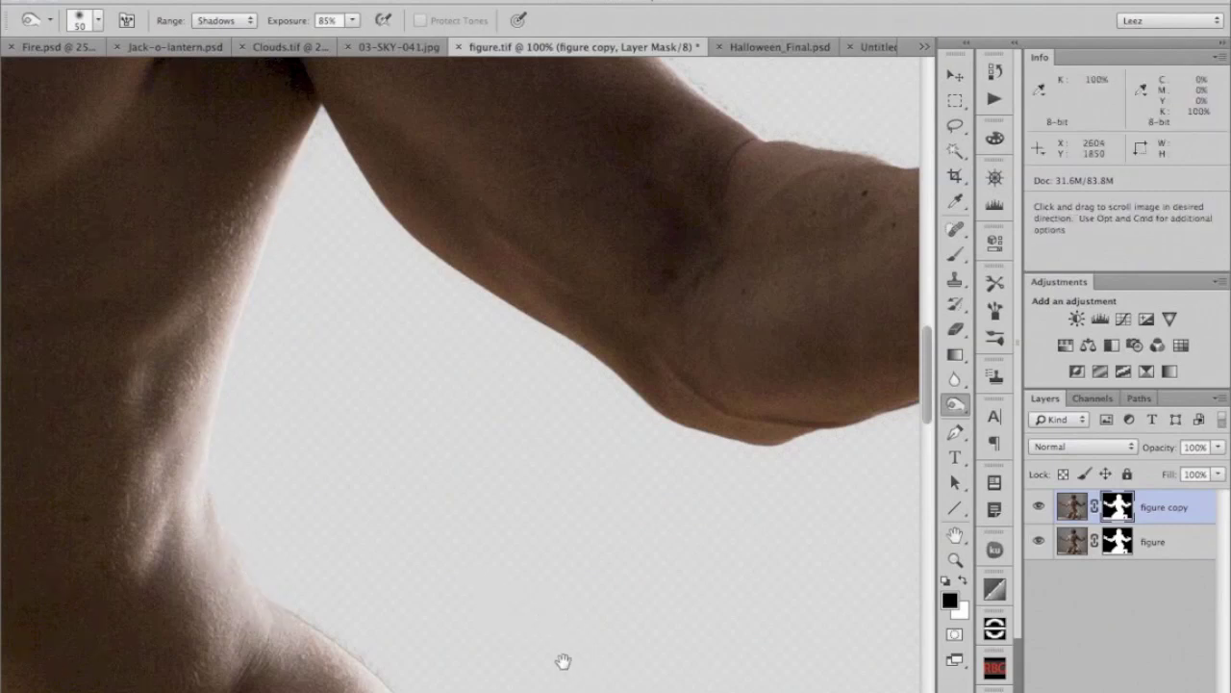
drag(561, 658, 481, 401)
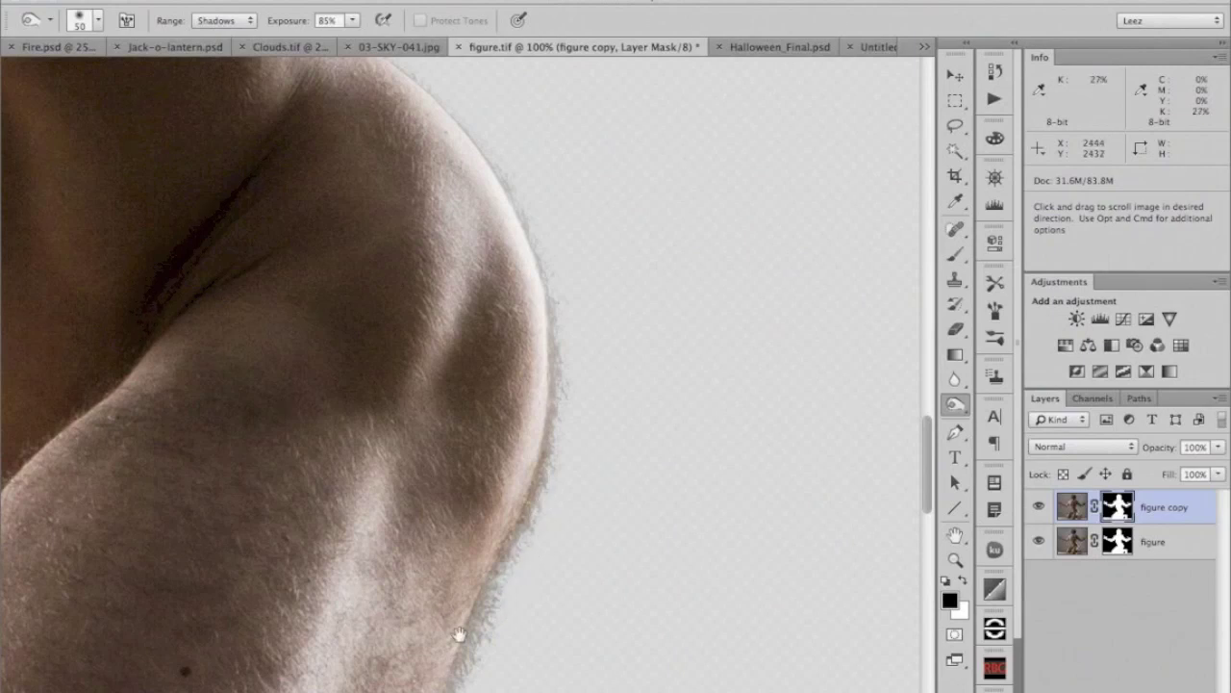
drag(445, 608, 433, 469)
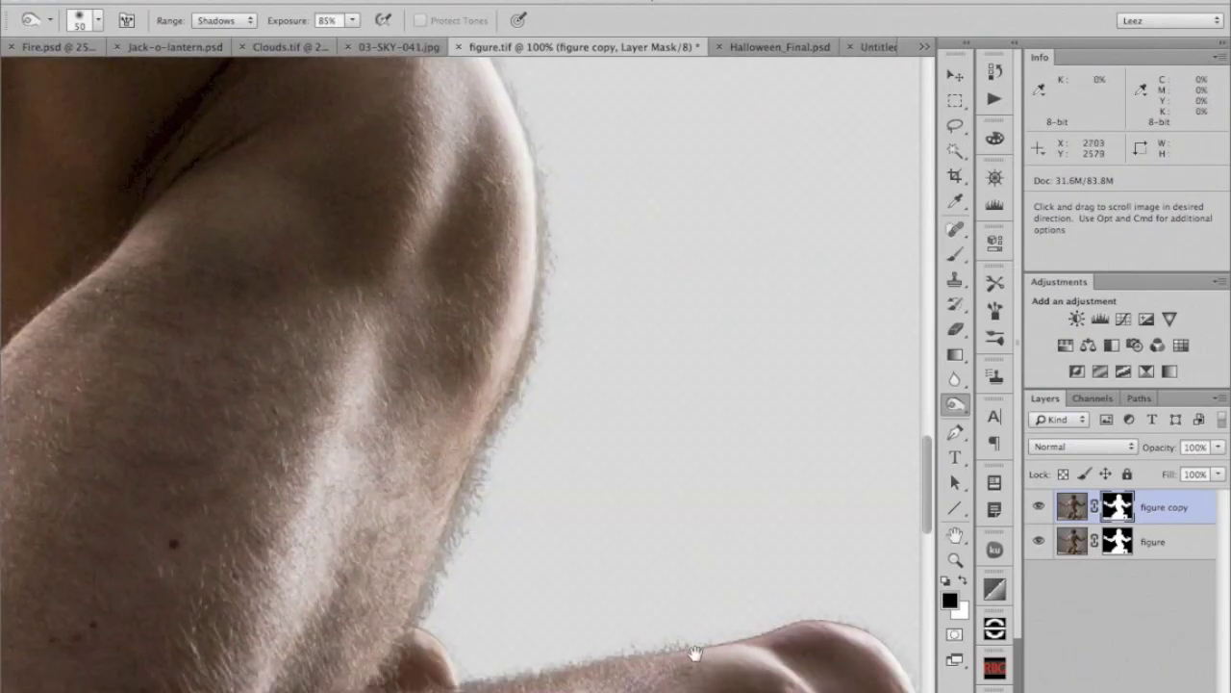
drag(445, 235, 432, 530)
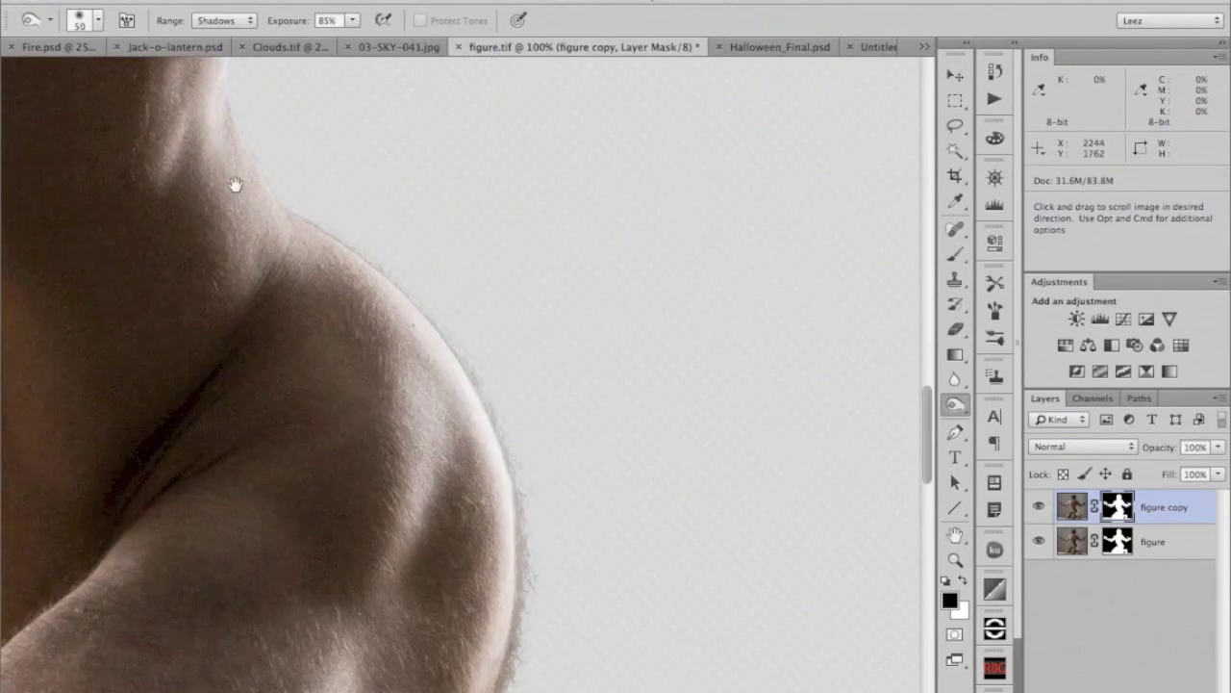
drag(234, 184, 357, 517)
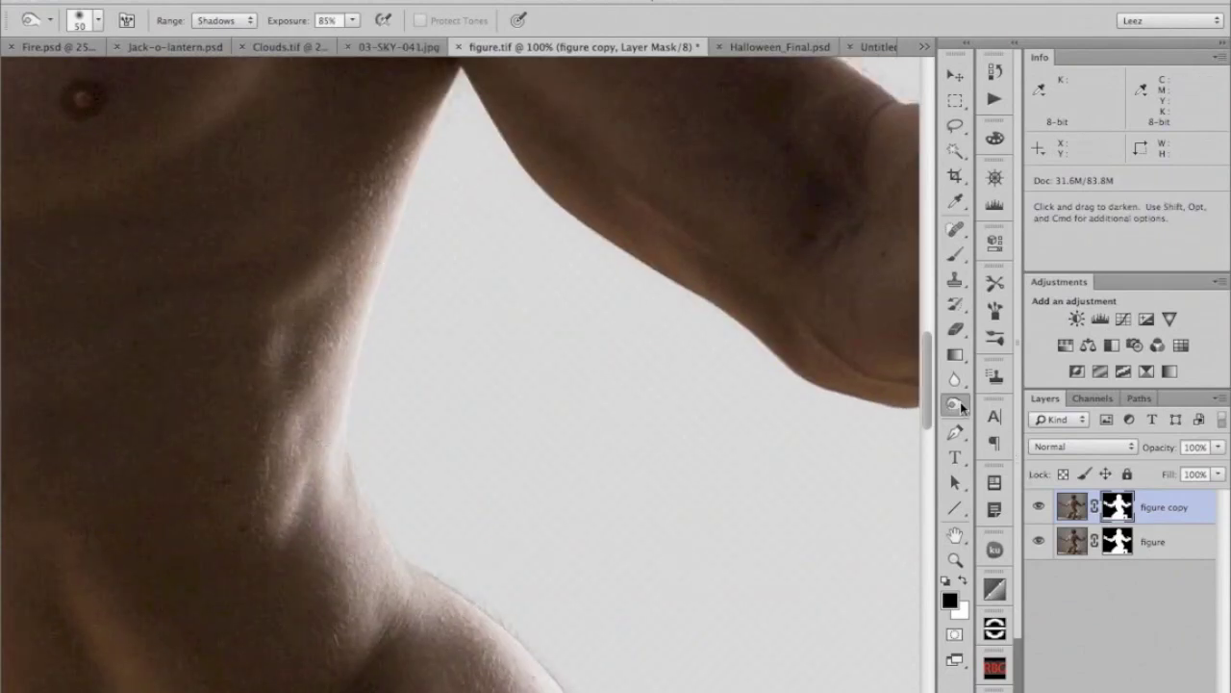
click(1039, 542)
drag(1071, 508, 1121, 683)
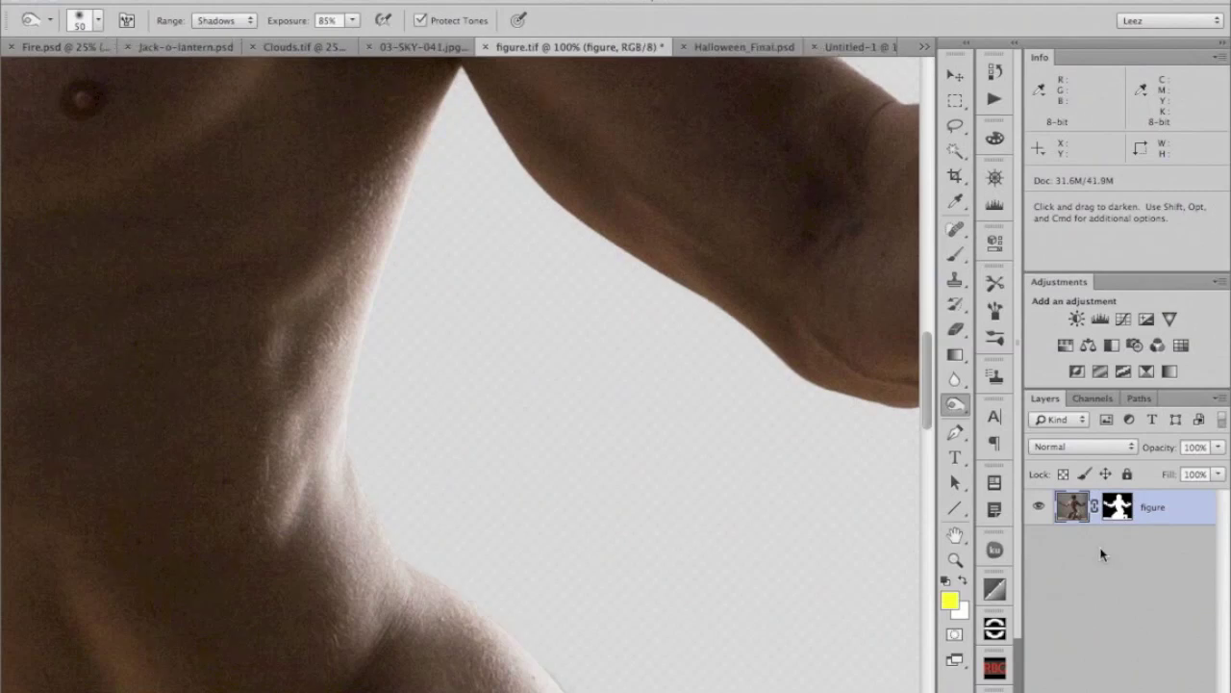
- Copy the masked figure layer into the Untitled-1 poster document and place it in the middle of the black canvas
key(super+minus)
key(super+minus)
key(super+minus)
key(super+minus)
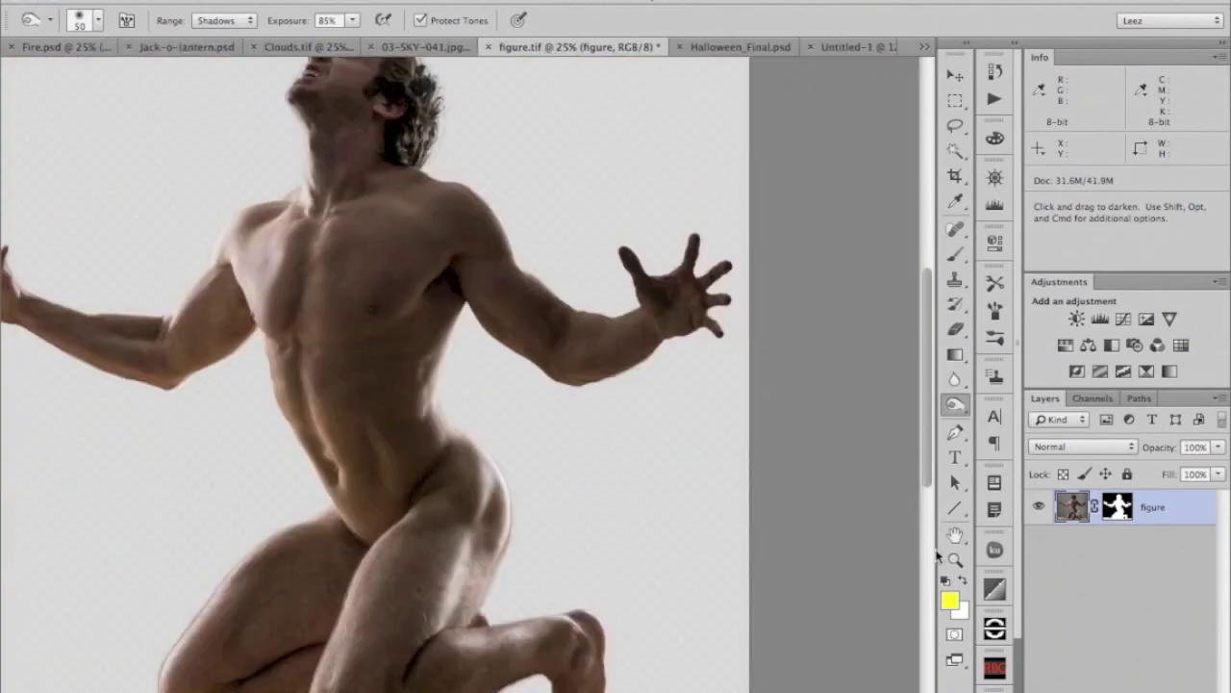
key(super+minus)
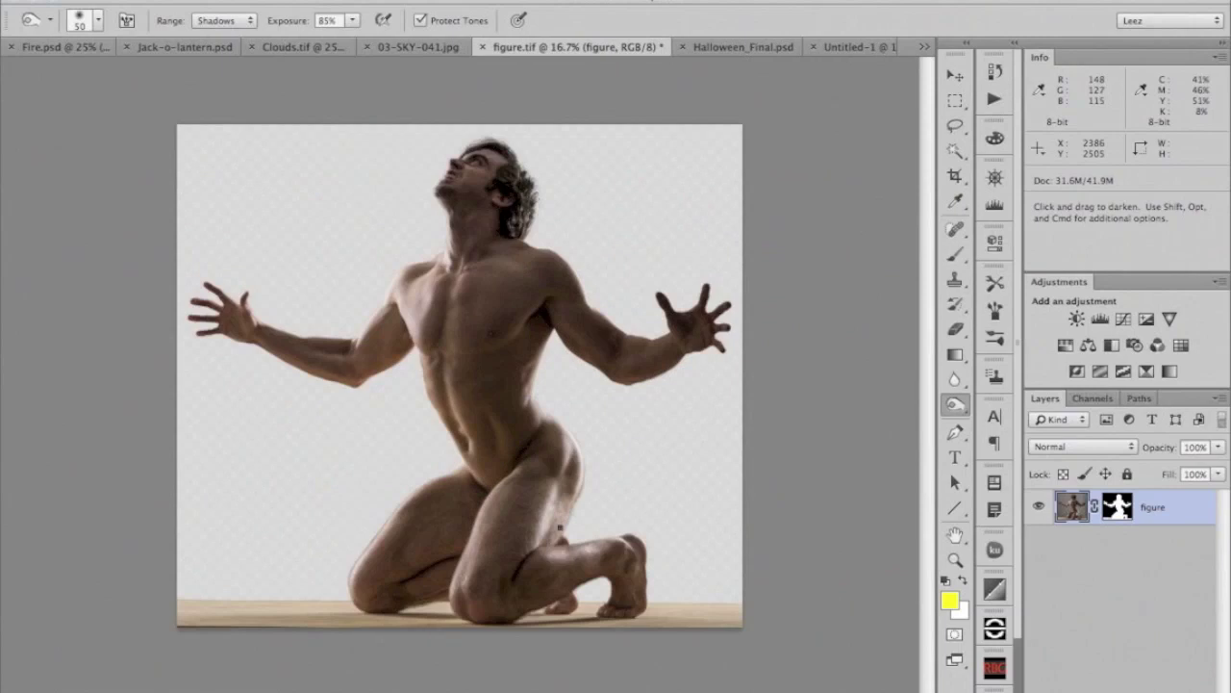
click(957, 76)
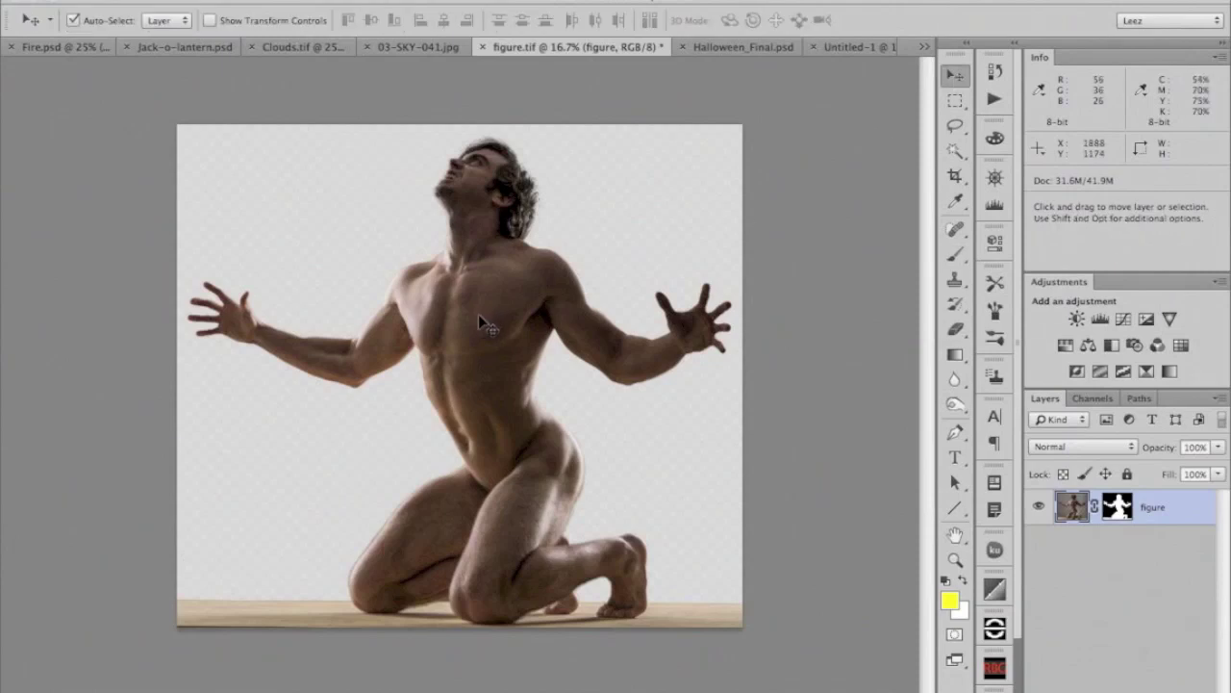
drag(447, 304, 855, 48)
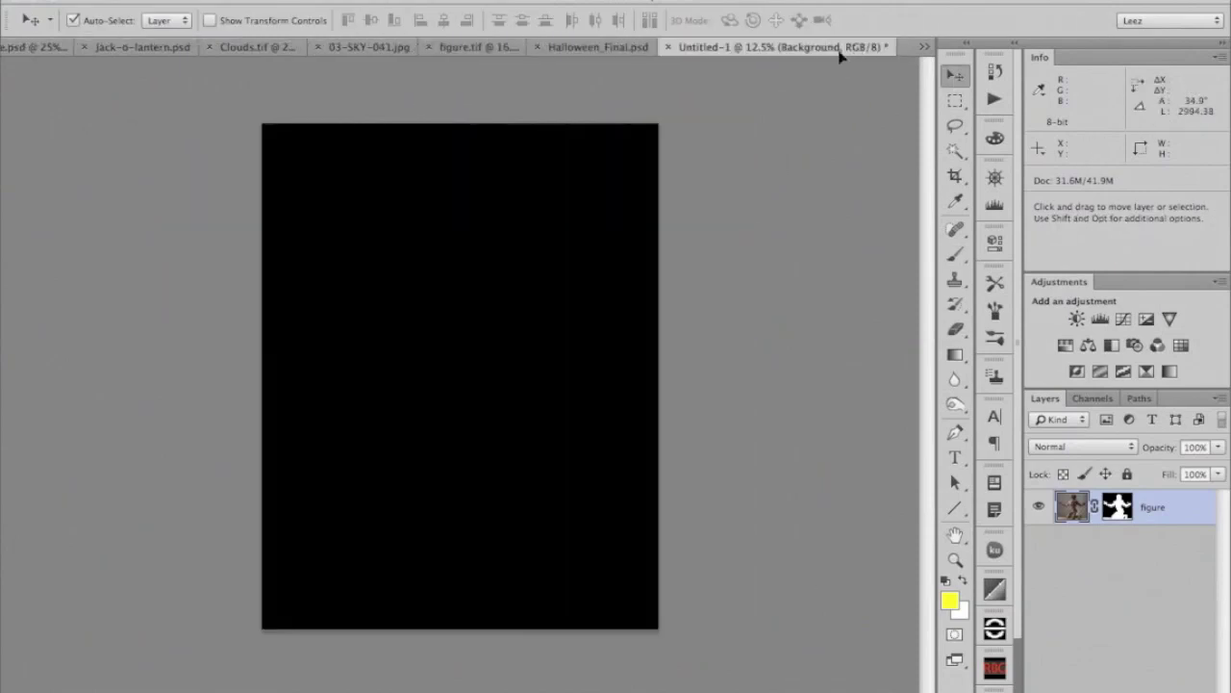
drag(456, 288, 454, 337)
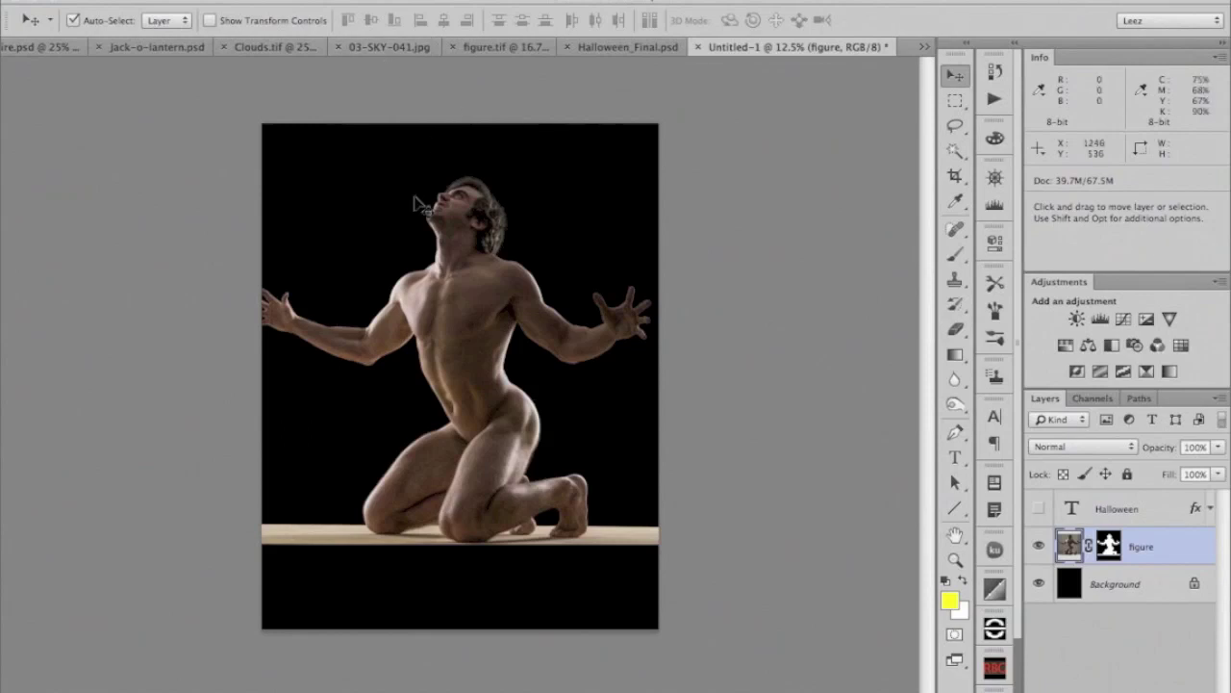
- Copy the sunset skyline from 03-SKY-041.jpg into Untitled-1 and move its layer beneath the figure layer
click(373, 45)
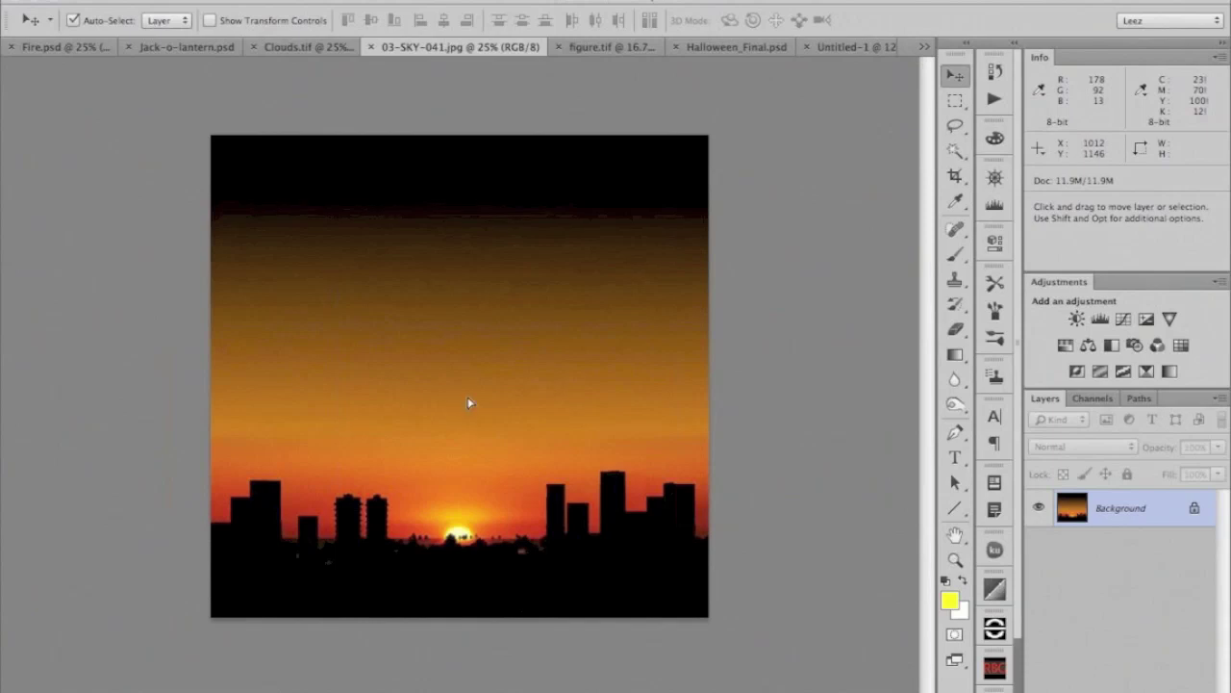
drag(468, 403, 857, 48)
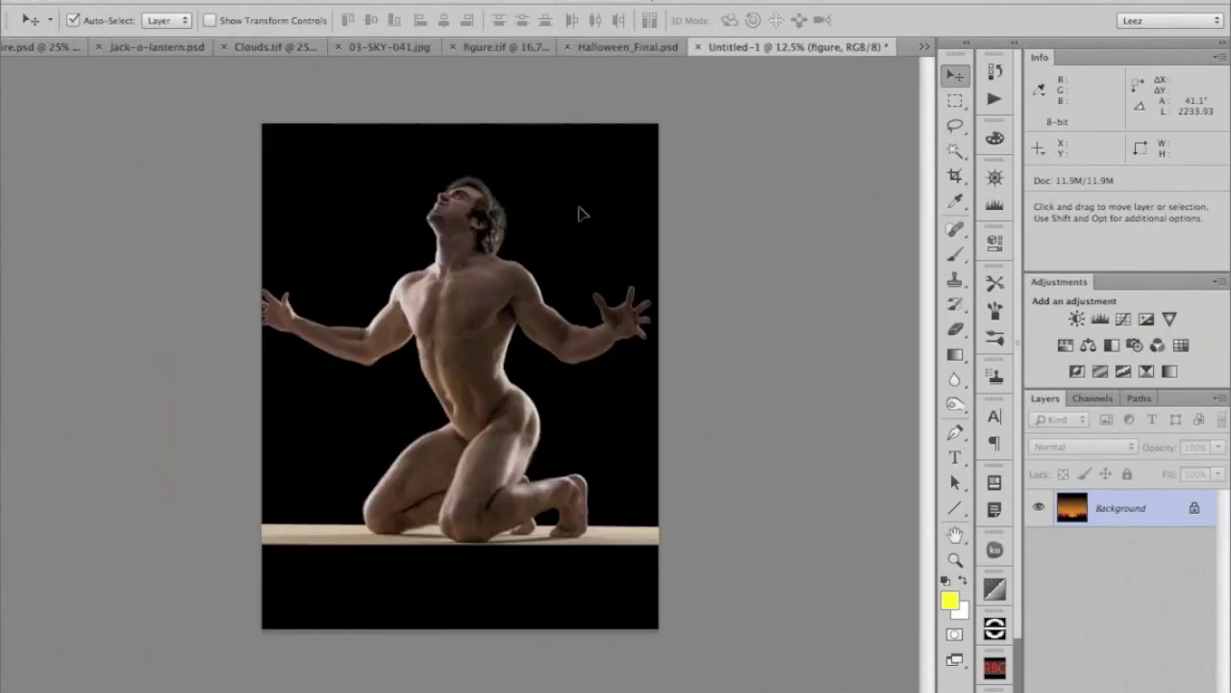
drag(467, 299, 452, 348)
drag(1068, 547, 1068, 604)
drag(1068, 547, 1068, 602)
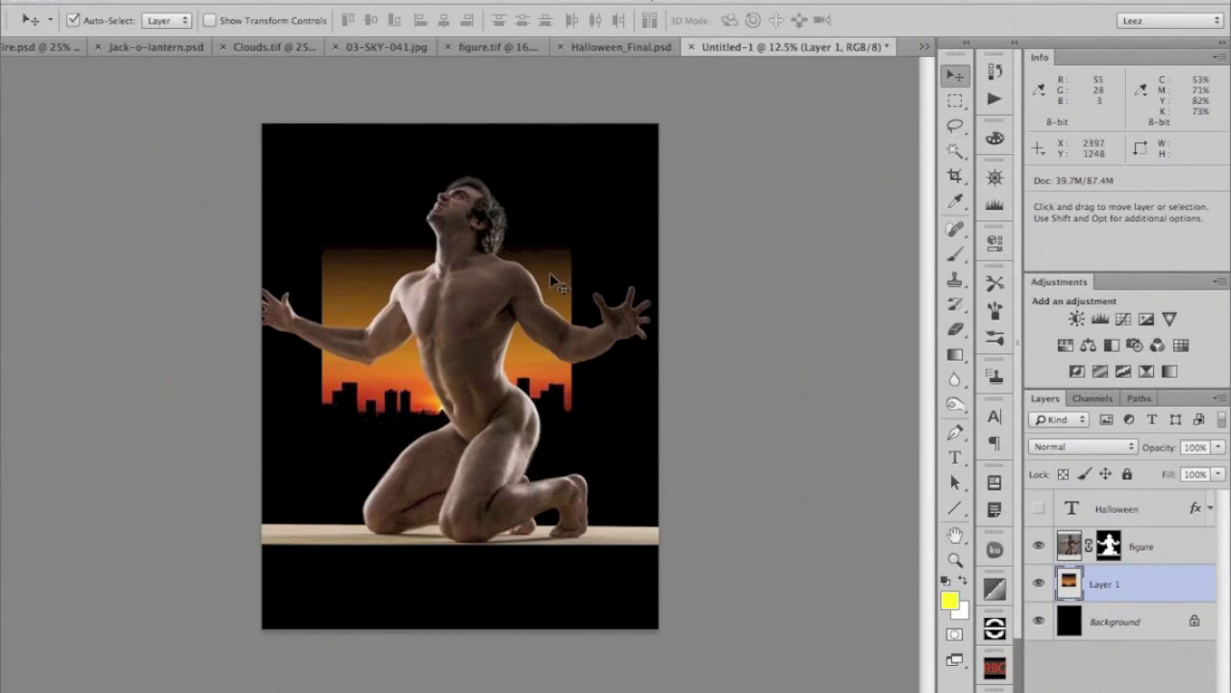
- Scale the sunset skyline layer proportionally to about 162%, spanning the full canvas width from the canvas's top edge
key(ctrl+t)
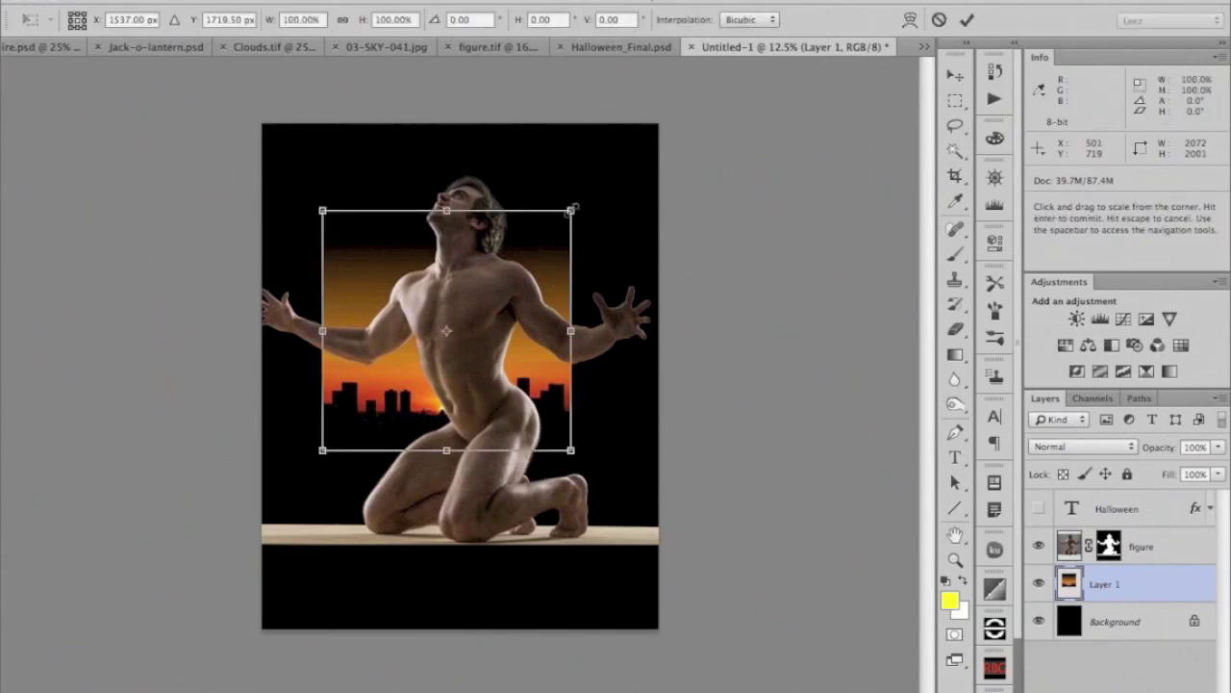
drag(574, 207, 653, 162)
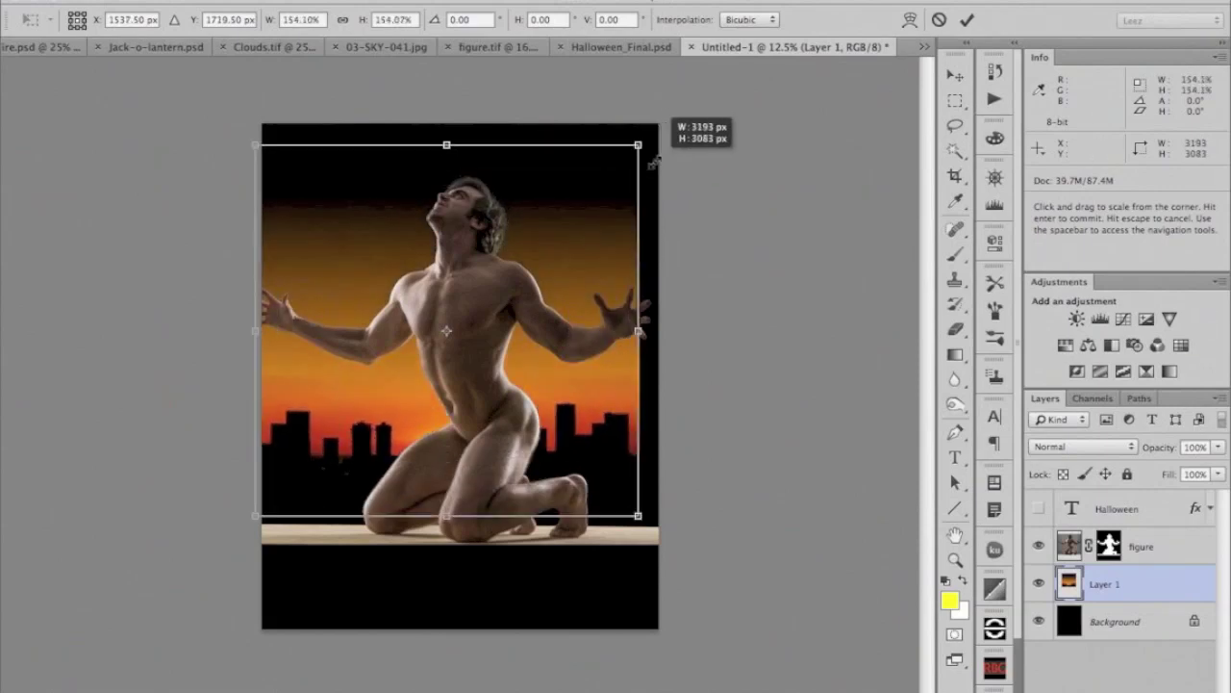
mouse_move(653, 161)
mouse_down()
mouse_move(680, 142)
mouse_move(665, 141)
mouse_up()
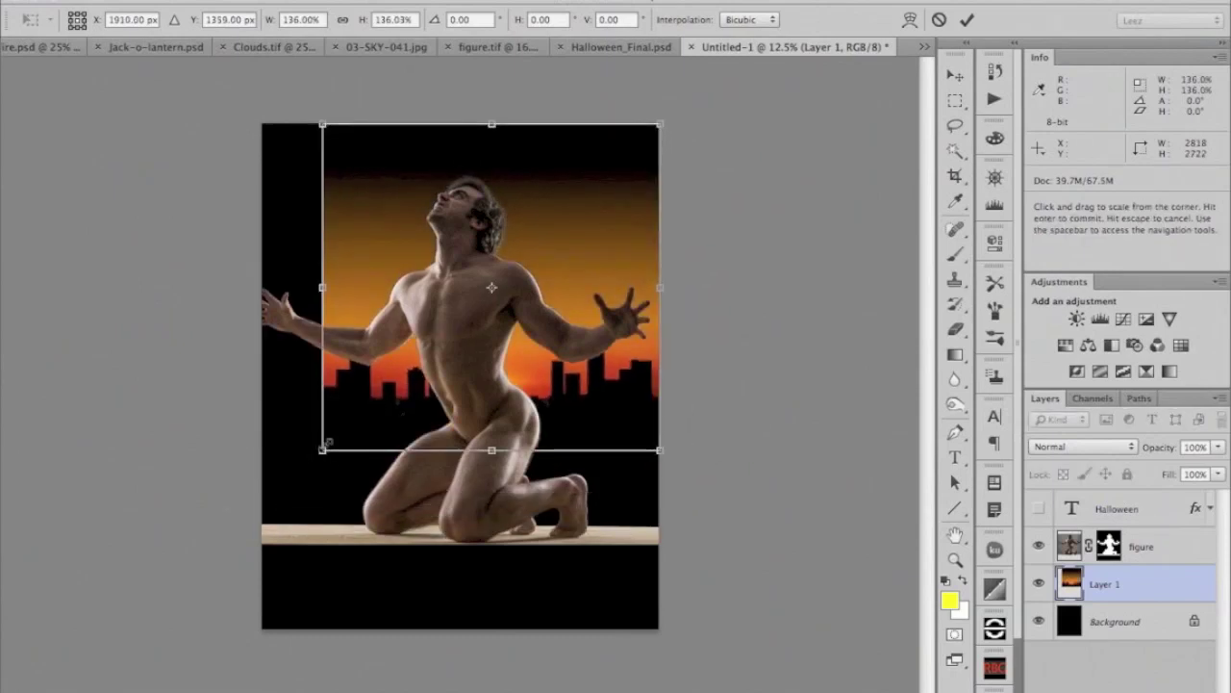
drag(323, 450, 258, 513)
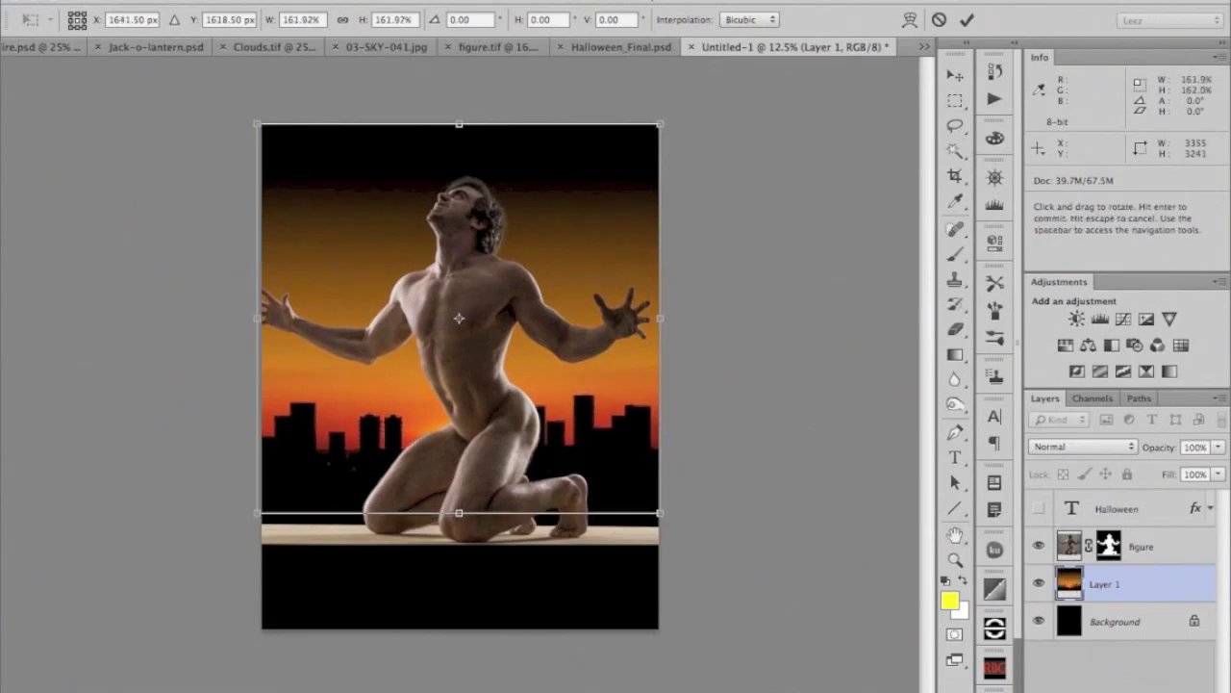
click(967, 21)
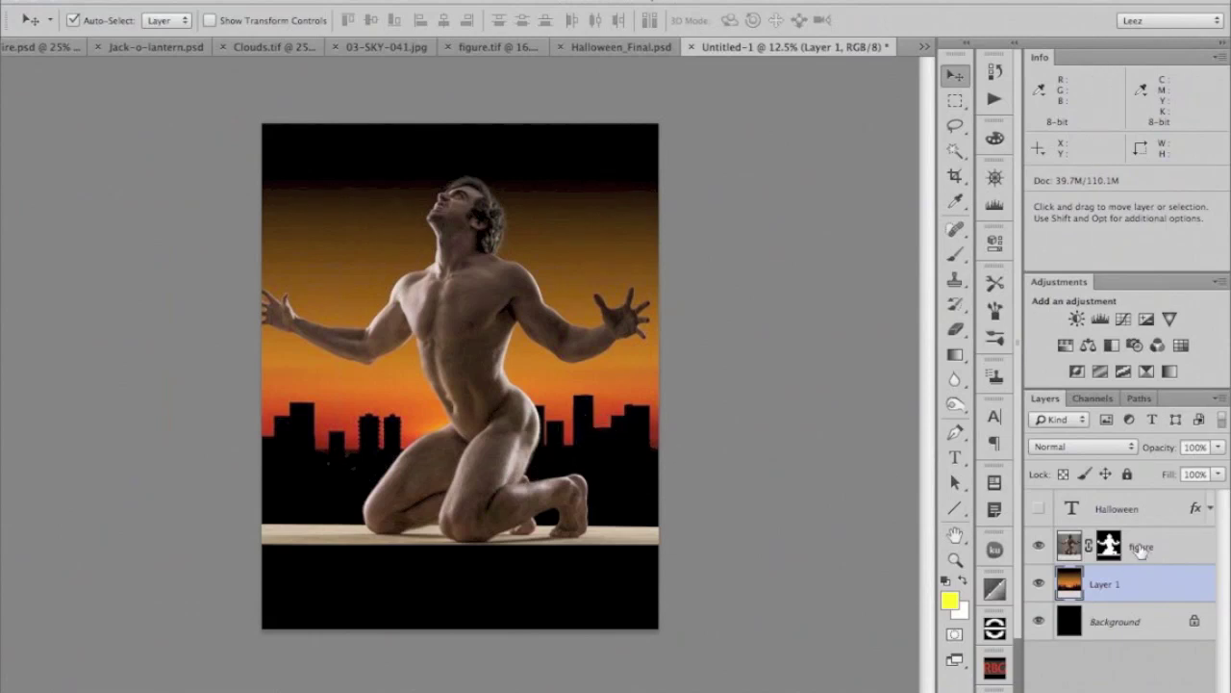
- Convert the masked figure layer to a smart object
click(1071, 546)
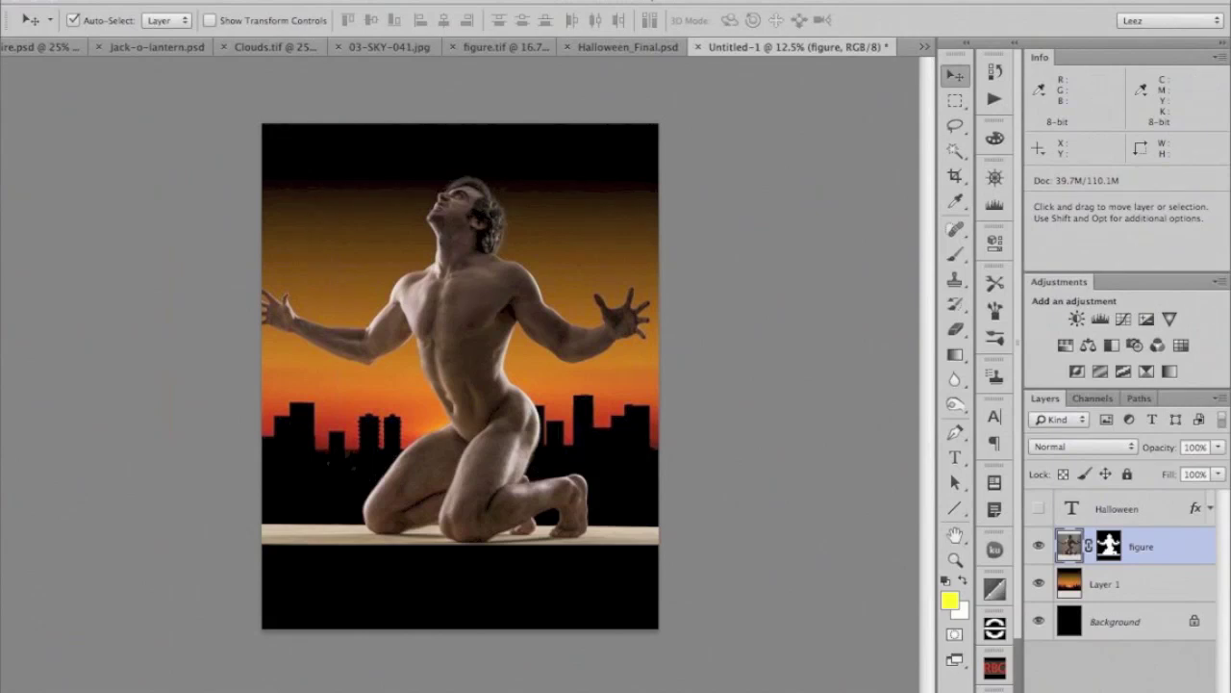
click(293, 0)
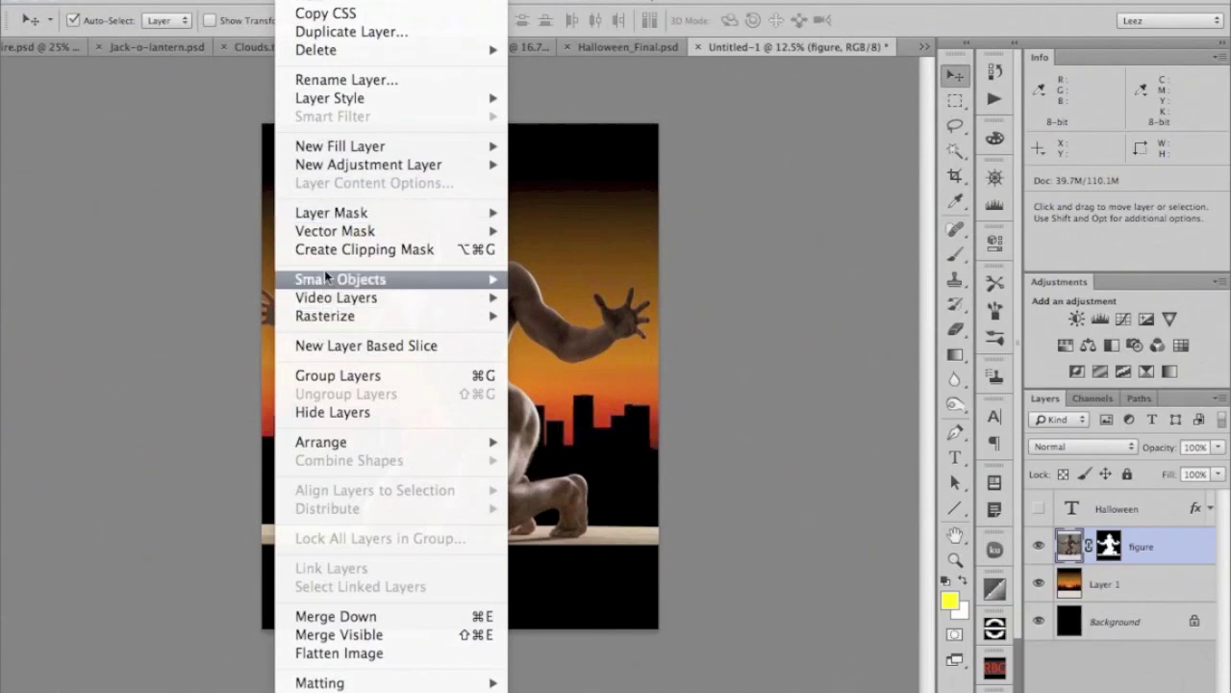
mouse_move(327, 278)
click(593, 289)
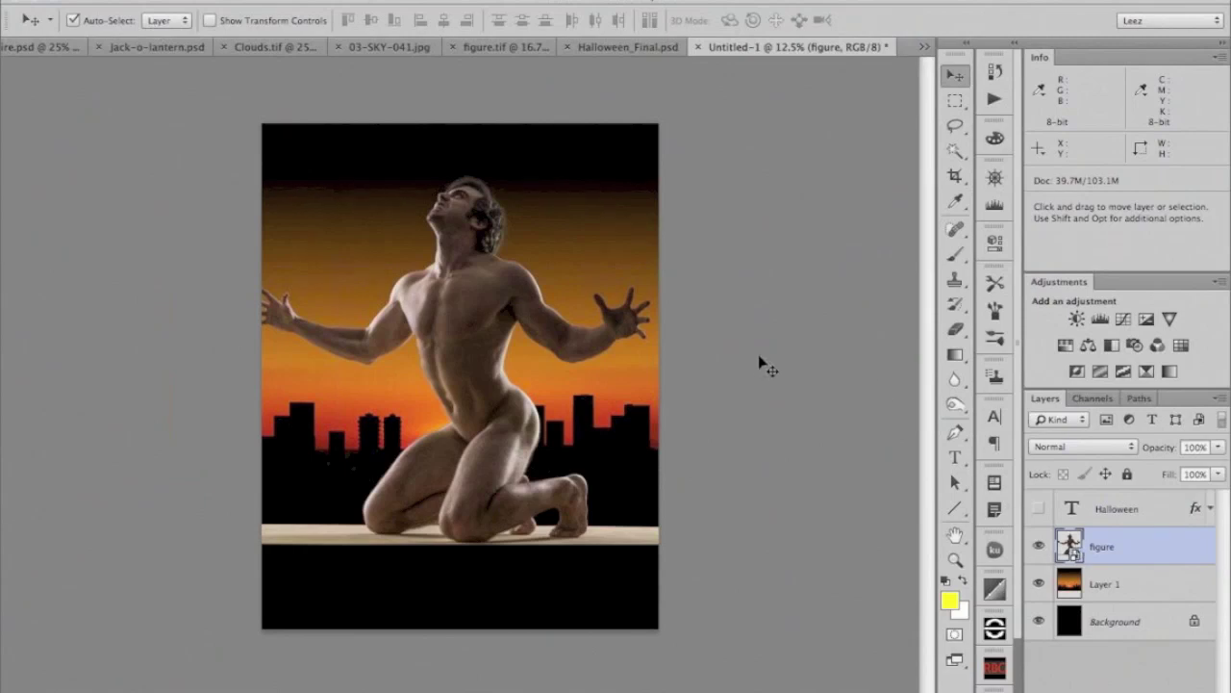
- Scale the figure smart object proportionally to about 73% and move it slightly down over the skyline
key(ctrl+t)
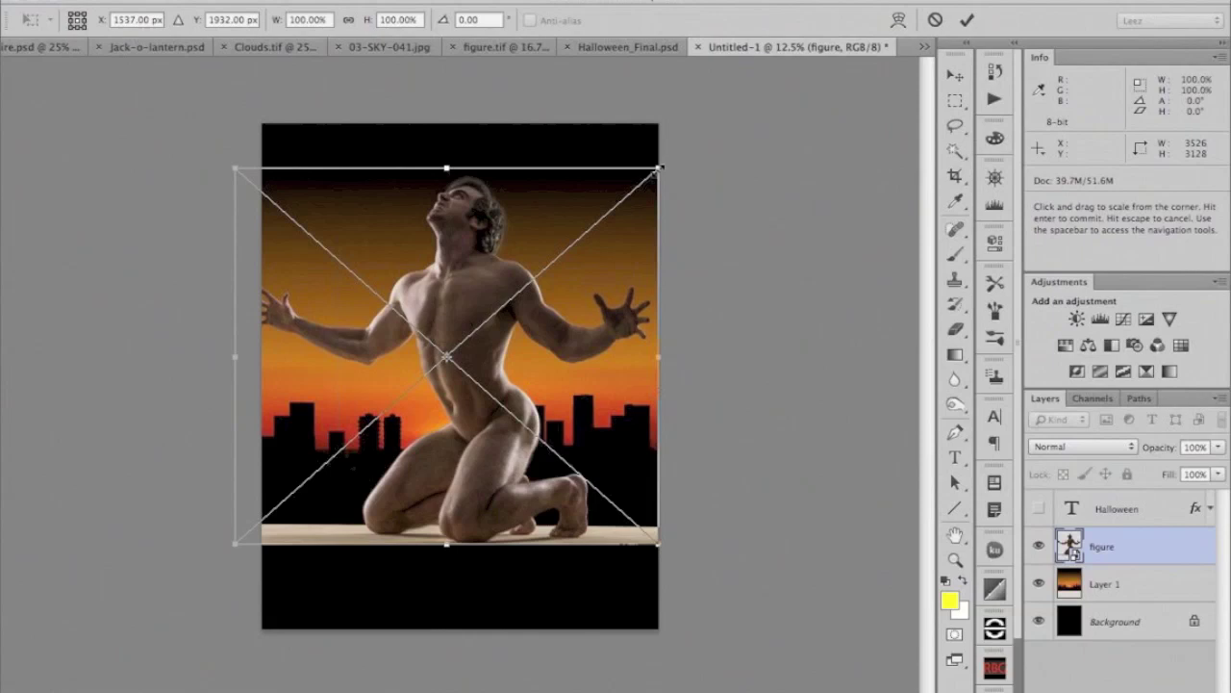
drag(657, 169, 601, 220)
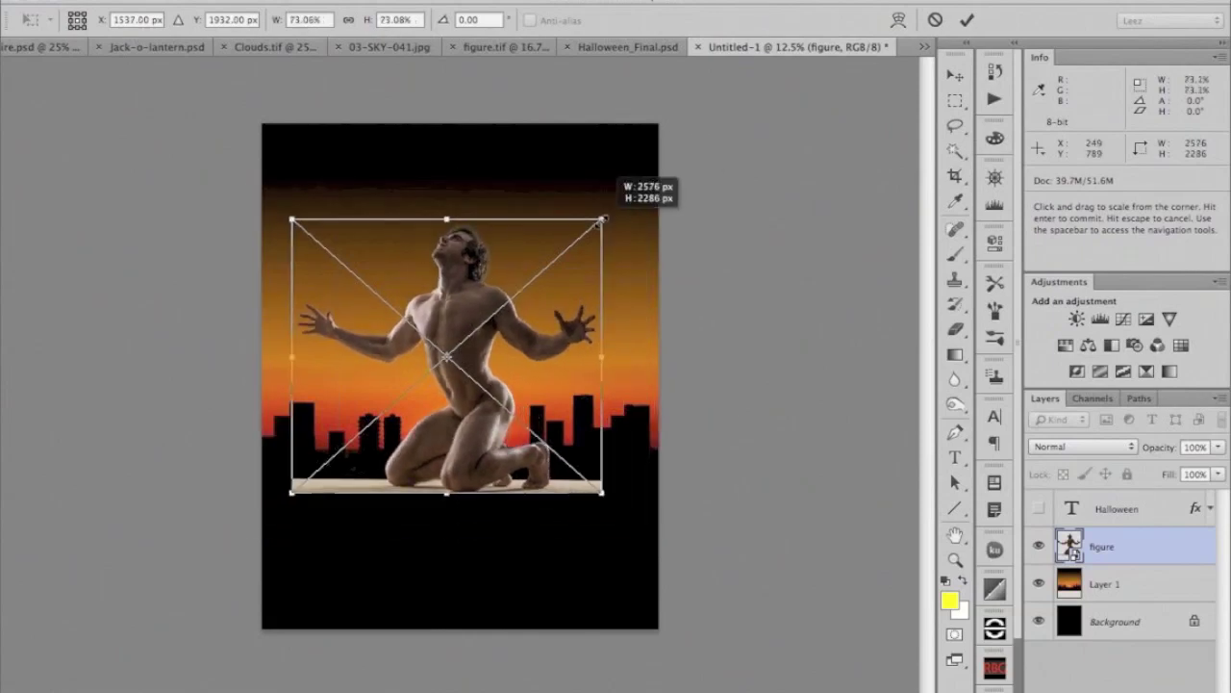
drag(460, 321, 461, 329)
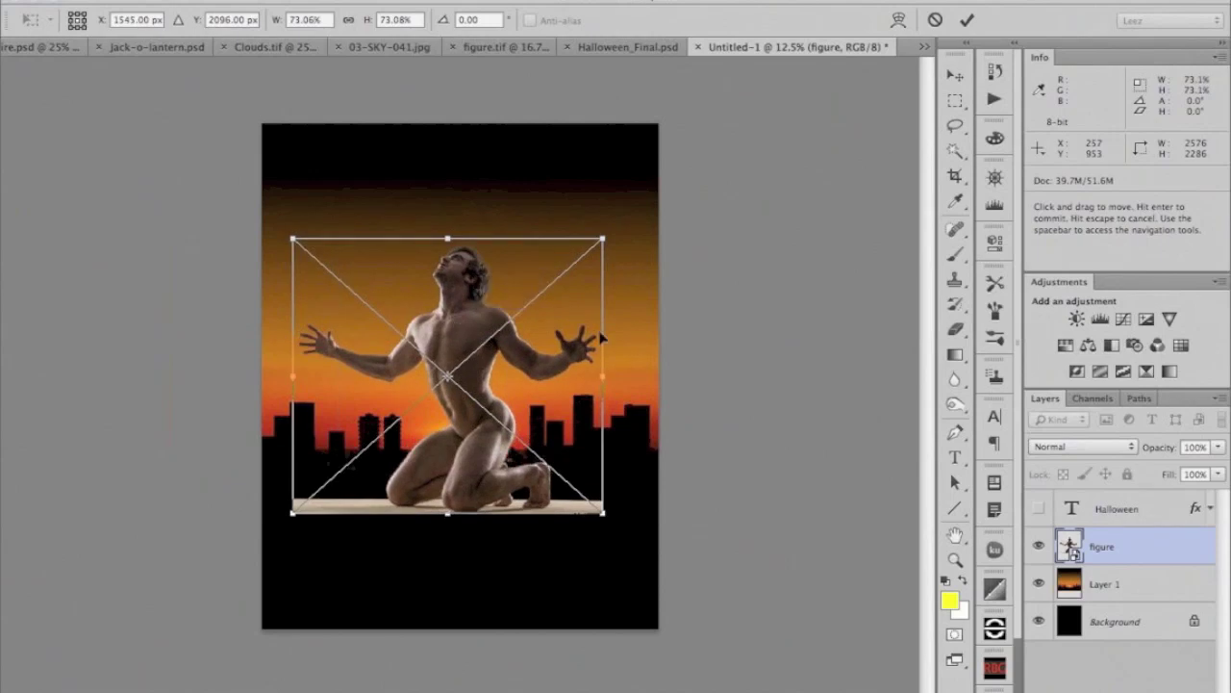
click(966, 19)
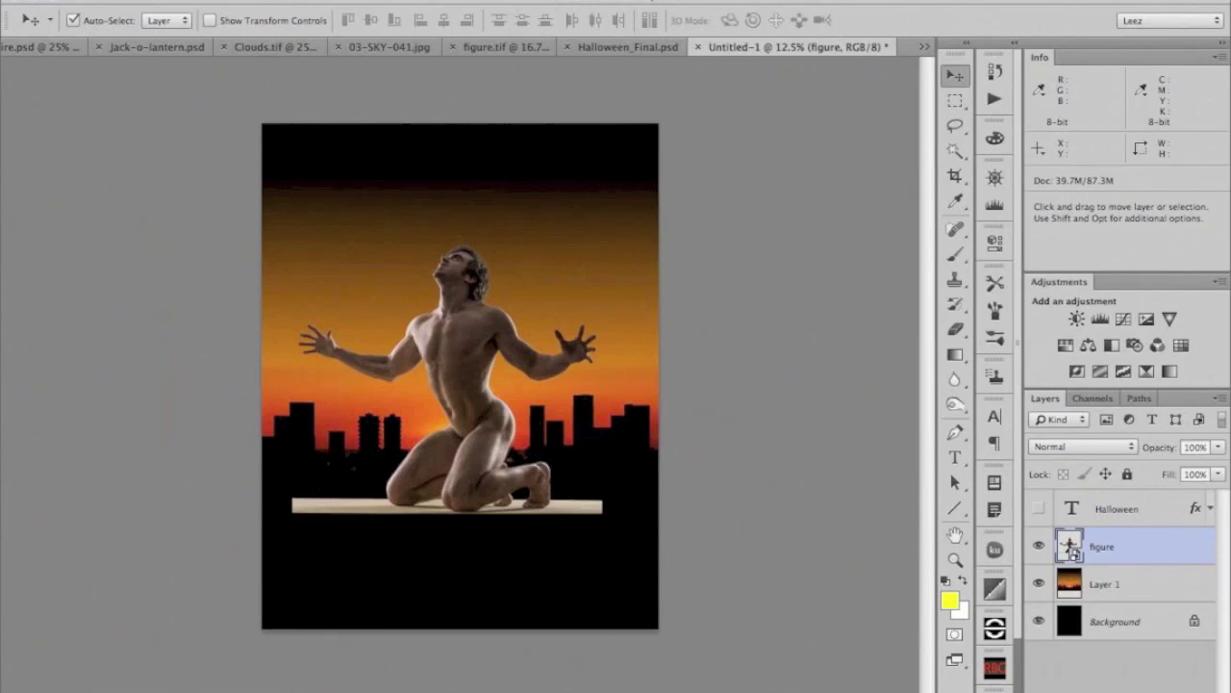
- Add a new layer named shadow above the figure layer and clip it to the figure
key(ctrl+shift+alt+n)
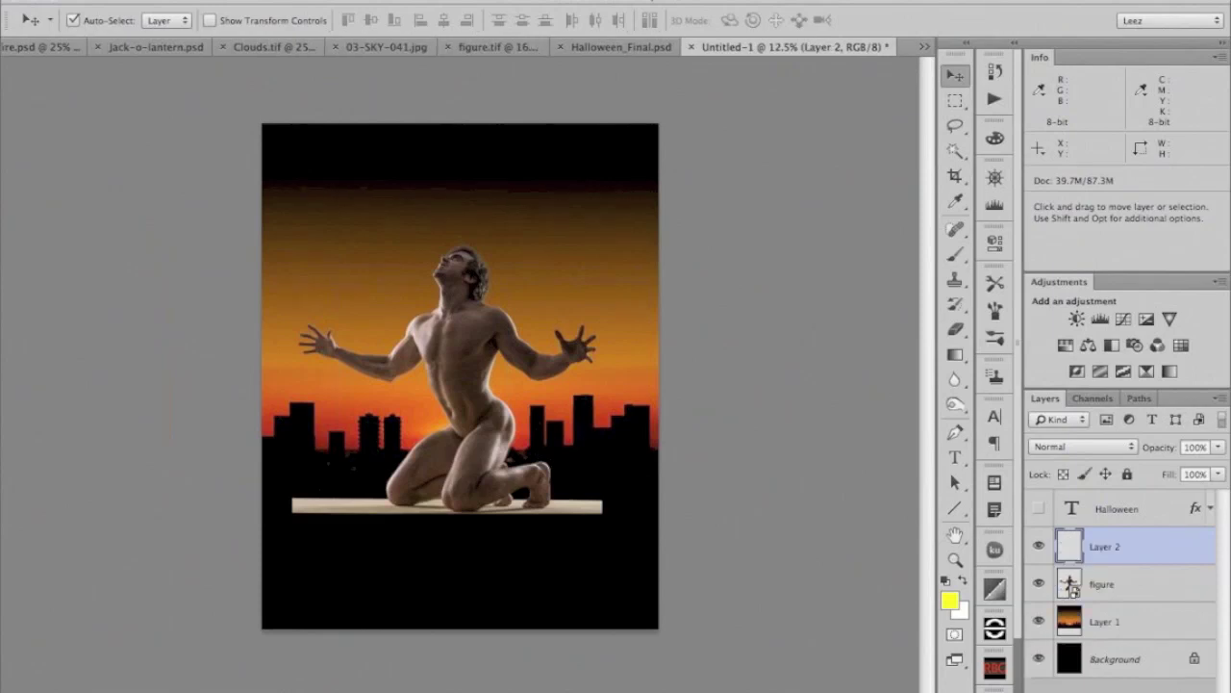
double_click(1106, 546)
text(shadow)
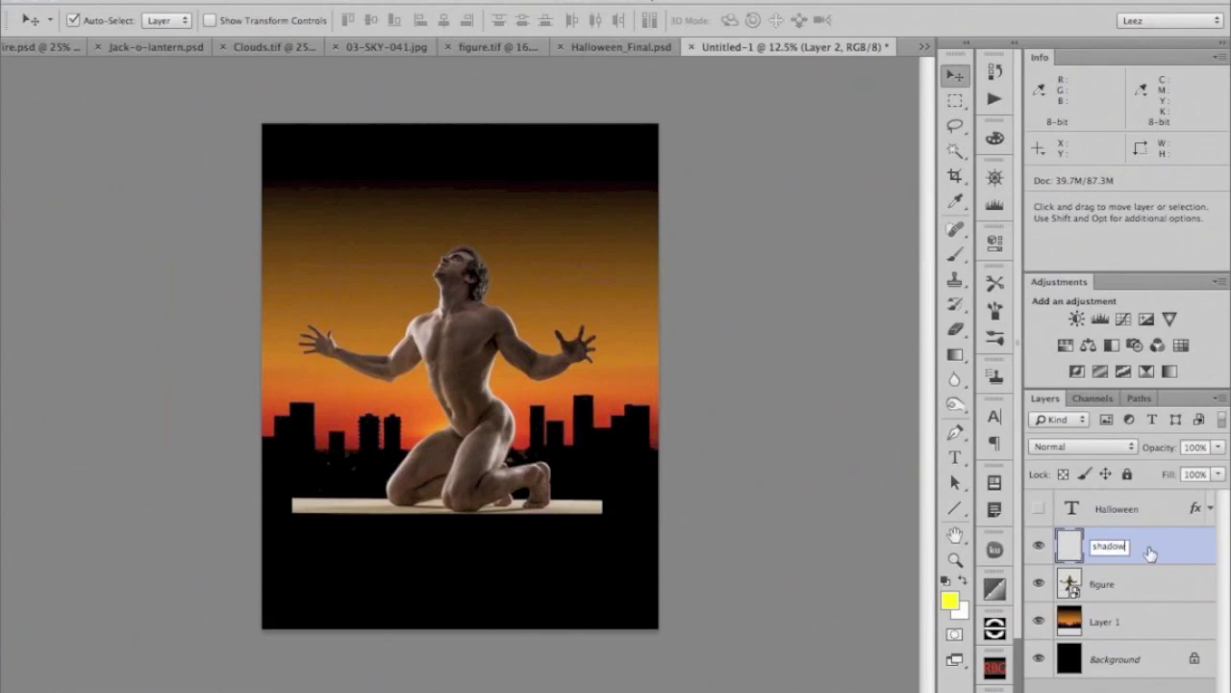
click(1067, 547)
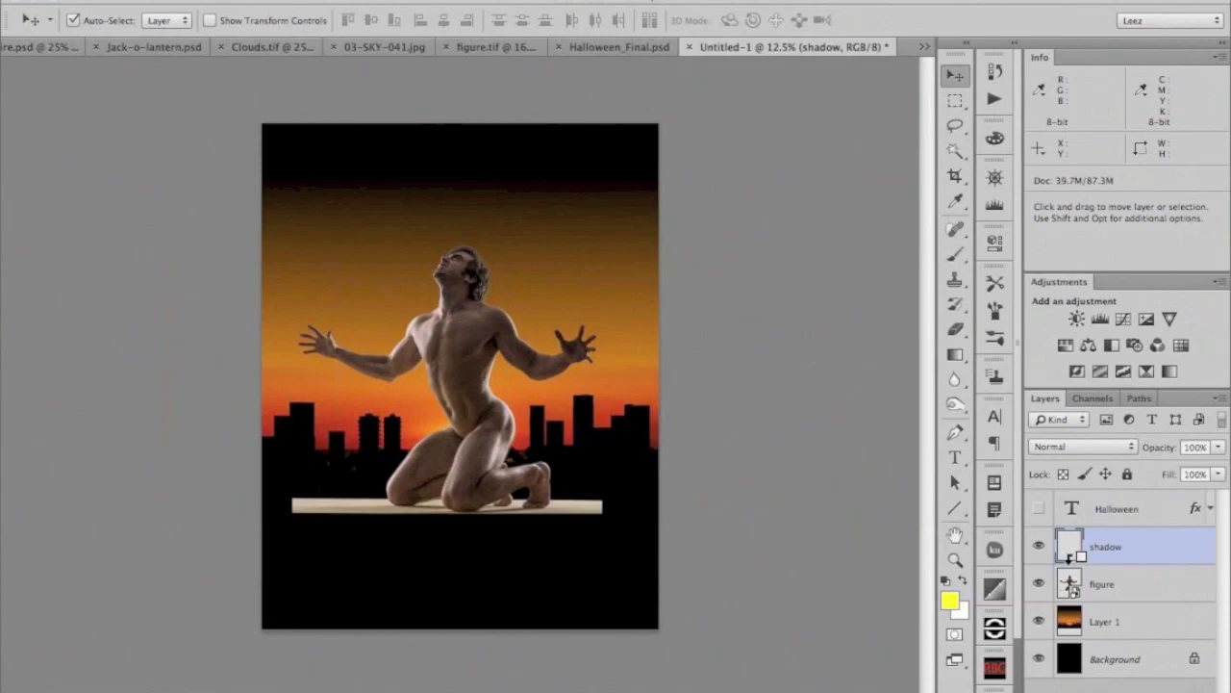
alt+click(1070, 555)
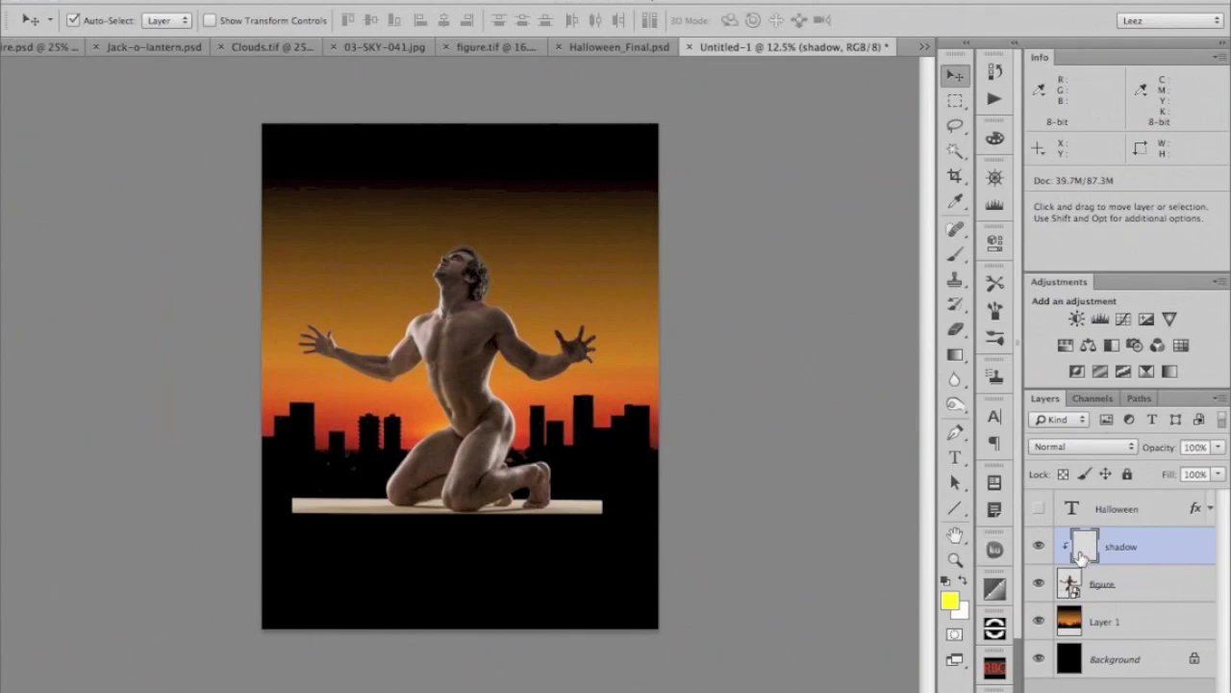
- Draw a linear black-to-transparent gradient on the shadow layer from the platform upward, darkening the figure's lower legs and the platform
click(946, 577)
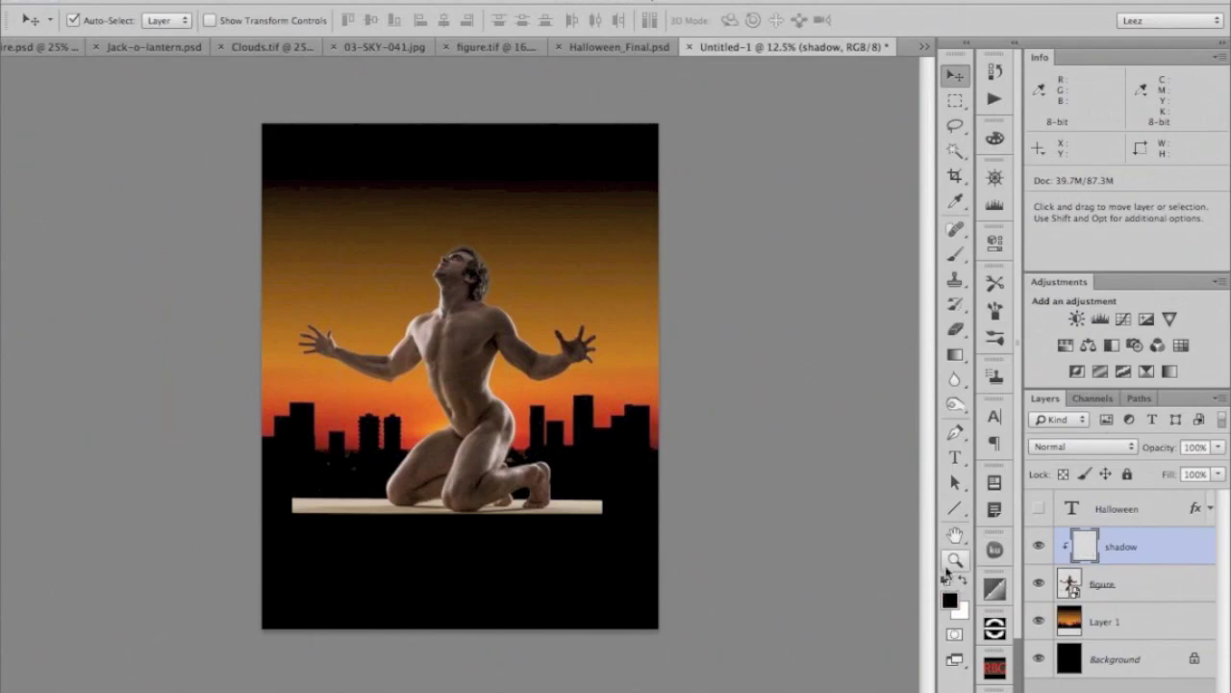
click(956, 356)
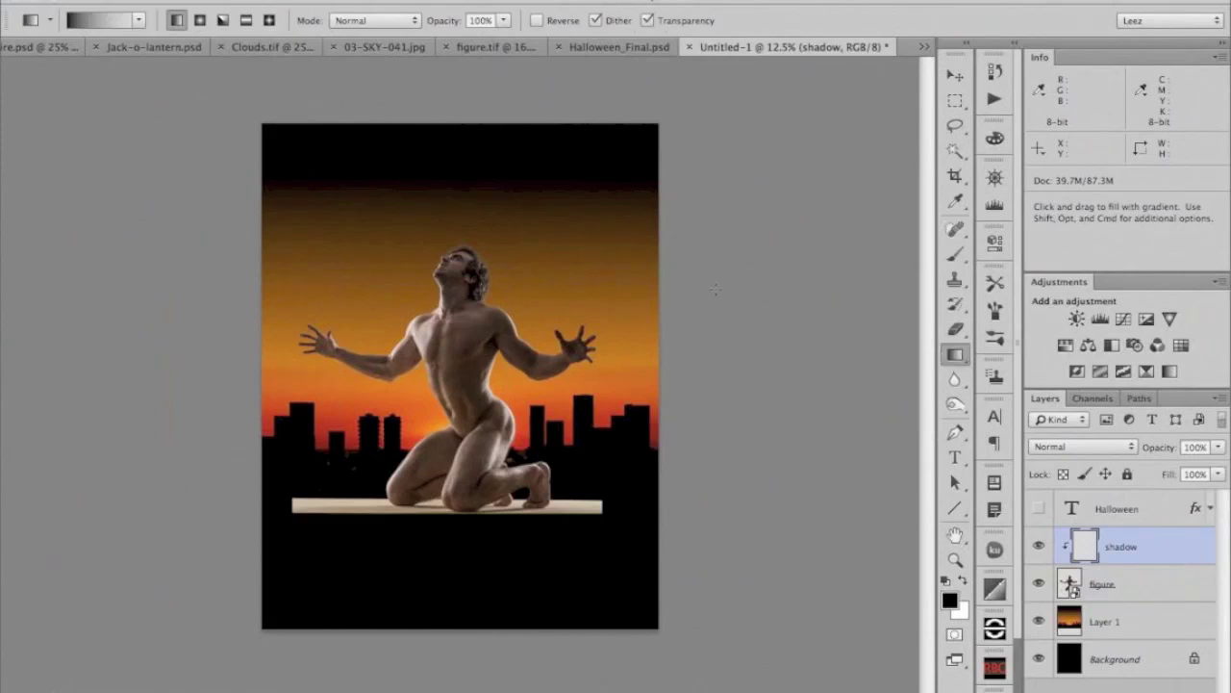
click(140, 23)
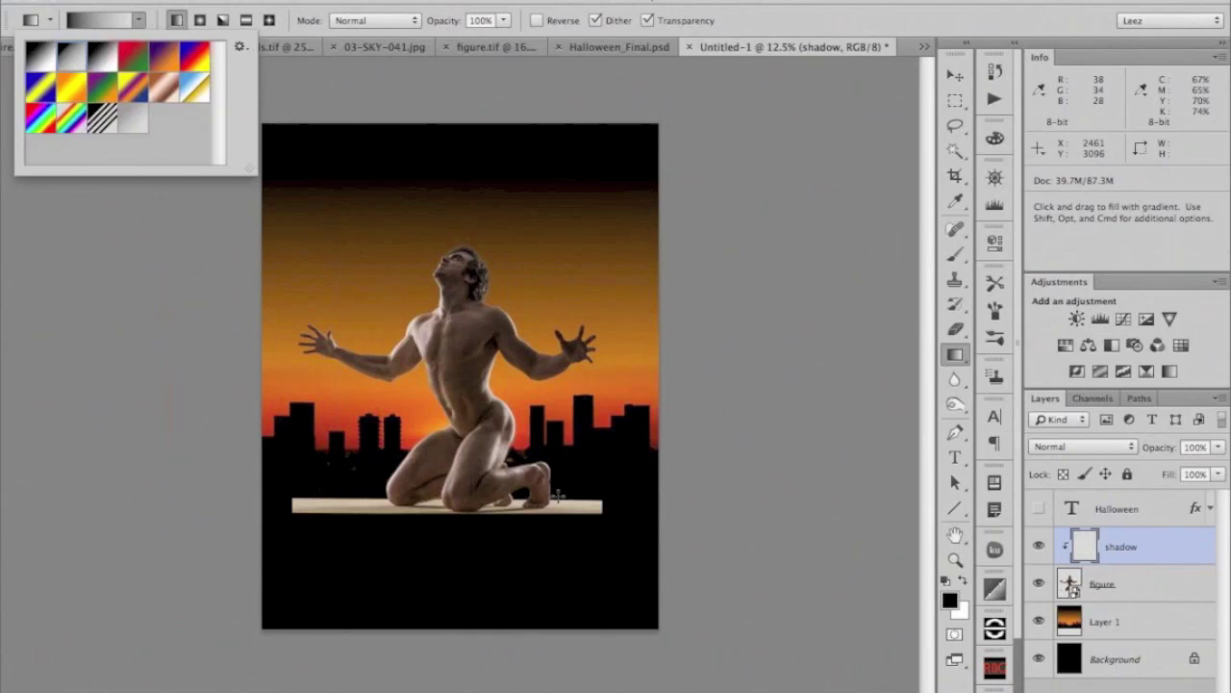
drag(557, 496, 556, 408)
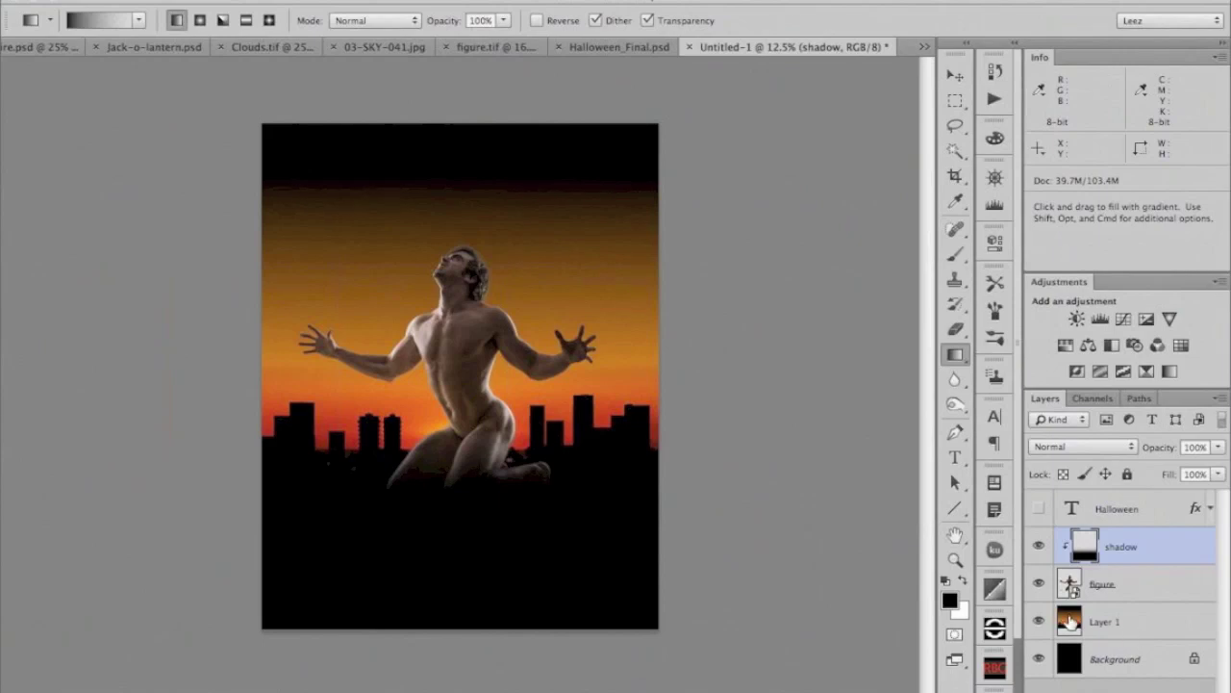
- Convert the sunset skyline layer, Layer 1, to a smart object
click(1070, 623)
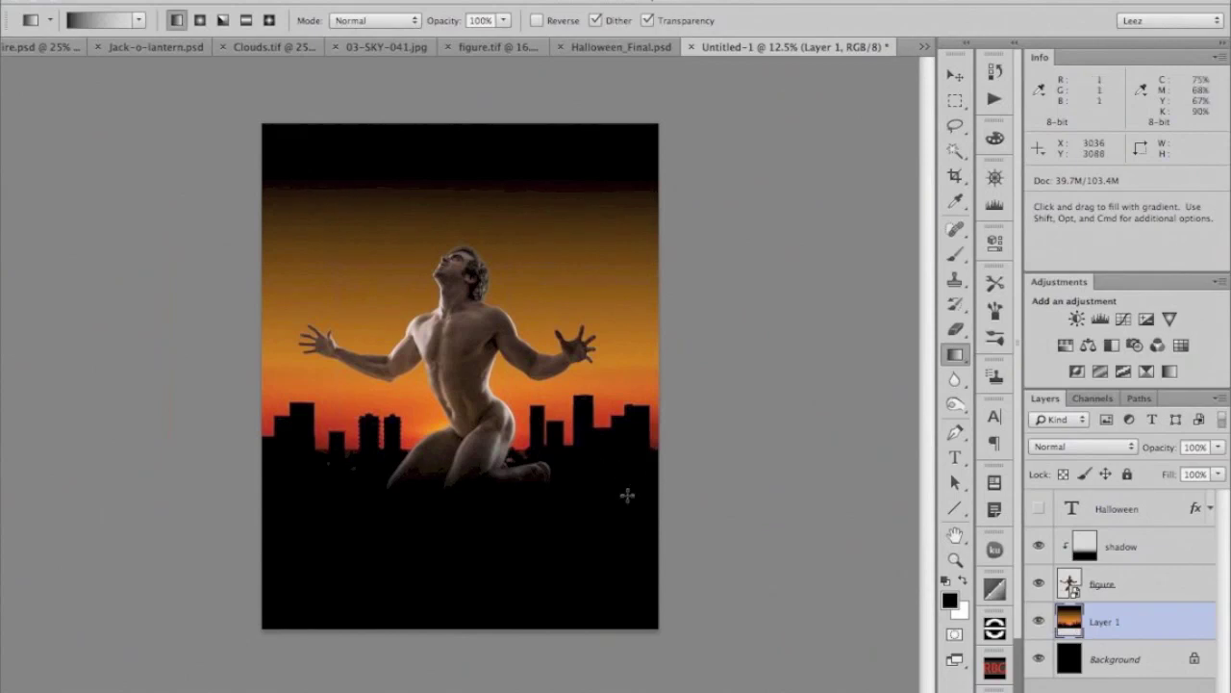
key(super+equal)
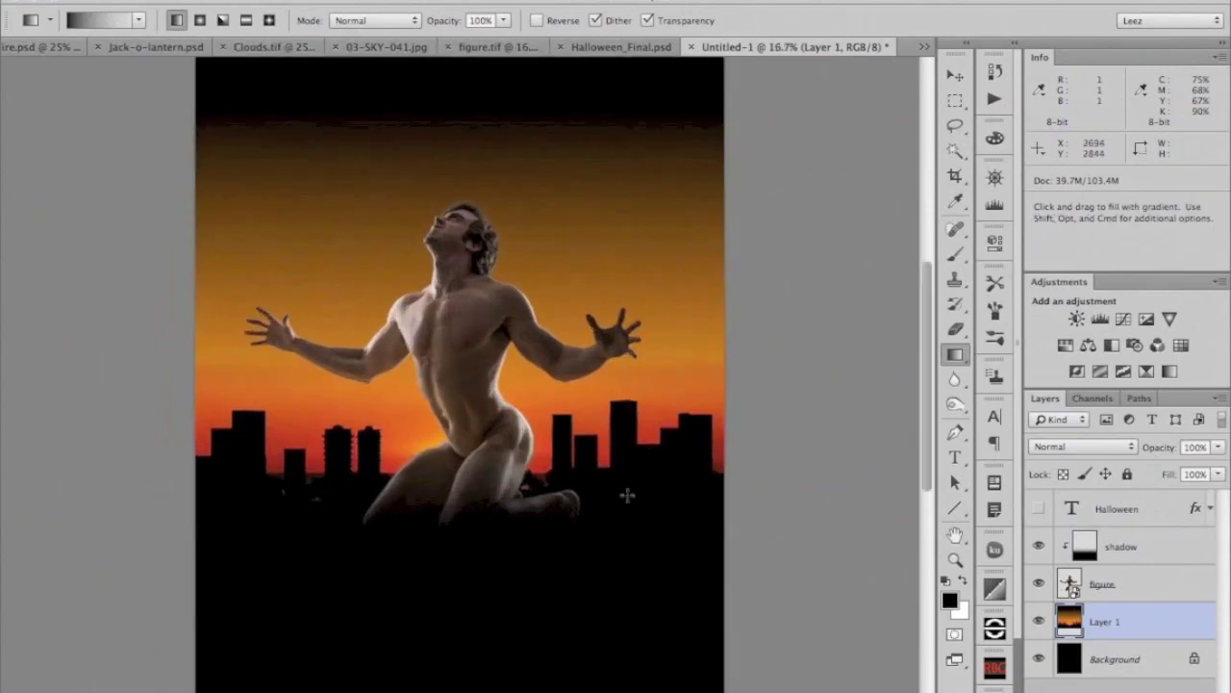
scroll(564, 467, up, 1)
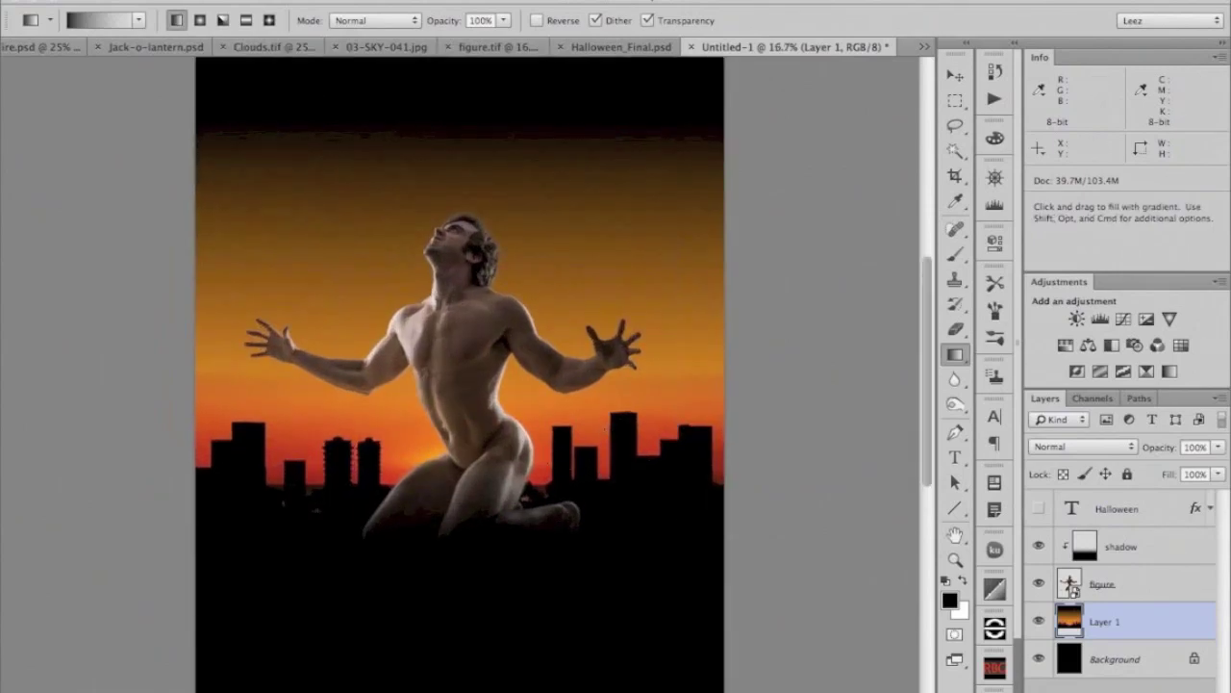
click(298, 0)
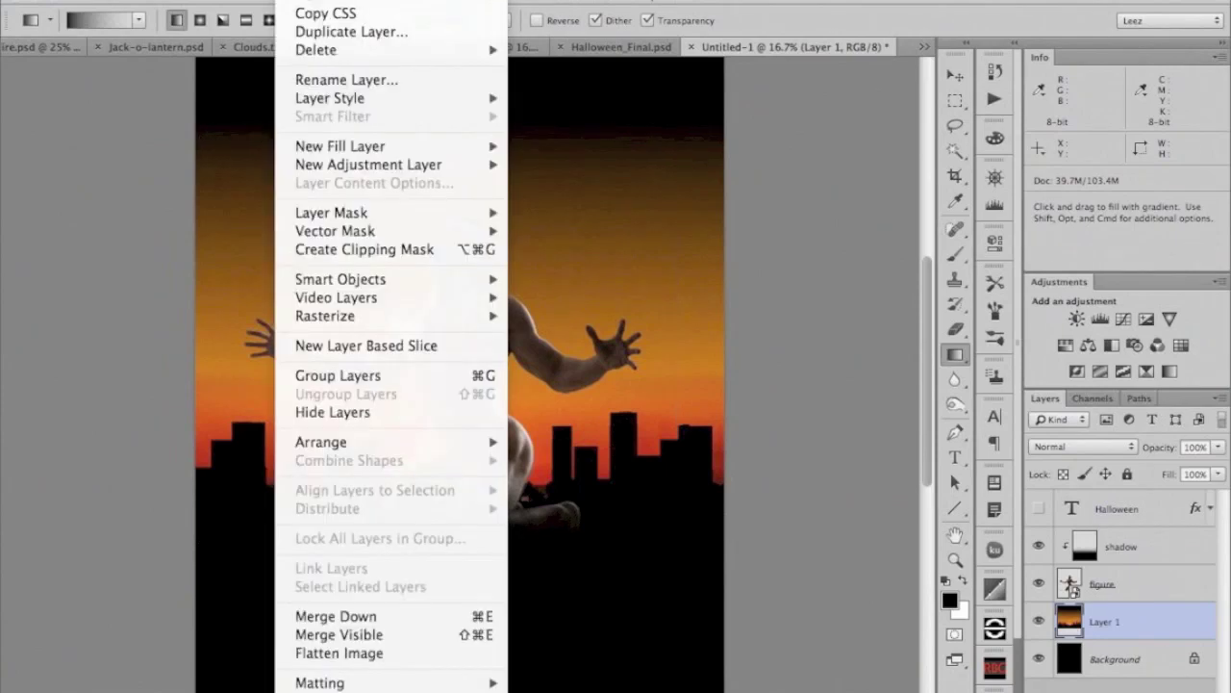
mouse_move(302, 287)
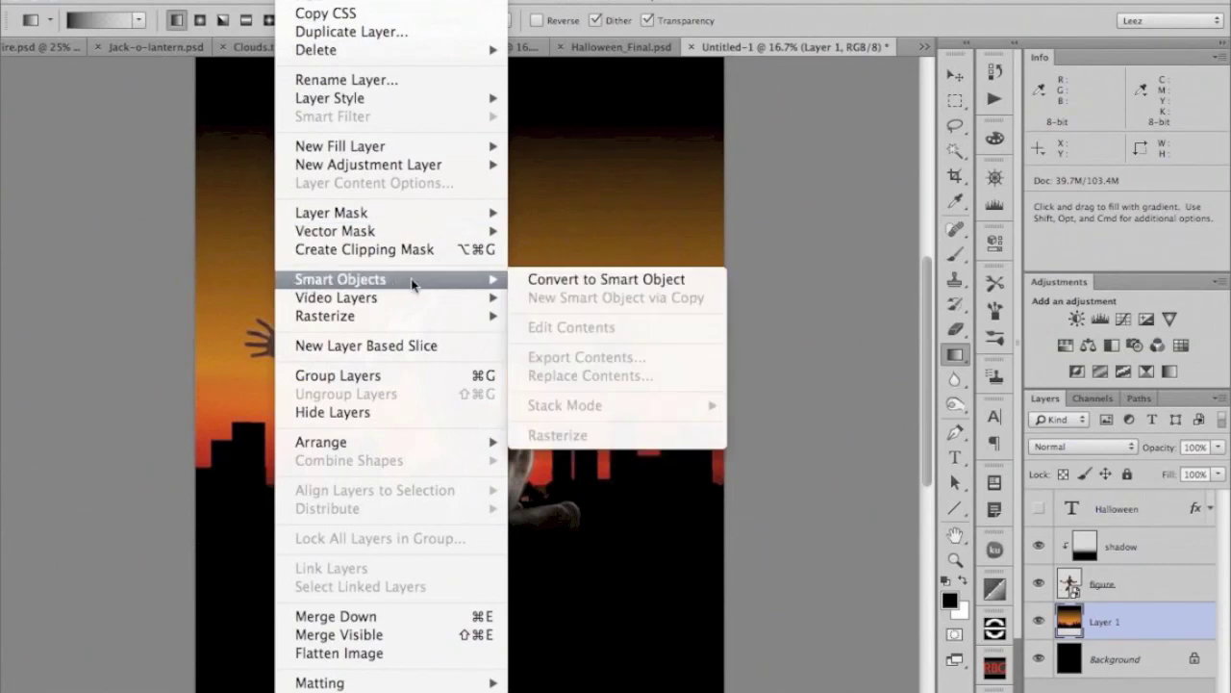
click(582, 280)
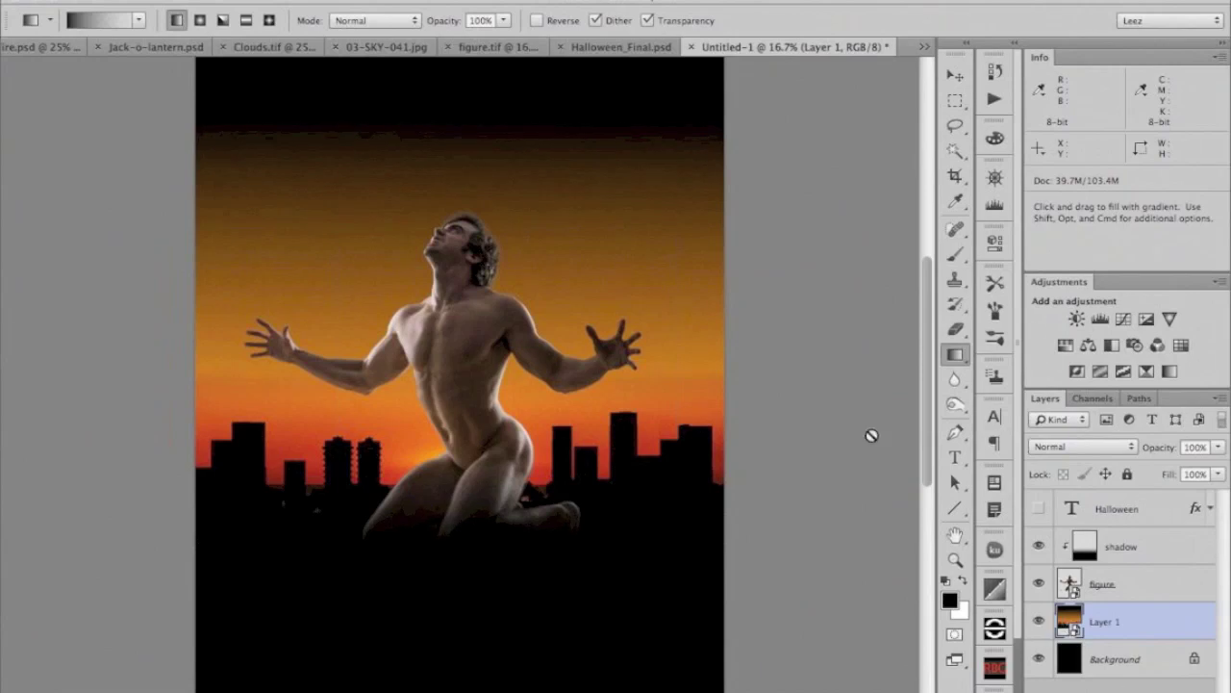
- Apply a Gaussian Blur with a 12.0 pixel radius to the skyline smart object
click(452, 2)
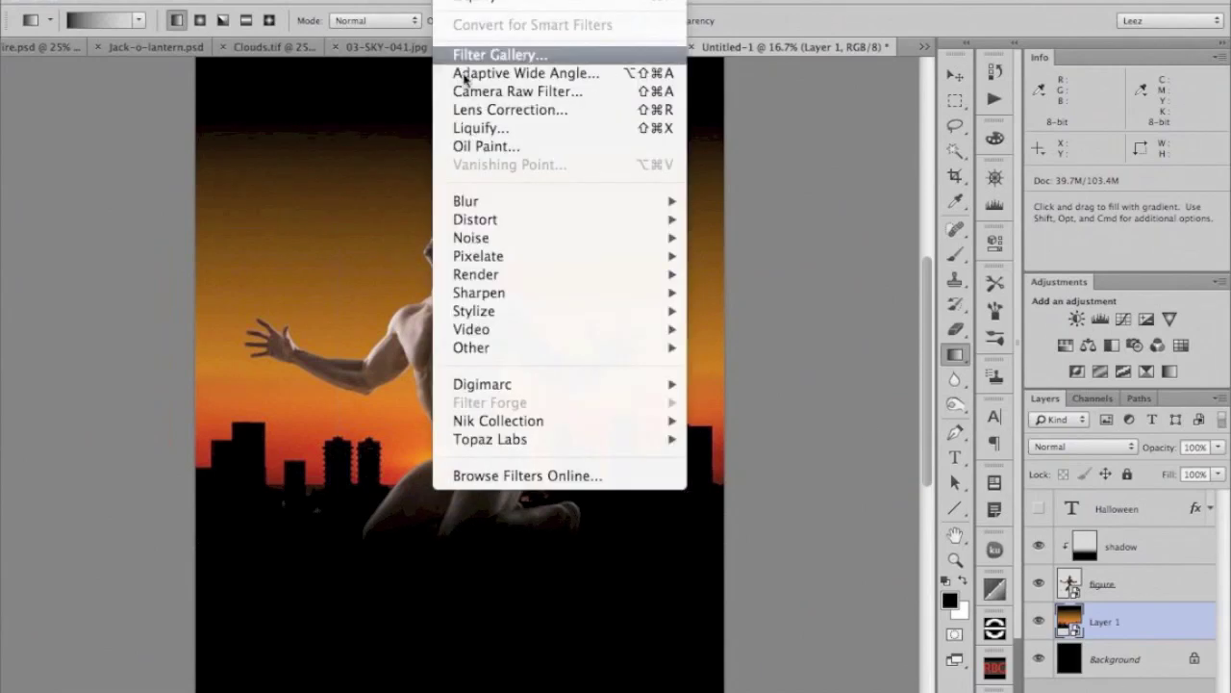
mouse_move(470, 202)
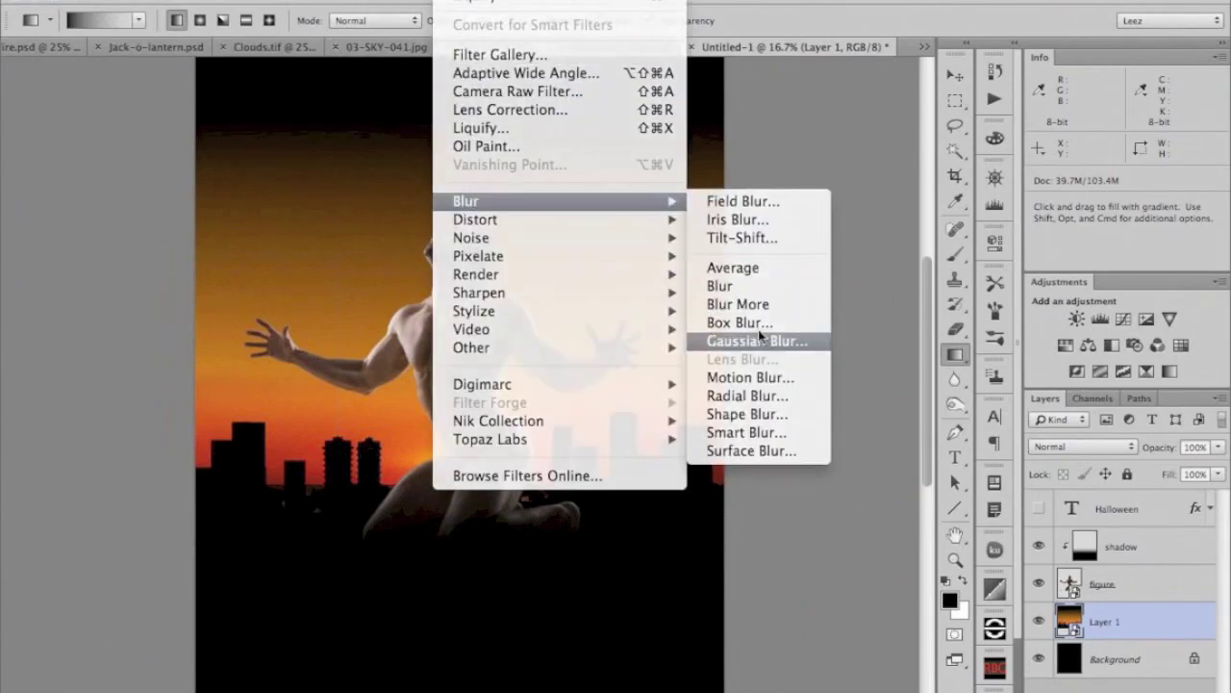
click(758, 337)
drag(799, 435, 798, 432)
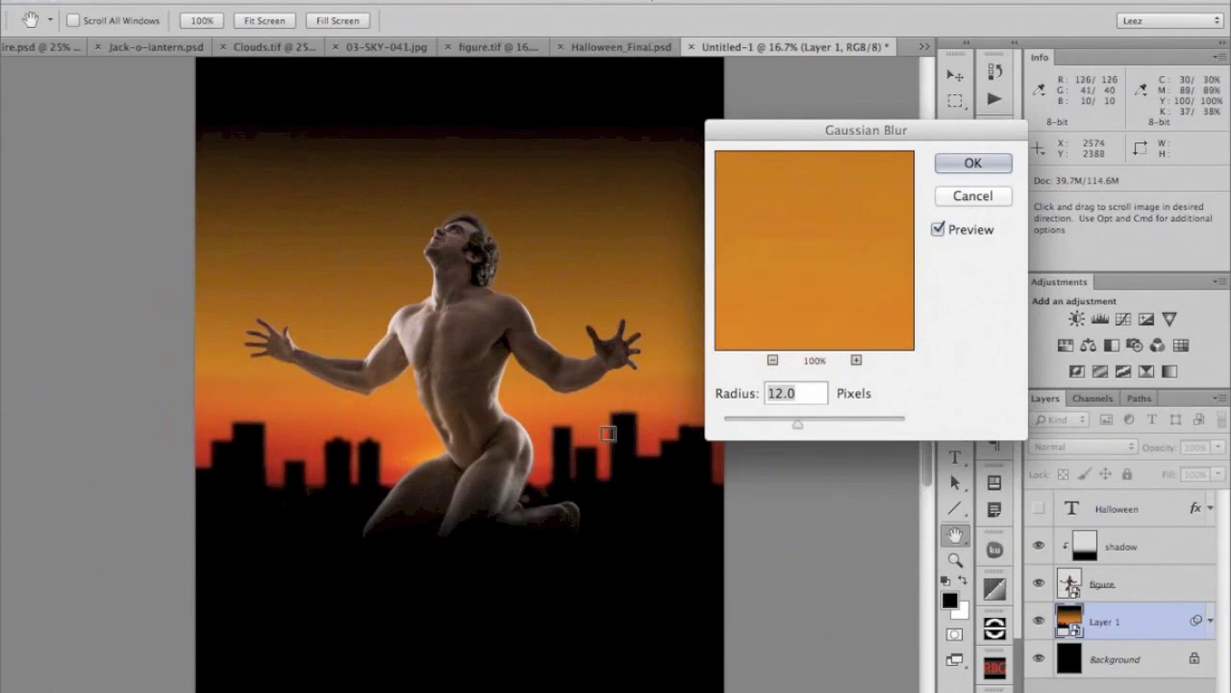
click(970, 163)
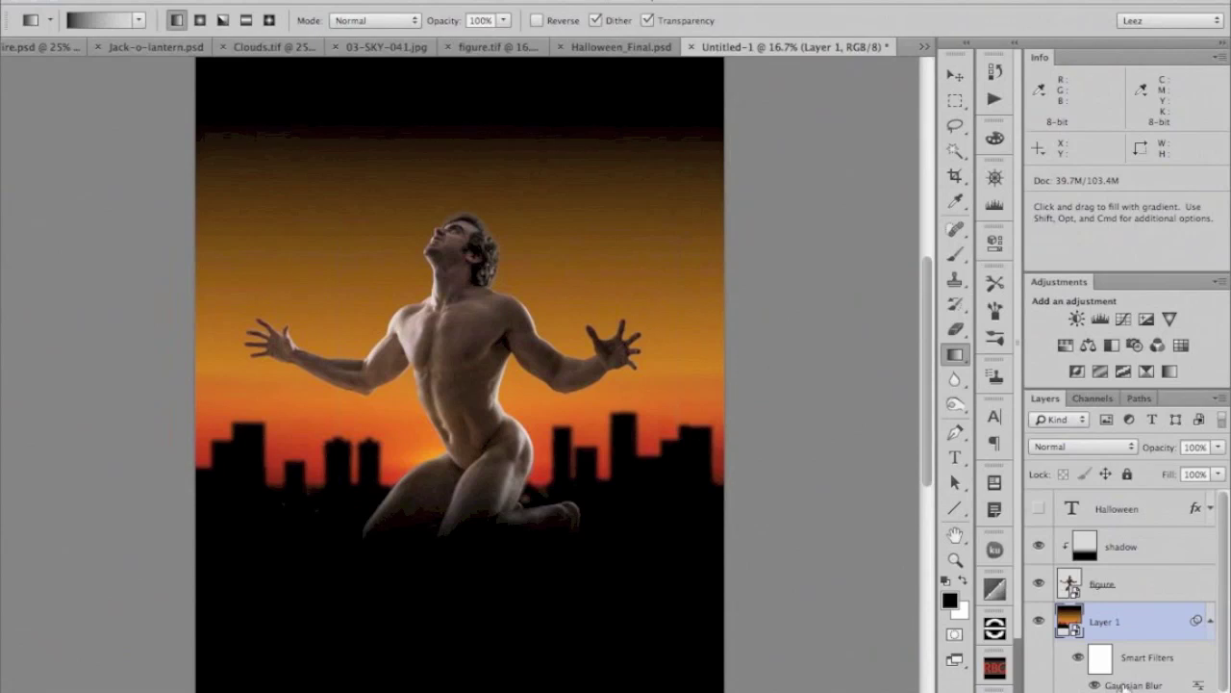
- Reduce the radius of the skyline's Gaussian Blur smart filter to slightly above 7.4 pixels
double_click(1124, 685)
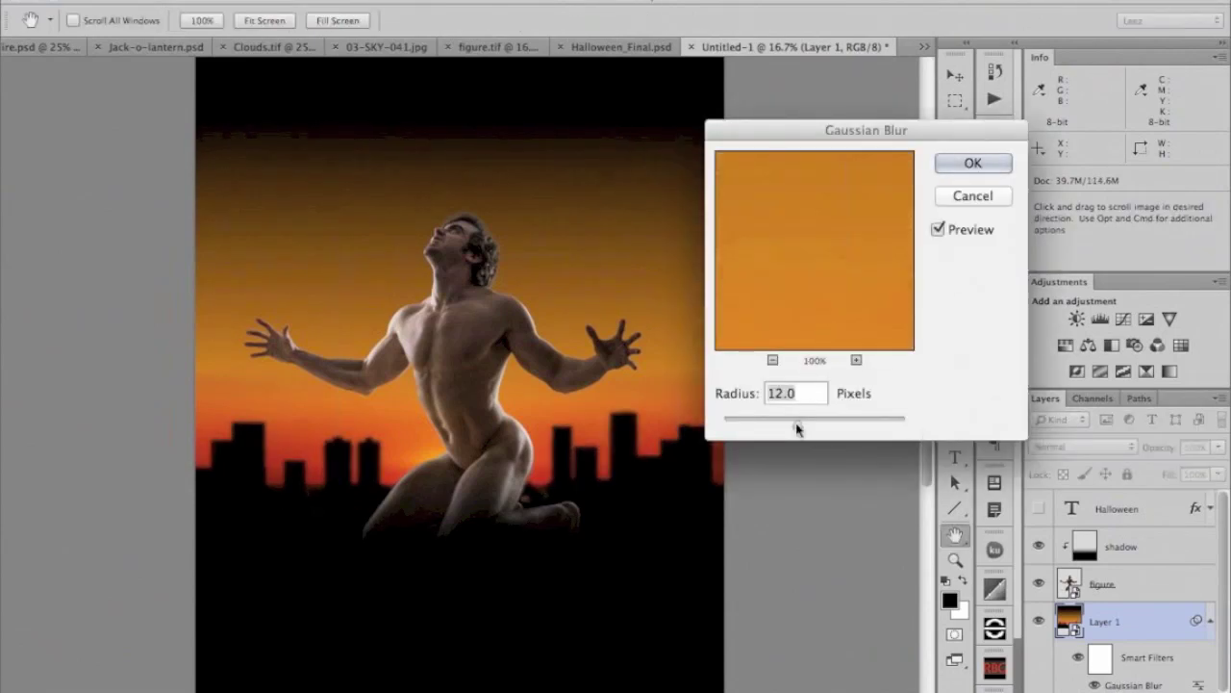
drag(796, 429, 784, 430)
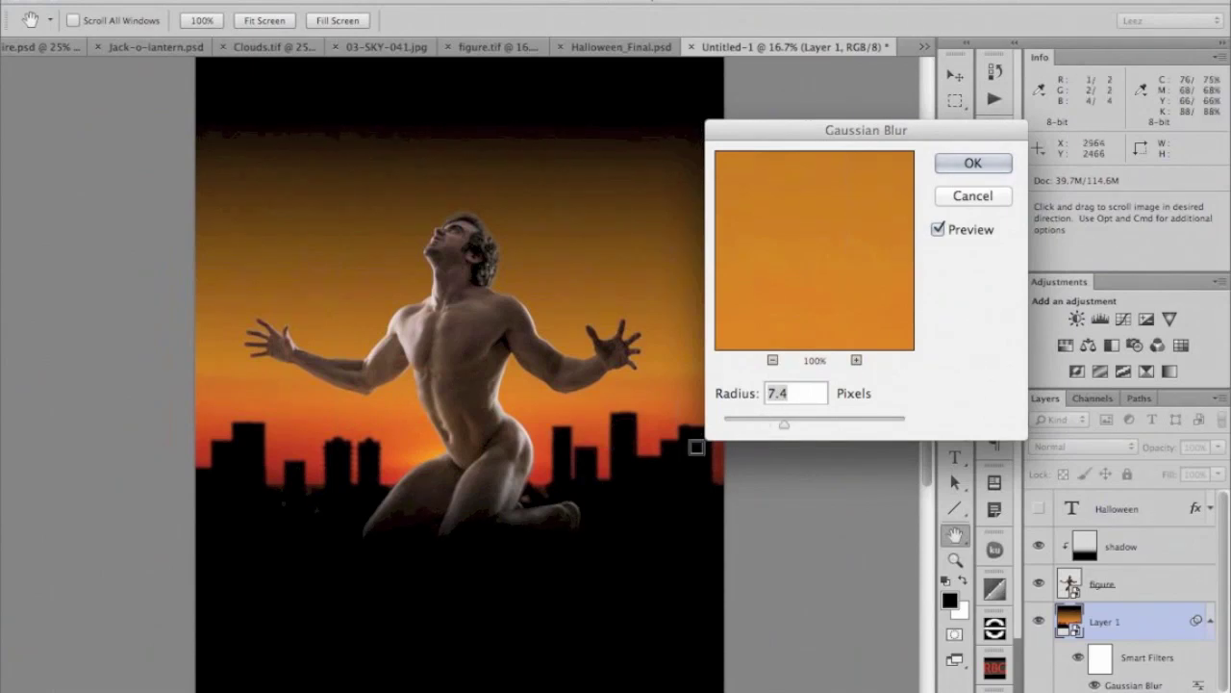
drag(784, 430, 787, 431)
click(962, 164)
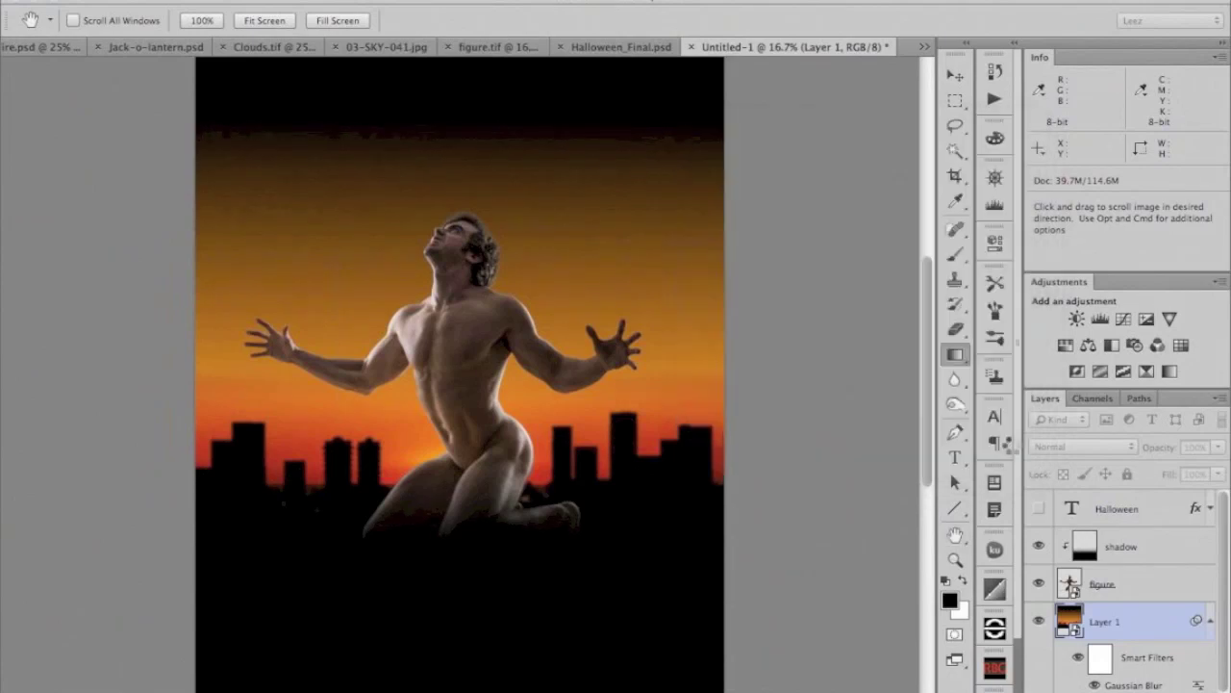
key(g)
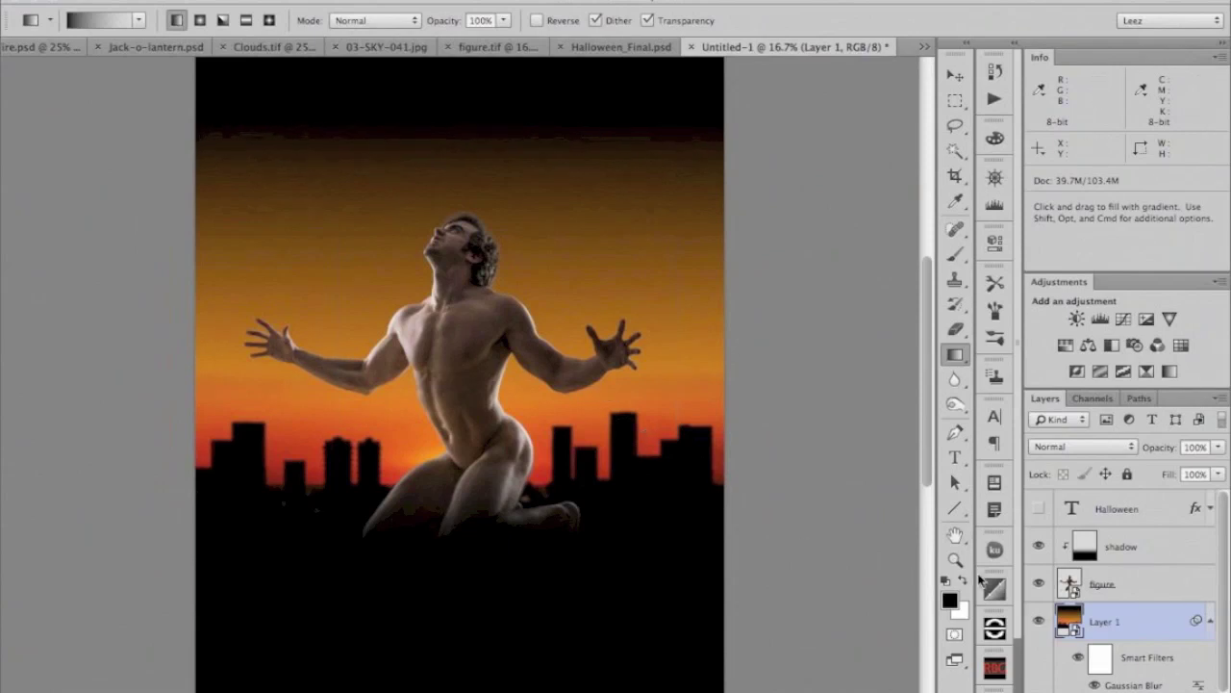
- Open the figure smart object layer in the Liquify filter
click(1070, 585)
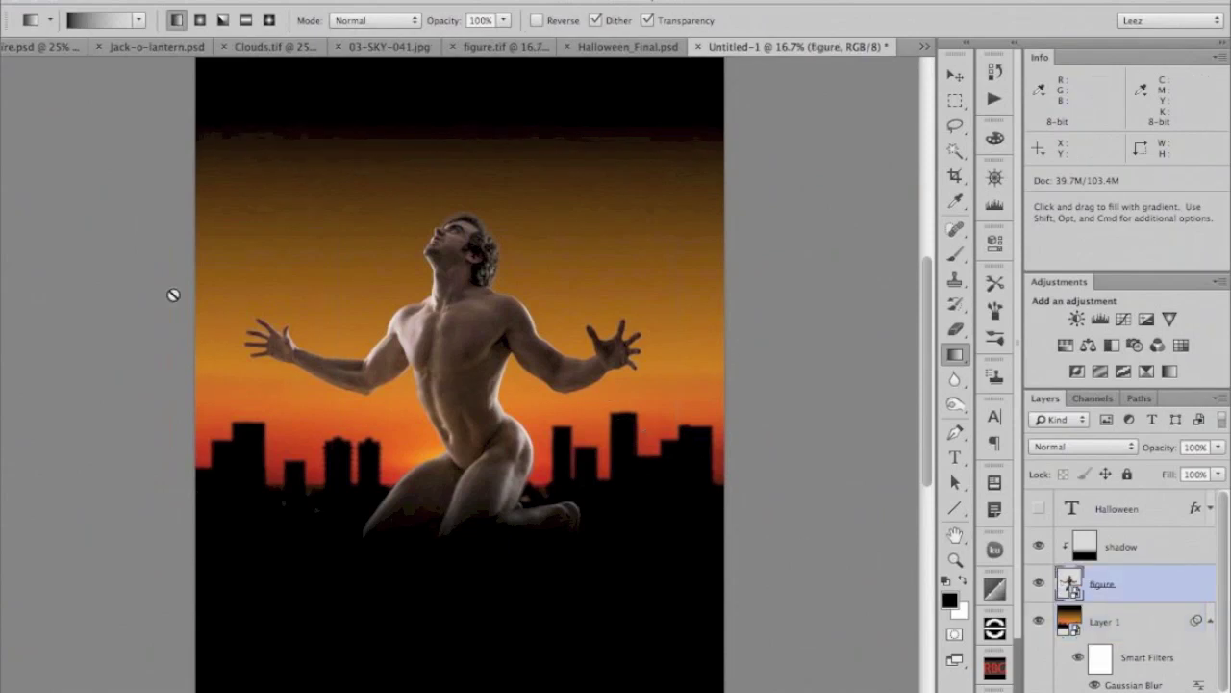
super+click(317, 368)
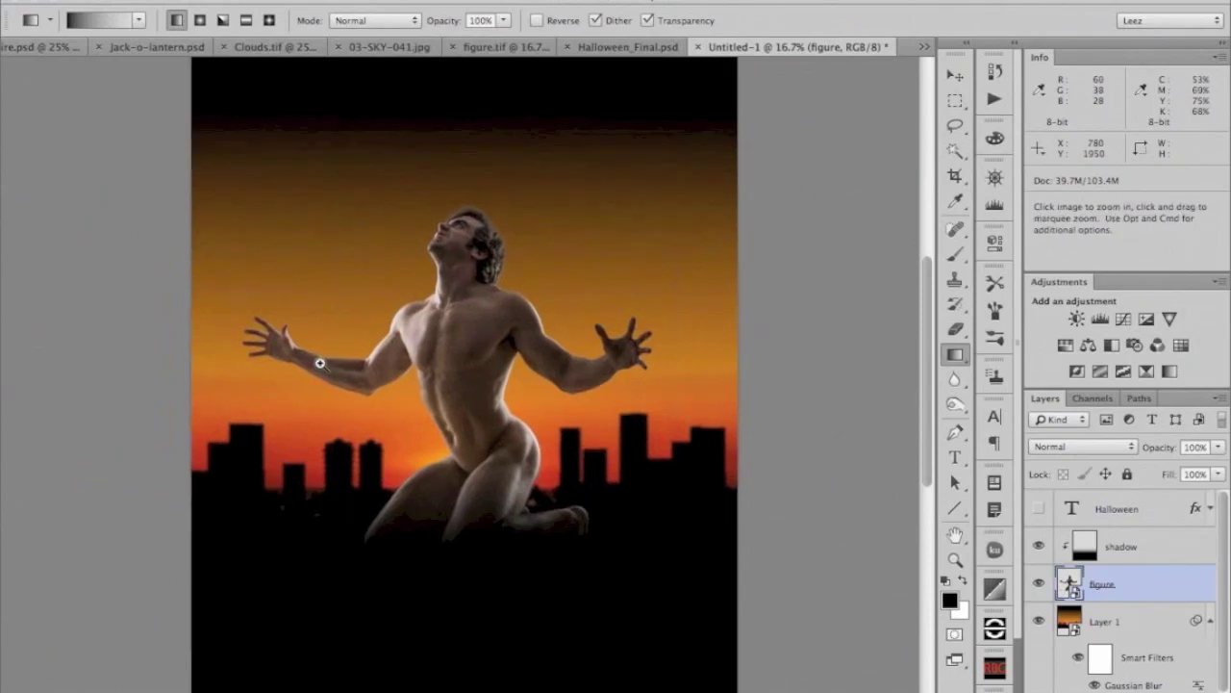
click(314, 362)
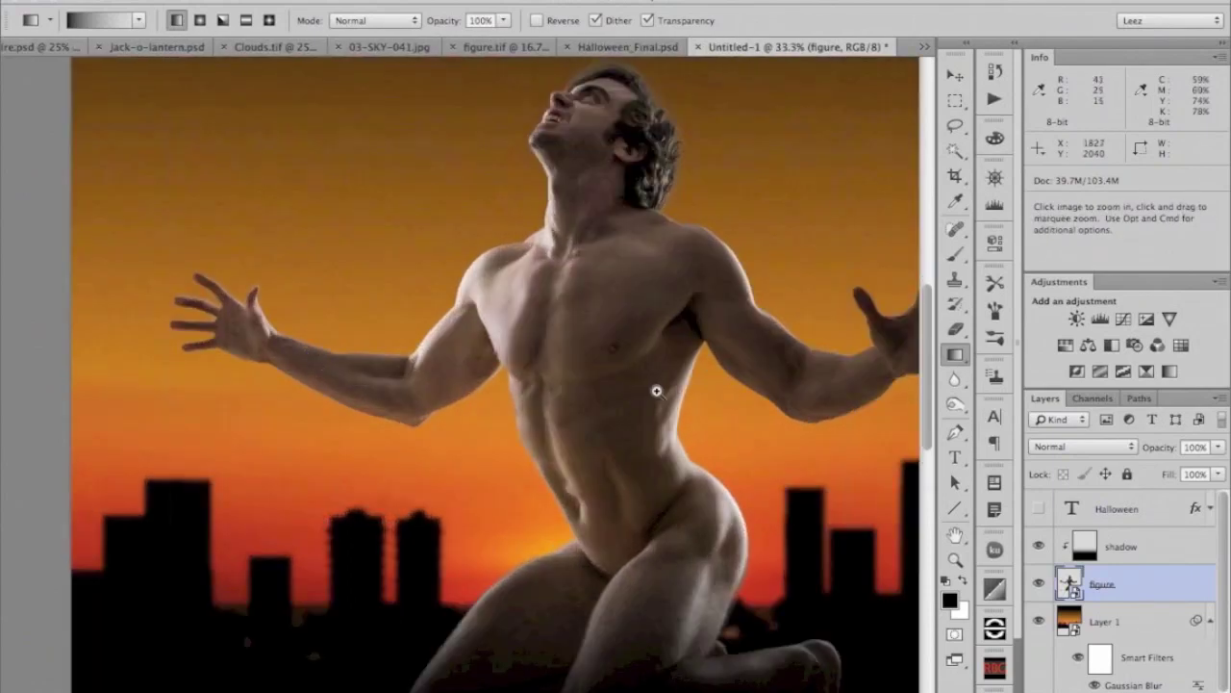
key(space)
drag(721, 393, 701, 417)
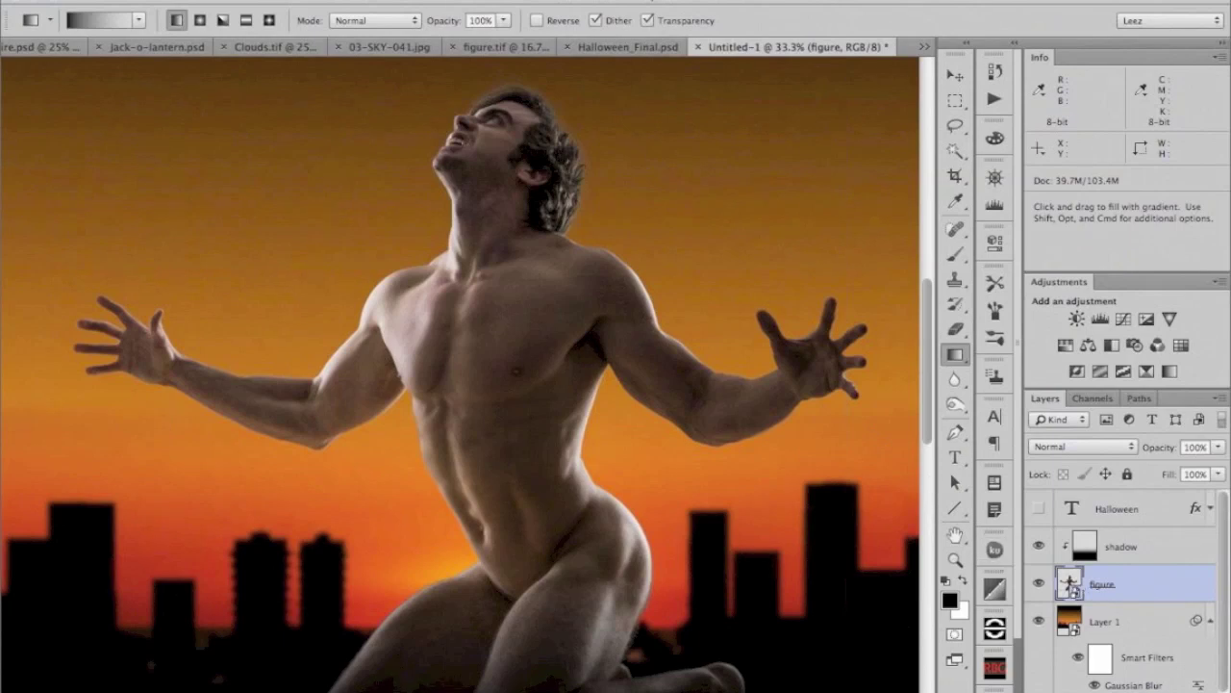
click(457, 0)
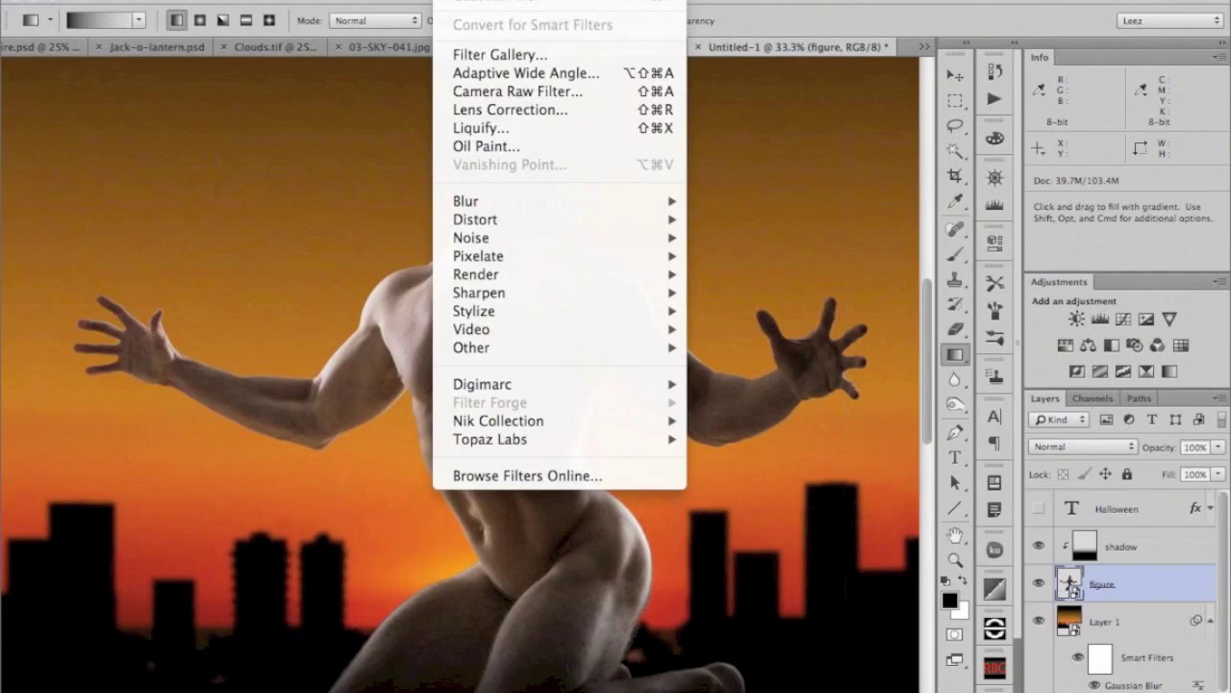
click(470, 126)
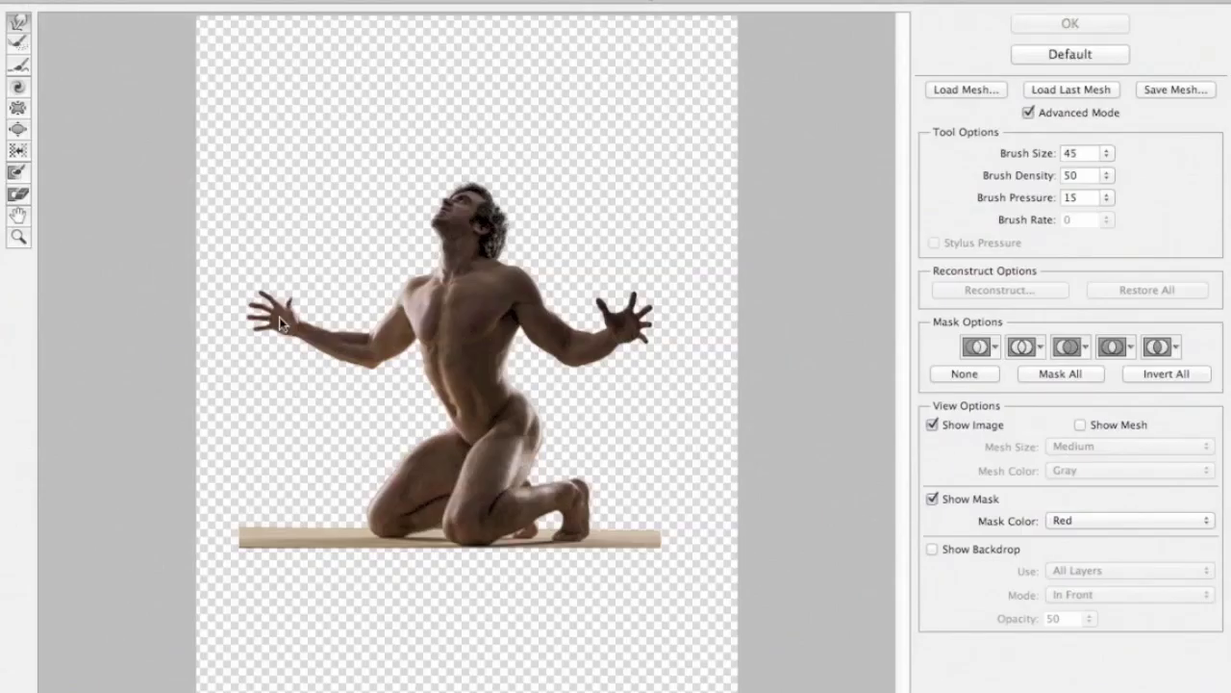
- With Forward Warp at brush pressure 15, stretch the index and middle fingertips of the hand on the image's left side into claw-like points
click(279, 317)
click(224, 374)
click(224, 374)
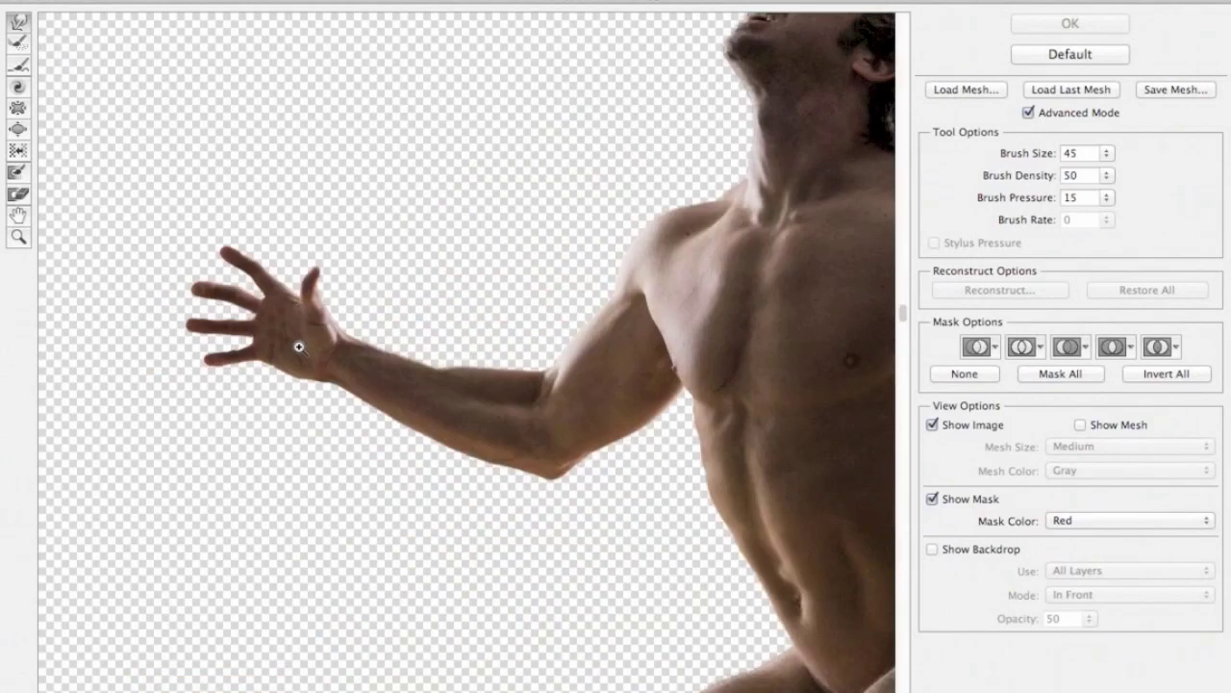
click(286, 344)
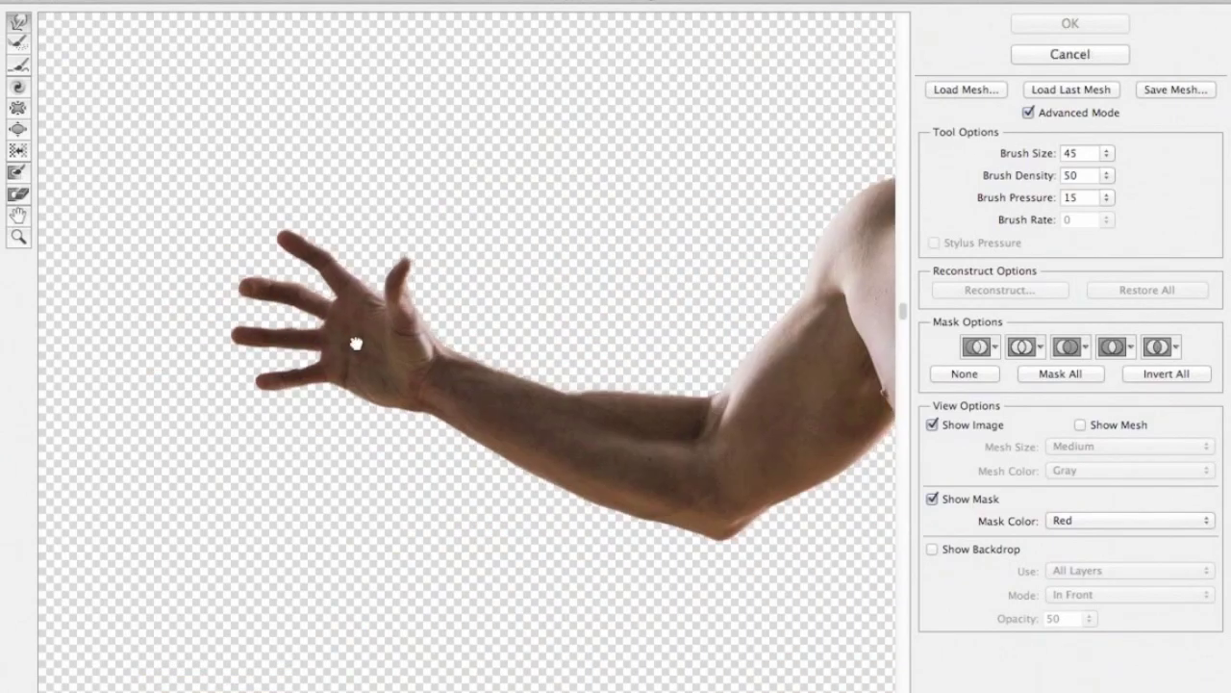
mouse_move(357, 338)
mouse_down()
mouse_move(289, 352)
mouse_move(251, 335)
mouse_up()
click(452, 371)
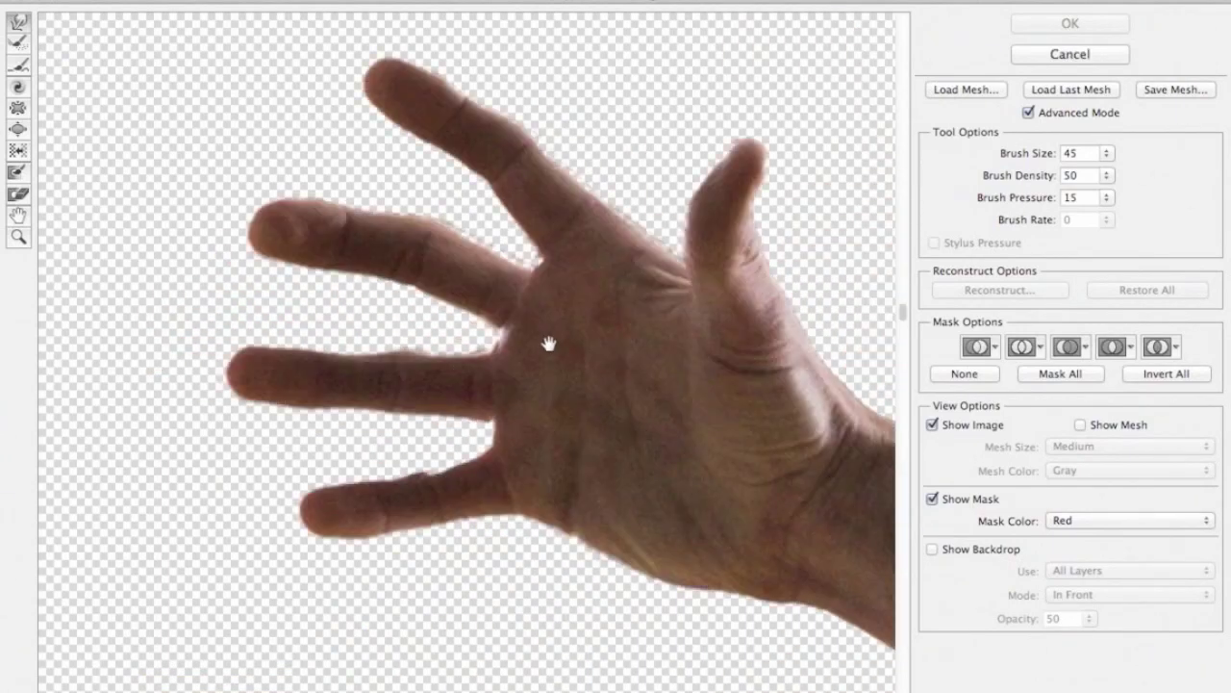
drag(561, 352, 530, 407)
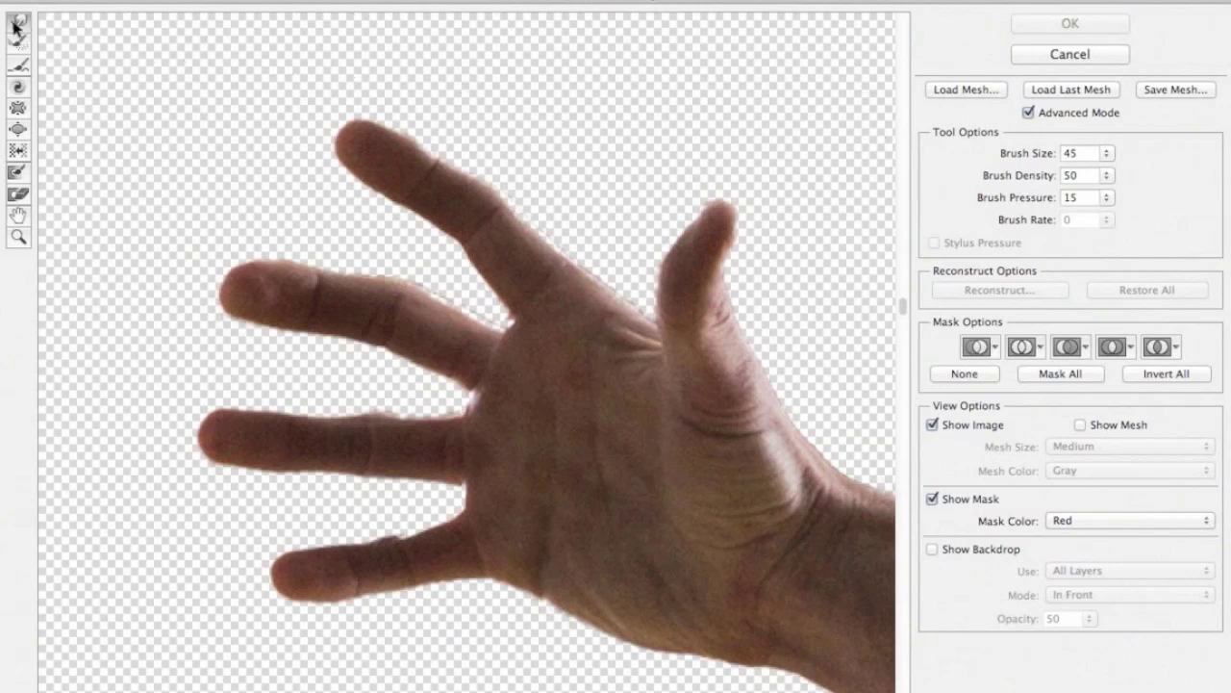
click(1107, 197)
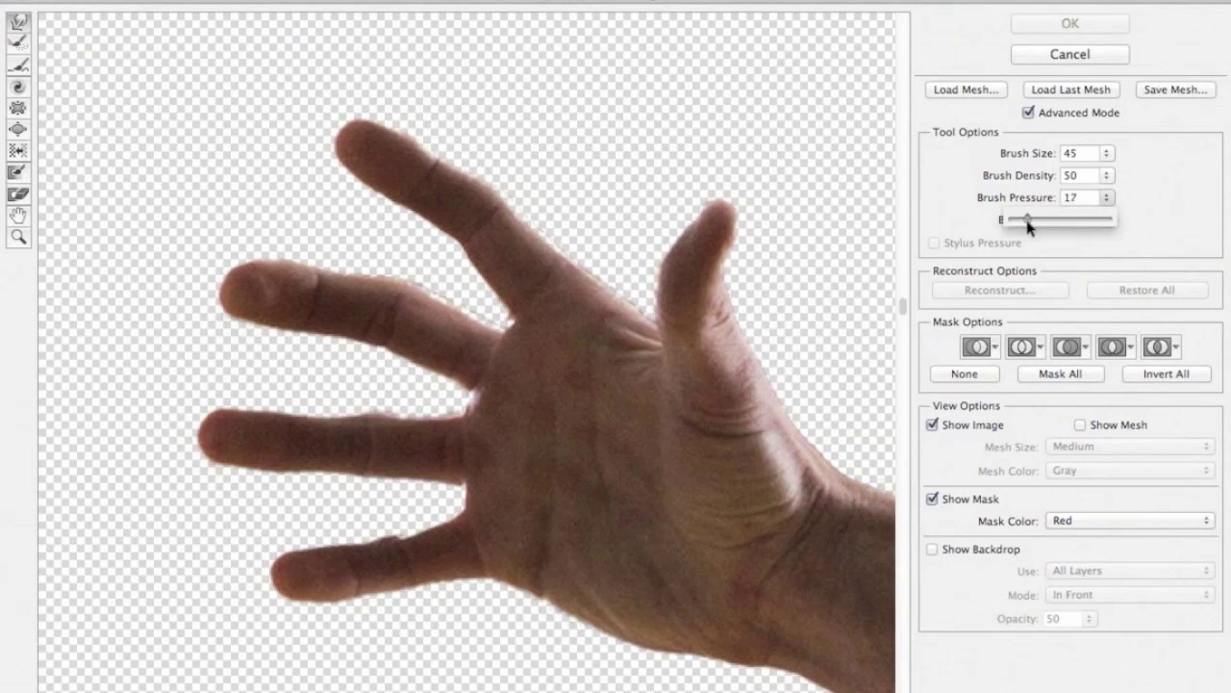
click(1165, 178)
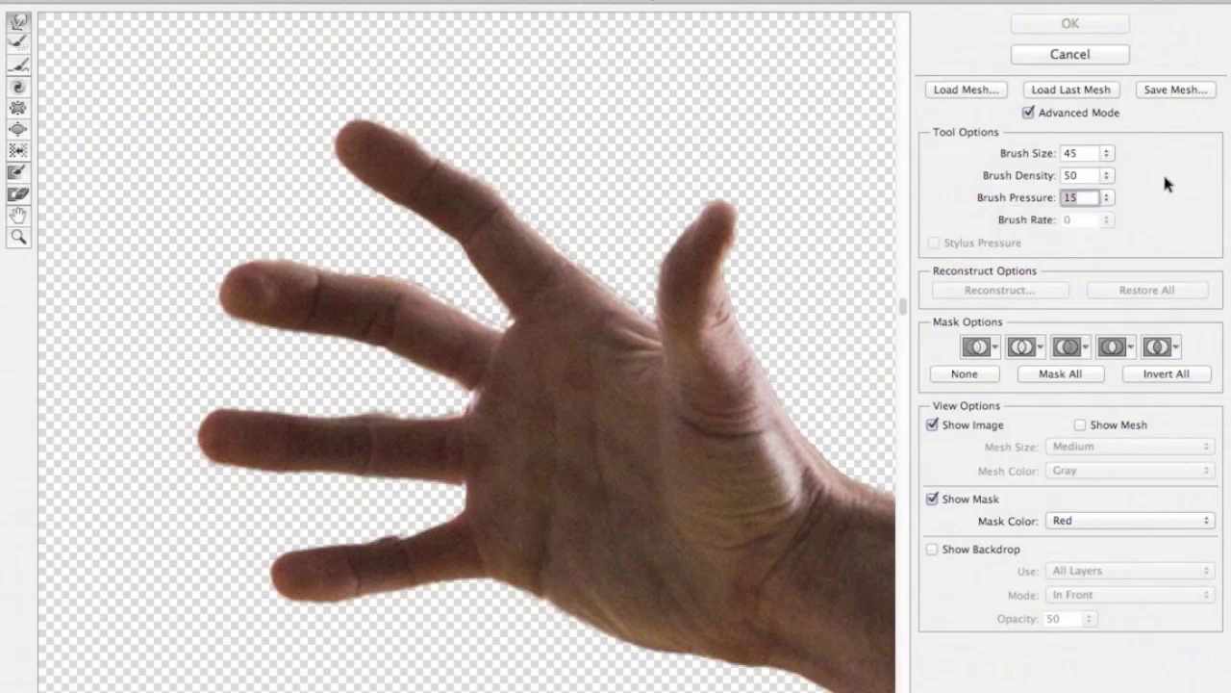
drag(371, 137, 256, 105)
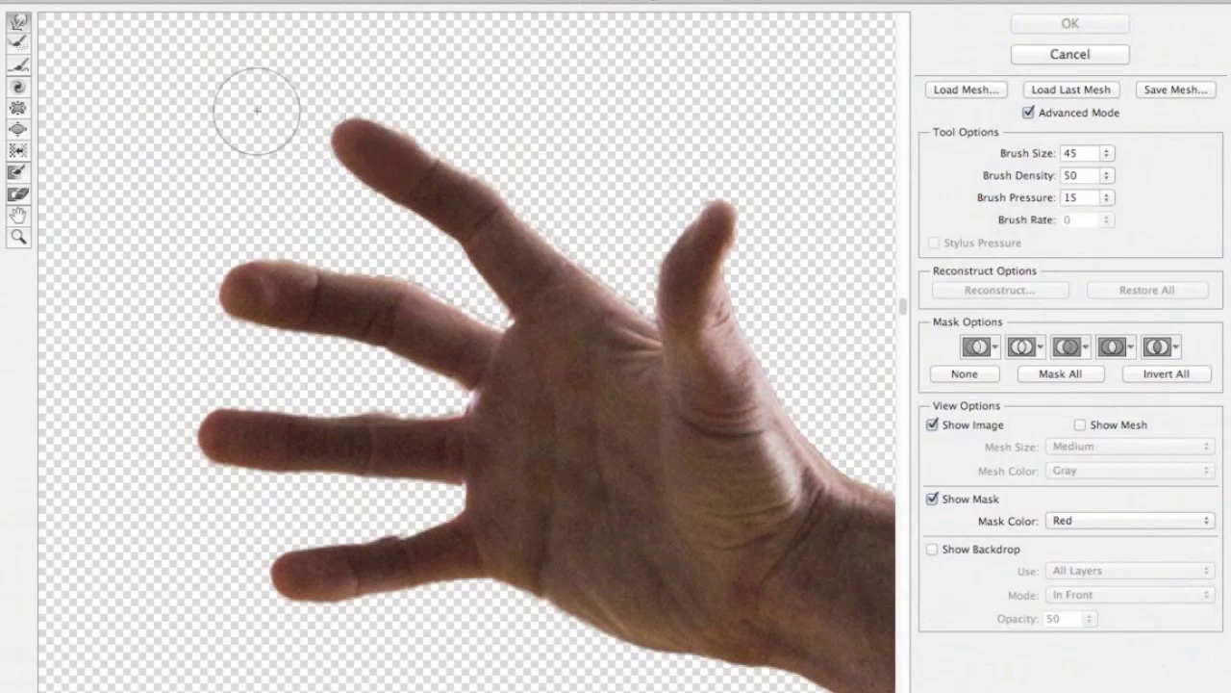
mouse_move(388, 139)
mouse_down()
mouse_move(185, 113)
mouse_move(354, 135)
mouse_move(166, 123)
mouse_move(327, 127)
mouse_move(168, 136)
mouse_move(341, 129)
mouse_move(151, 134)
mouse_move(320, 130)
mouse_move(171, 134)
mouse_move(318, 128)
mouse_move(221, 137)
mouse_up()
mouse_move(240, 266)
mouse_down()
mouse_move(165, 289)
mouse_move(192, 291)
mouse_move(162, 303)
mouse_move(227, 292)
mouse_move(146, 304)
mouse_move(188, 295)
mouse_move(126, 293)
mouse_move(245, 281)
mouse_move(117, 305)
mouse_move(174, 287)
mouse_move(133, 293)
mouse_move(203, 287)
mouse_move(105, 308)
mouse_up()
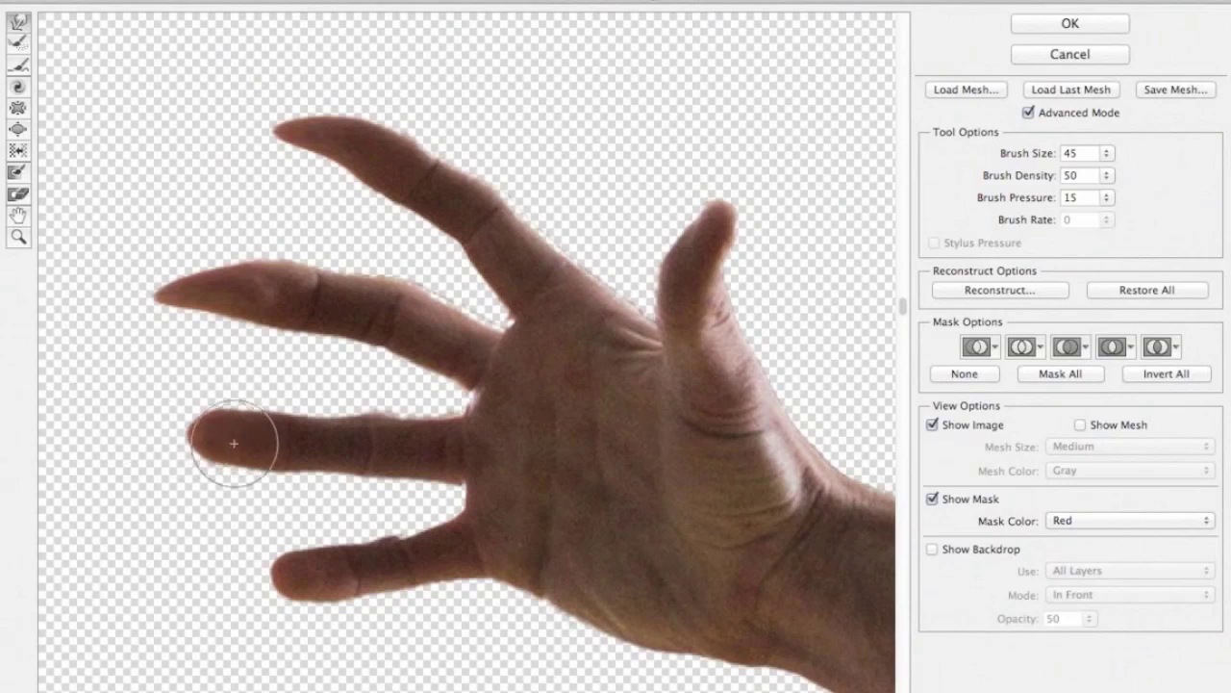
- Warp the ring finger, little finger and thumb tips of the same hand outward into long pointed claws
drag(238, 435, 187, 438)
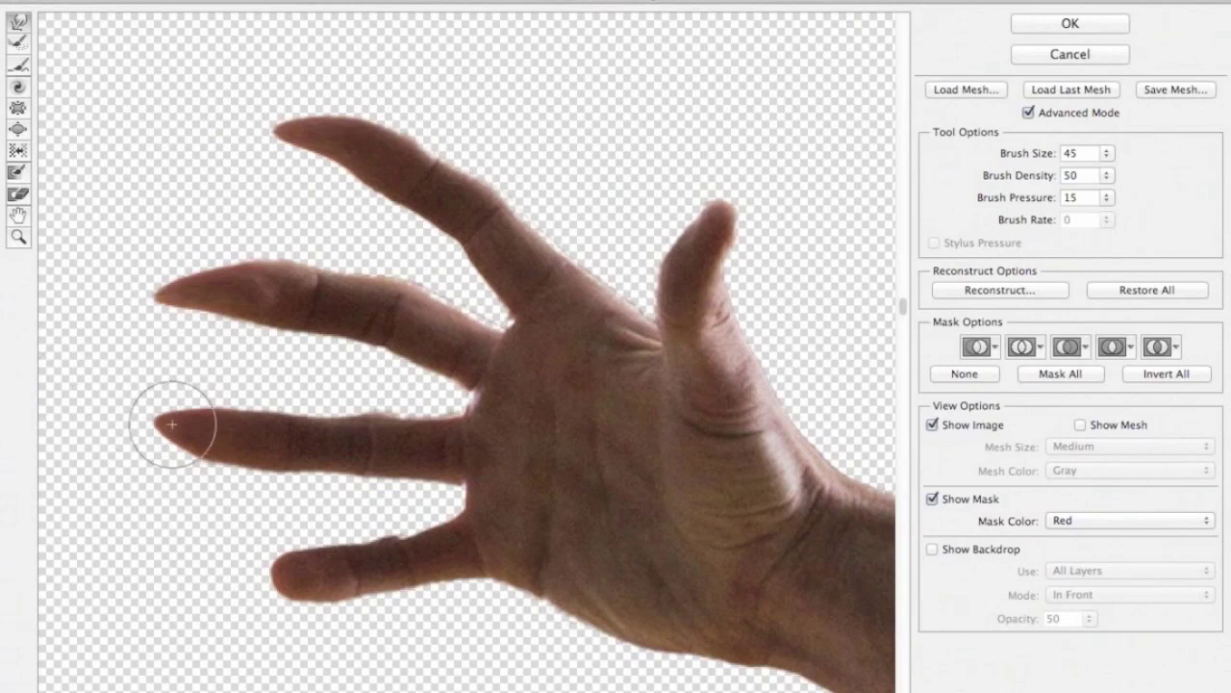
drag(187, 428, 97, 357)
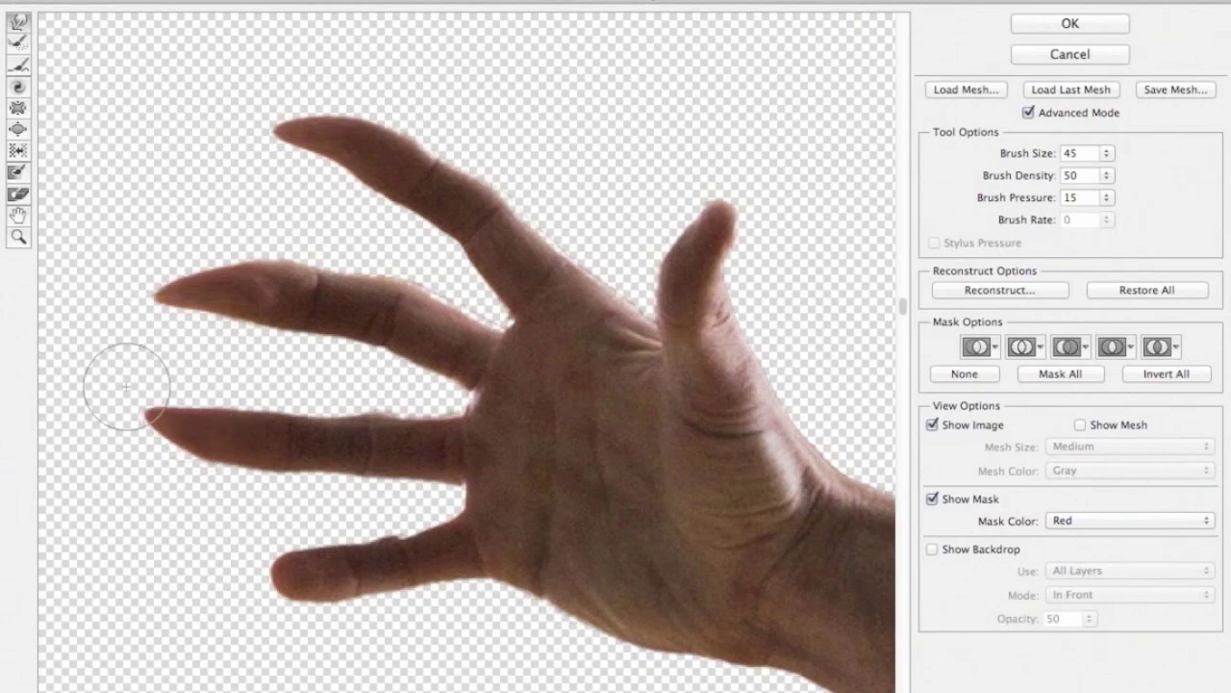
drag(321, 584, 125, 584)
drag(207, 581, 91, 571)
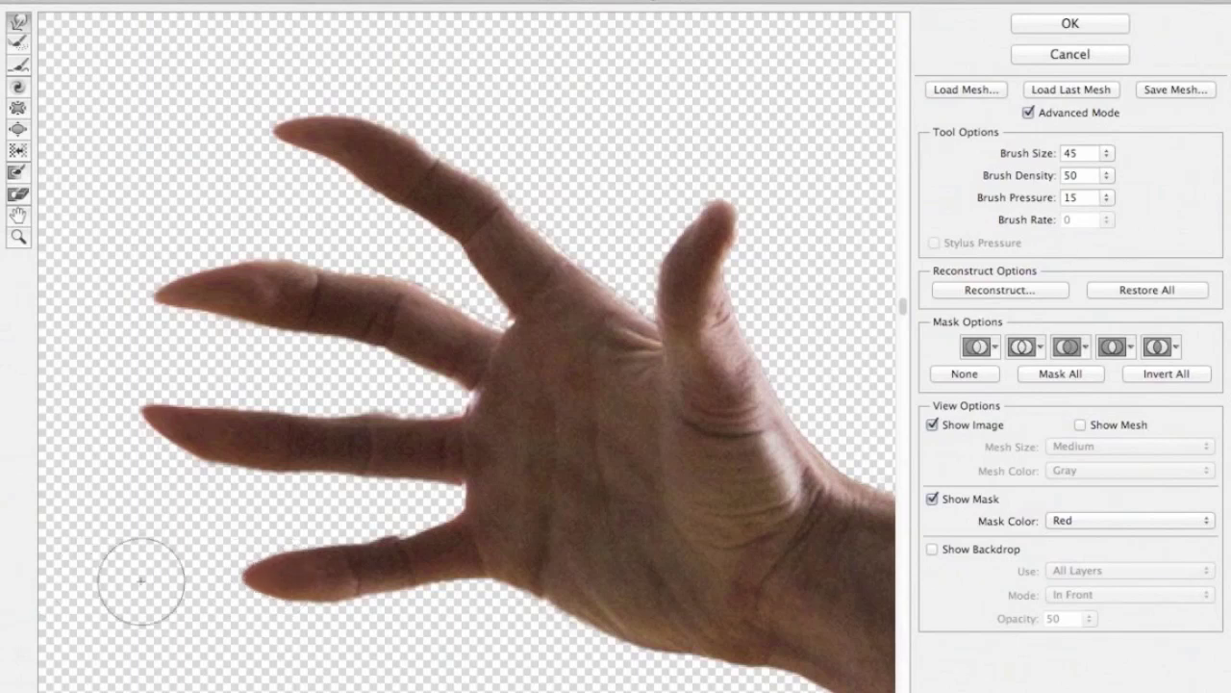
mouse_move(171, 593)
mouse_down()
mouse_move(102, 581)
mouse_move(304, 589)
mouse_move(200, 590)
mouse_move(267, 578)
mouse_move(146, 588)
mouse_move(260, 578)
mouse_move(156, 584)
mouse_move(211, 581)
mouse_move(167, 594)
mouse_move(224, 572)
mouse_move(168, 576)
mouse_move(190, 579)
mouse_move(174, 602)
mouse_move(211, 565)
mouse_move(167, 614)
mouse_move(207, 574)
mouse_move(168, 599)
mouse_move(215, 574)
mouse_move(187, 614)
mouse_move(229, 567)
mouse_move(146, 618)
mouse_move(222, 565)
mouse_move(159, 629)
mouse_move(196, 574)
mouse_move(151, 586)
mouse_up()
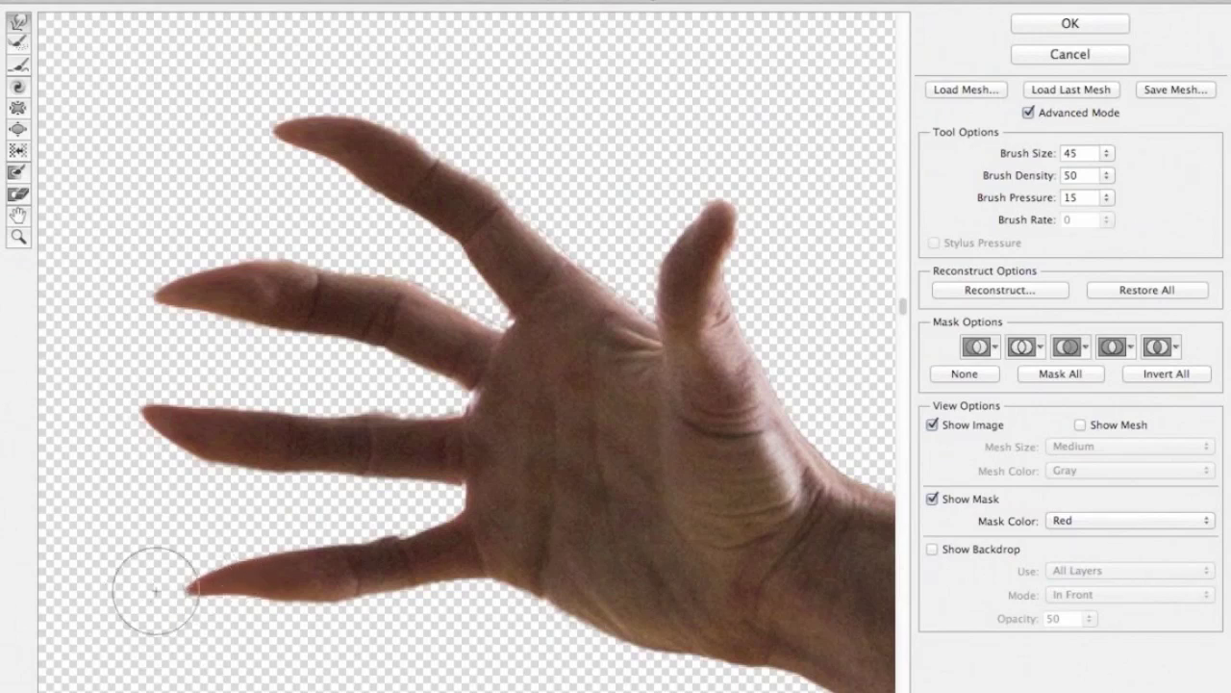
mouse_move(726, 207)
mouse_down()
mouse_move(715, 154)
mouse_move(729, 116)
mouse_up()
mouse_move(717, 186)
mouse_down()
mouse_move(721, 115)
mouse_move(729, 131)
mouse_move(712, 97)
mouse_move(707, 106)
mouse_up()
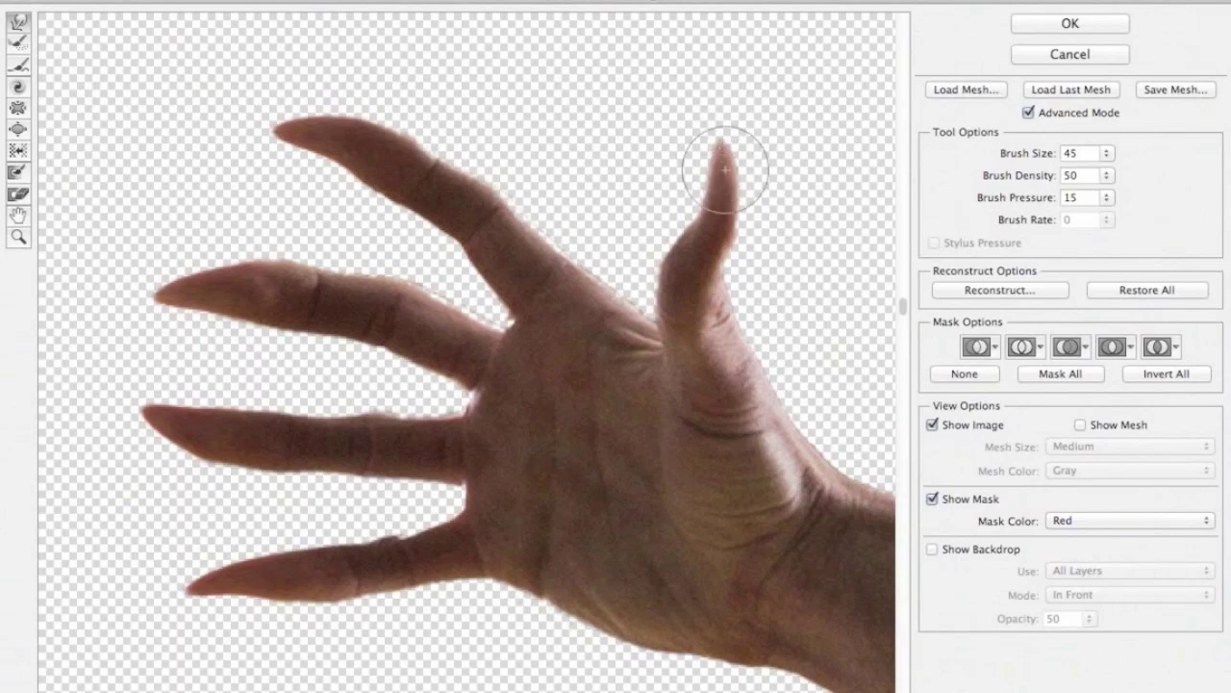
- Stretch the thumb tip of the figure's other hand, on the image's right side, upward into a pointed claw
mouse_move(729, 420)
mouse_down()
mouse_move(641, 418)
mouse_move(734, 404)
mouse_move(143, 400)
mouse_up()
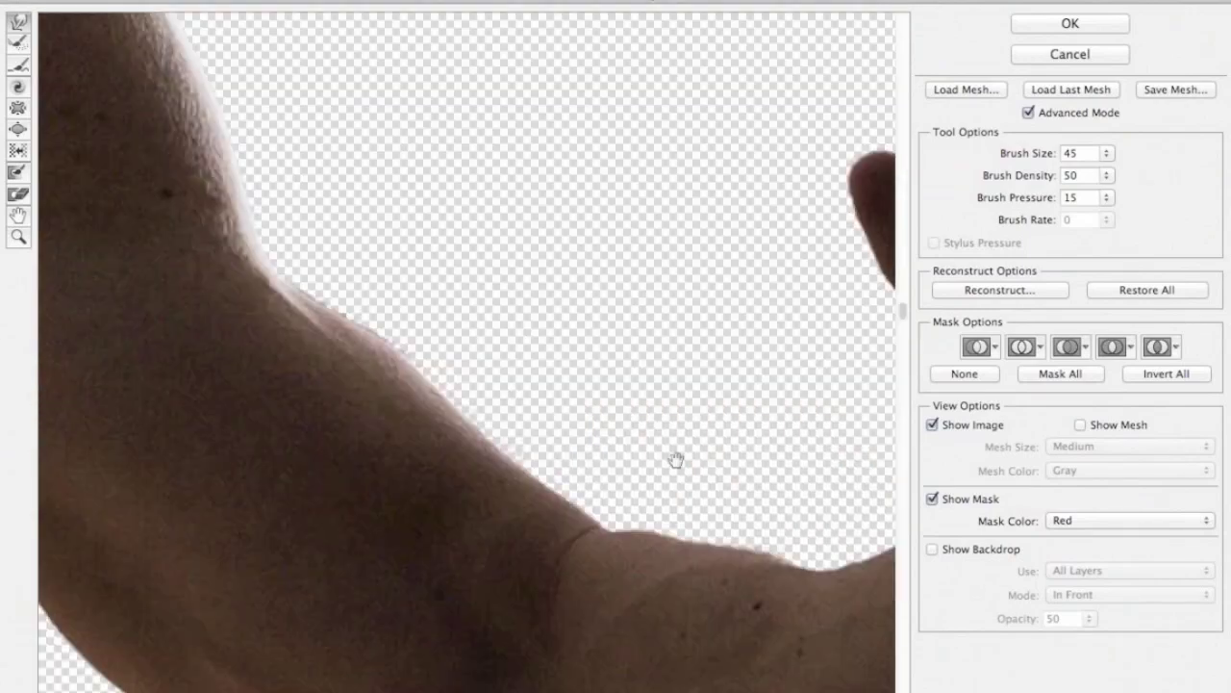
mouse_move(673, 459)
mouse_down()
mouse_move(303, 404)
mouse_move(151, 404)
mouse_move(68, 522)
mouse_up()
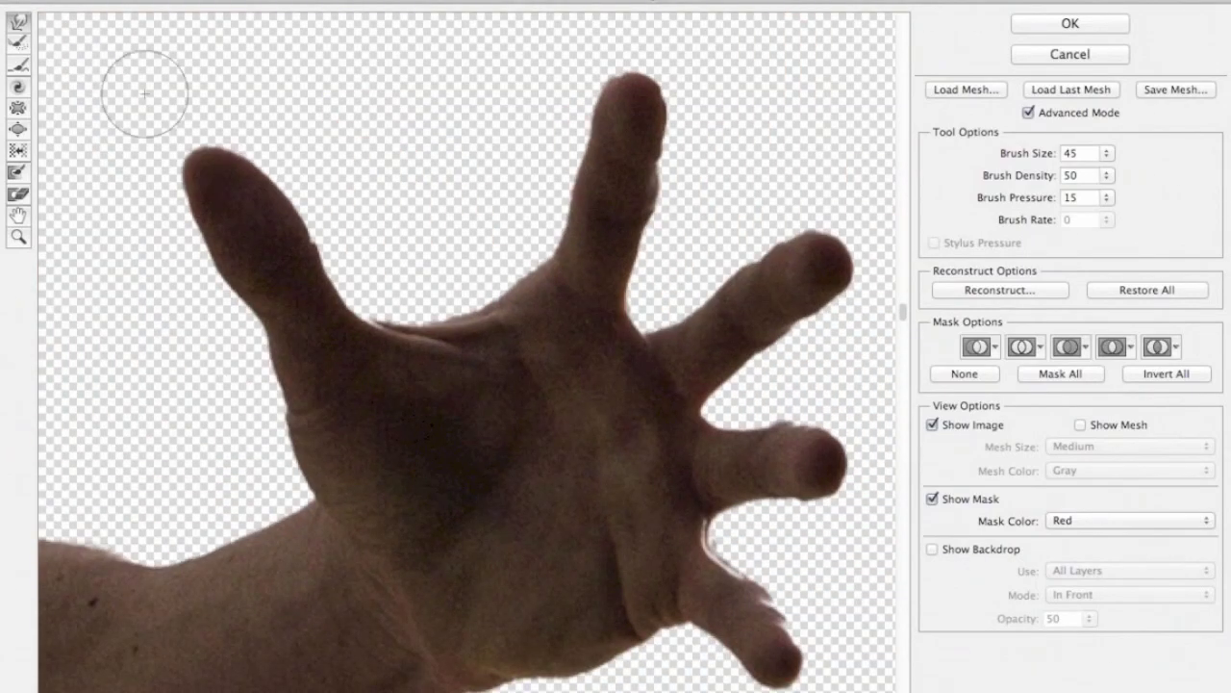
drag(138, 96, 122, 232)
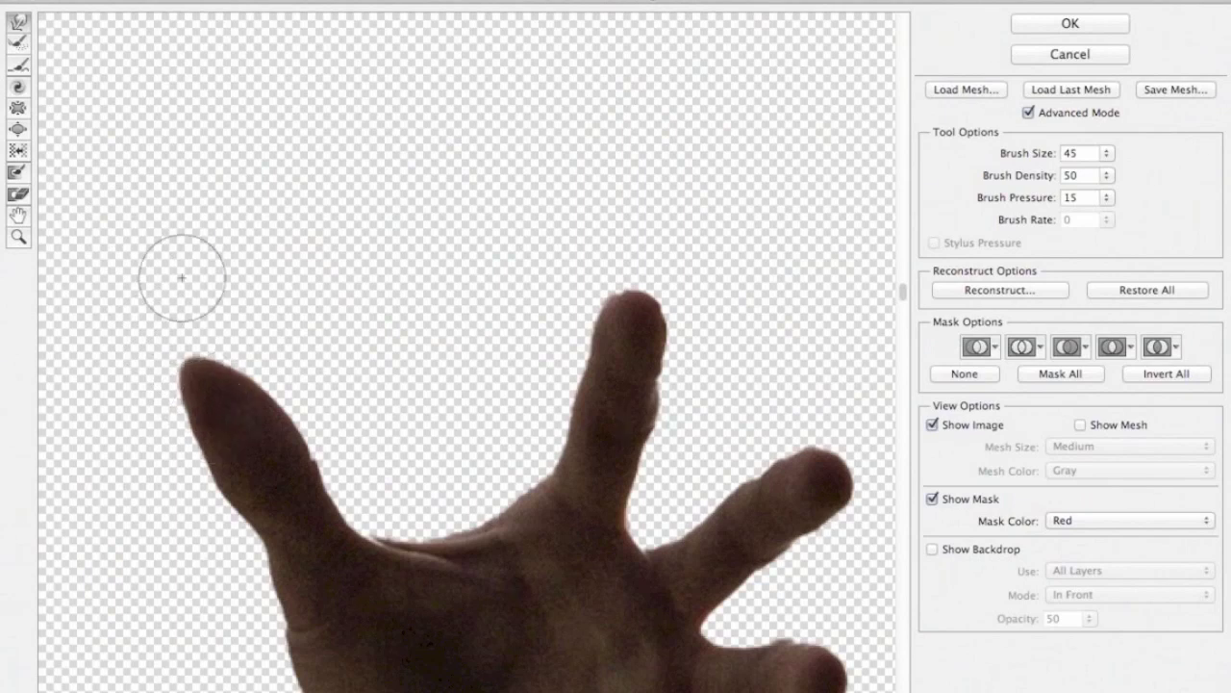
mouse_move(190, 373)
mouse_down()
mouse_move(162, 279)
mouse_move(179, 330)
mouse_move(191, 218)
mouse_up()
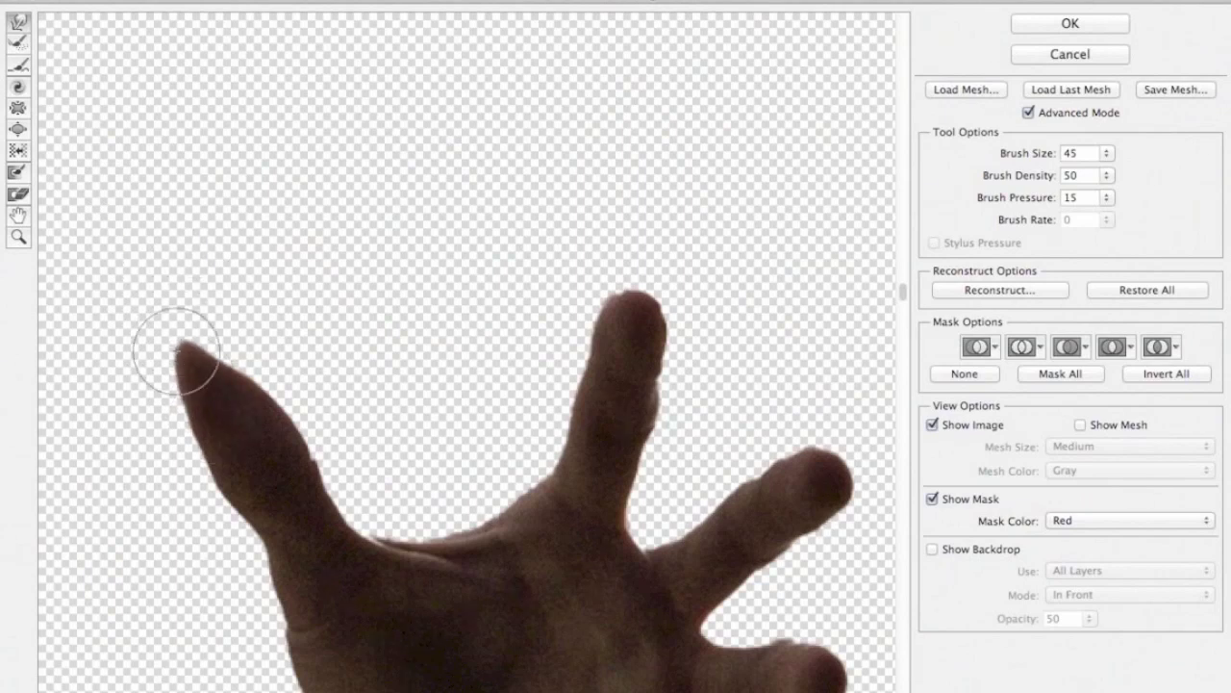
mouse_move(171, 349)
mouse_down()
mouse_move(193, 247)
mouse_move(189, 354)
mouse_move(225, 182)
mouse_up()
drag(215, 357, 234, 253)
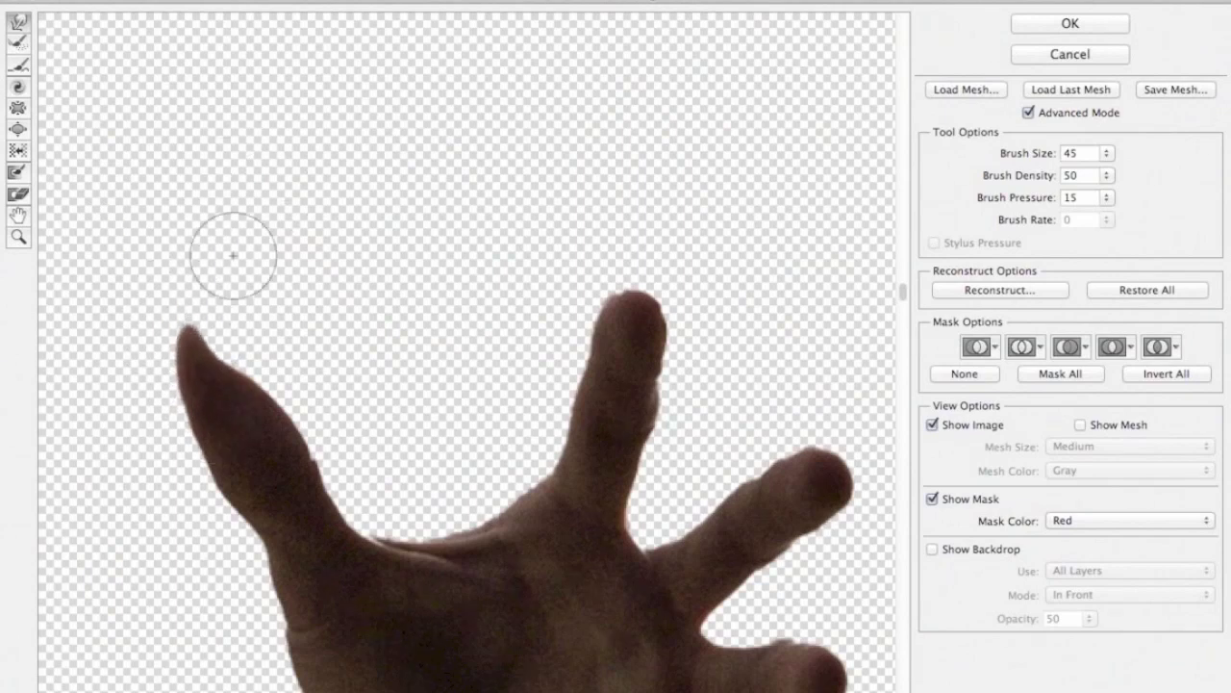
drag(216, 313, 214, 280)
- Warp the index fingertip of that hand upward into a pointed claw, bending its tip slightly toward the thumb
drag(626, 311, 648, 198)
drag(638, 266, 648, 184)
drag(650, 318, 646, 220)
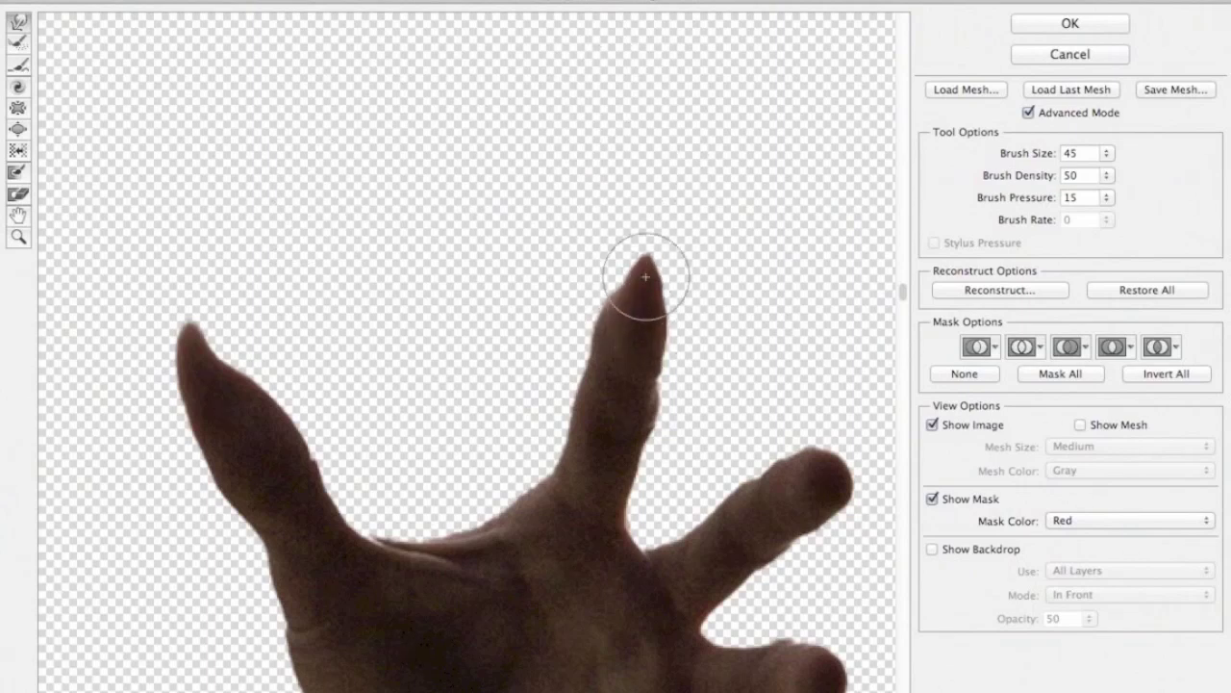
mouse_move(627, 286)
mouse_down()
mouse_move(648, 228)
mouse_move(630, 192)
mouse_up()
drag(659, 317, 600, 138)
mouse_move(640, 291)
mouse_down()
mouse_move(602, 105)
mouse_move(606, 189)
mouse_up()
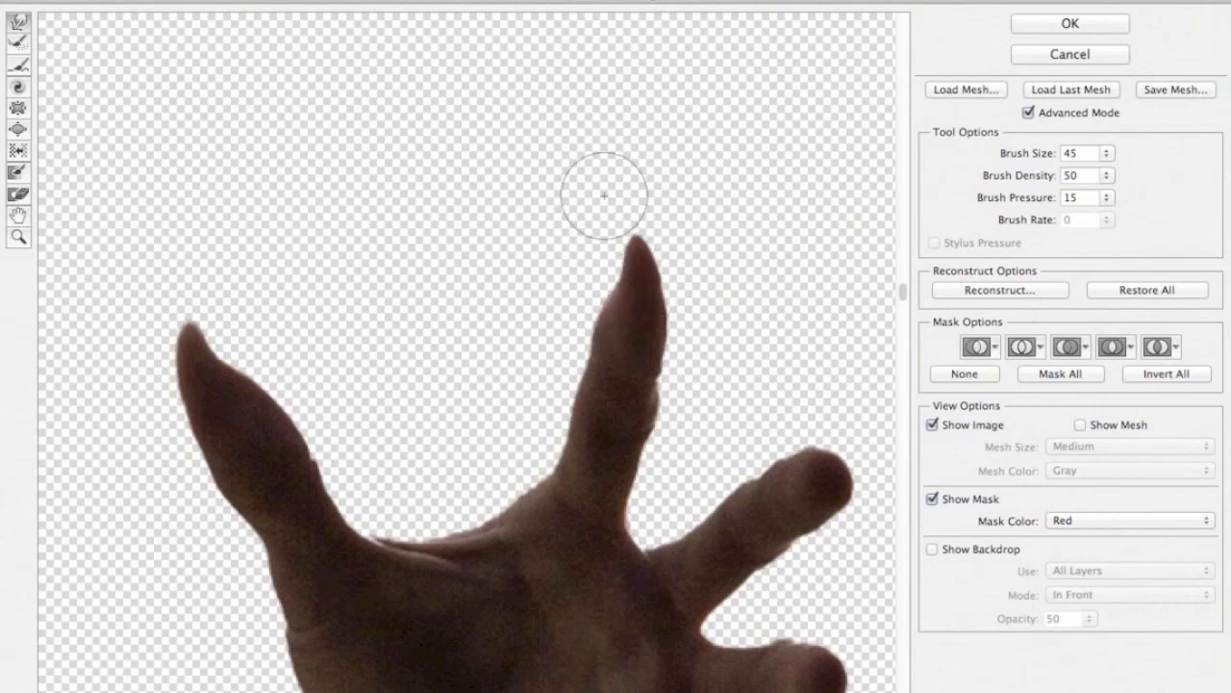
- Raise the Liquify brush pressure to 23 and pull the middle fingertip of the hand up into a curved claw
click(1107, 197)
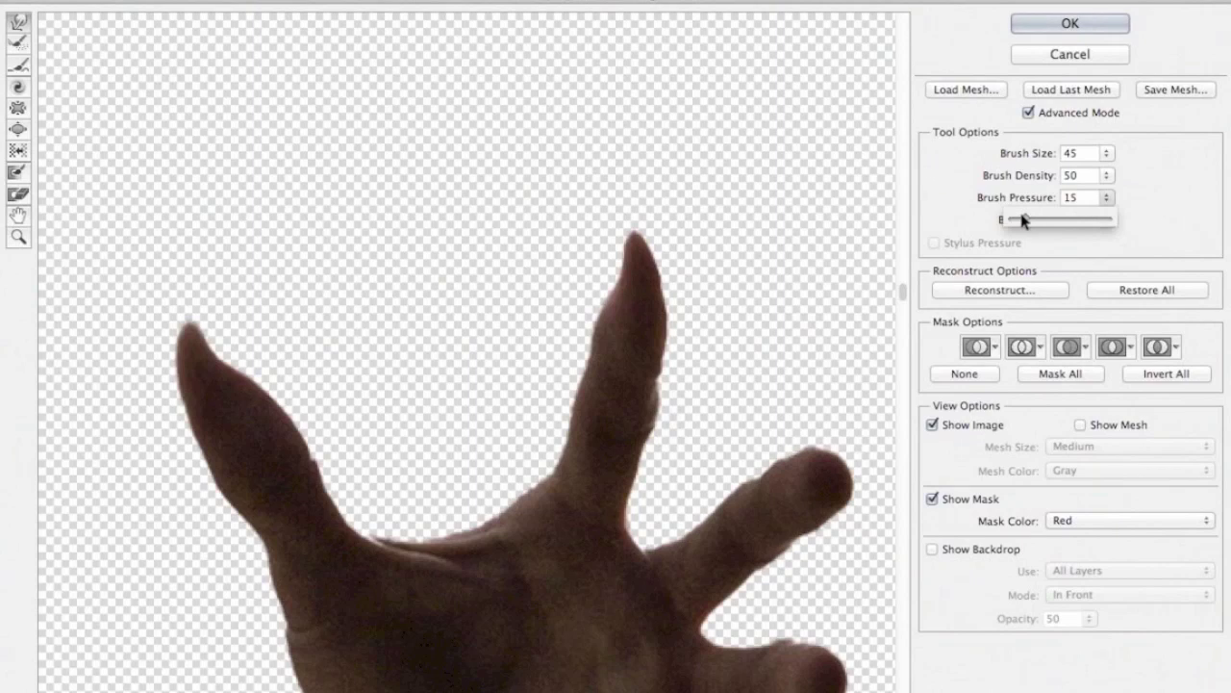
drag(1021, 219, 1032, 220)
drag(819, 484, 638, 490)
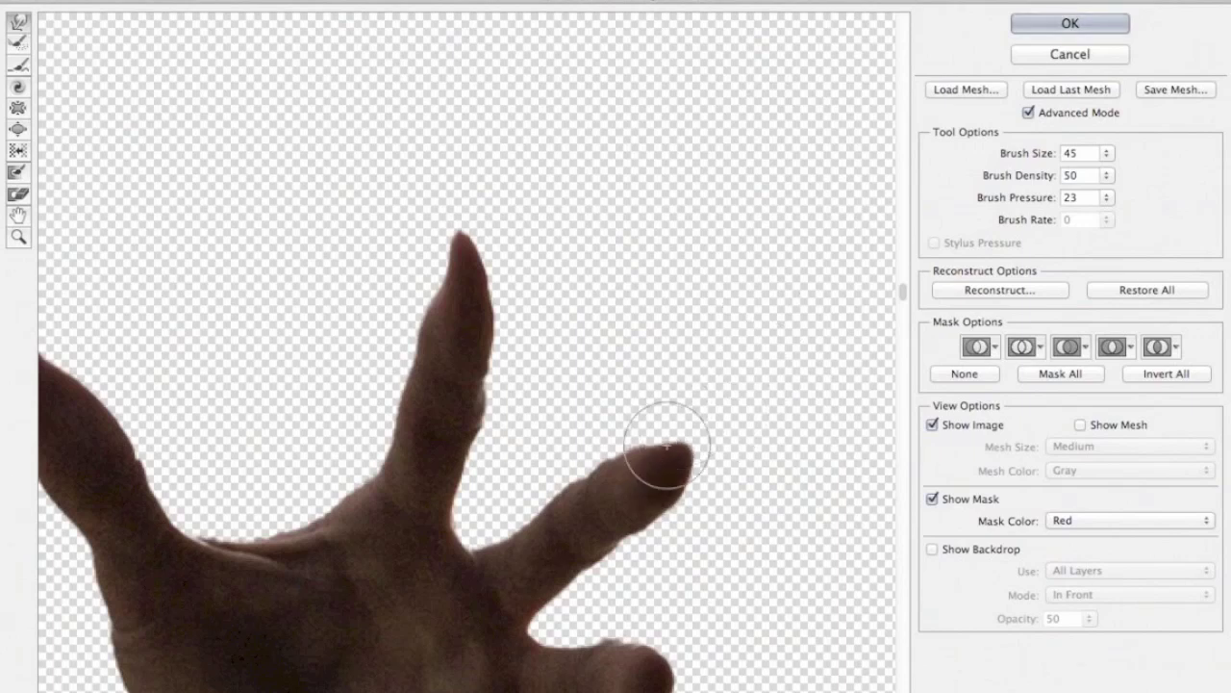
mouse_move(654, 446)
mouse_down()
mouse_move(744, 368)
mouse_move(783, 283)
mouse_up()
mouse_move(701, 439)
mouse_down()
mouse_move(737, 357)
mouse_move(701, 404)
mouse_move(712, 330)
mouse_up()
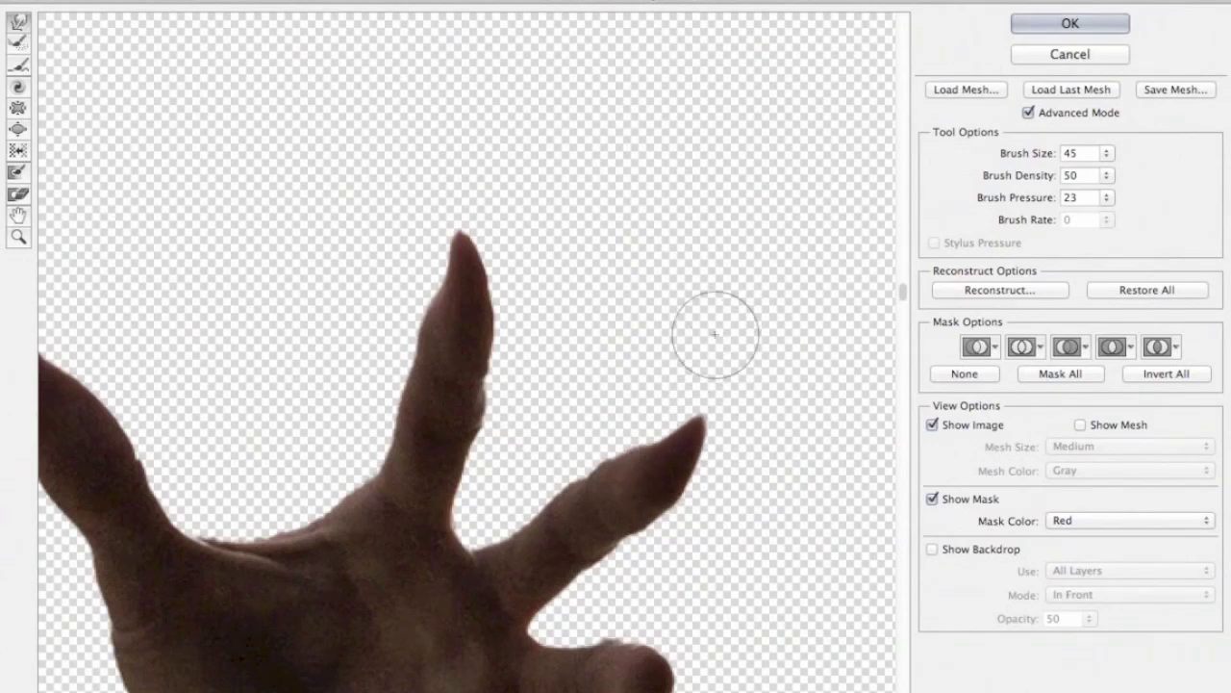
mouse_move(689, 432)
mouse_down()
mouse_move(685, 440)
mouse_move(697, 423)
mouse_up()
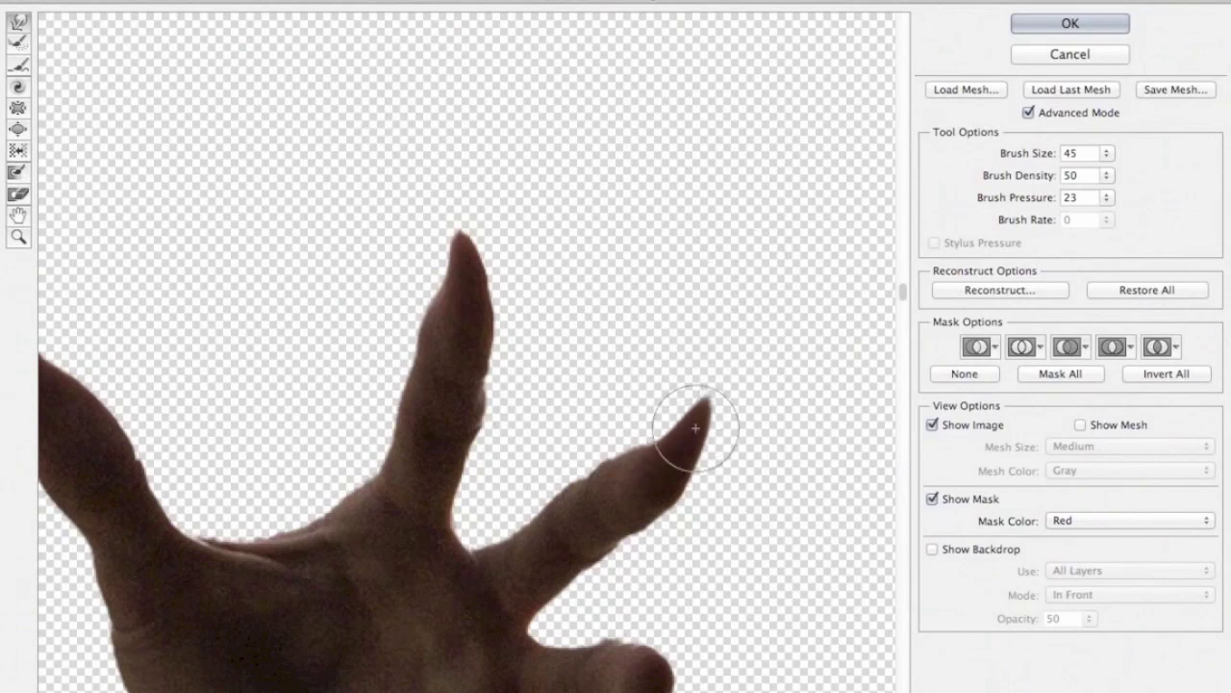
- Warp the ring fingertip of the same hand outward into a long pointed claw, tilting its tip slightly downward
drag(517, 537, 524, 192)
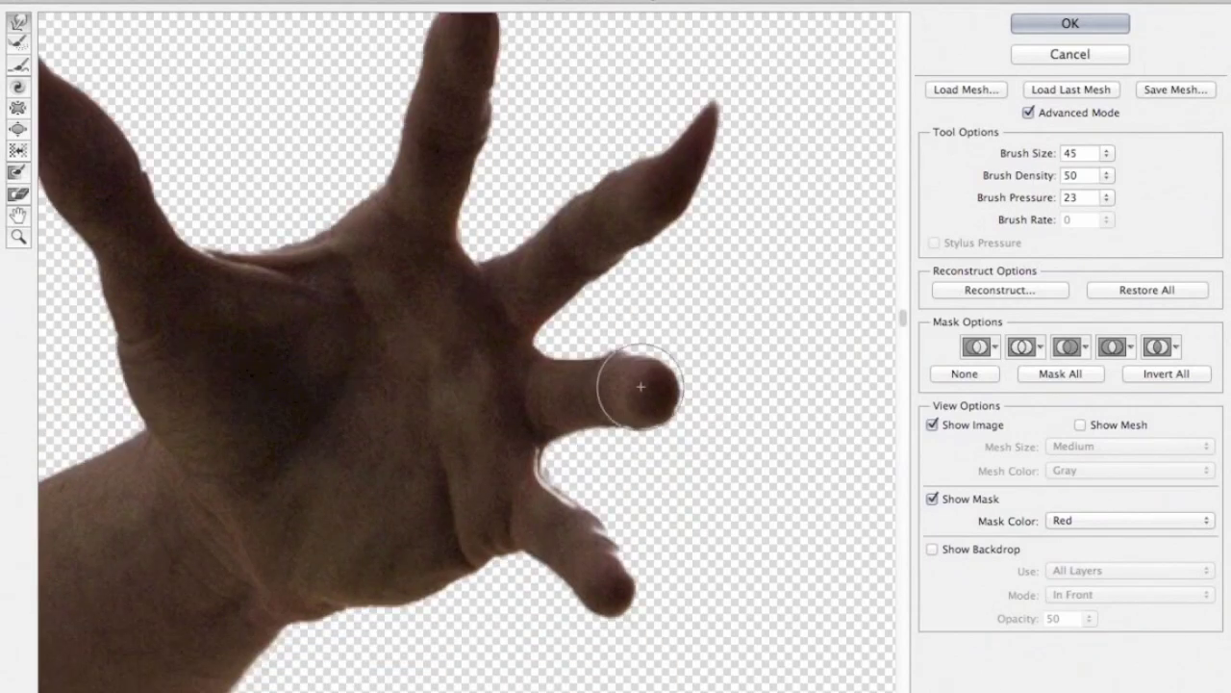
mouse_move(619, 387)
mouse_down()
mouse_move(814, 397)
mouse_move(740, 391)
mouse_move(772, 390)
mouse_up()
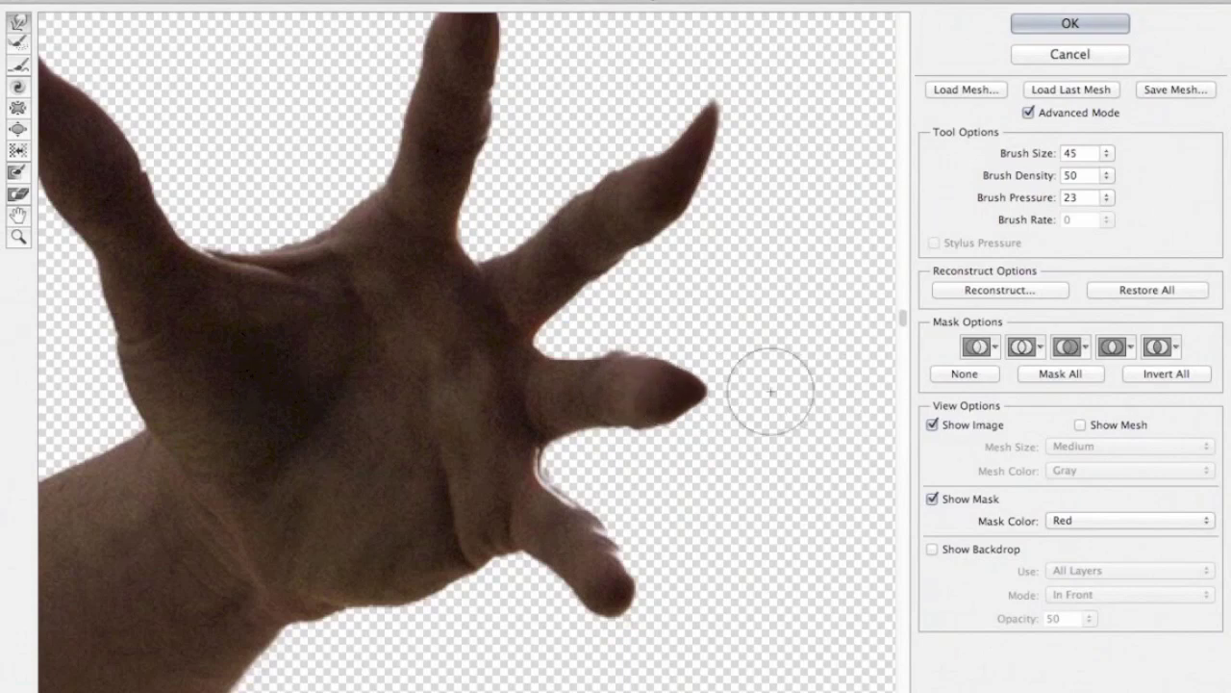
drag(636, 380, 814, 385)
mouse_move(679, 386)
mouse_down()
mouse_move(852, 390)
mouse_move(797, 387)
mouse_move(834, 473)
mouse_up()
mouse_move(764, 407)
mouse_down()
mouse_move(817, 452)
mouse_move(830, 503)
mouse_up()
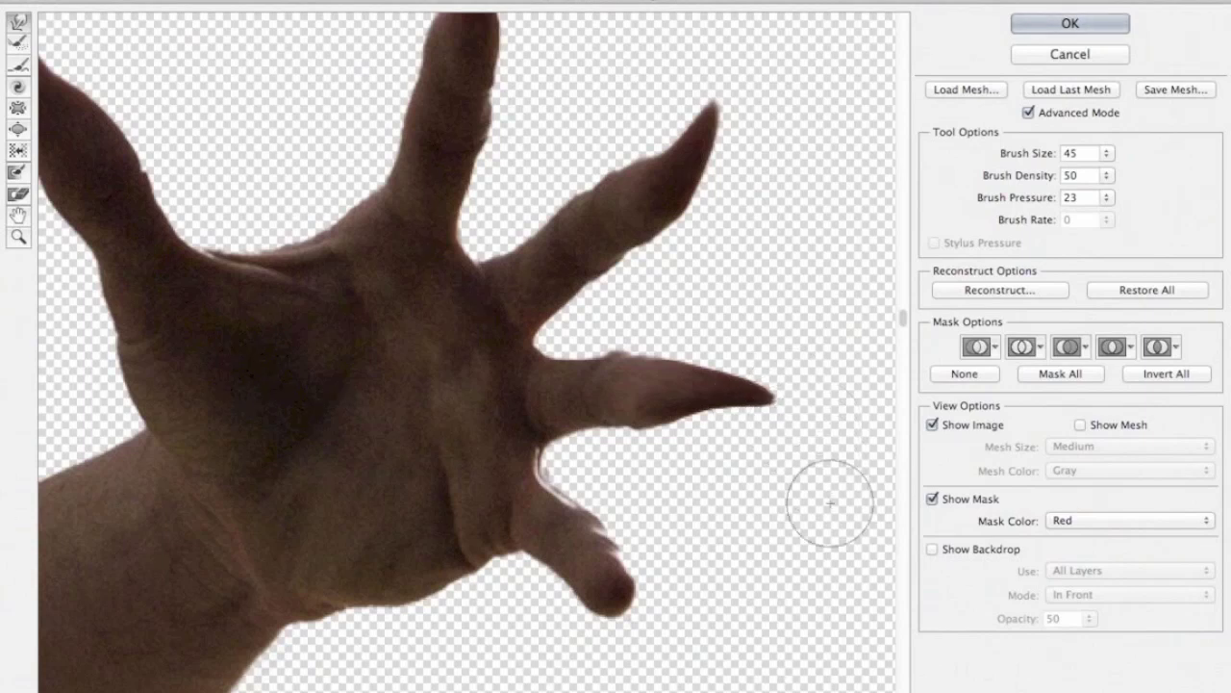
- Stretch the little fingertip of that hand diagonally down and away from the palm into a pointed claw
drag(577, 588, 717, 680)
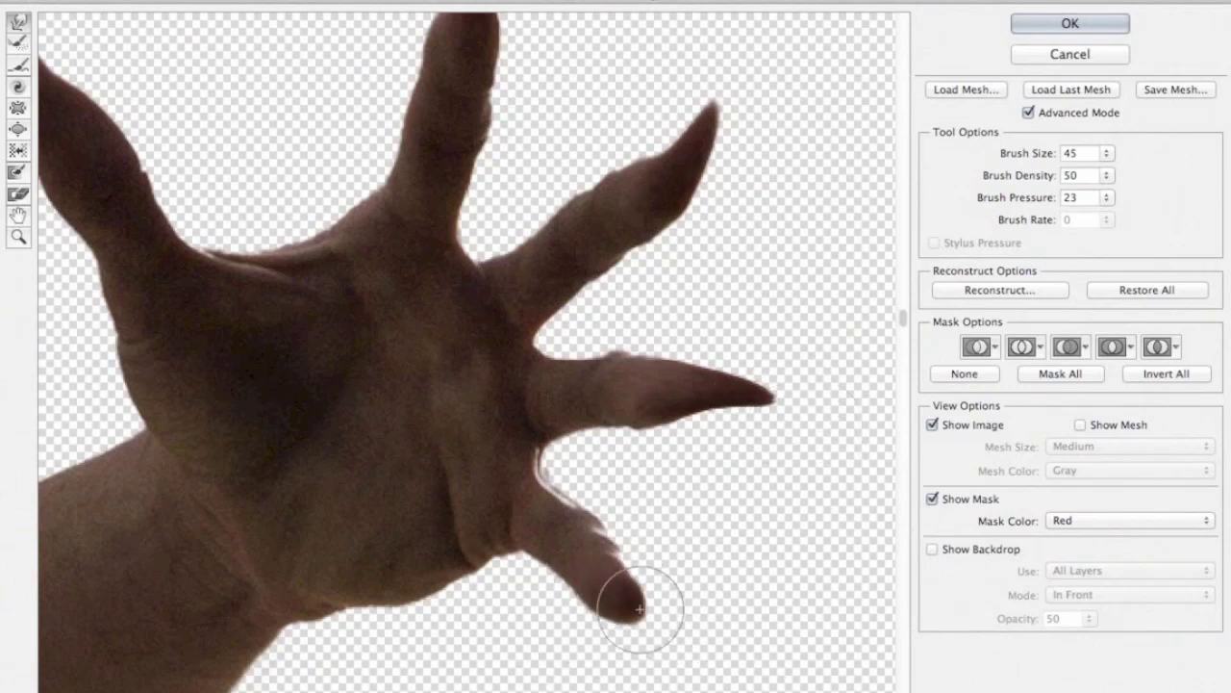
drag(626, 591, 742, 668)
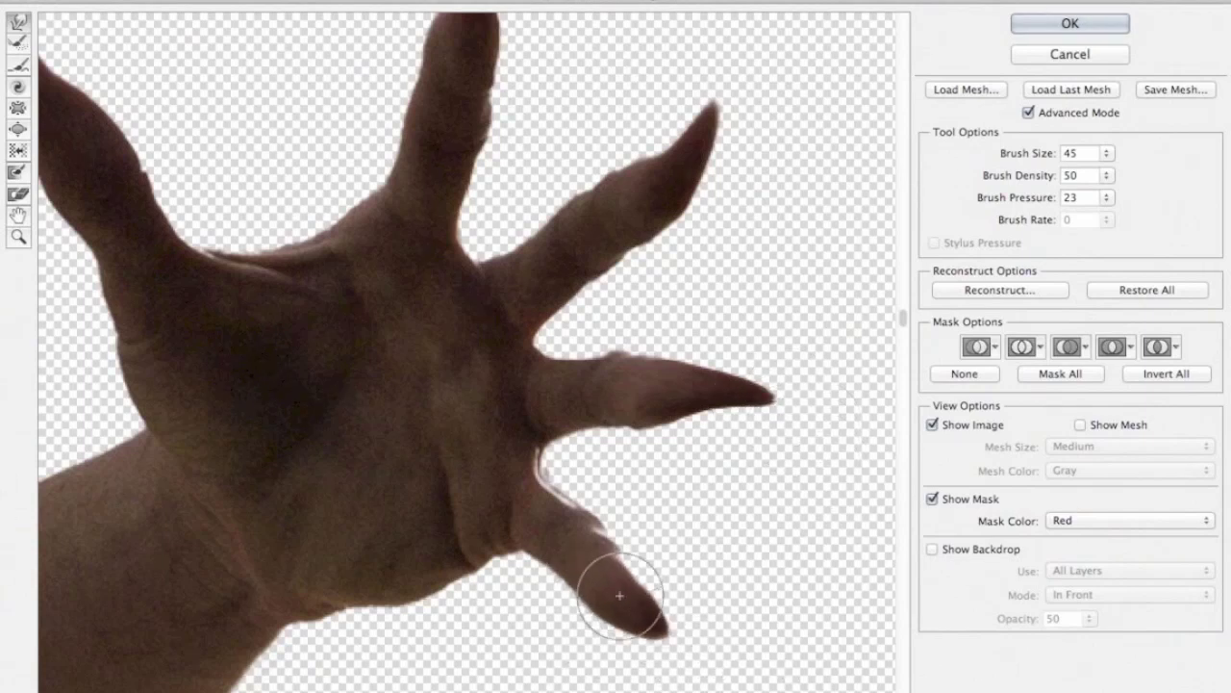
scroll(616, 587, down, 5)
mouse_move(725, 484)
mouse_down()
mouse_move(772, 495)
mouse_move(659, 437)
mouse_move(814, 509)
mouse_up()
mouse_move(362, 196)
mouse_down()
mouse_move(343, 203)
mouse_move(335, 305)
mouse_move(415, 412)
mouse_up()
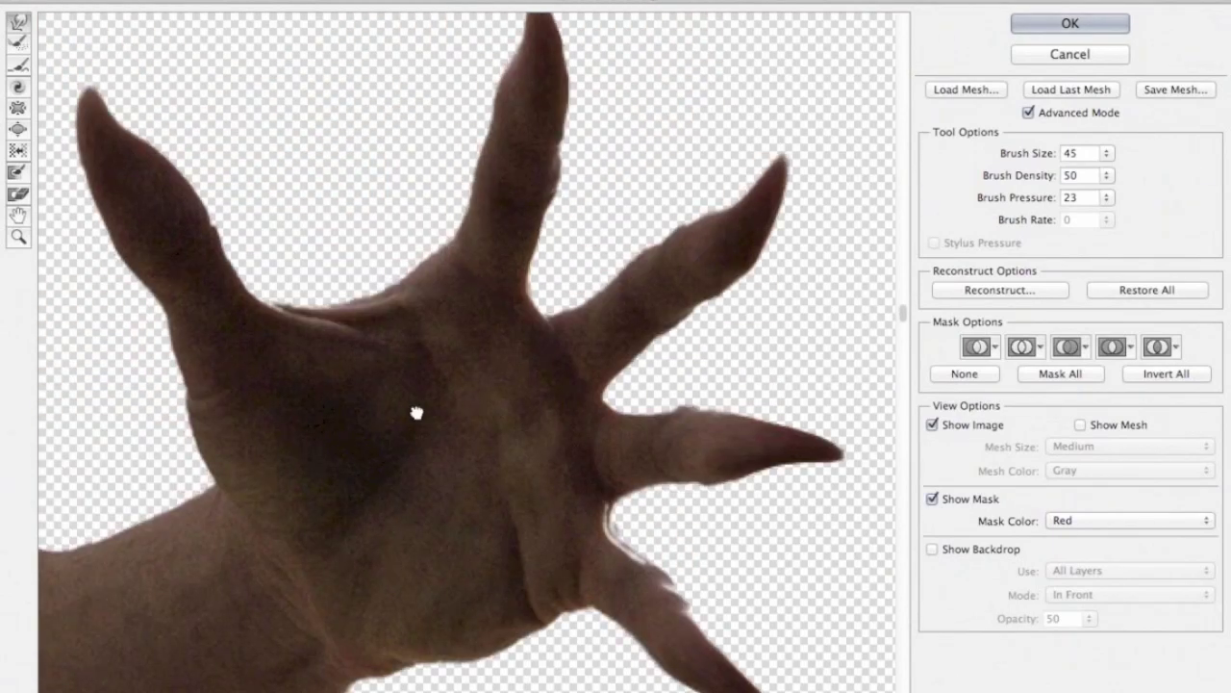
- Compare the clawed hand with the original using Show Backdrop, hide the backdrop again and apply the Liquify filter
click(931, 551)
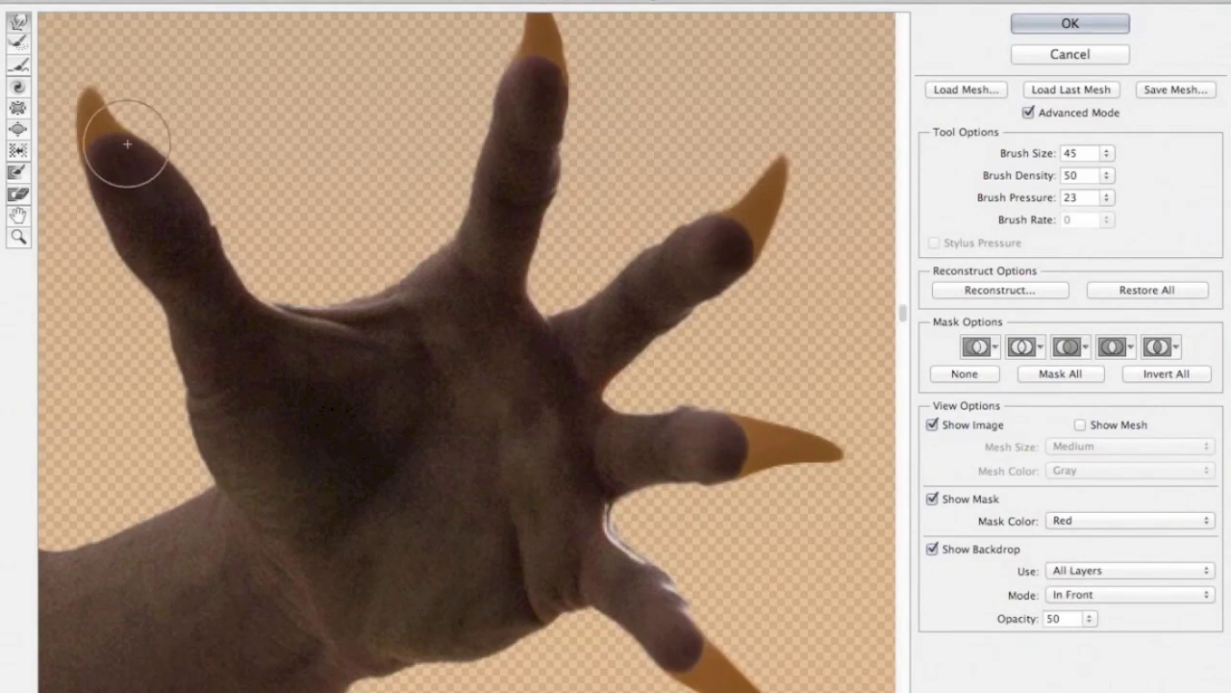
click(932, 550)
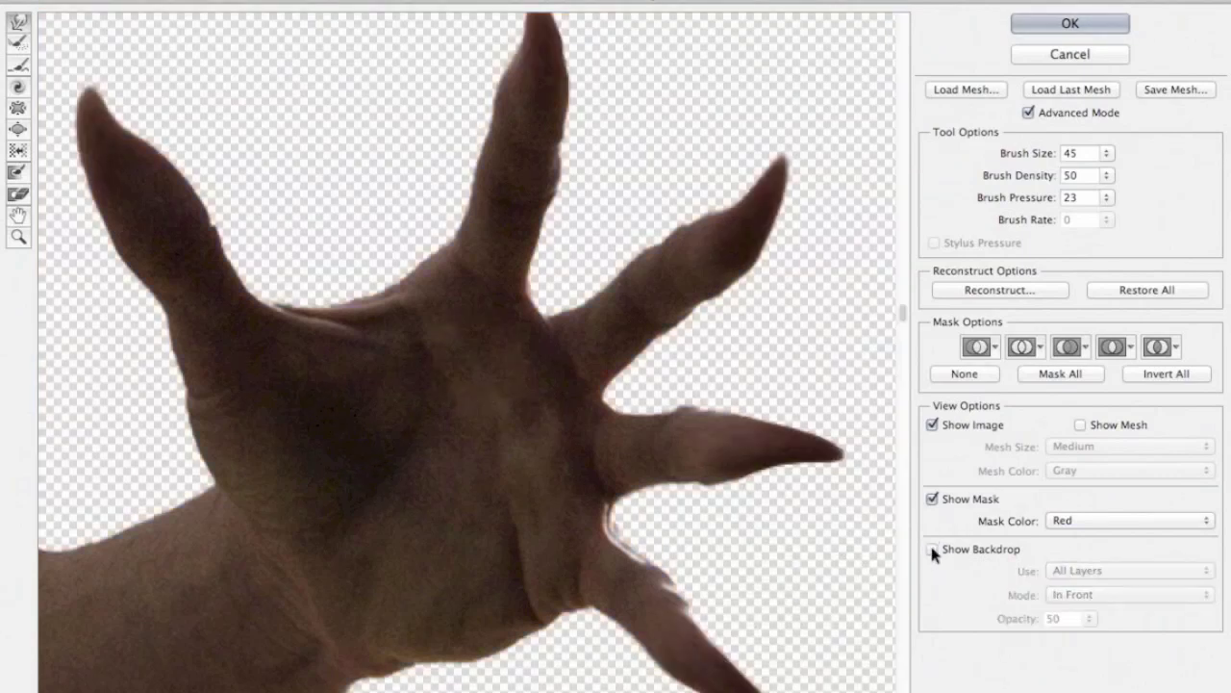
click(1044, 26)
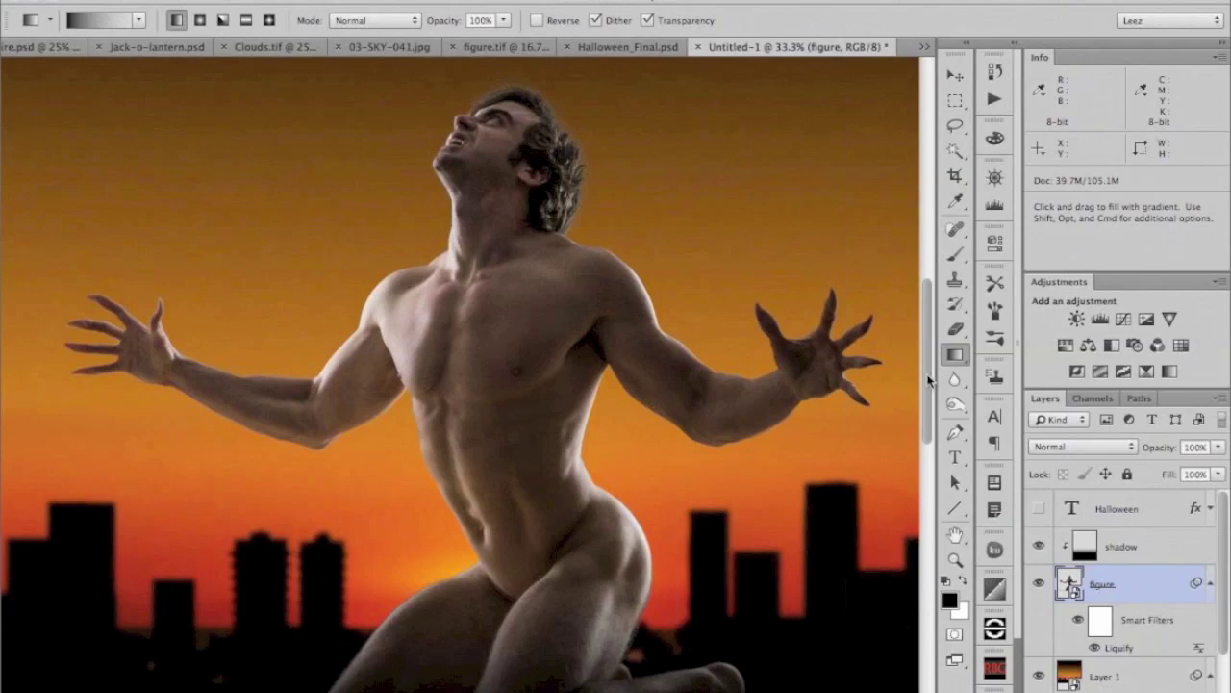
mouse_move(928, 380)
mouse_down()
mouse_move(929, 400)
mouse_move(936, 377)
mouse_up()
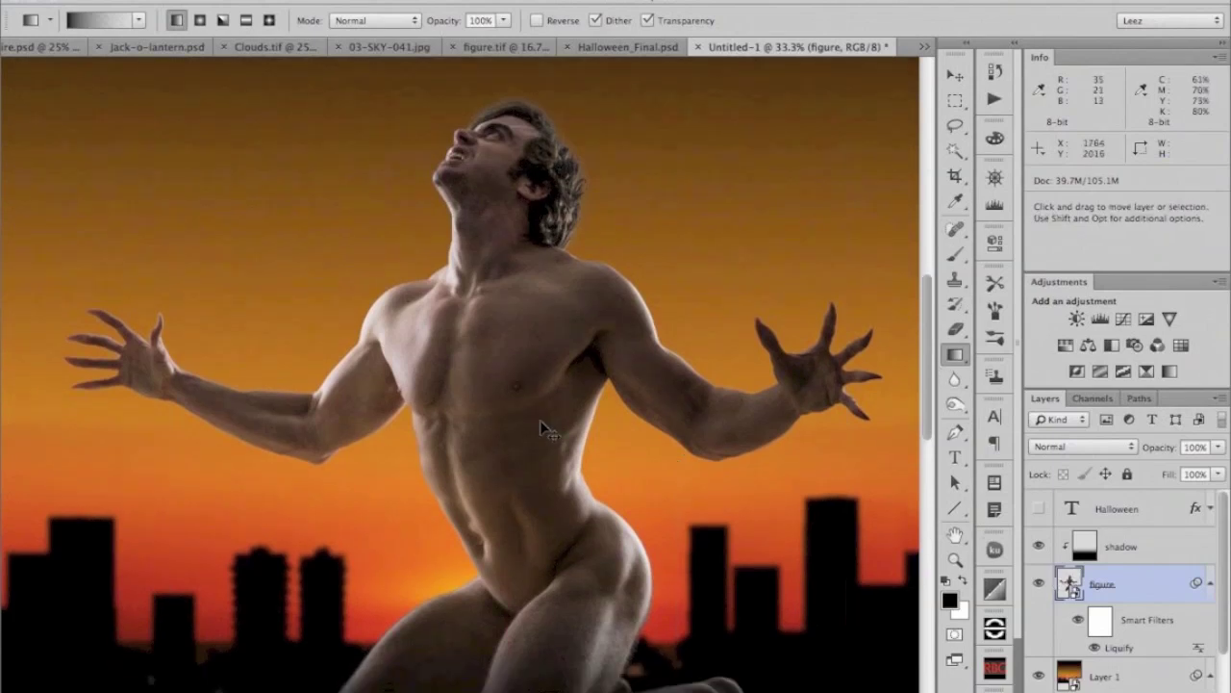
scroll(541, 430, down, 1)
drag(500, 366, 481, 387)
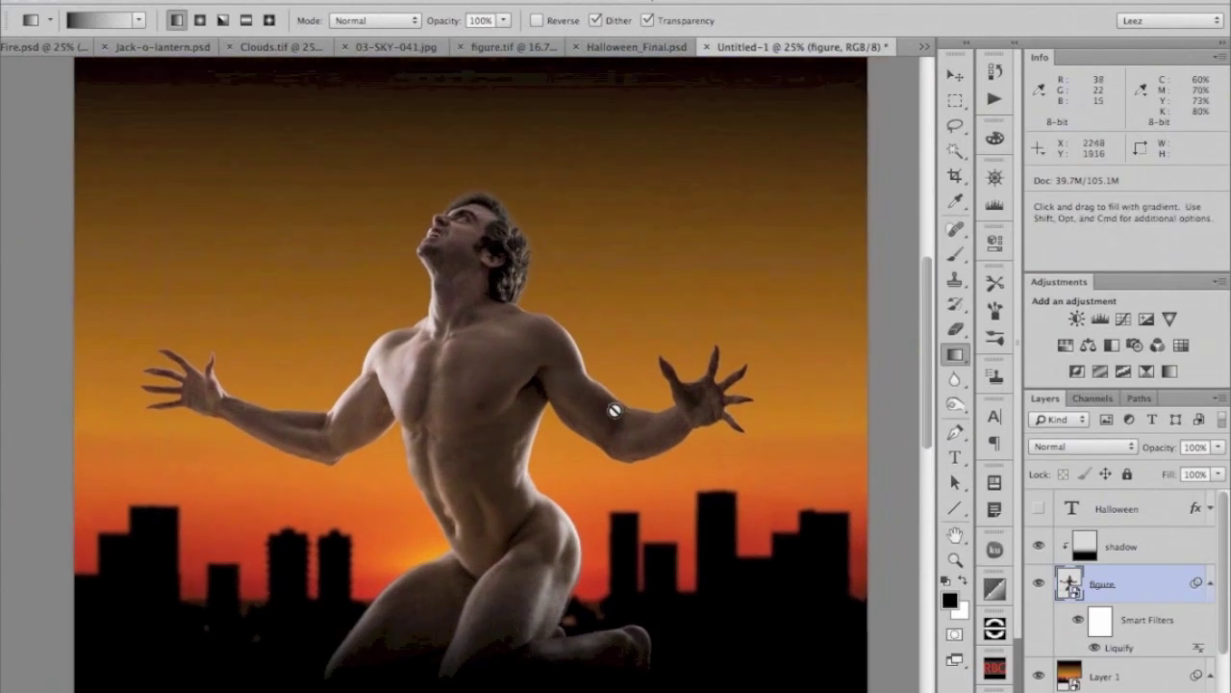
- Add a Hue/Saturation adjustment directly above the skyline's Layer 1 and set its Hue to -119
click(1067, 677)
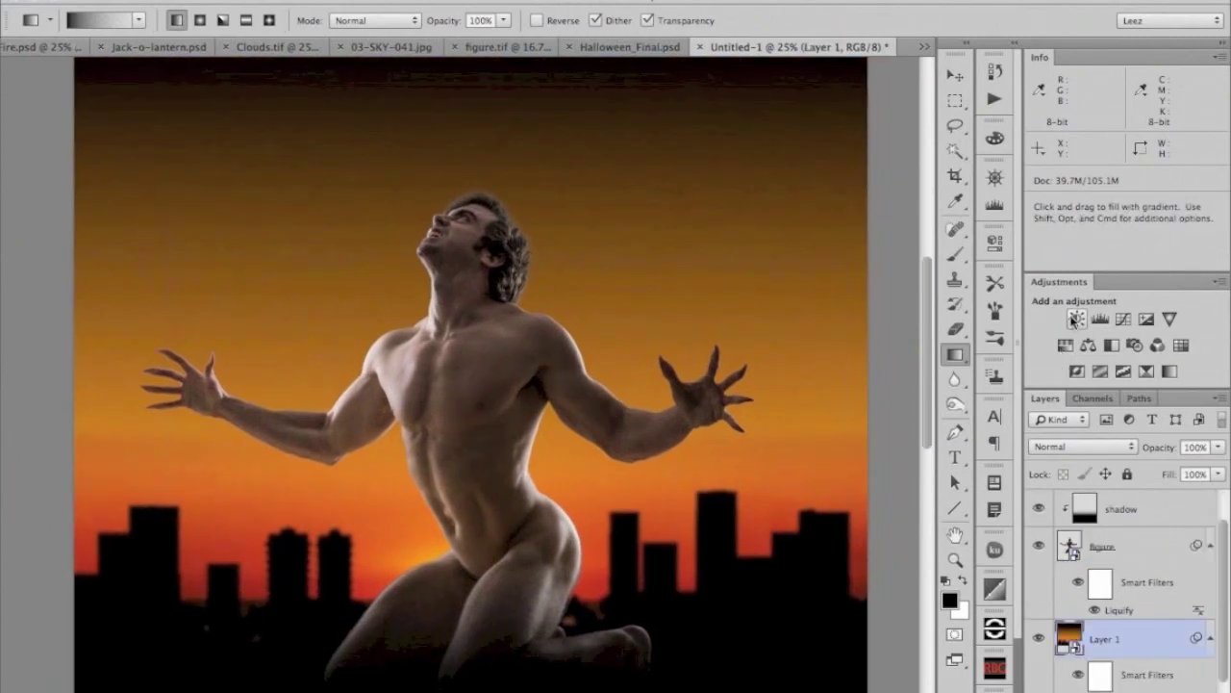
click(1065, 346)
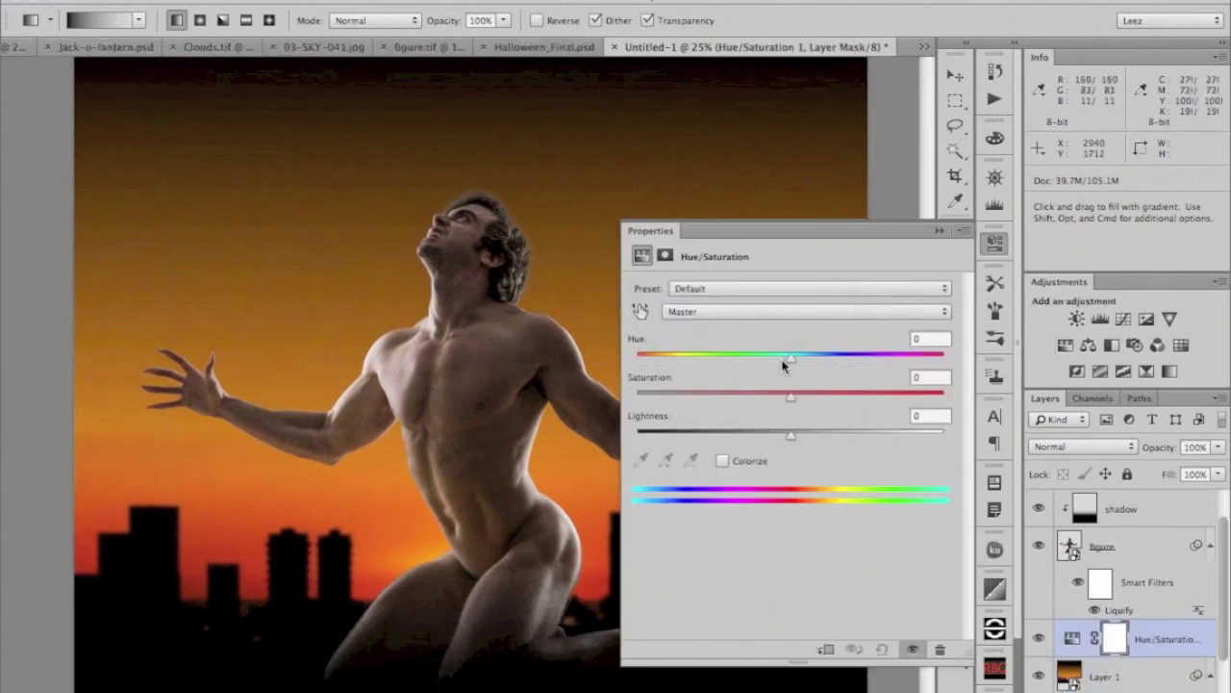
drag(795, 363, 673, 355)
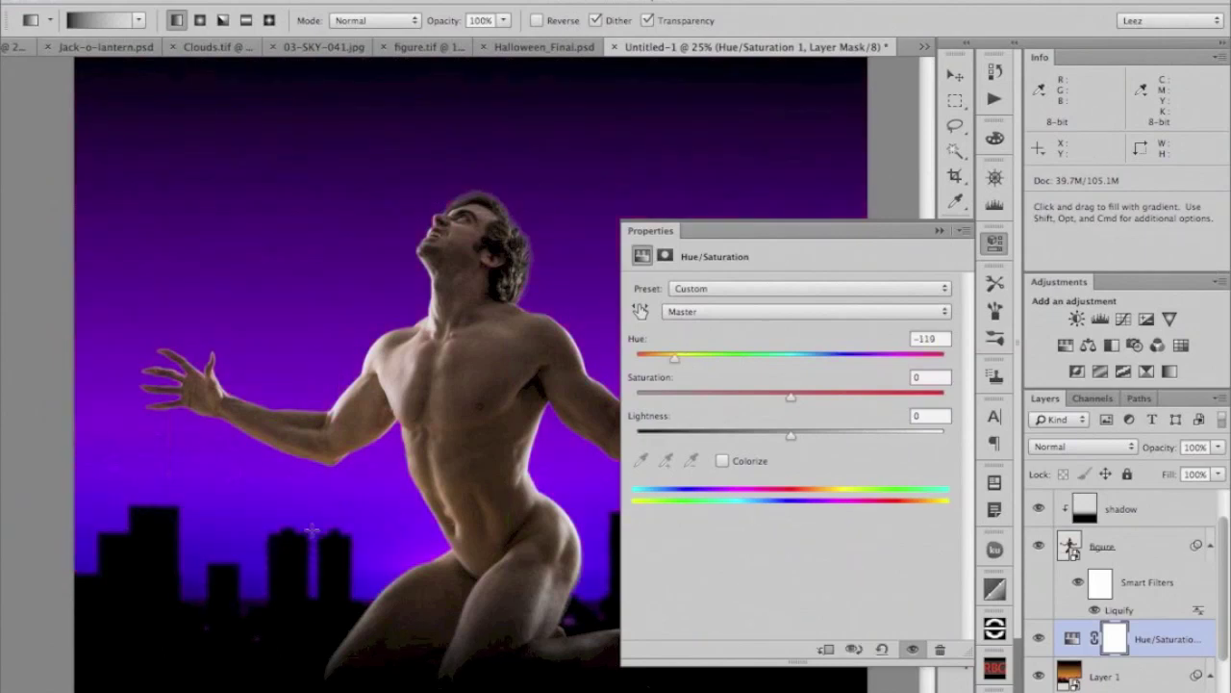
click(938, 232)
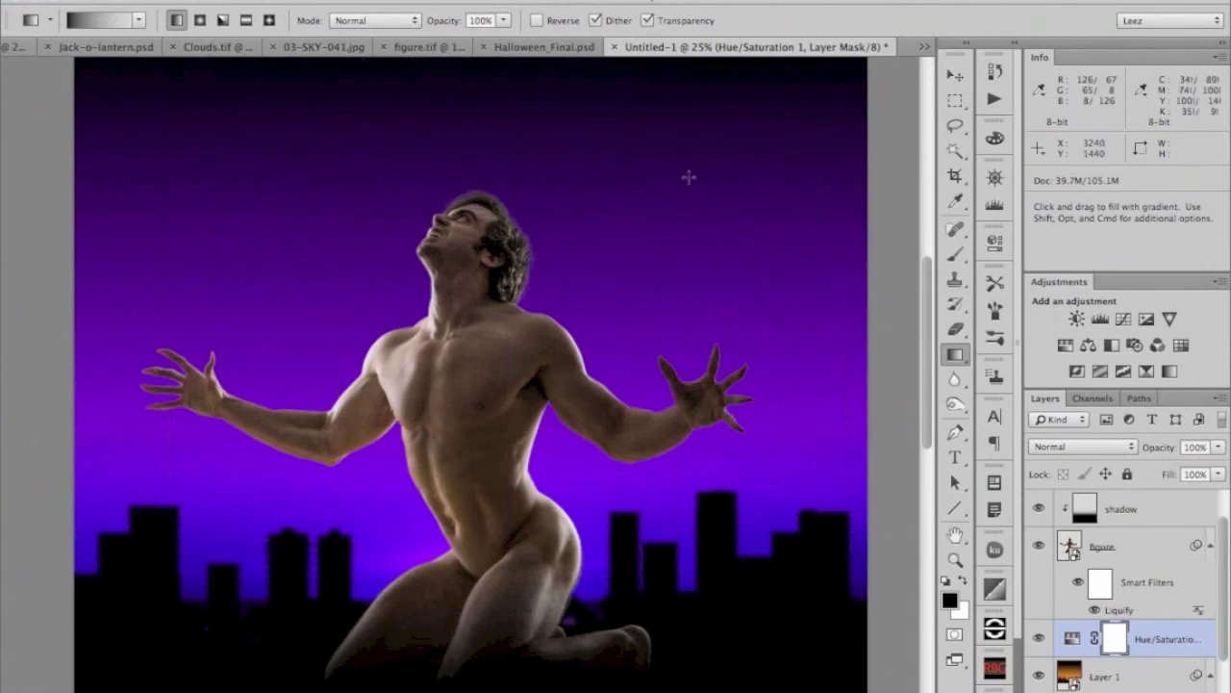
- Switch to Jack-o-lantern.psd and delete the jack layer's mask without applying it
click(104, 47)
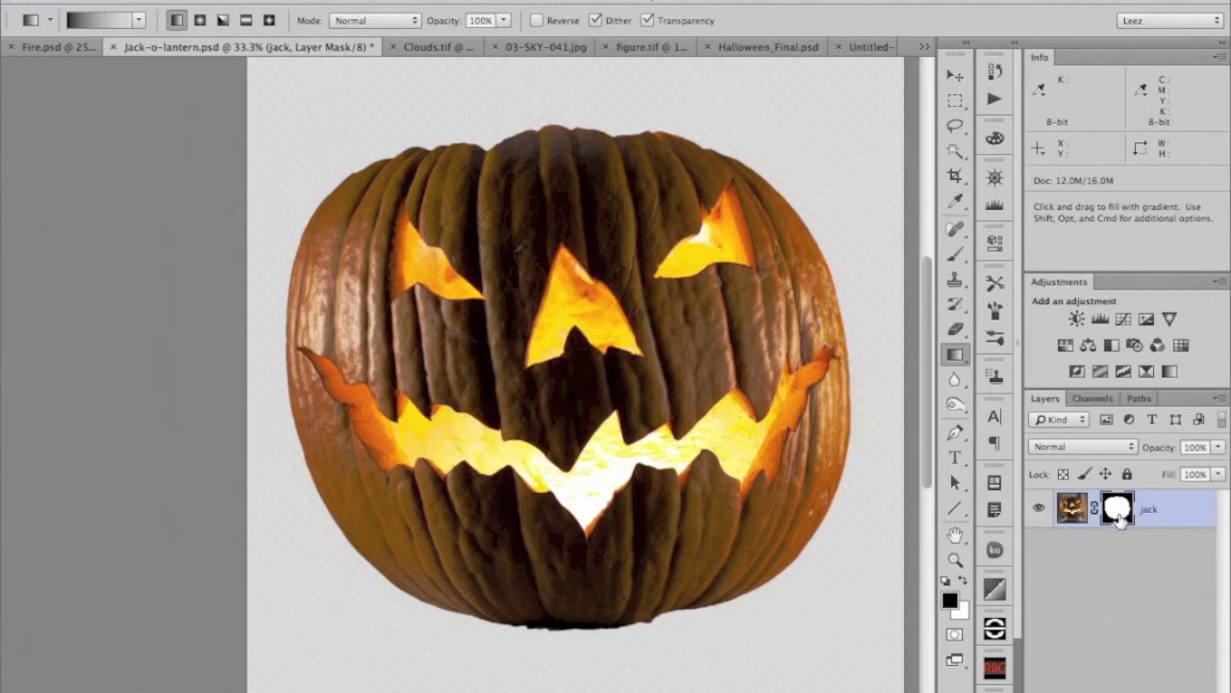
drag(1119, 520, 1179, 664)
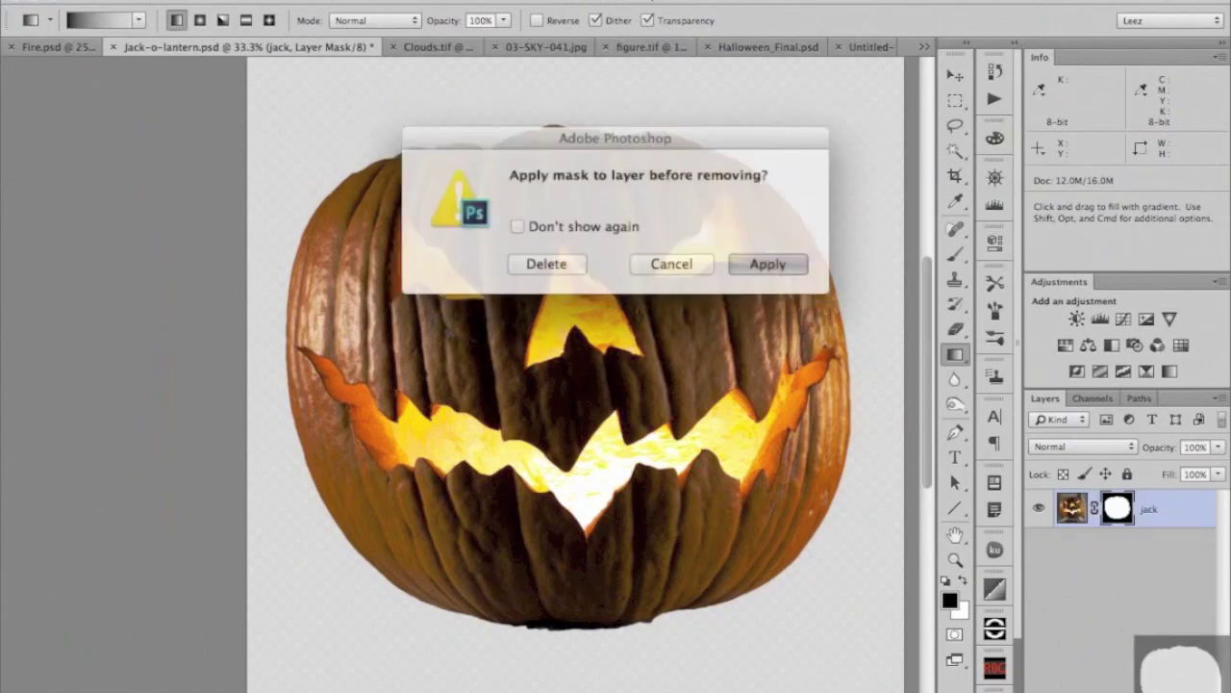
click(546, 264)
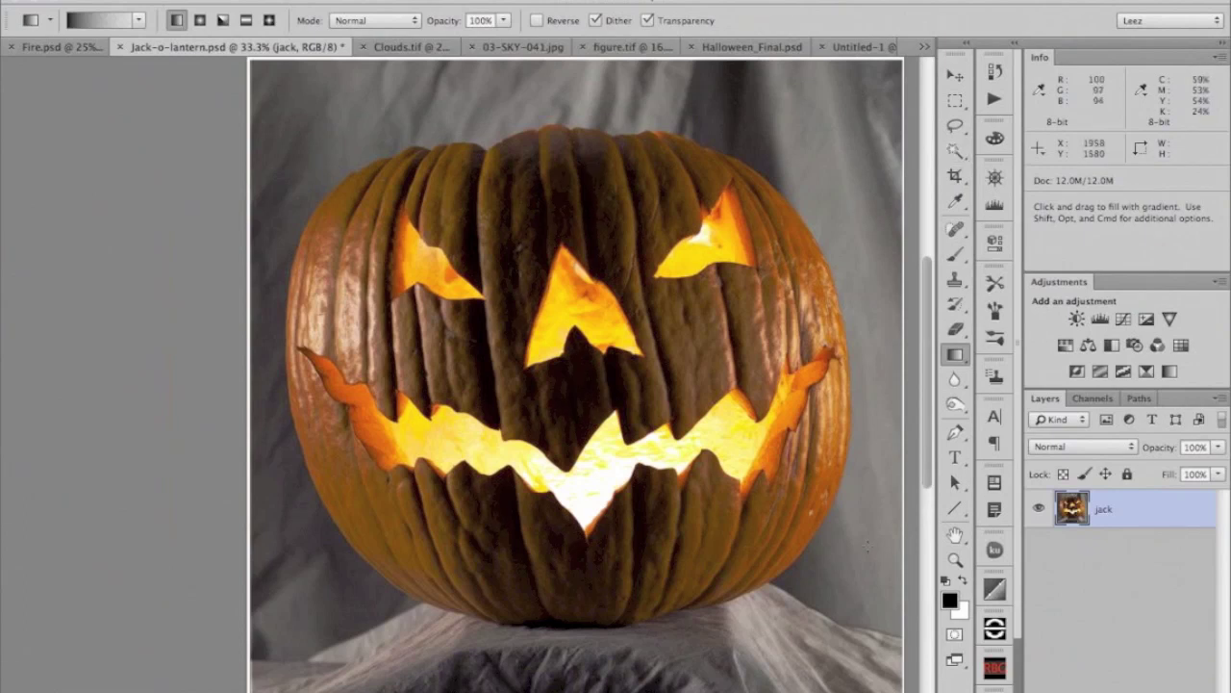
- Select the whole pumpkin with the Quick Selection tool and add a layer mask that hides its background
click(955, 154)
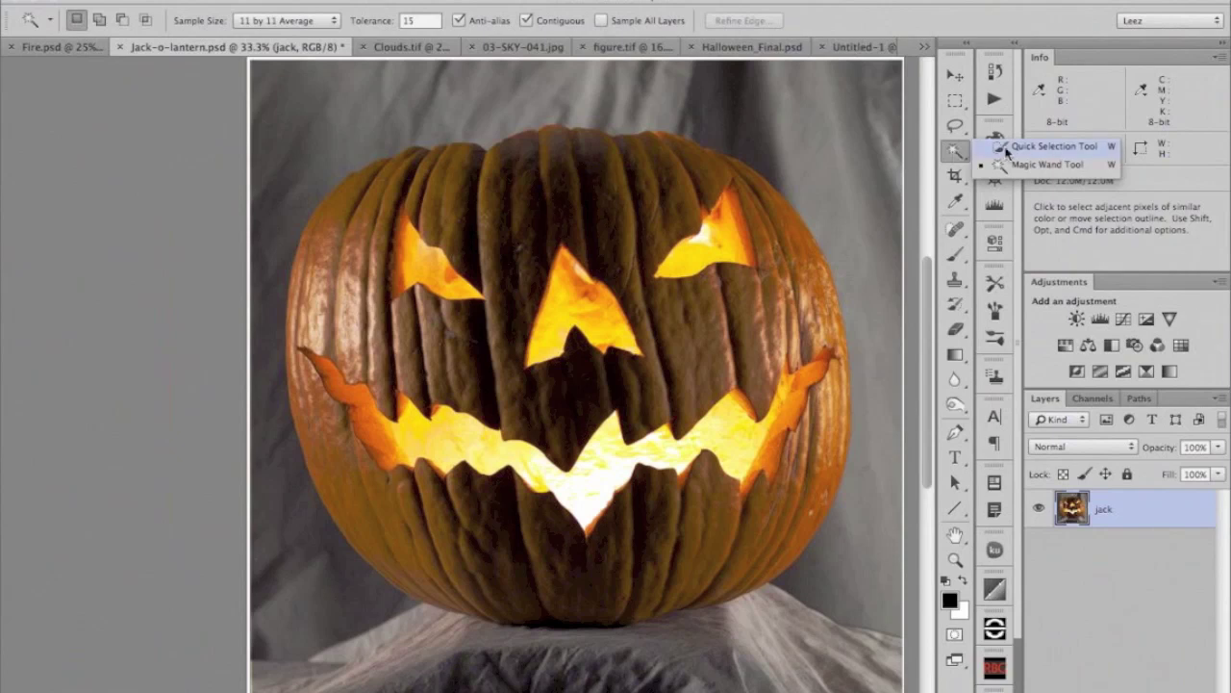
click(1006, 150)
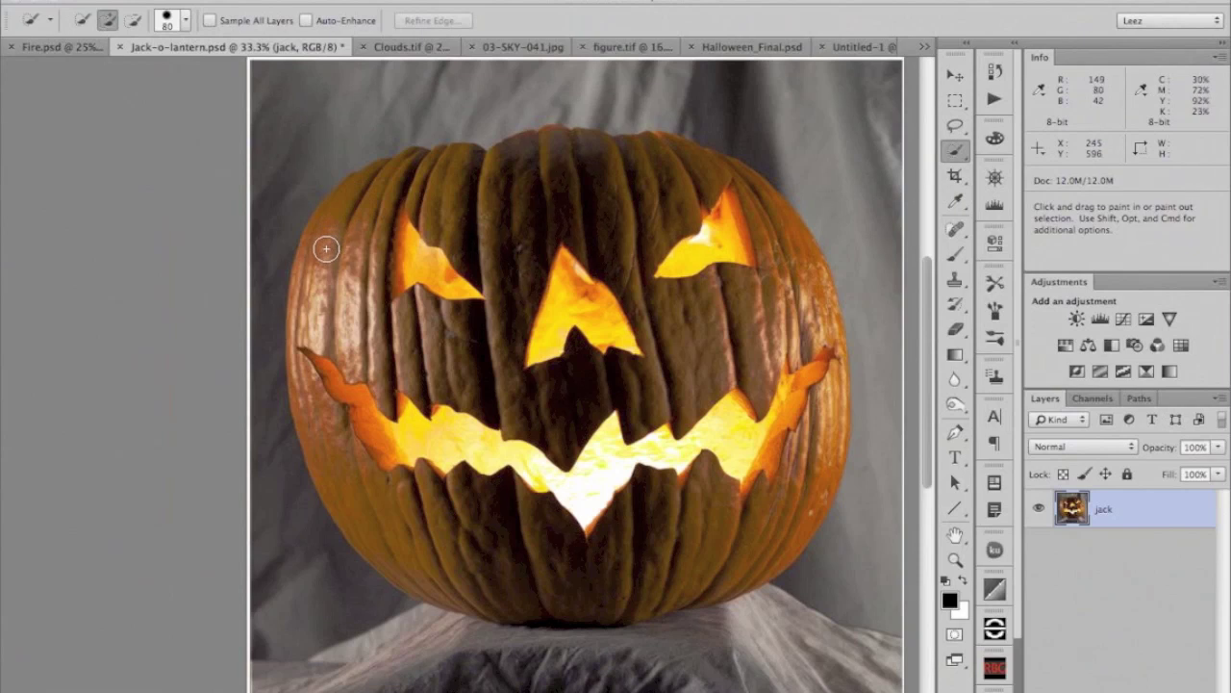
mouse_move(324, 247)
mouse_down()
mouse_move(372, 193)
mouse_move(418, 179)
mouse_move(601, 163)
mouse_move(731, 198)
mouse_move(768, 225)
mouse_move(816, 306)
mouse_move(815, 413)
mouse_move(784, 496)
mouse_move(742, 535)
mouse_move(644, 586)
mouse_move(512, 586)
mouse_move(379, 501)
mouse_move(361, 473)
mouse_move(354, 269)
mouse_move(397, 223)
mouse_move(426, 393)
mouse_move(430, 310)
mouse_move(421, 395)
mouse_move(440, 452)
mouse_move(456, 401)
mouse_move(455, 435)
mouse_move(488, 463)
mouse_move(552, 449)
mouse_move(558, 505)
mouse_move(552, 381)
mouse_move(585, 299)
mouse_move(576, 287)
mouse_move(553, 315)
mouse_move(709, 258)
mouse_move(759, 382)
mouse_move(725, 441)
mouse_move(753, 408)
mouse_move(668, 431)
mouse_move(746, 422)
mouse_move(781, 396)
mouse_up()
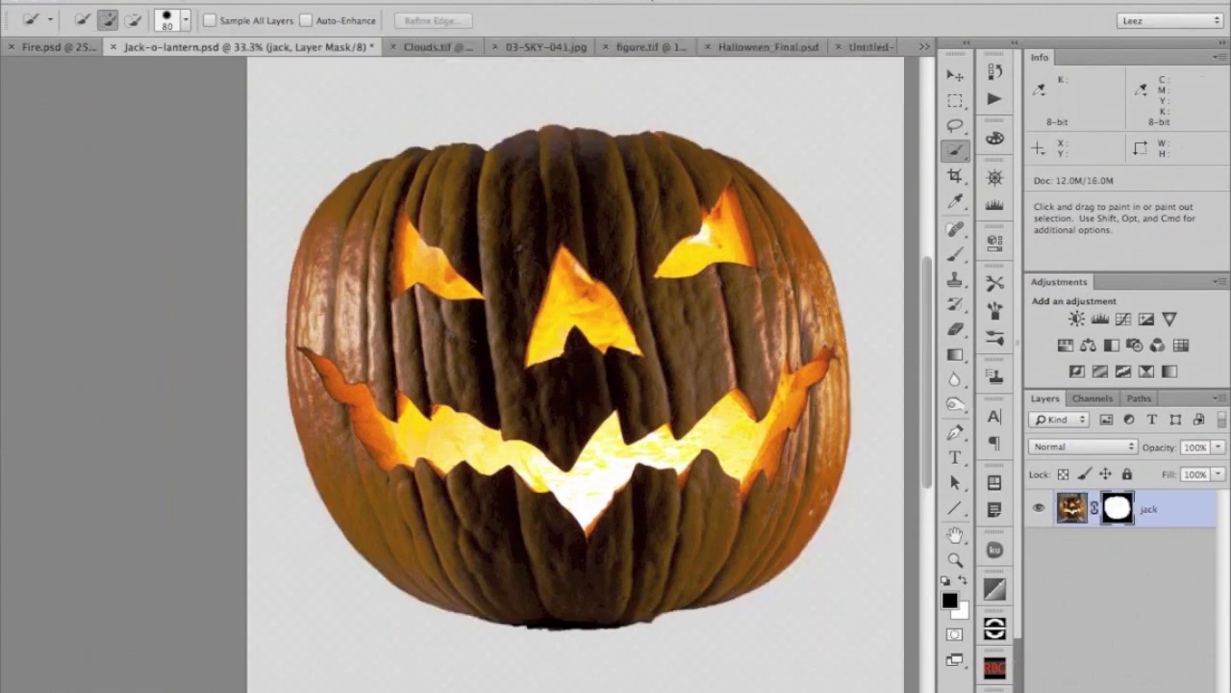
- Refine the pumpkin's mask edge with Smooth 10, Feather 1.7 px, Contrast 40% and Shift Edge -13%
key(super+space)
click(352, 194)
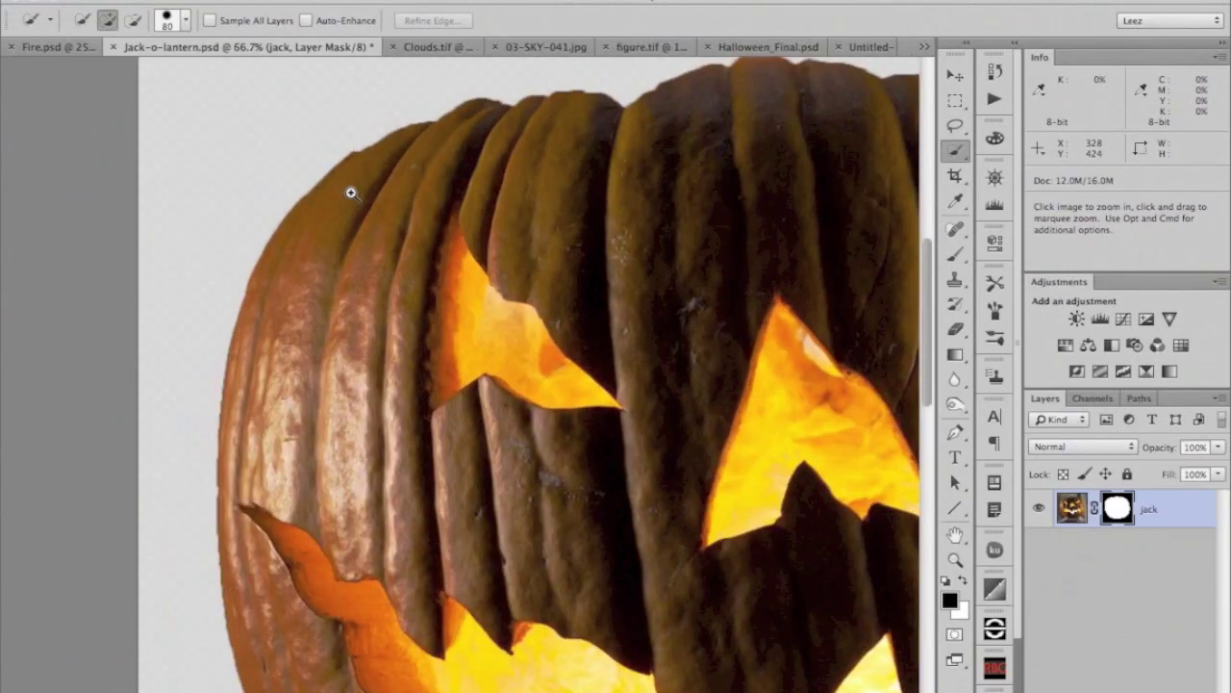
click(352, 193)
click(349, 192)
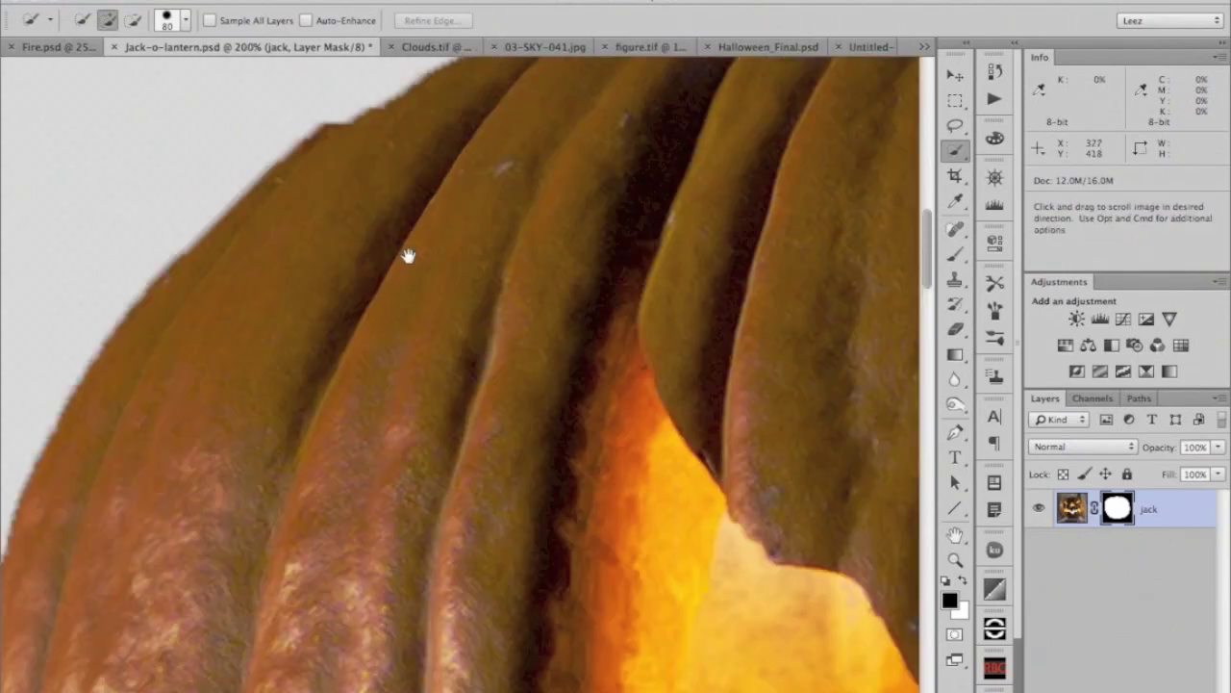
drag(407, 256, 352, 410)
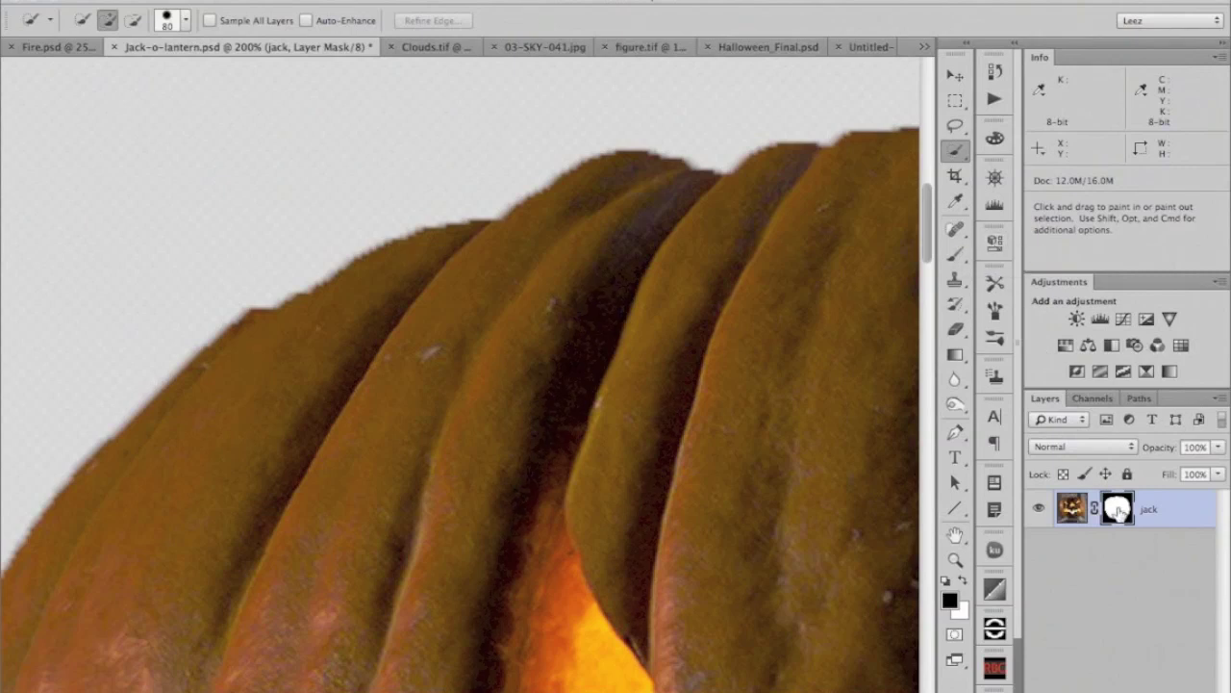
double_click(1117, 508)
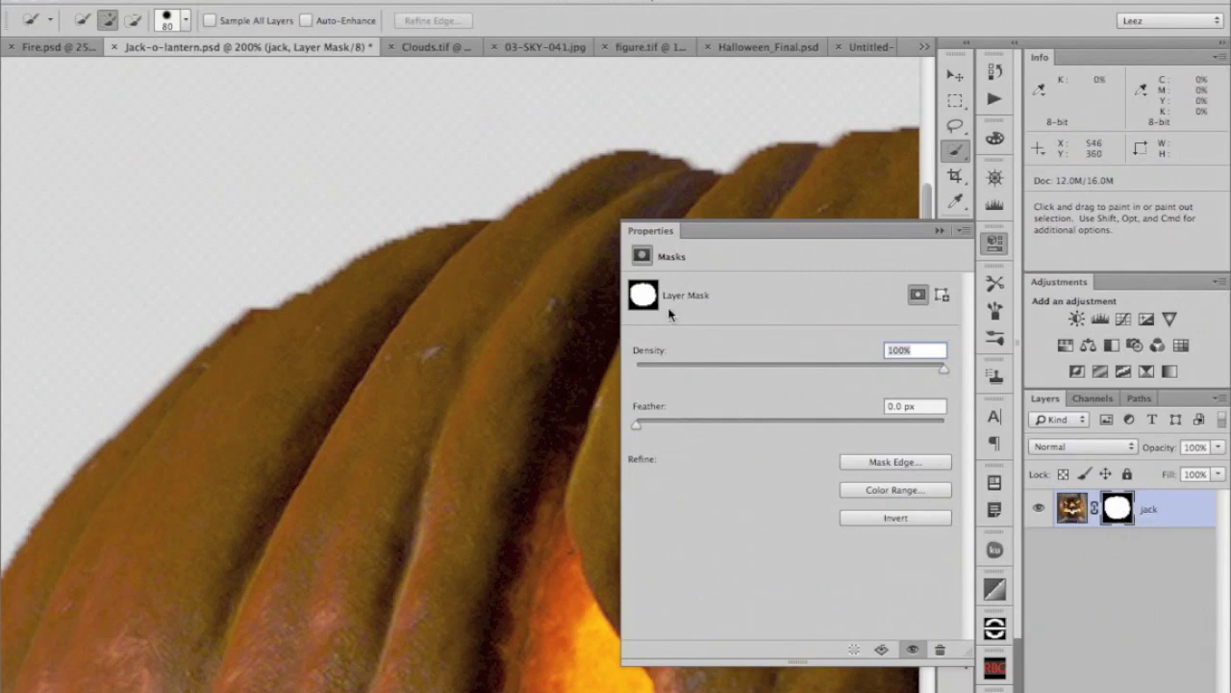
click(861, 463)
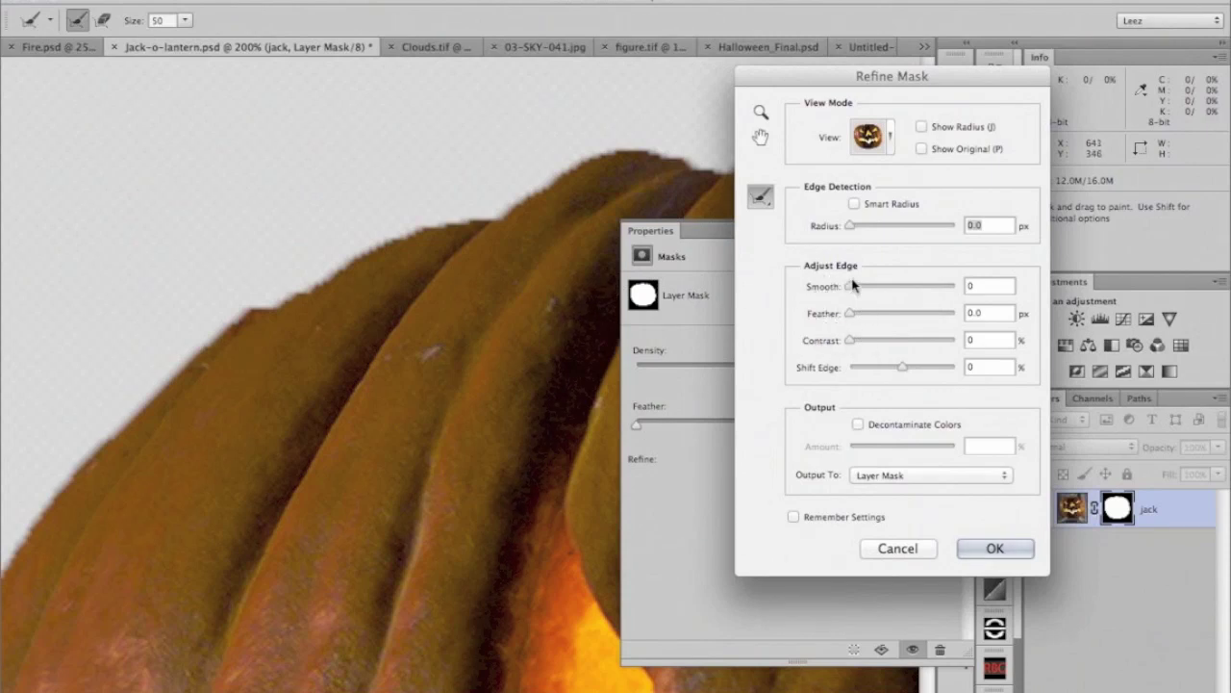
drag(849, 287, 856, 286)
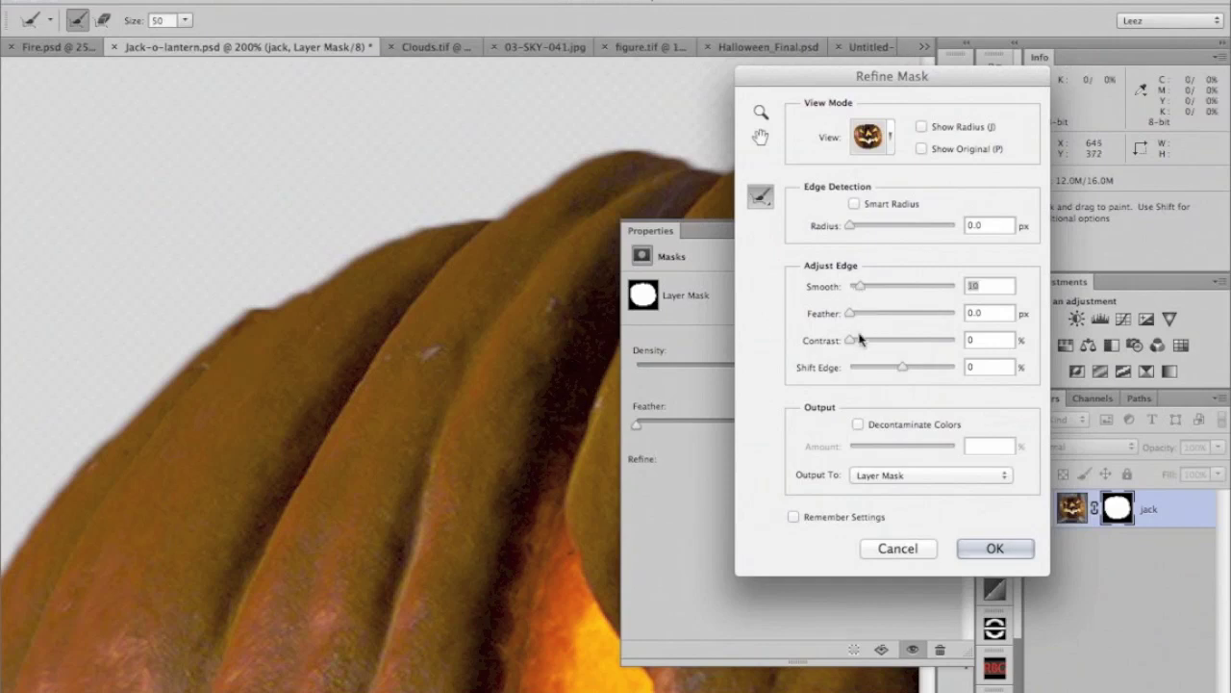
drag(850, 319, 893, 344)
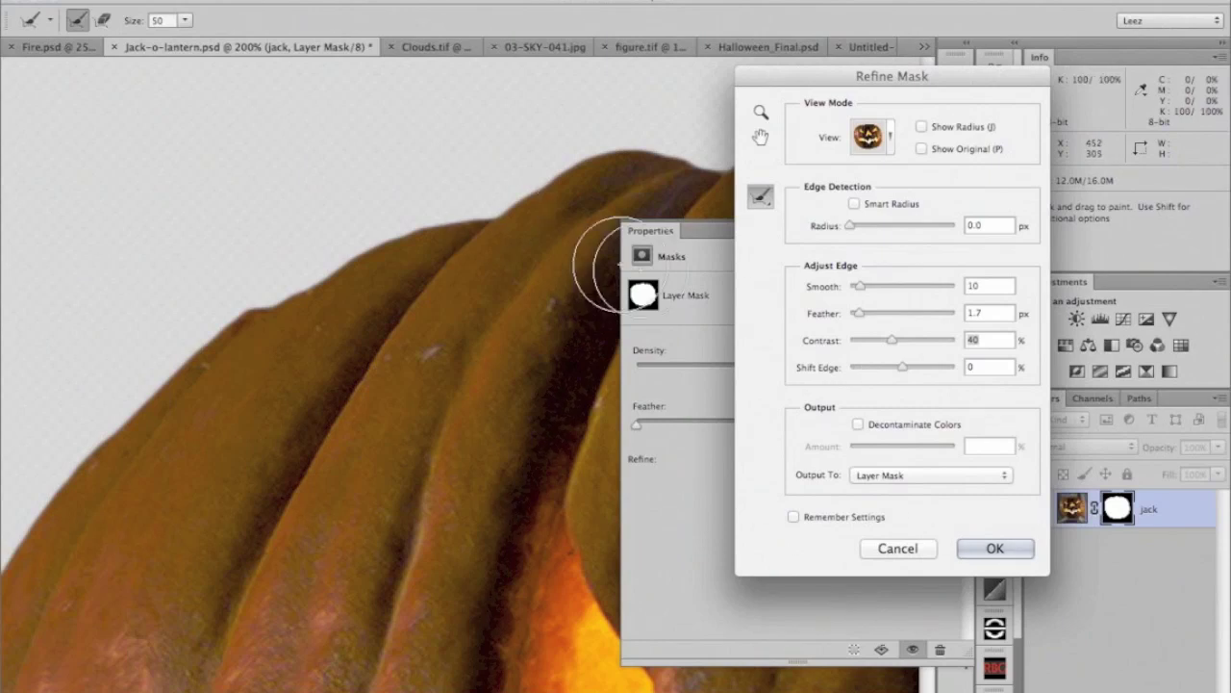
drag(890, 366, 896, 367)
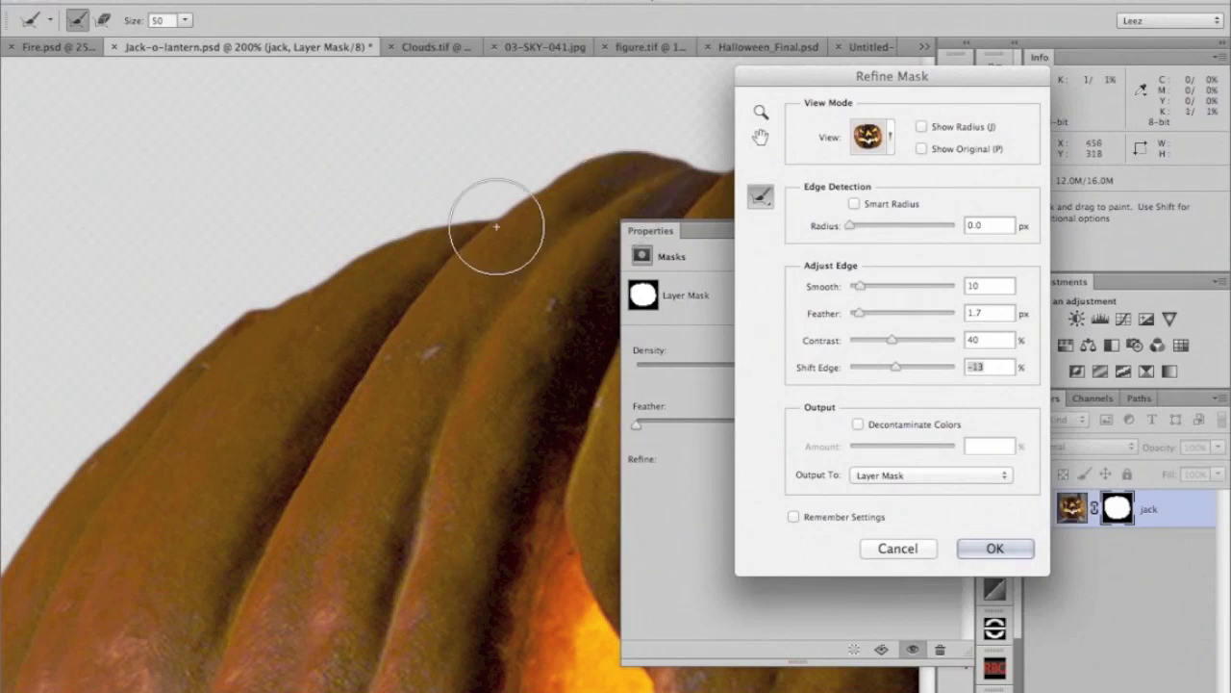
click(968, 548)
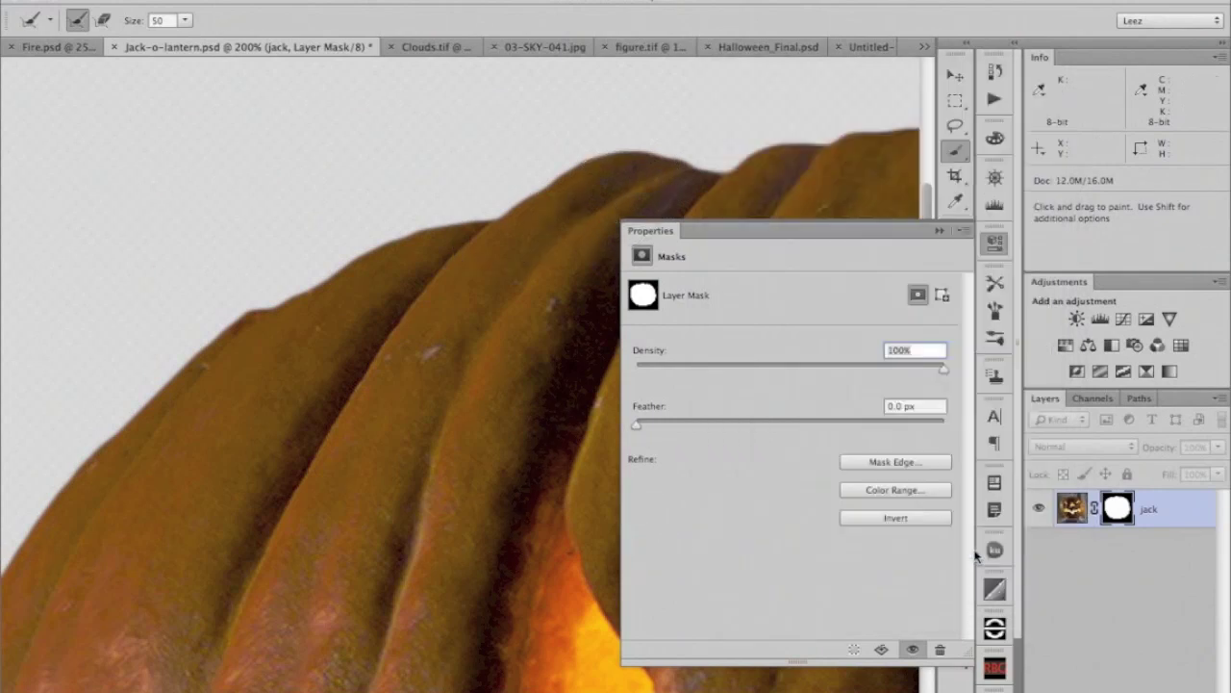
click(940, 231)
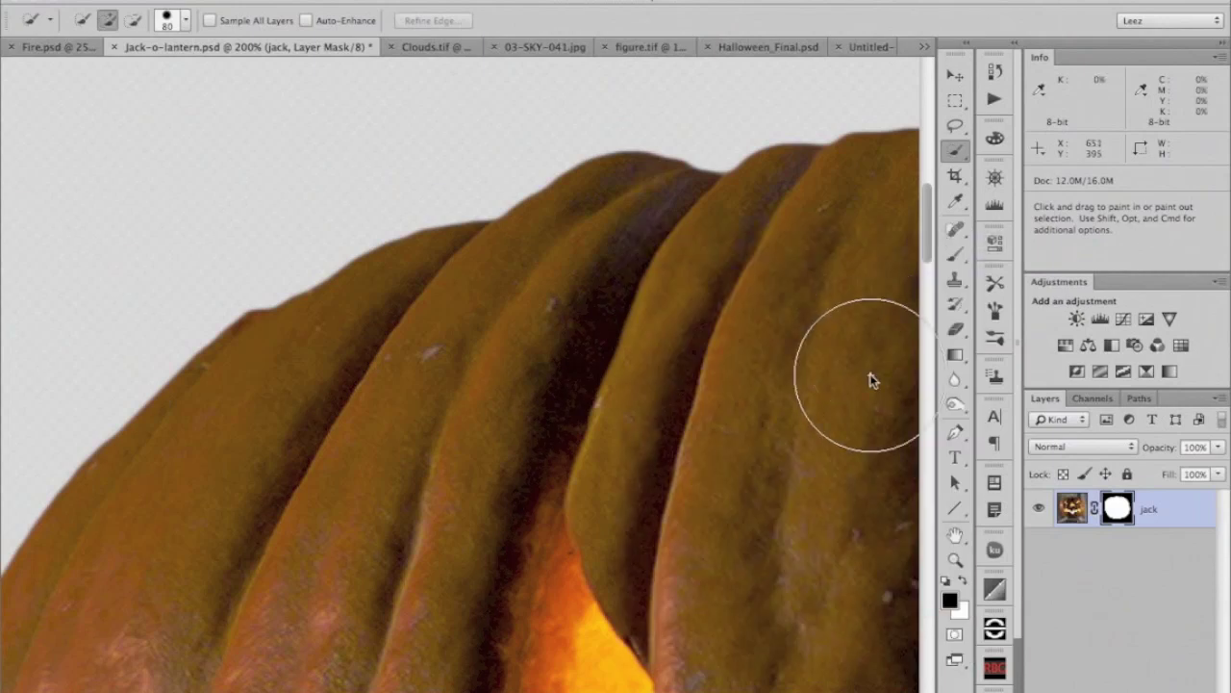
- Bring the masked pumpkin into Untitled-1, placing it behind the figure in the upper part of the sky
scroll(870, 373, down, 5)
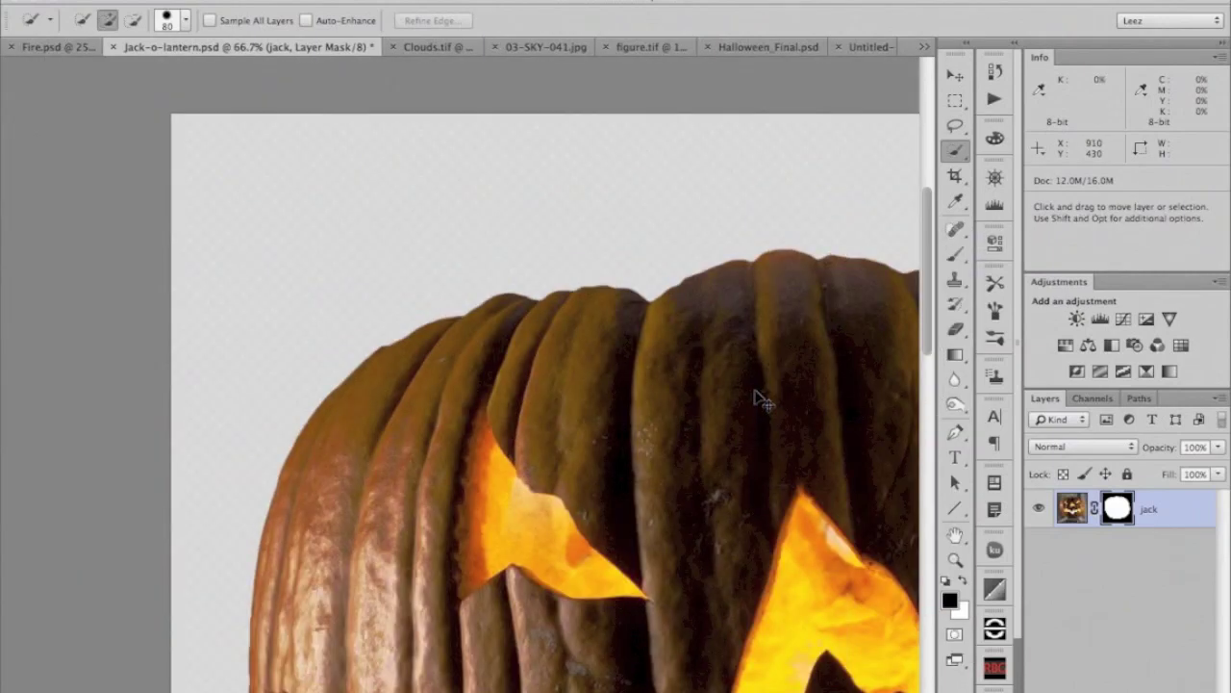
scroll(749, 462, down, 3)
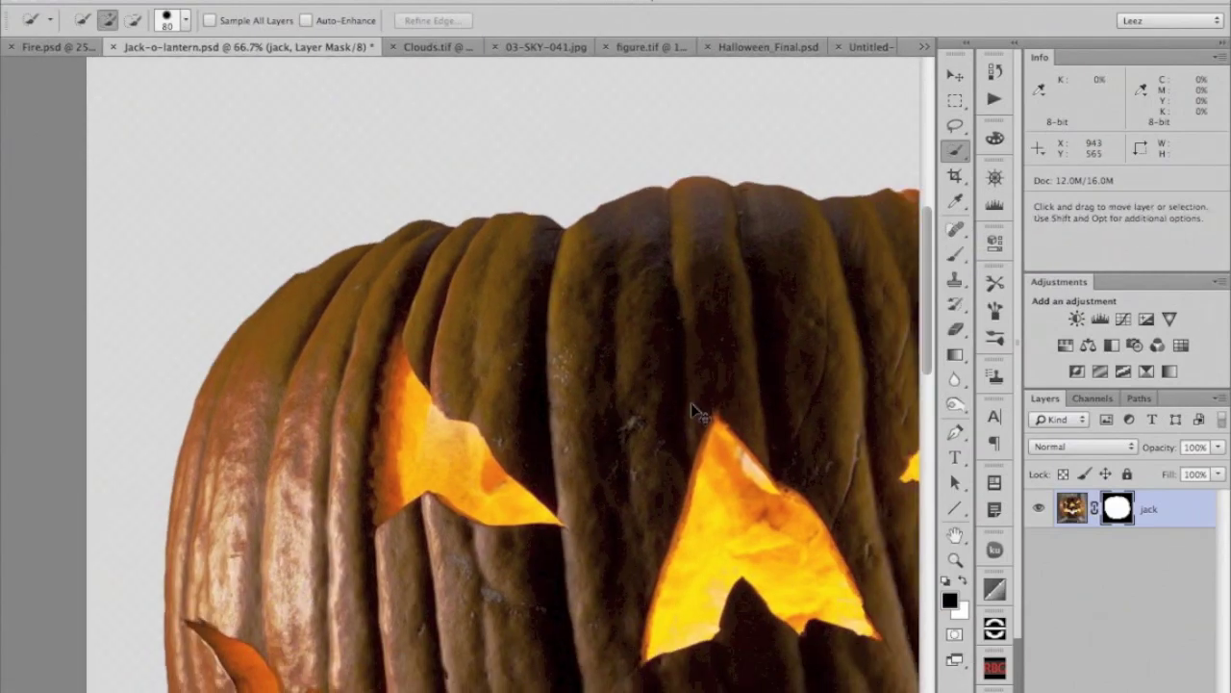
scroll(691, 410, down, 2)
key(v)
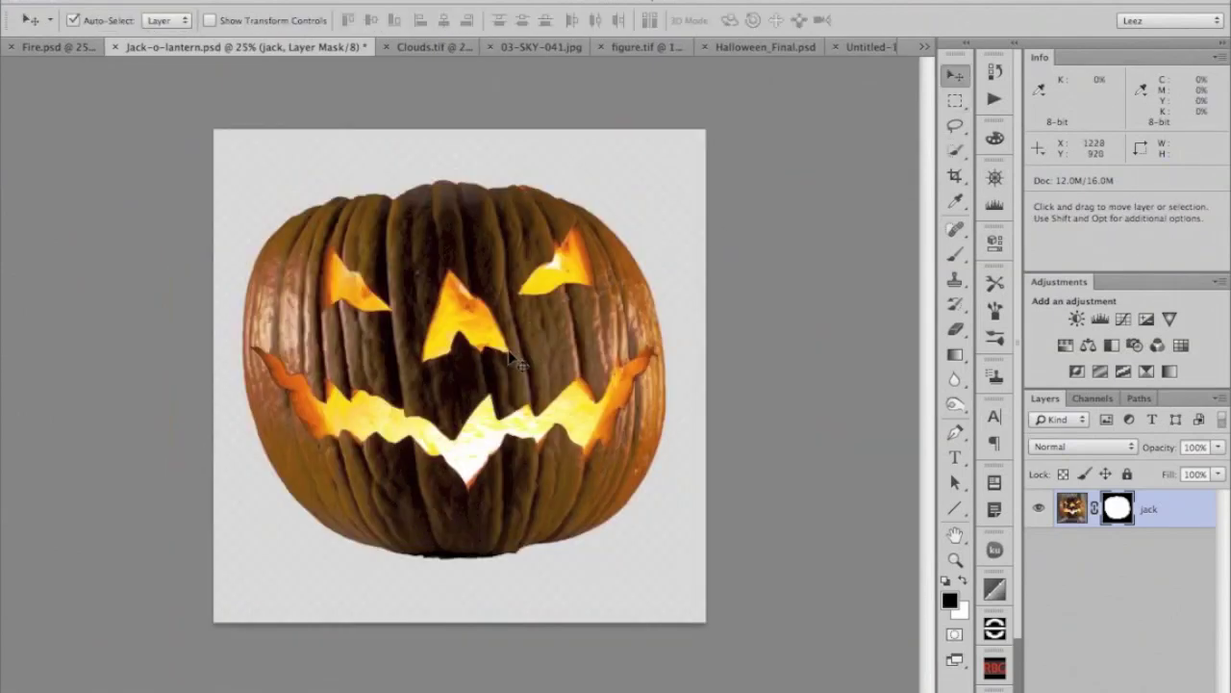
drag(545, 336, 472, 226)
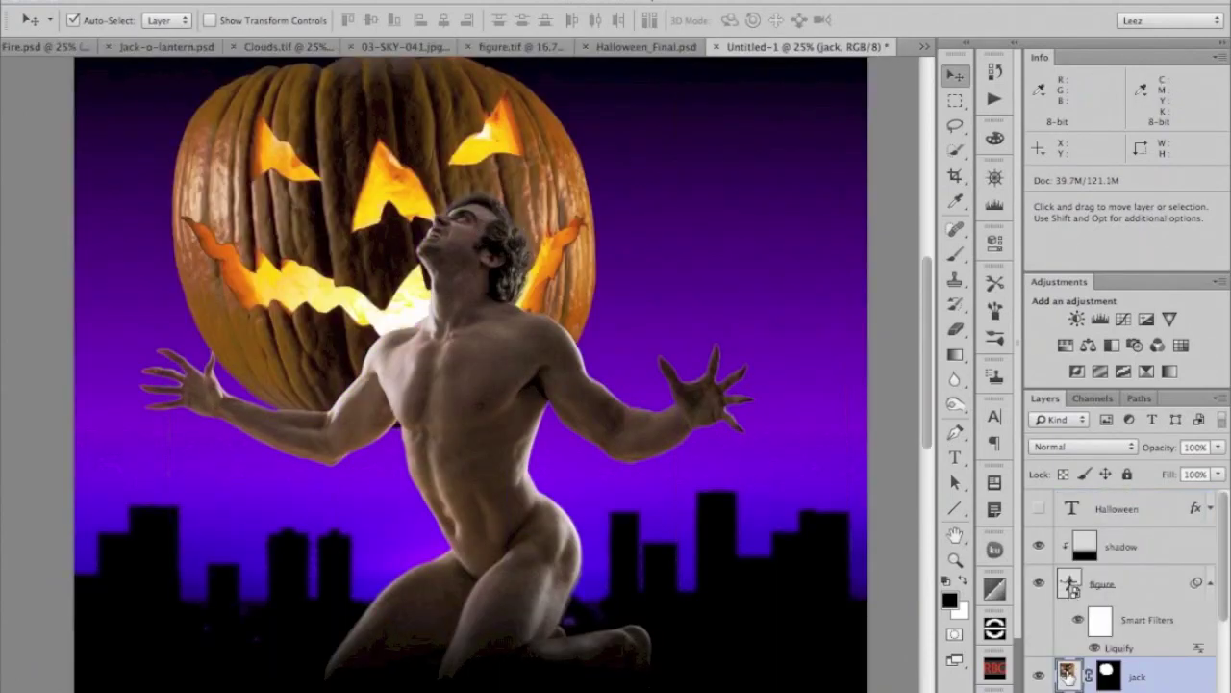
- Move the jack layer above the shadow layer and position the pumpkin in front of the figure's head
drag(1068, 676, 1058, 529)
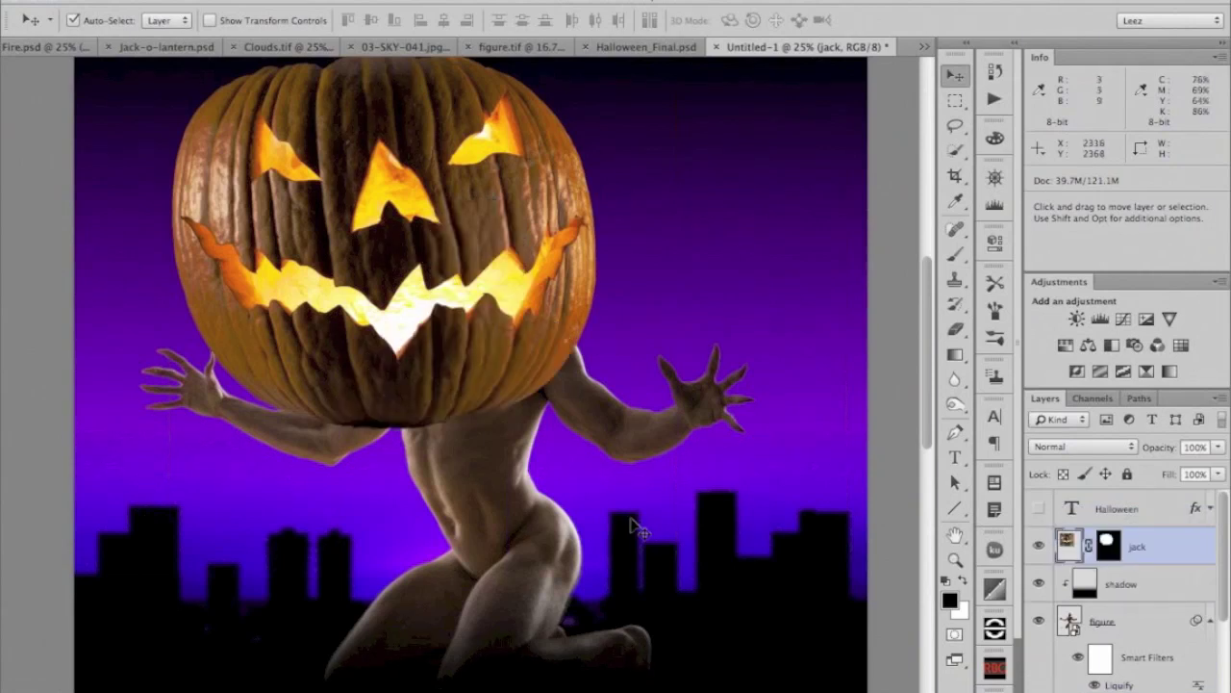
key(space)
drag(629, 519, 618, 584)
drag(532, 297, 610, 294)
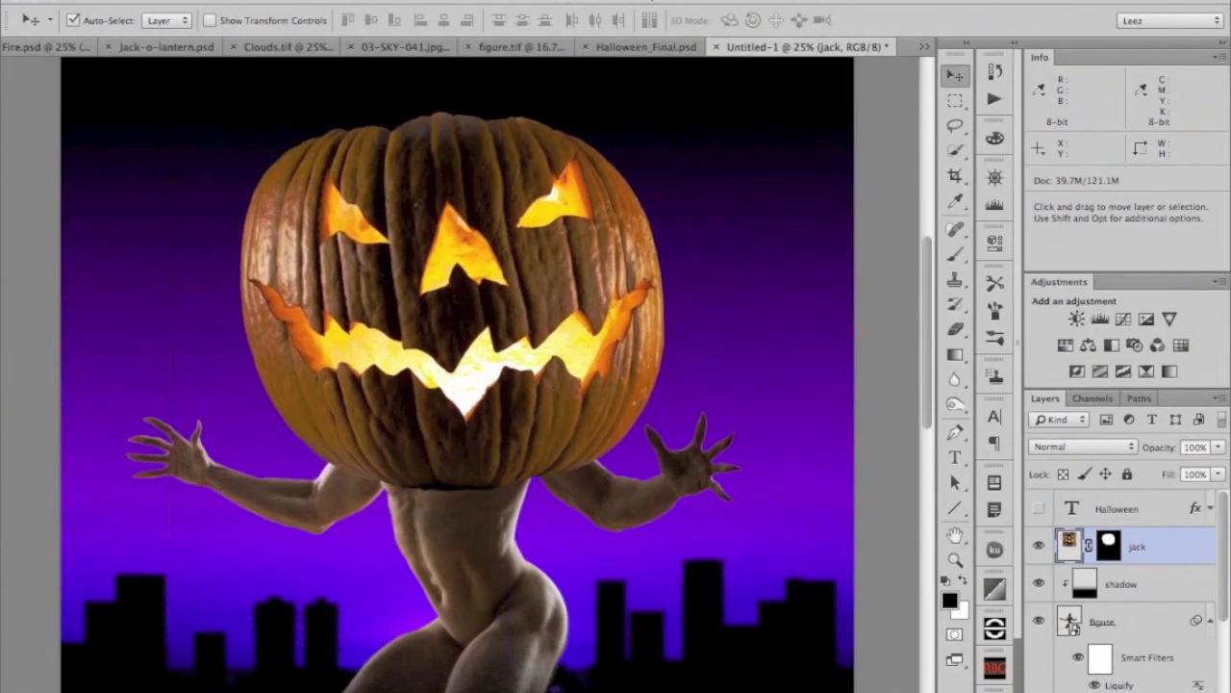
- Convert the jack layer to a Smart Object
click(298, 0)
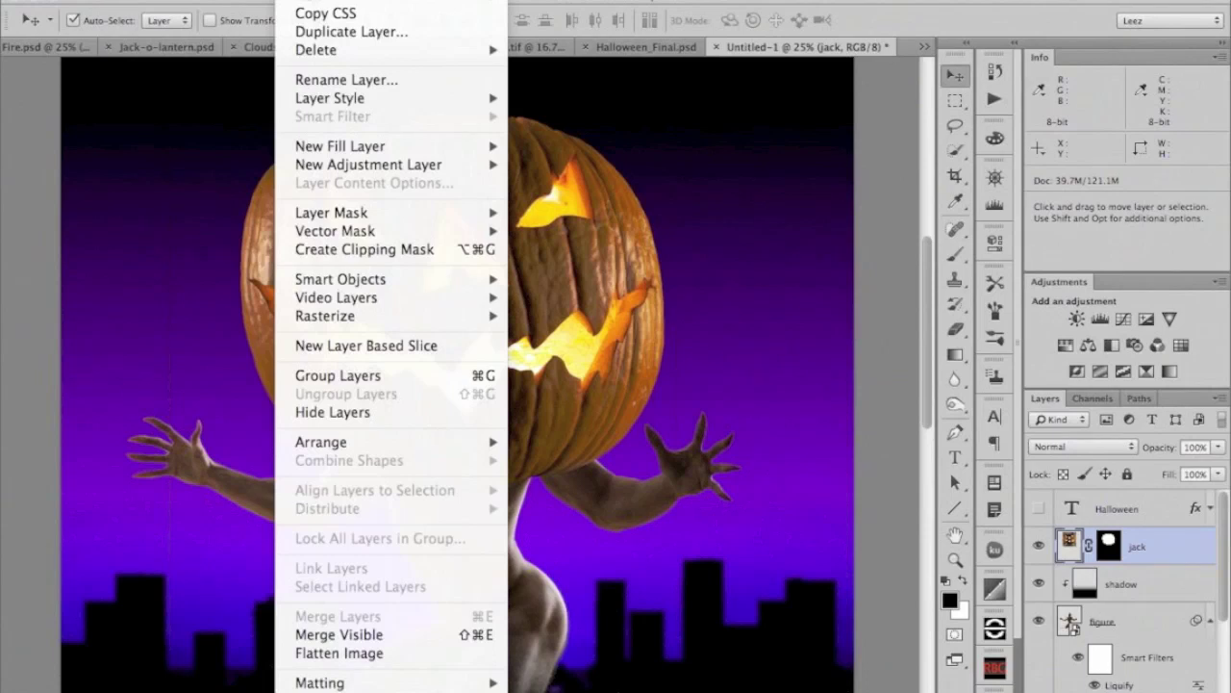
mouse_move(315, 281)
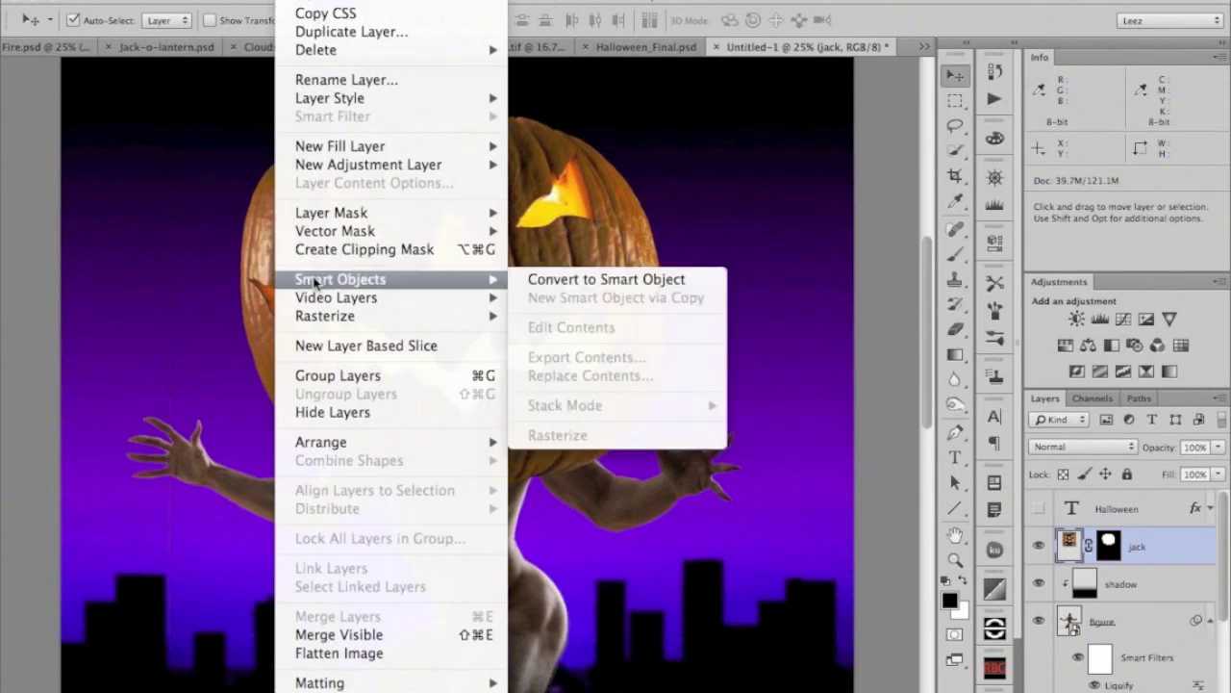
click(590, 280)
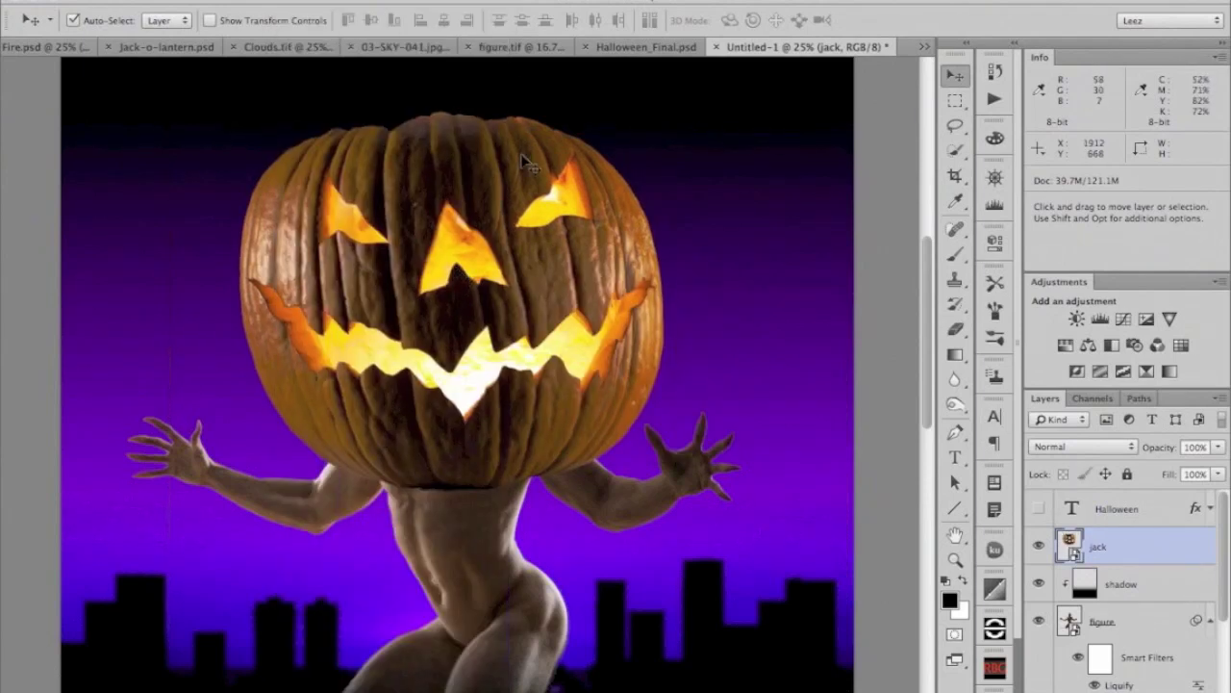
click(452, 0)
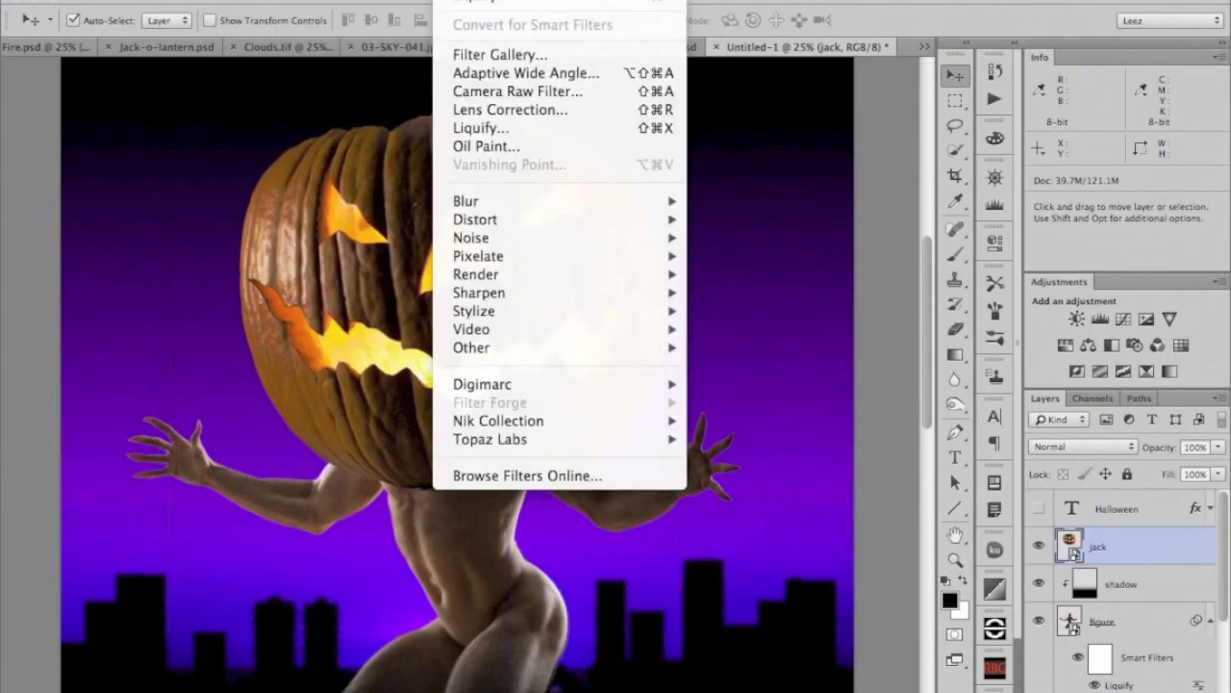
key(Escape)
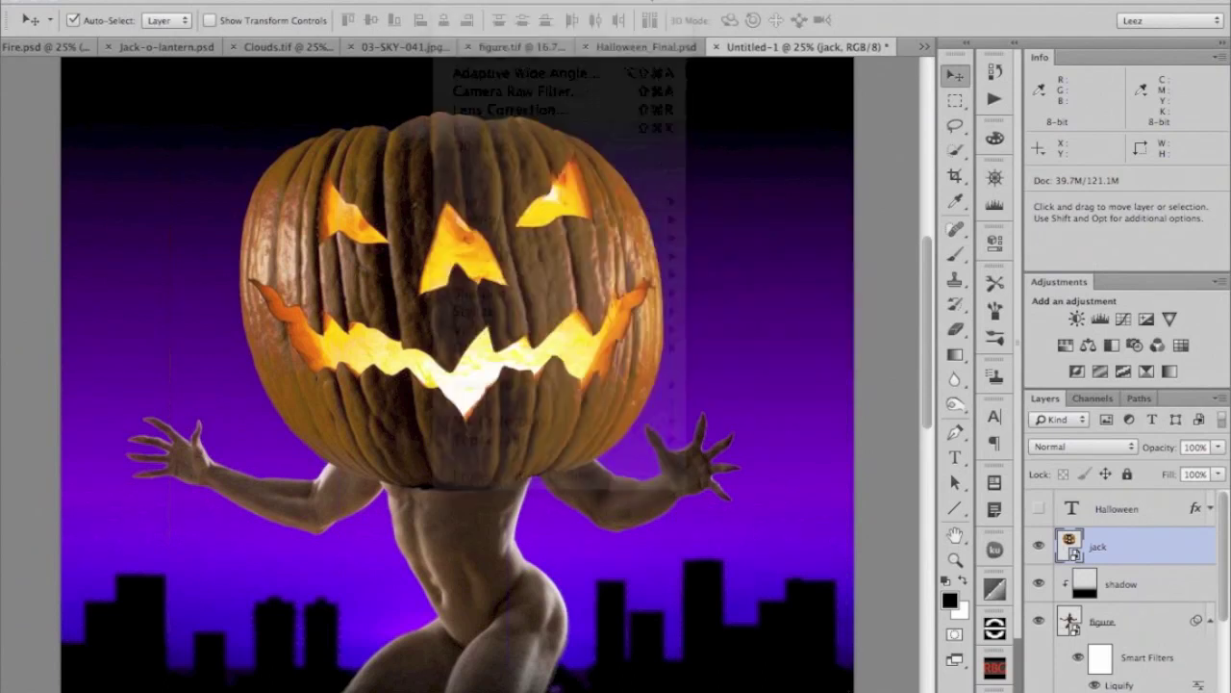
- Scale the pumpkin proportionally to about 40% and place it on the figure's neck as its head
key(ctrl+t)
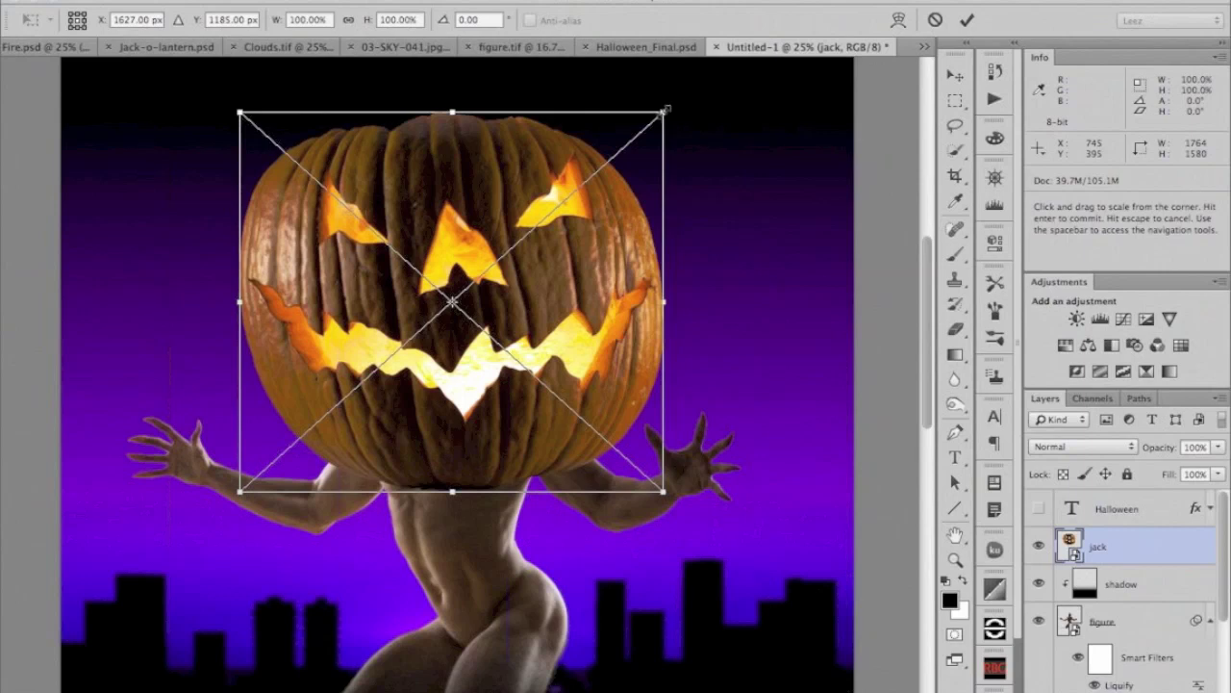
drag(665, 111, 538, 224)
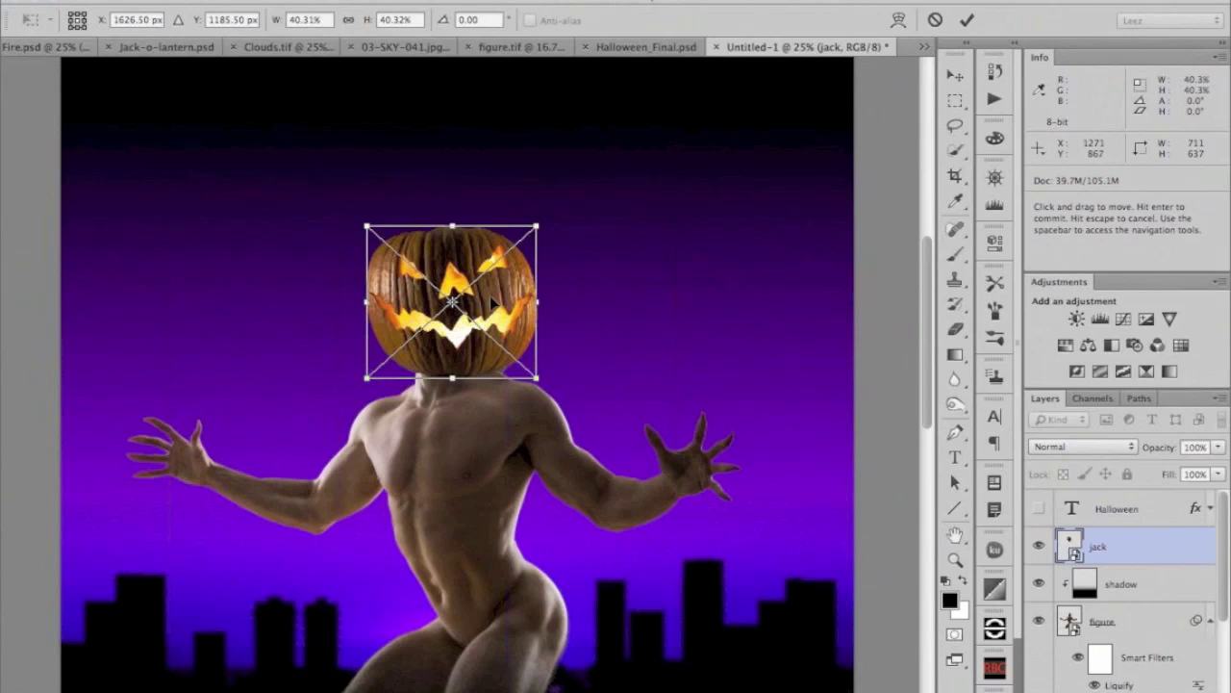
click(967, 21)
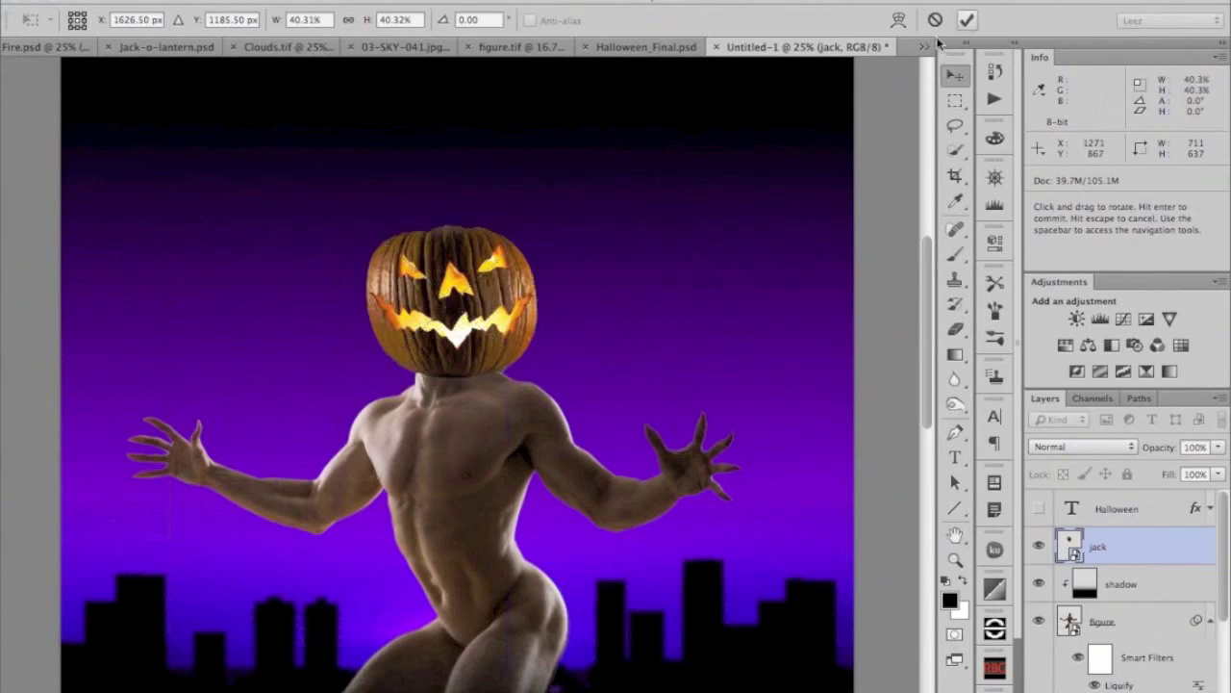
drag(487, 320, 481, 327)
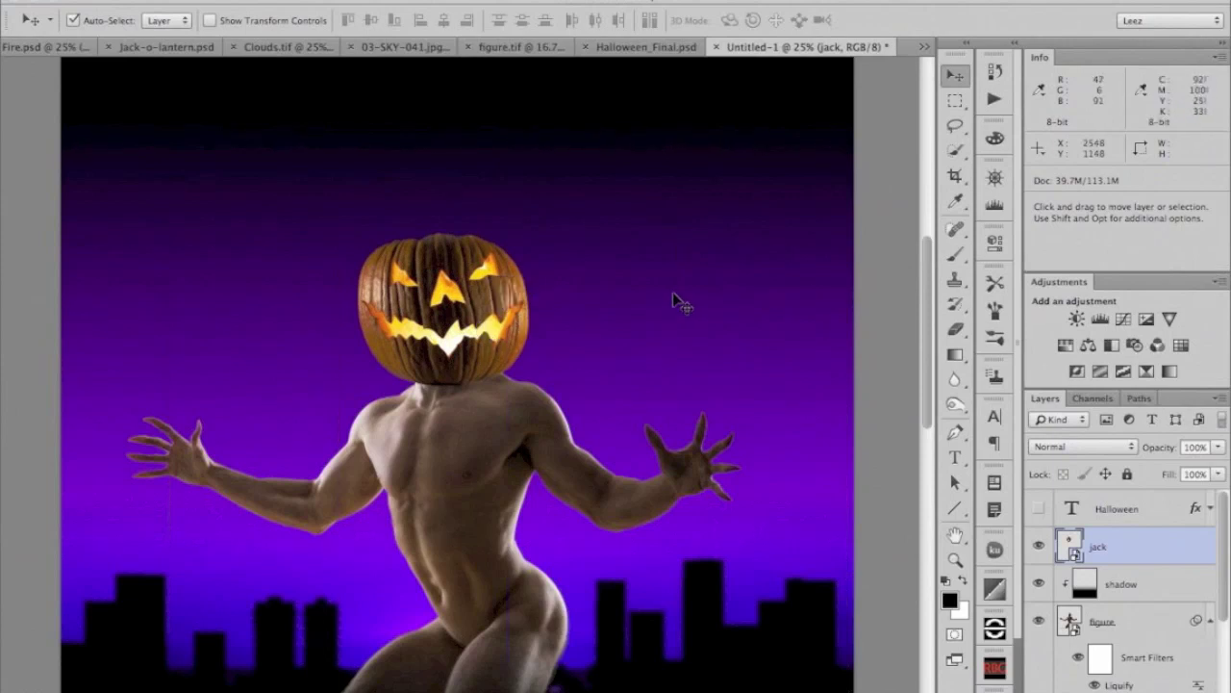
- Add a new layer named drop directly above the shadow layer, beneath the jack layer
key(space)
key(super+space)
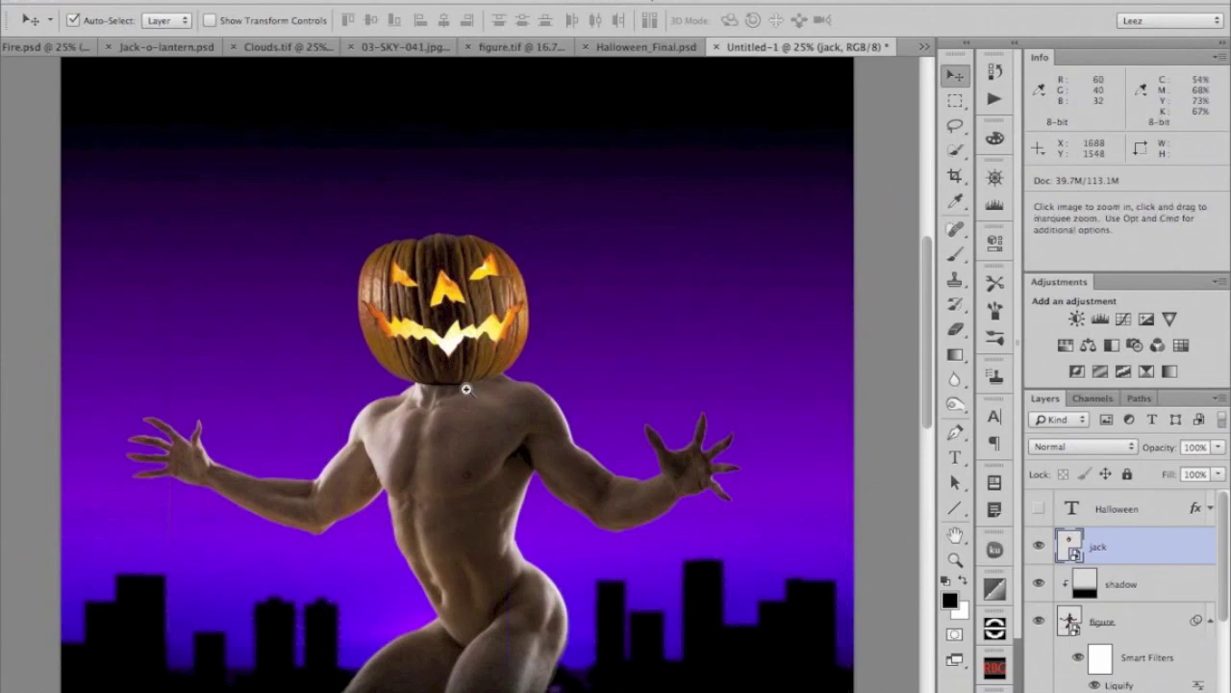
click(466, 389)
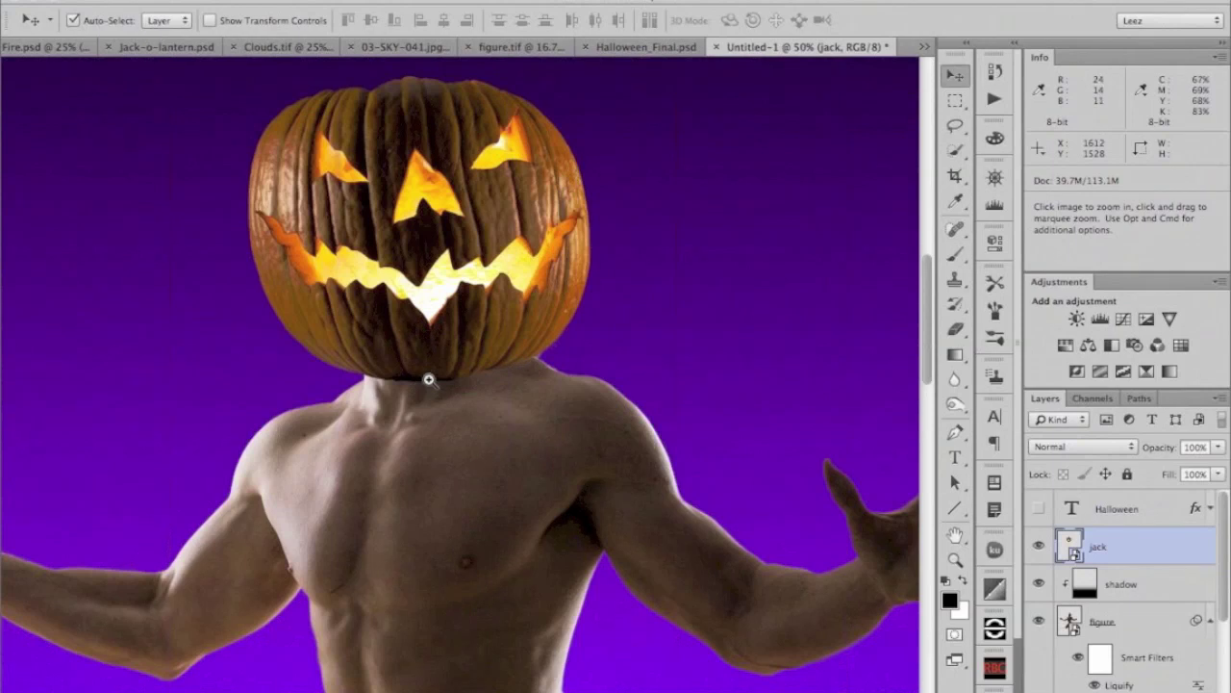
click(428, 380)
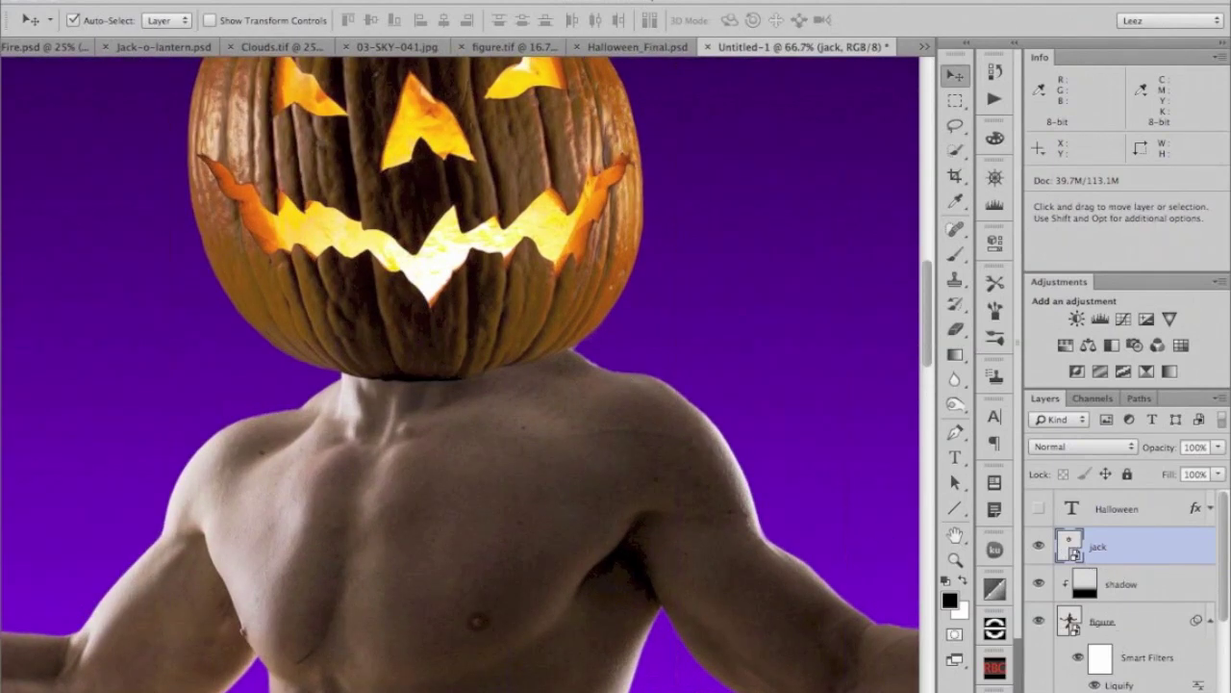
click(1155, 581)
key(super+shift+alt+n)
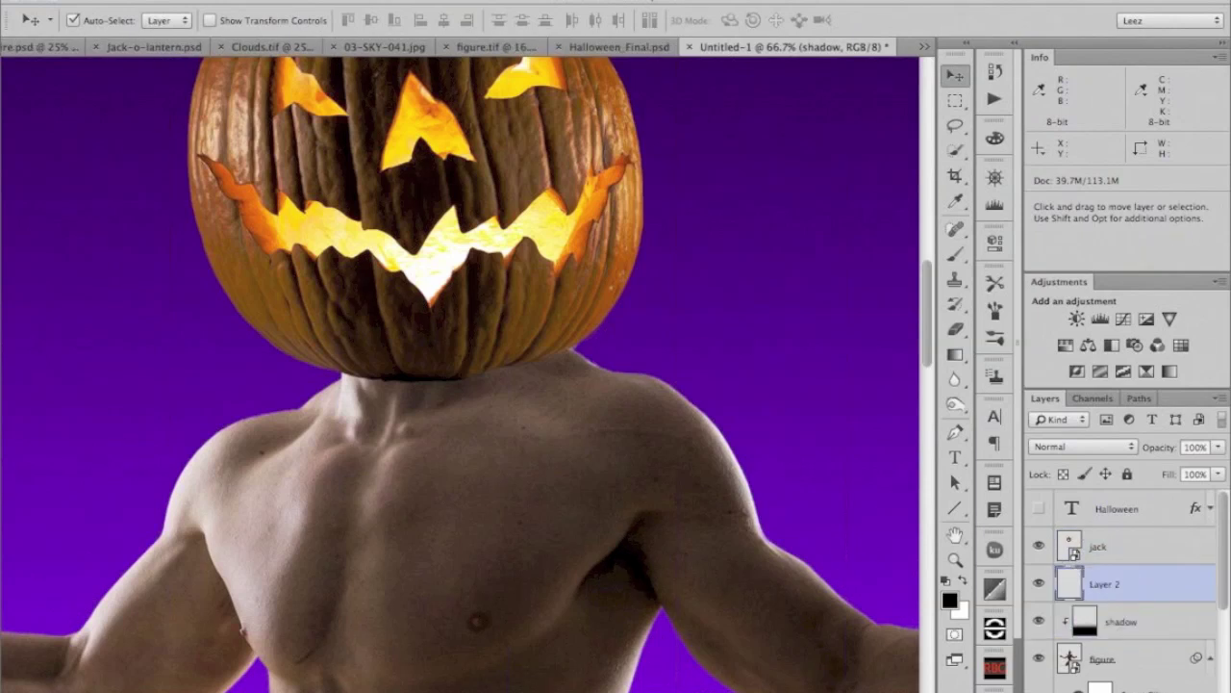
double_click(1103, 584)
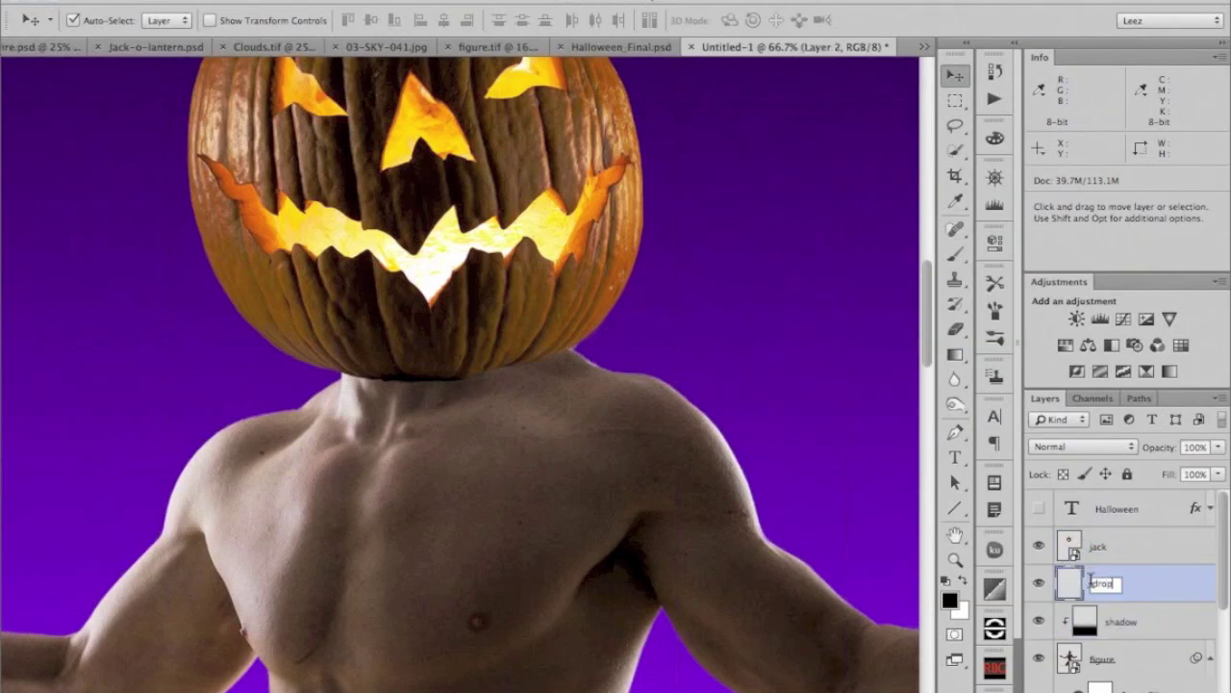
key(Return)
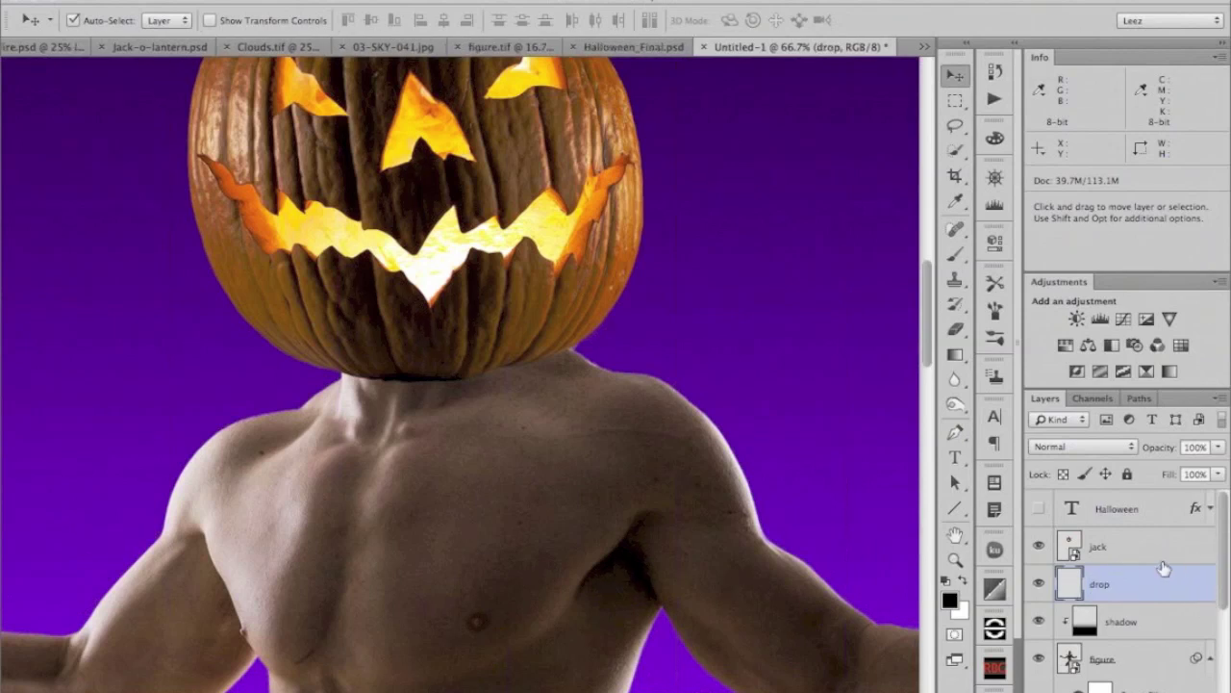
scroll(1228, 542, down, 2)
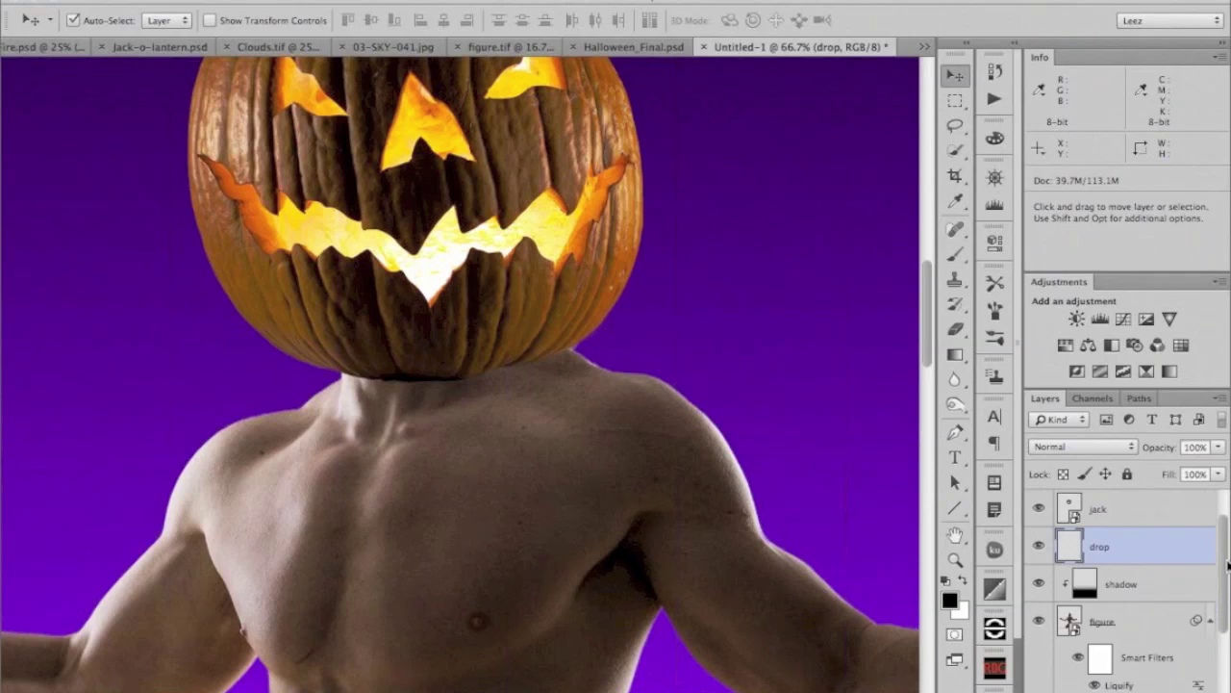
scroll(1228, 567, up, 2)
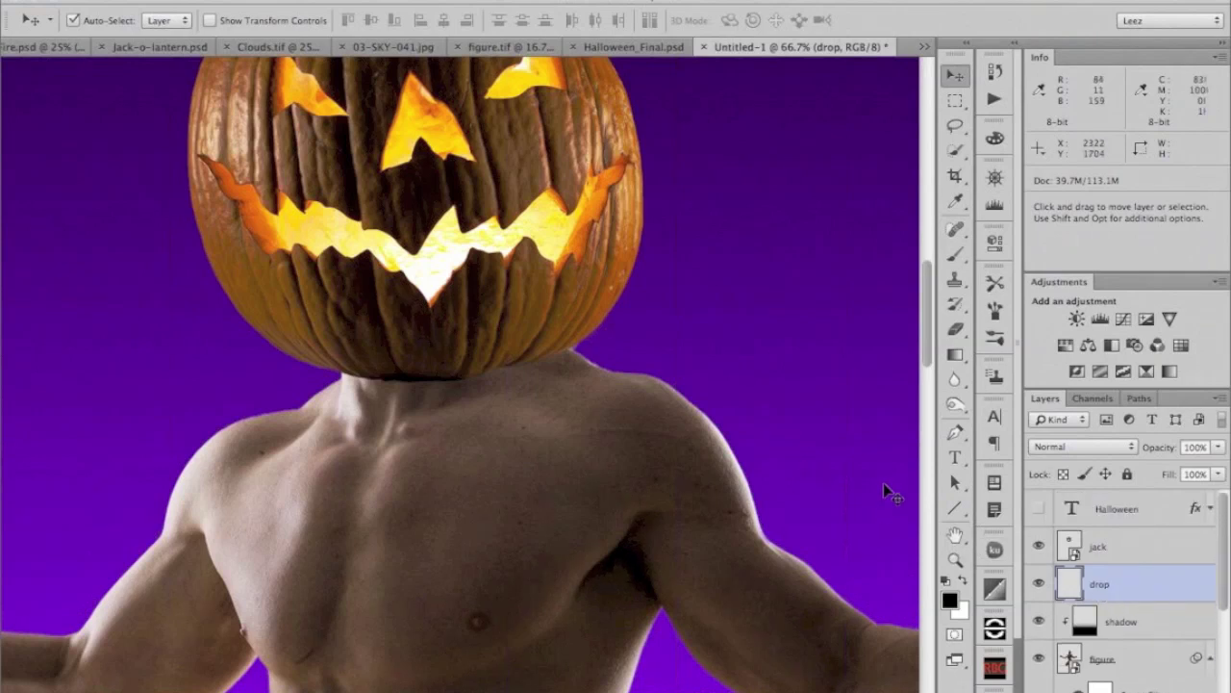
- Paint a black shadow under the pumpkin across the neck and shoulder on the drop layer, using a 125 px brush at 30% opacity
click(955, 255)
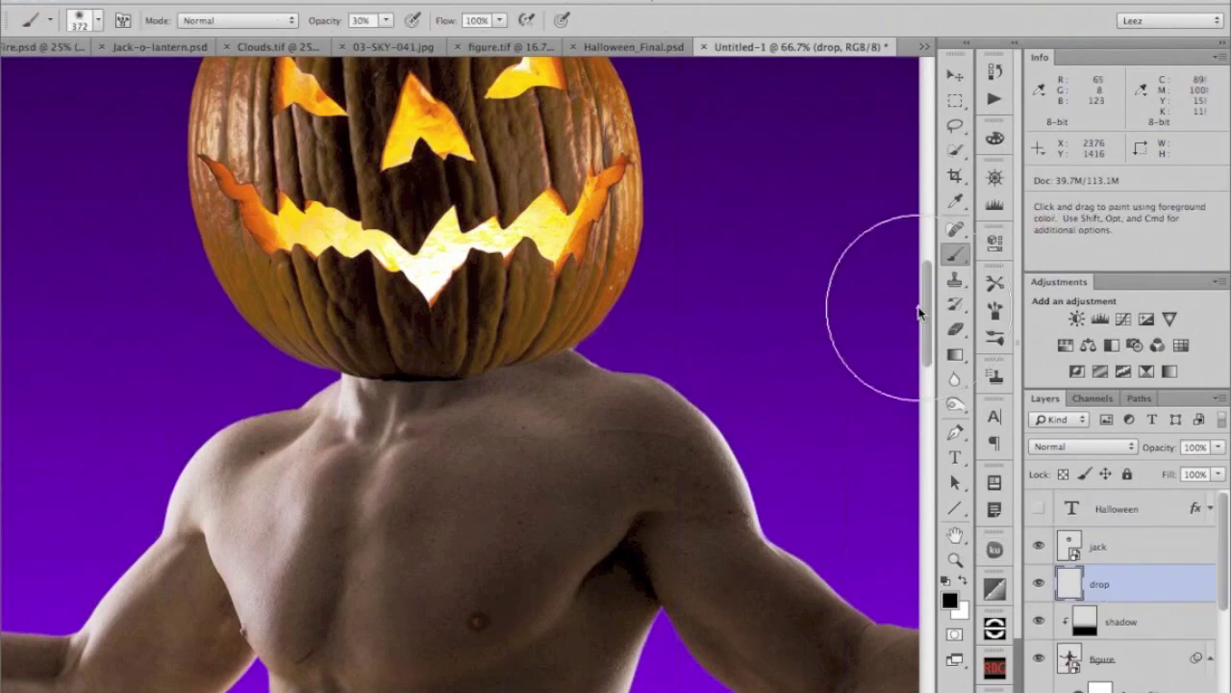
key(bracketleft)
key(bracketleft)
key(bracketleft)
key(bracketleft)
key(bracketleft)
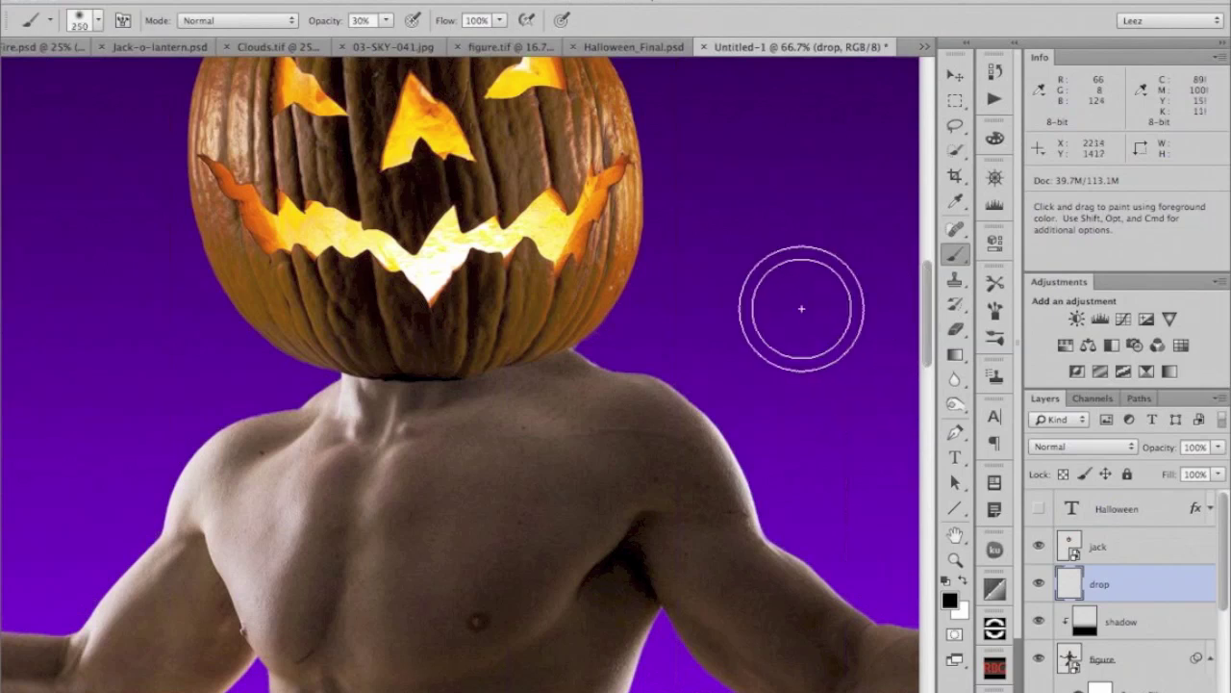
key(bracketleft)
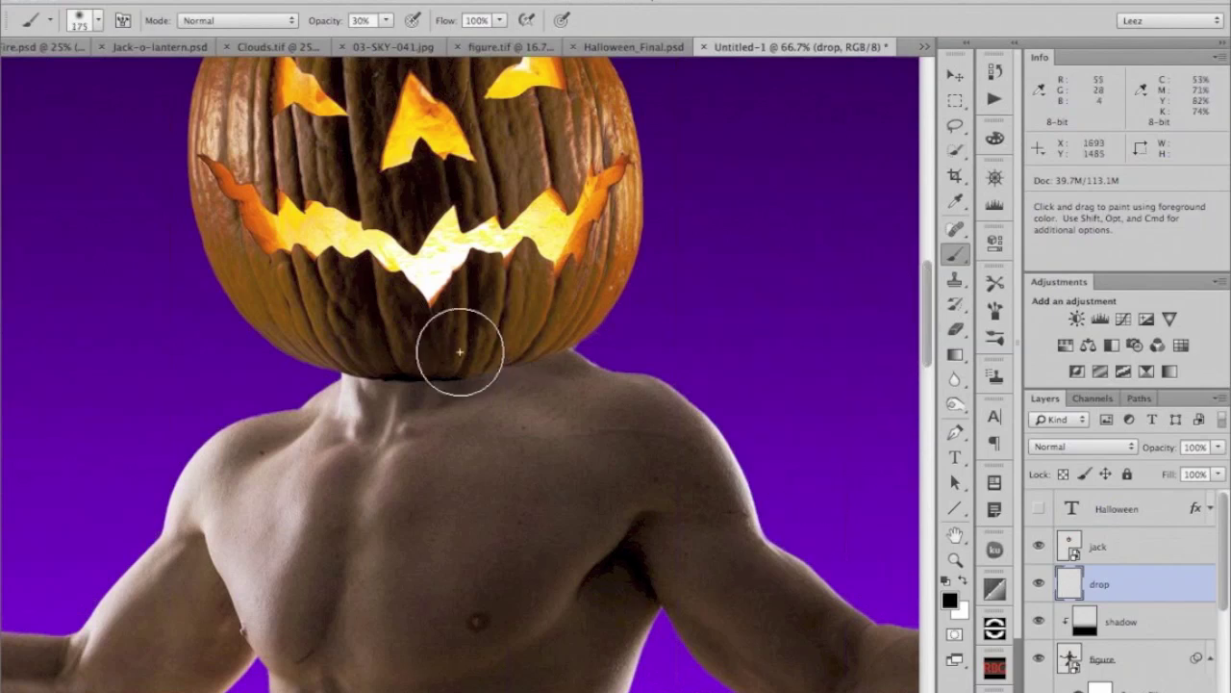
key(bracketleft)
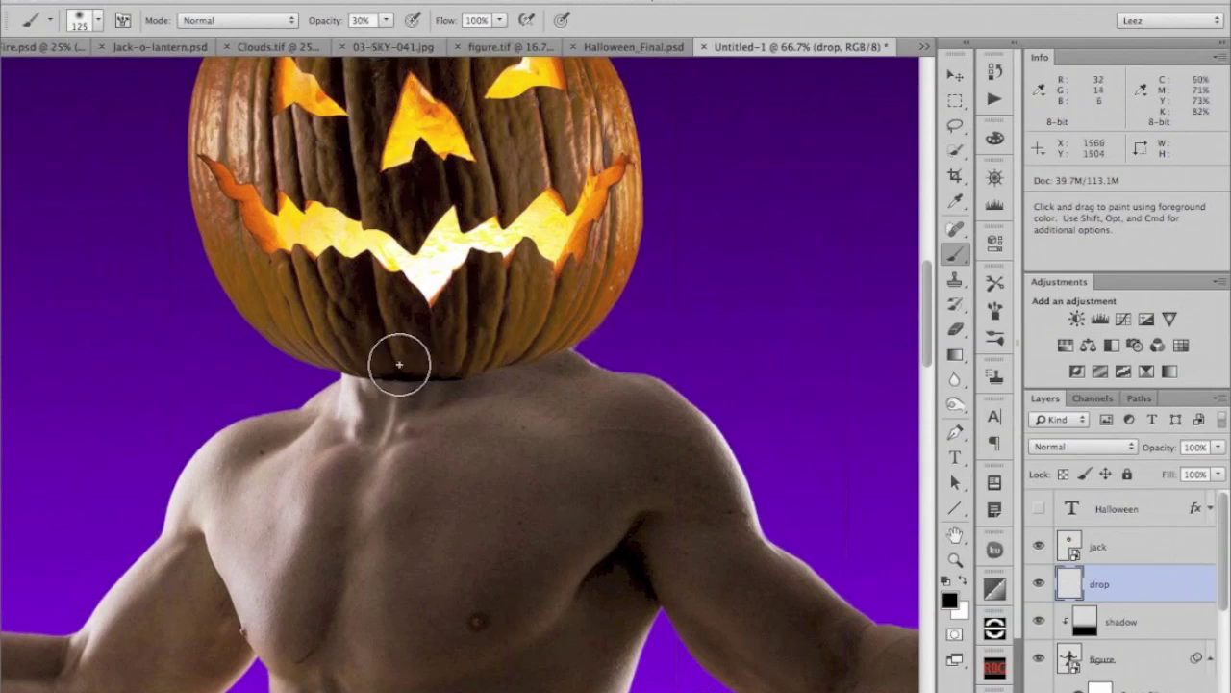
mouse_move(478, 356)
mouse_down()
mouse_move(548, 326)
mouse_move(427, 370)
mouse_move(575, 331)
mouse_move(507, 353)
mouse_move(595, 312)
mouse_move(476, 360)
mouse_move(557, 331)
mouse_move(376, 364)
mouse_move(399, 366)
mouse_move(346, 352)
mouse_move(334, 363)
mouse_move(339, 383)
mouse_move(377, 379)
mouse_move(521, 357)
mouse_move(434, 367)
mouse_move(530, 350)
mouse_up()
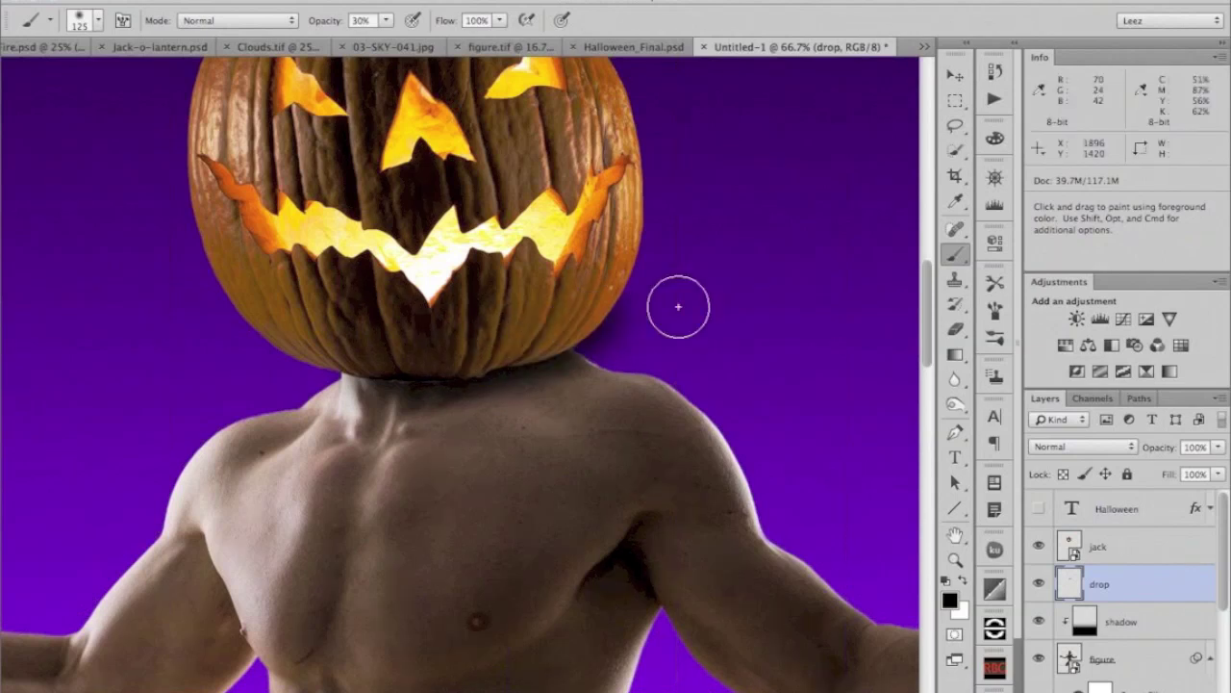
drag(615, 334, 610, 336)
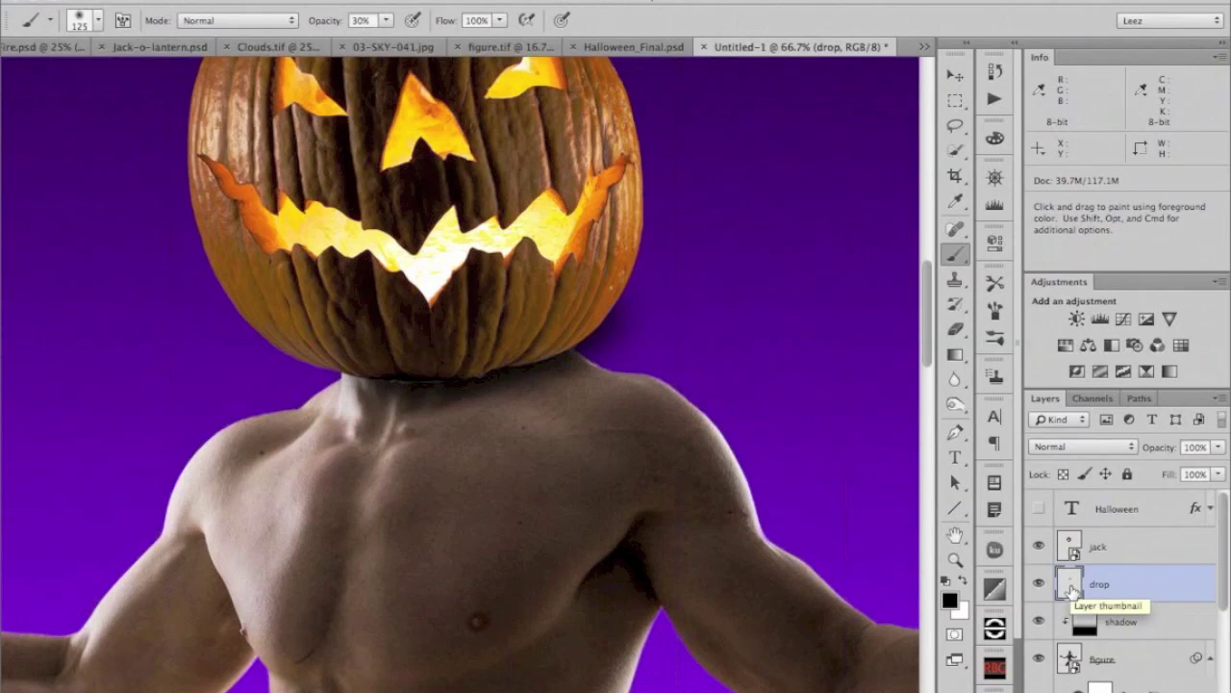
- Clip the drop layer to the figure so the painted shadow is confined to the body, comparing it with the unclipped version
drag(1072, 591, 1073, 596)
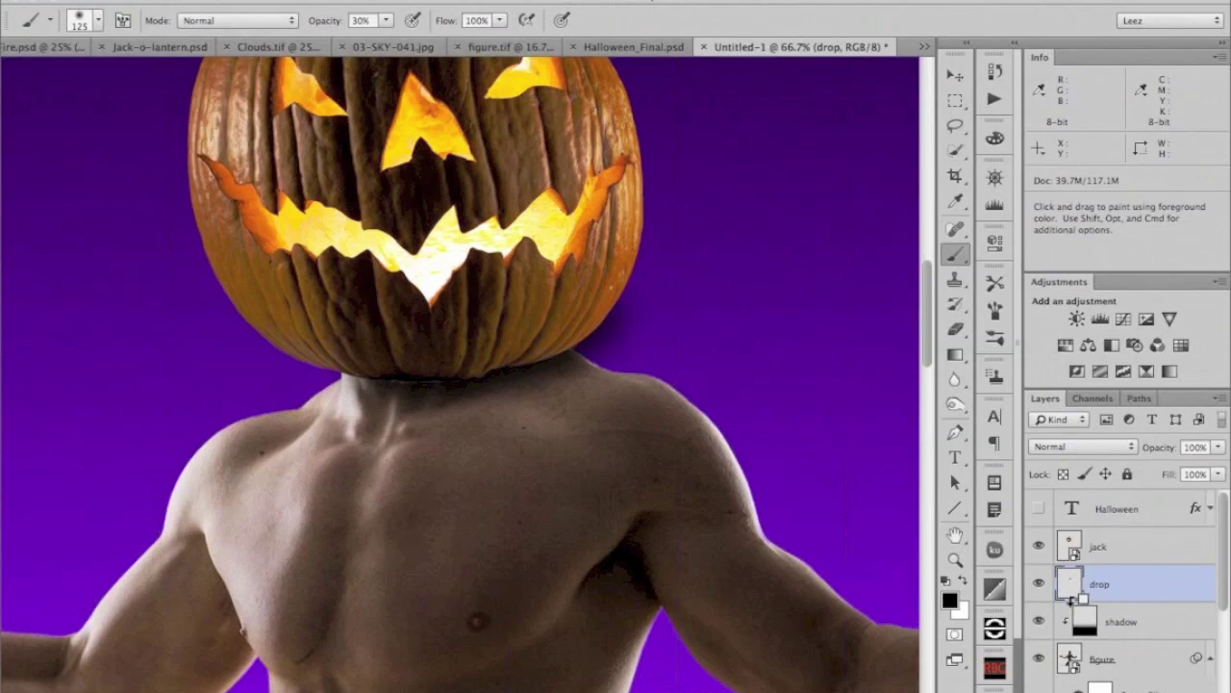
alt+click(1072, 599)
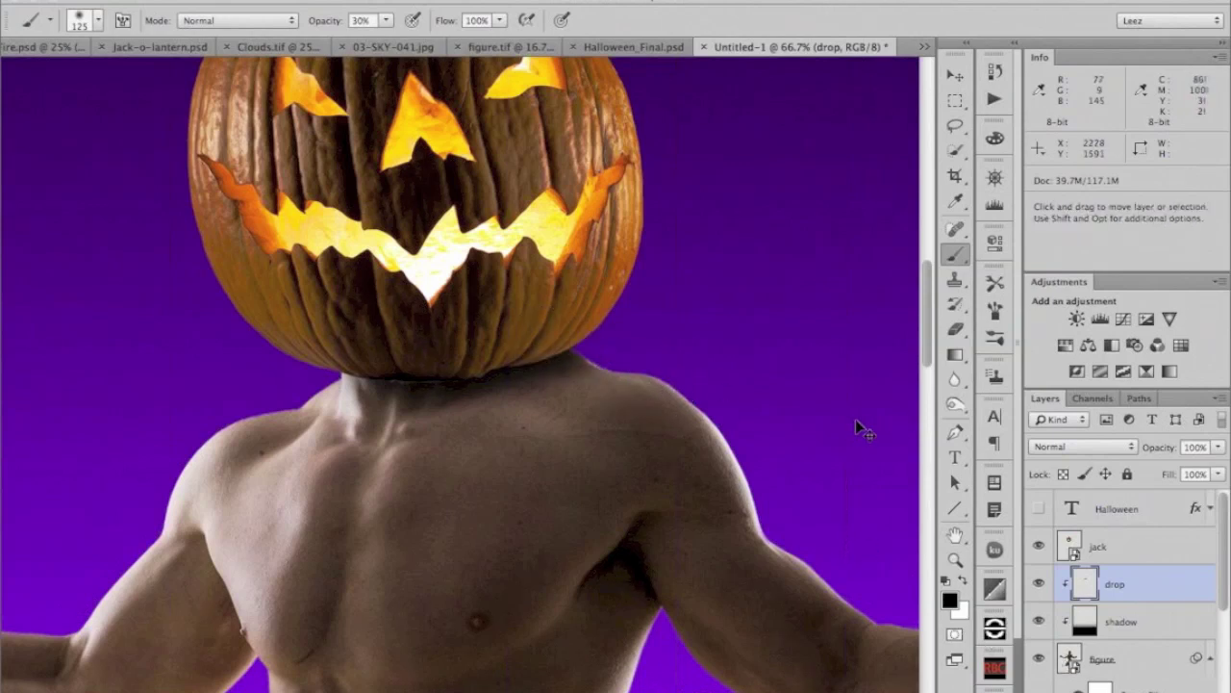
key(super+alt+g)
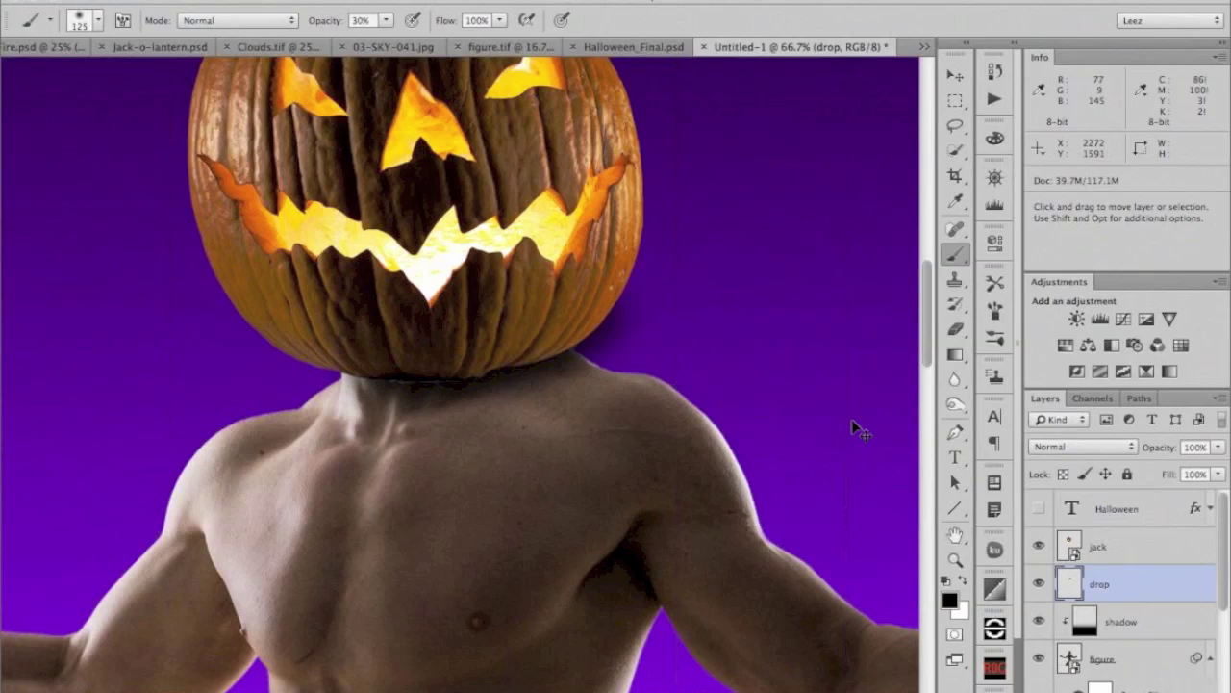
key(super+alt+g)
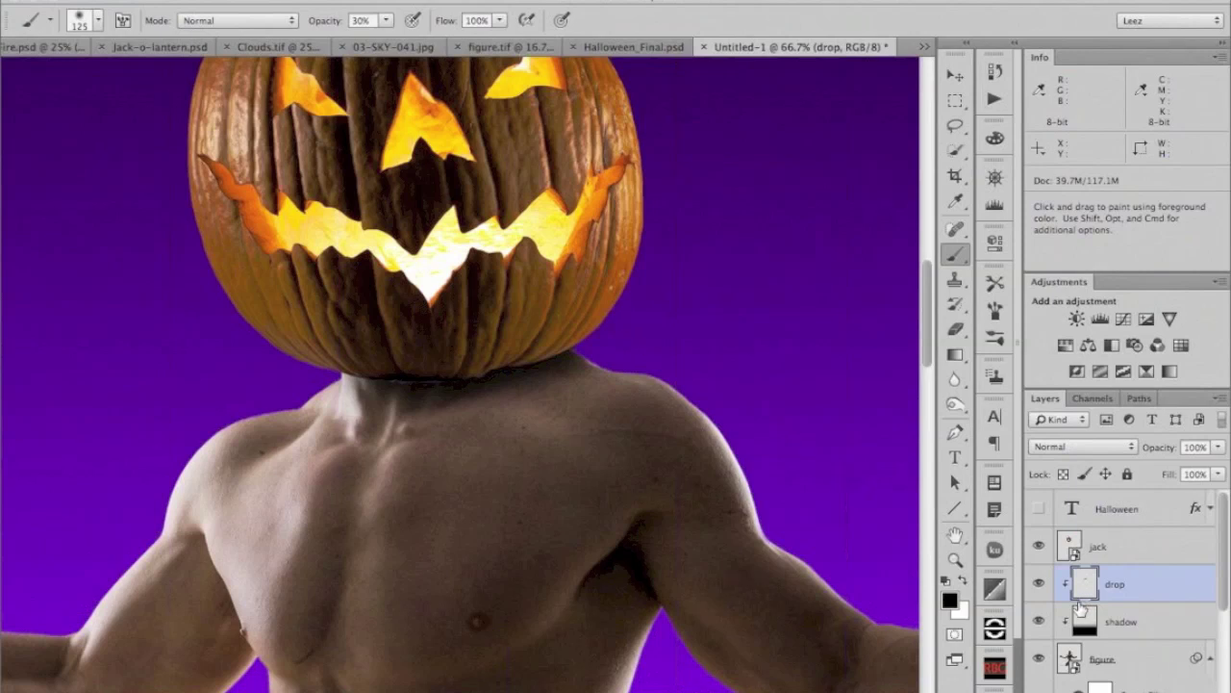
- Bring the flames from Fire.psd into Untitled-1, placing them around the pumpkin head on a layer between jack and drop
key(super+minus)
key(super+minus)
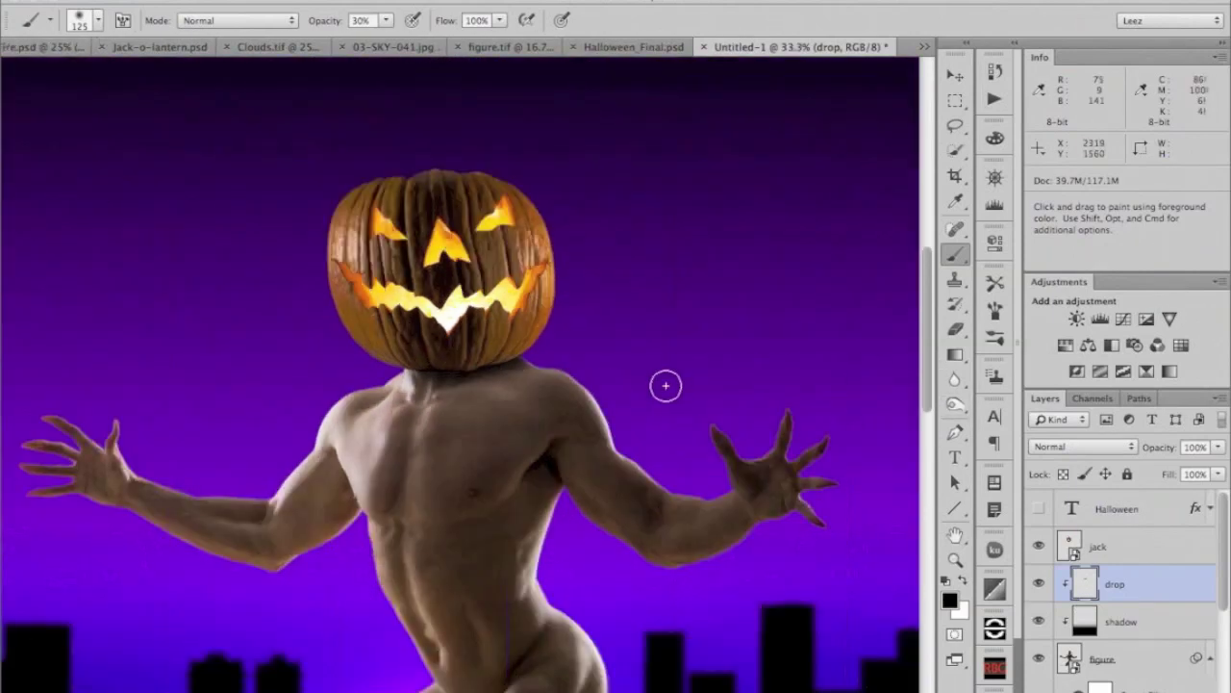
key(space)
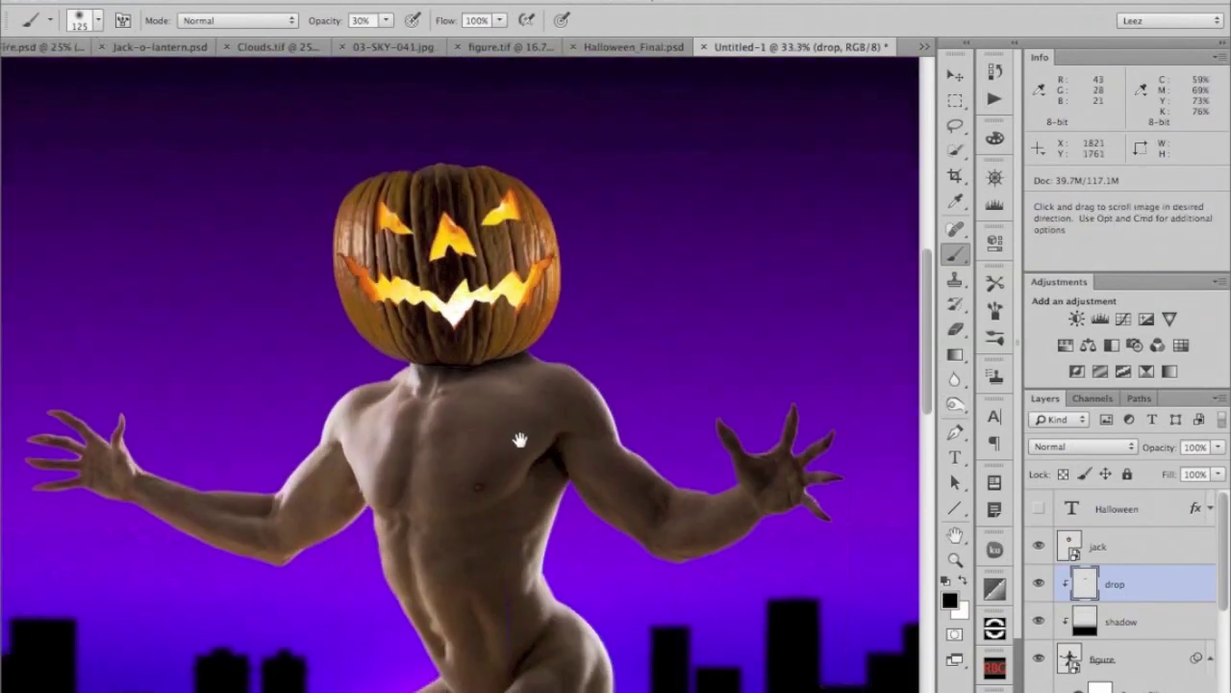
key(super+minus)
key(super+minus)
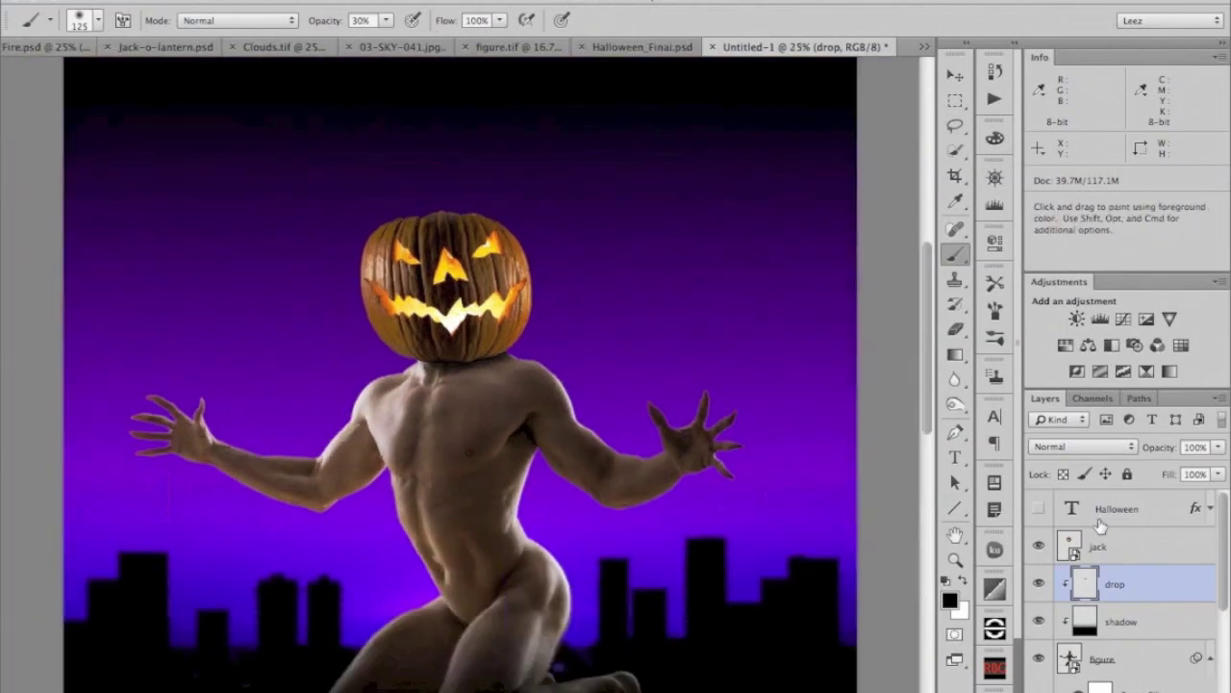
click(50, 51)
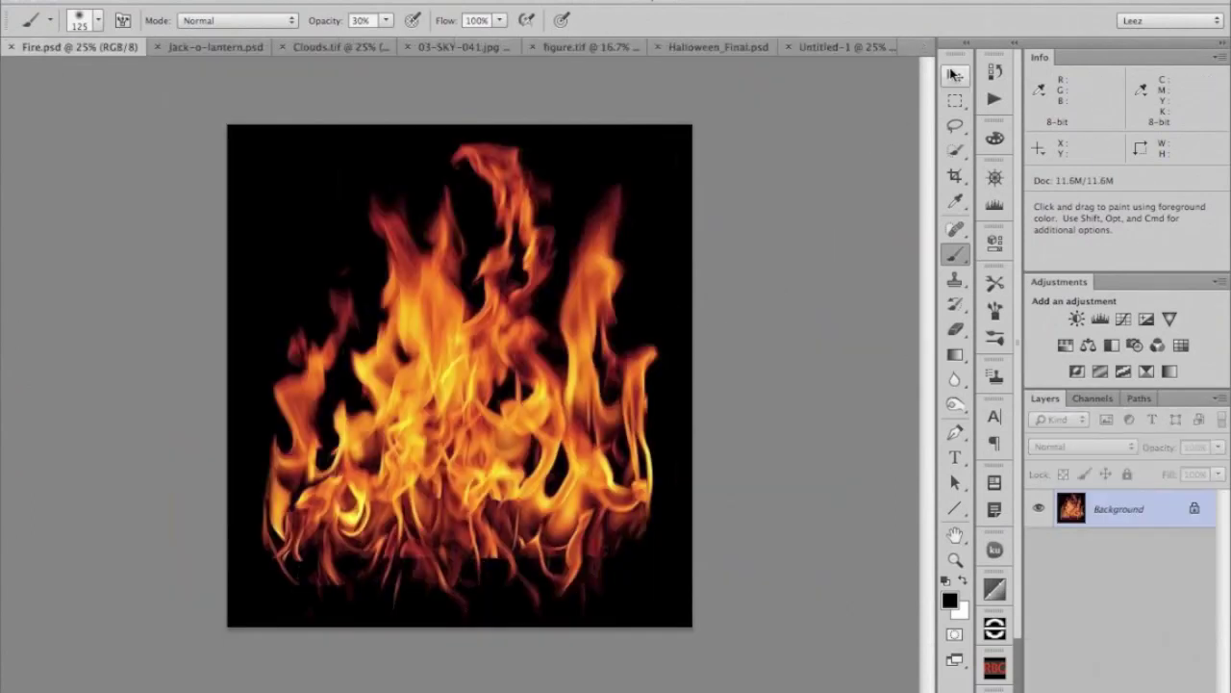
click(956, 76)
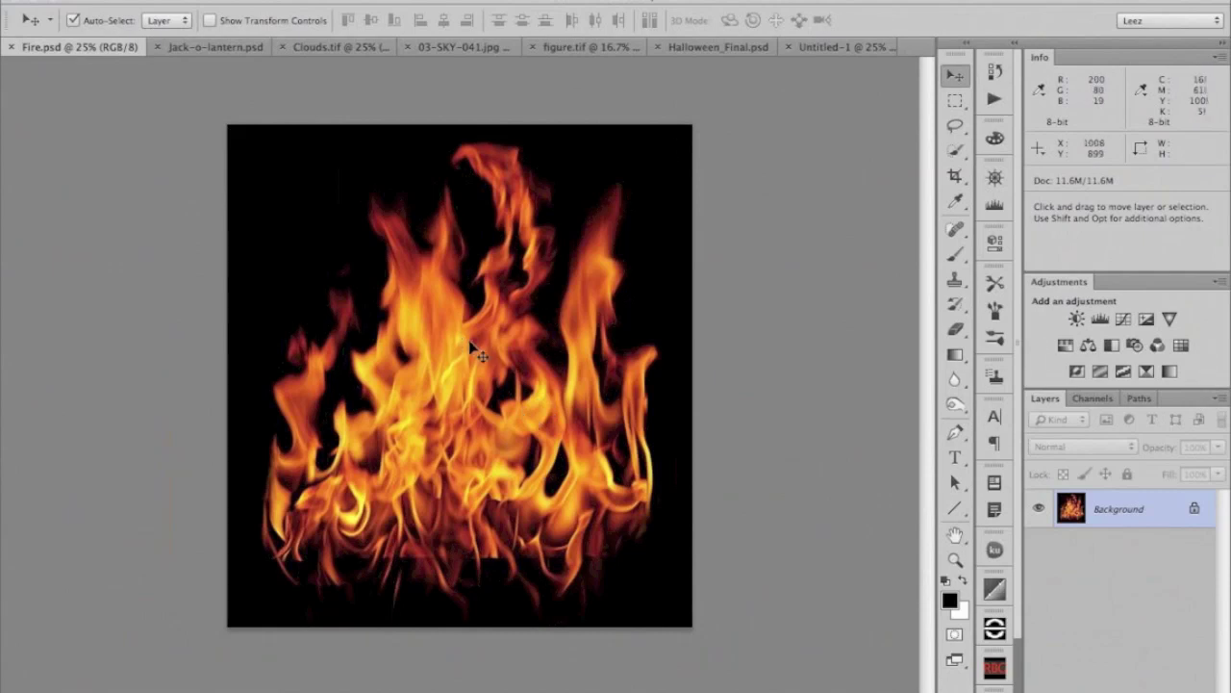
drag(516, 326, 850, 55)
drag(538, 147, 499, 154)
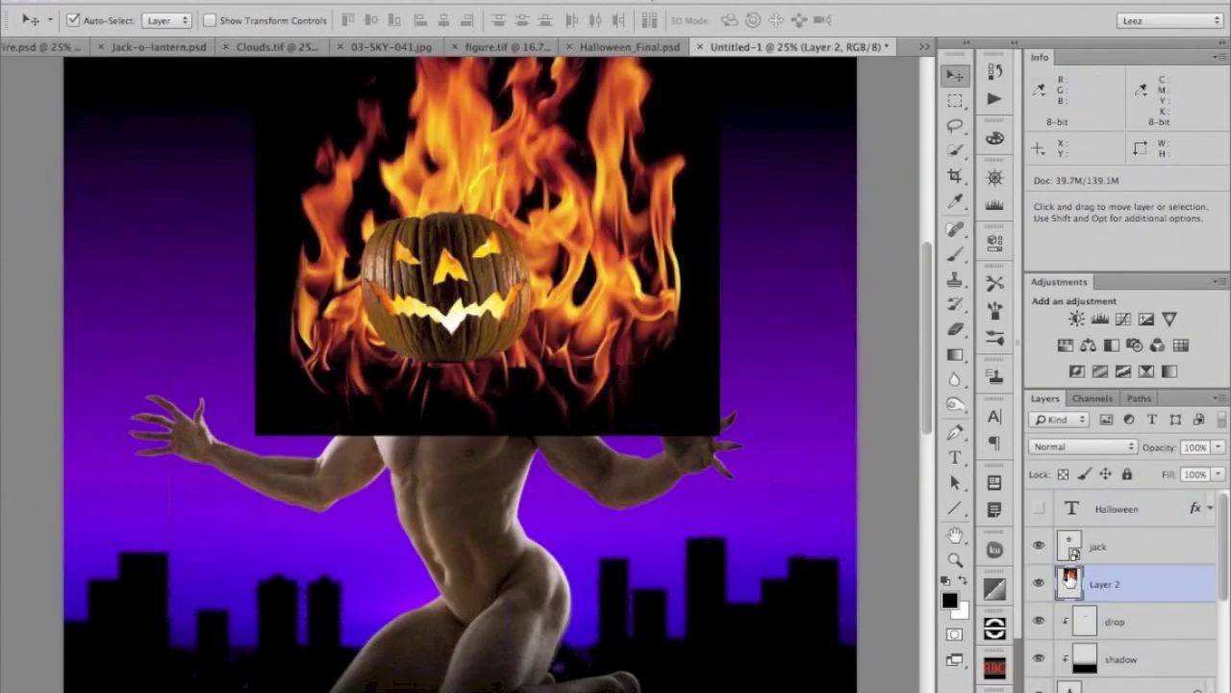
- Move the flames layer above the jack layer and hide its black background with Blend If, raising This Layer's black point to about 20
key(ctrl+bracketright)
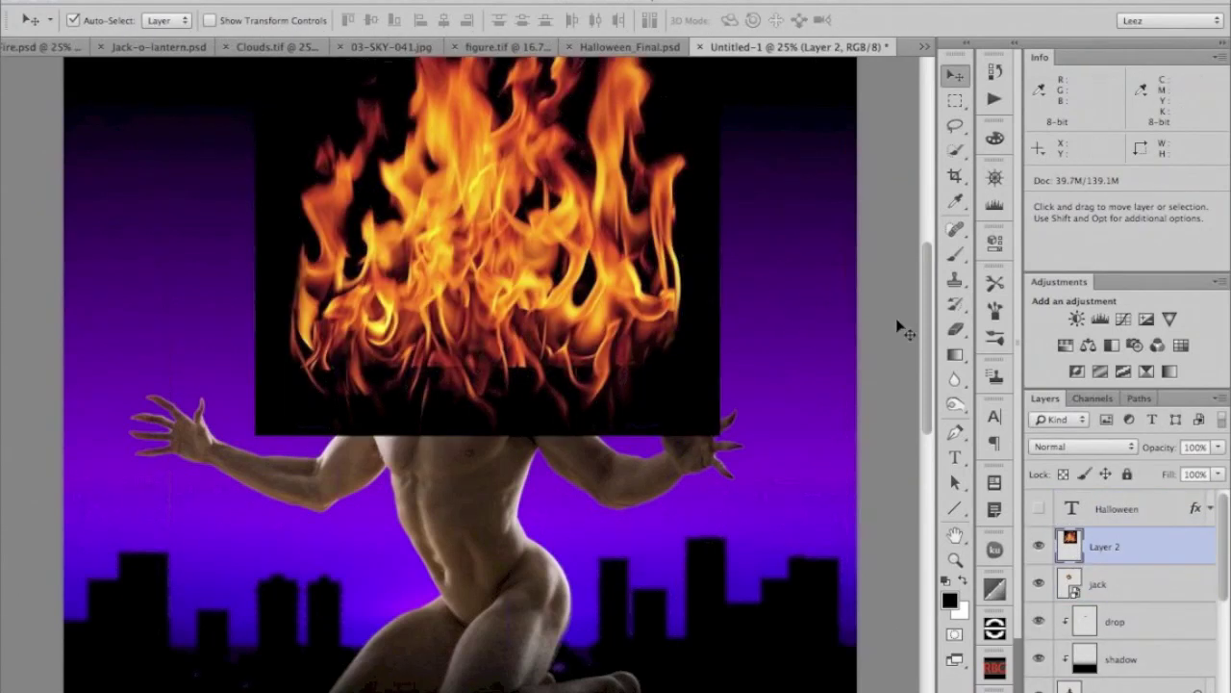
scroll(929, 313, up, 5)
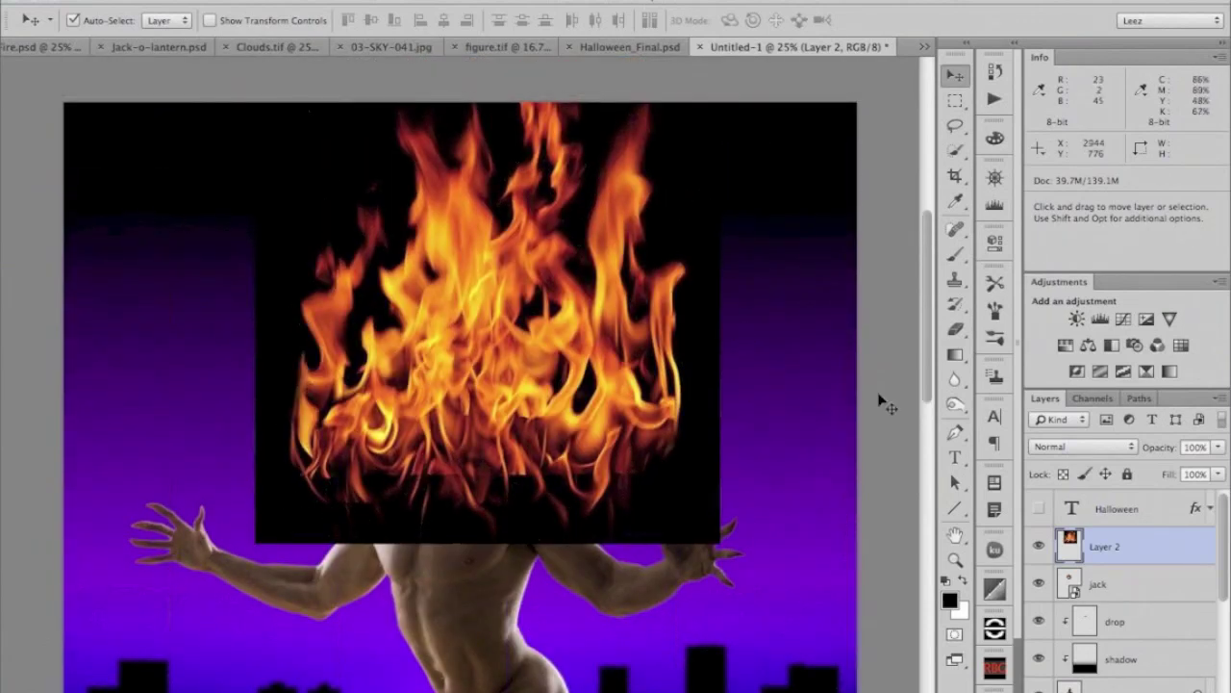
click(1218, 399)
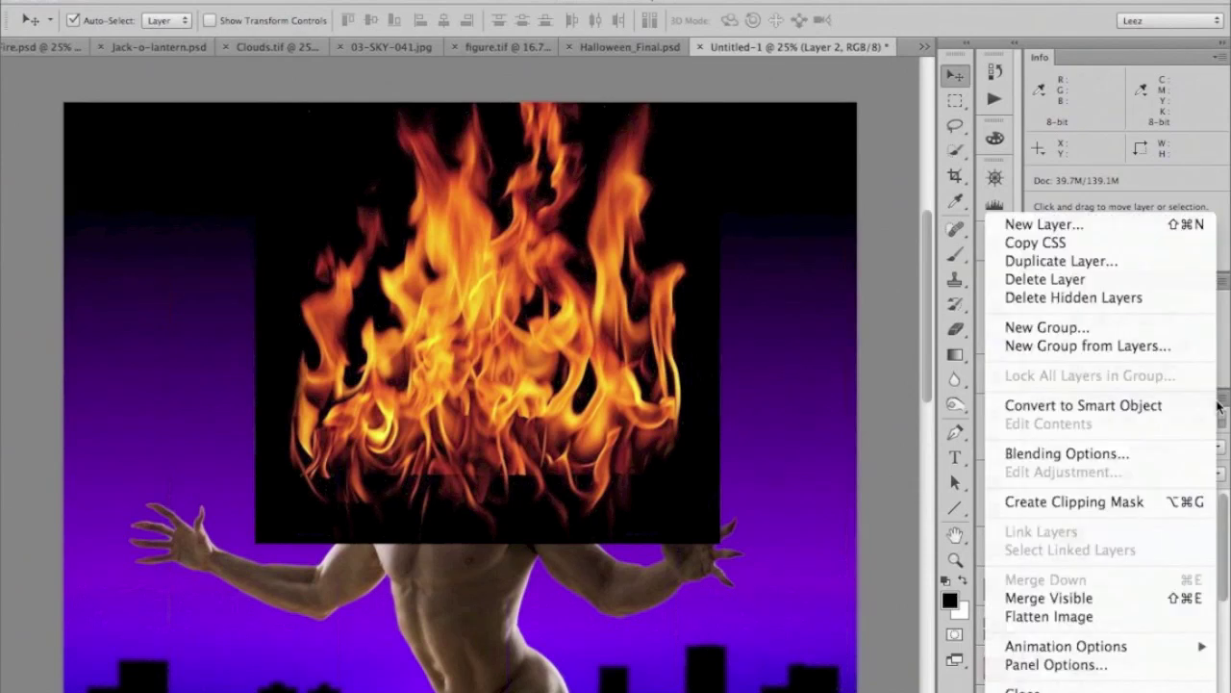
click(1117, 458)
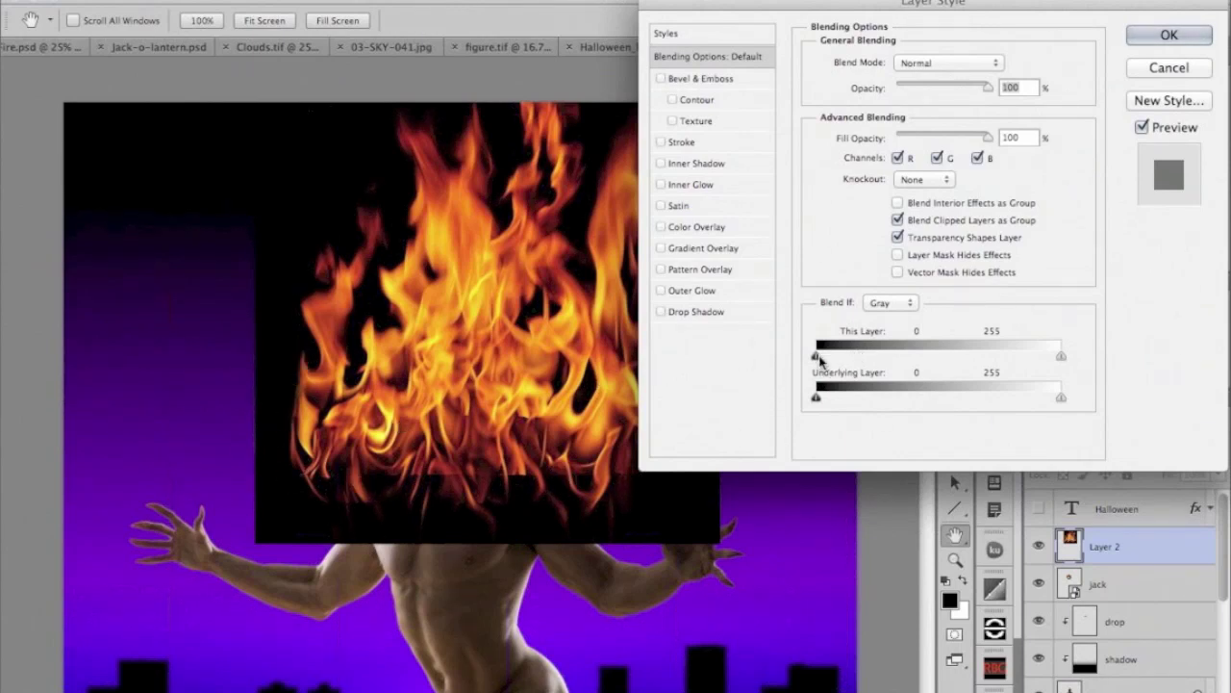
drag(817, 356, 835, 360)
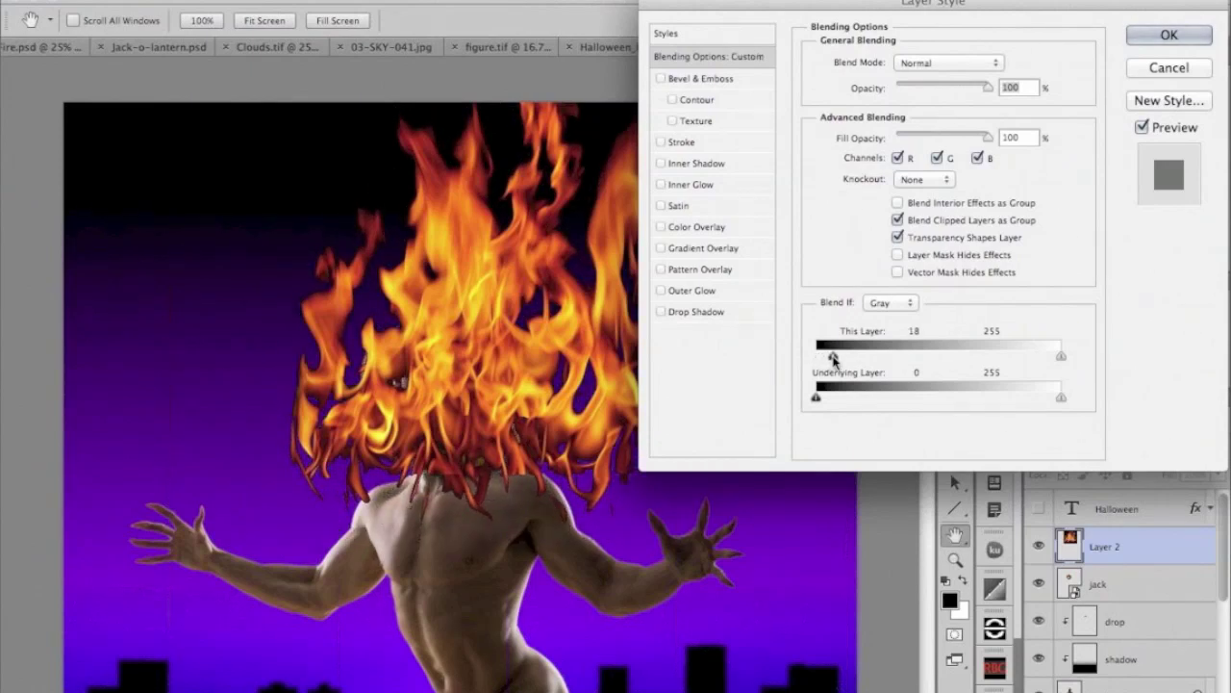
- Split This Layer's black Blend If slider to 20 / 44 to soften the flame edges, and apply the blending options
super+click(391, 481)
super+click(387, 481)
drag(517, 425, 375, 428)
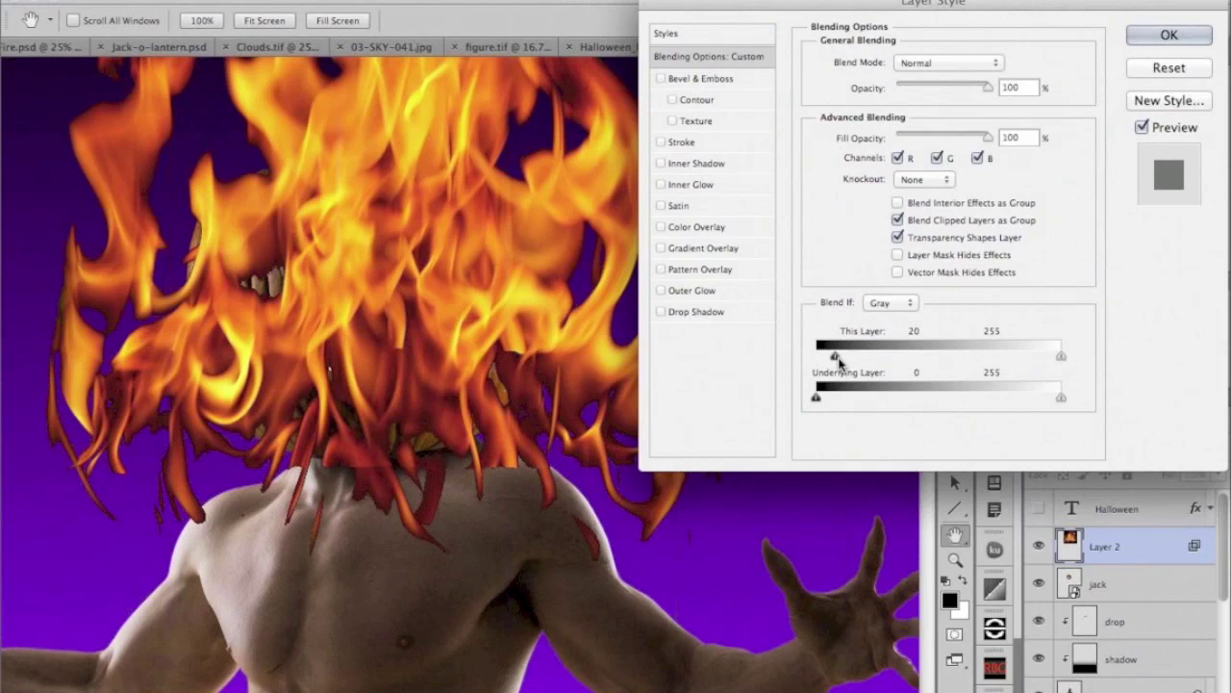
drag(836, 357, 839, 361)
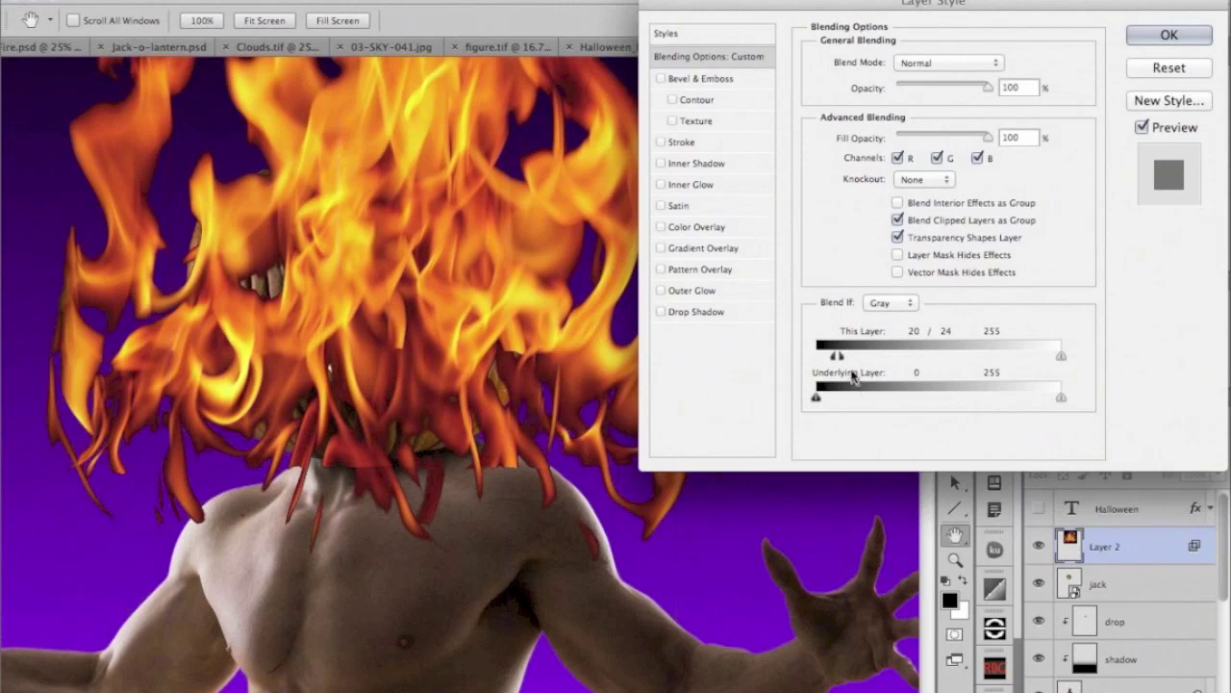
drag(840, 360, 858, 359)
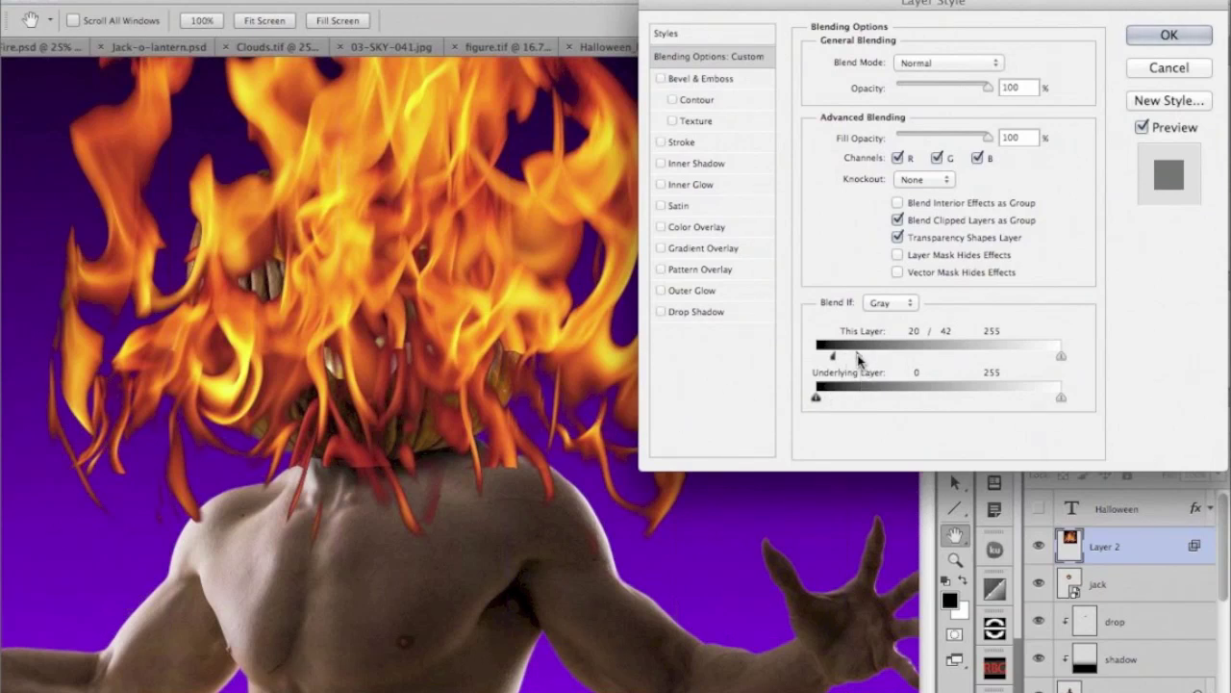
drag(858, 356, 861, 356)
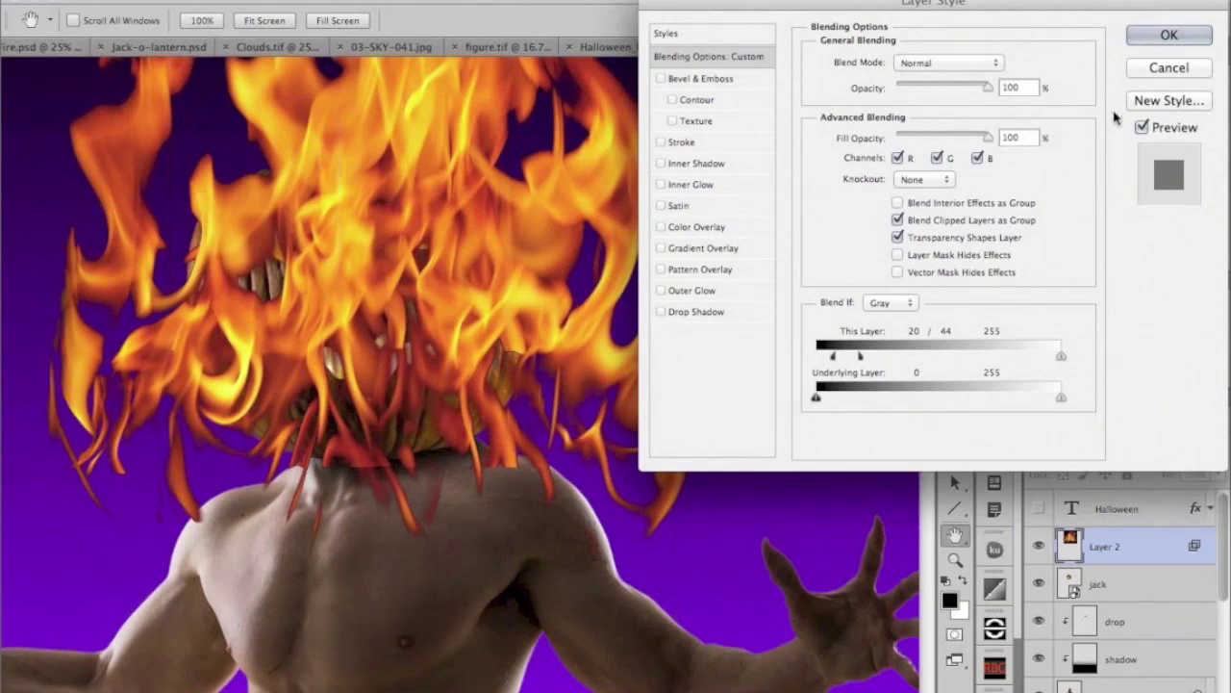
click(1144, 37)
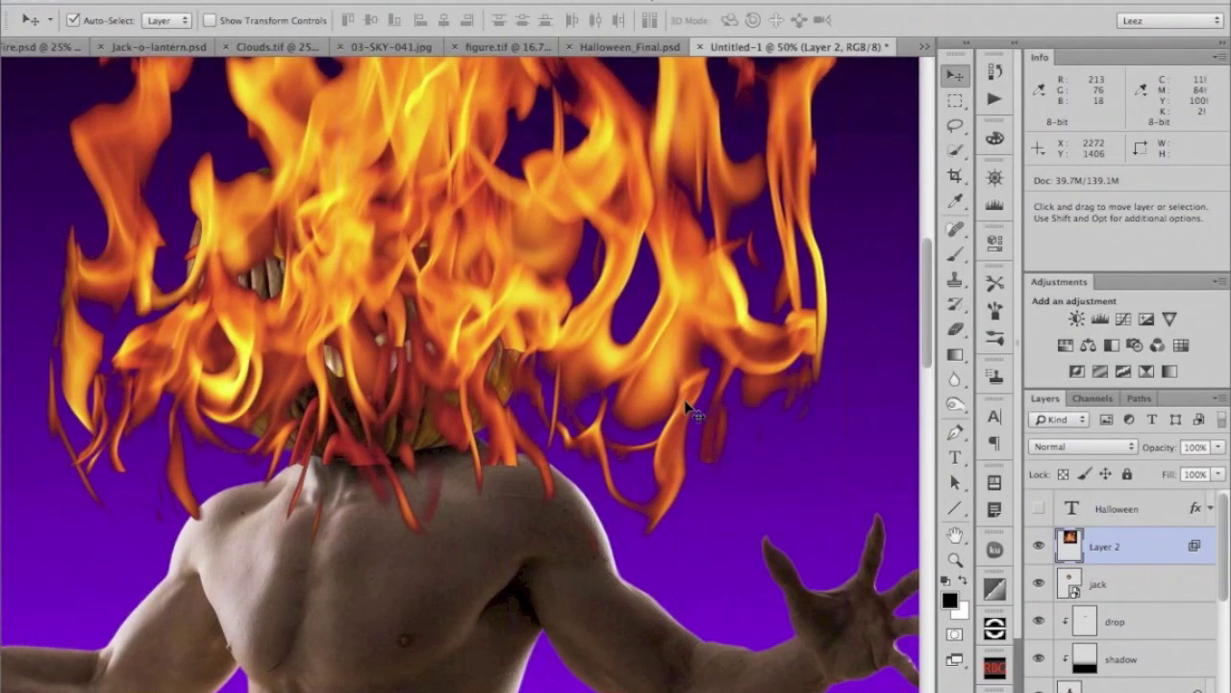
- Scale the flames down to about 44% and position them on the crown of the pumpkin head
key(super+minus)
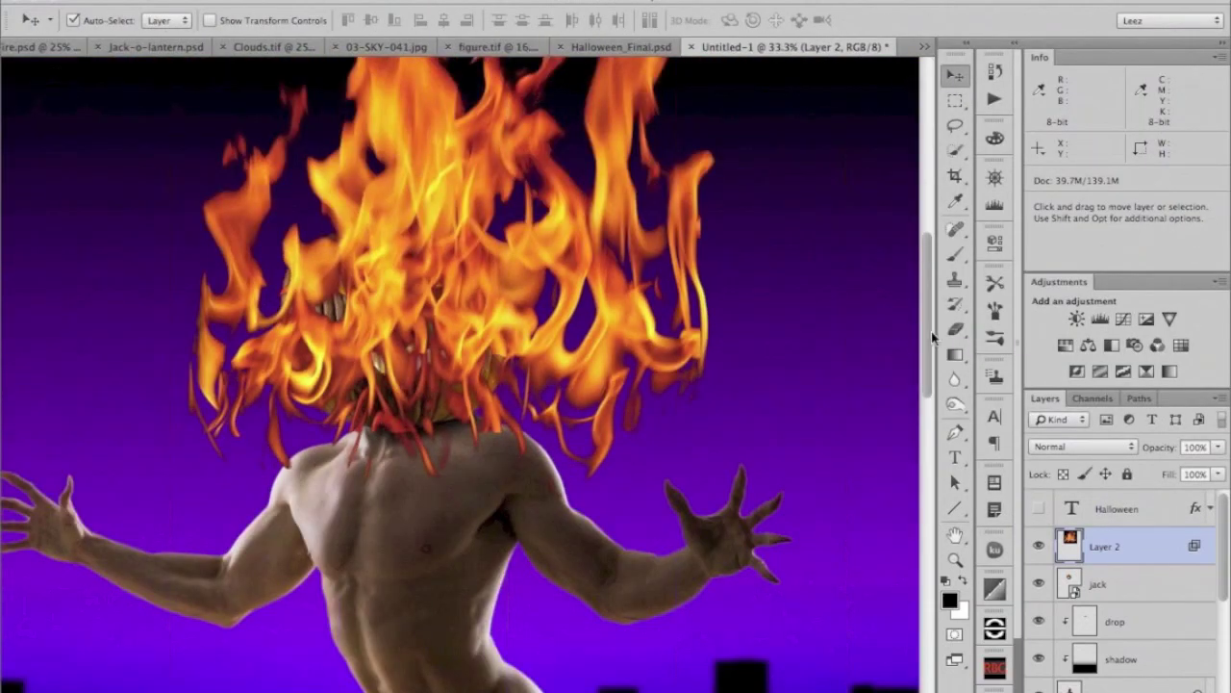
scroll(875, 372, up, 3)
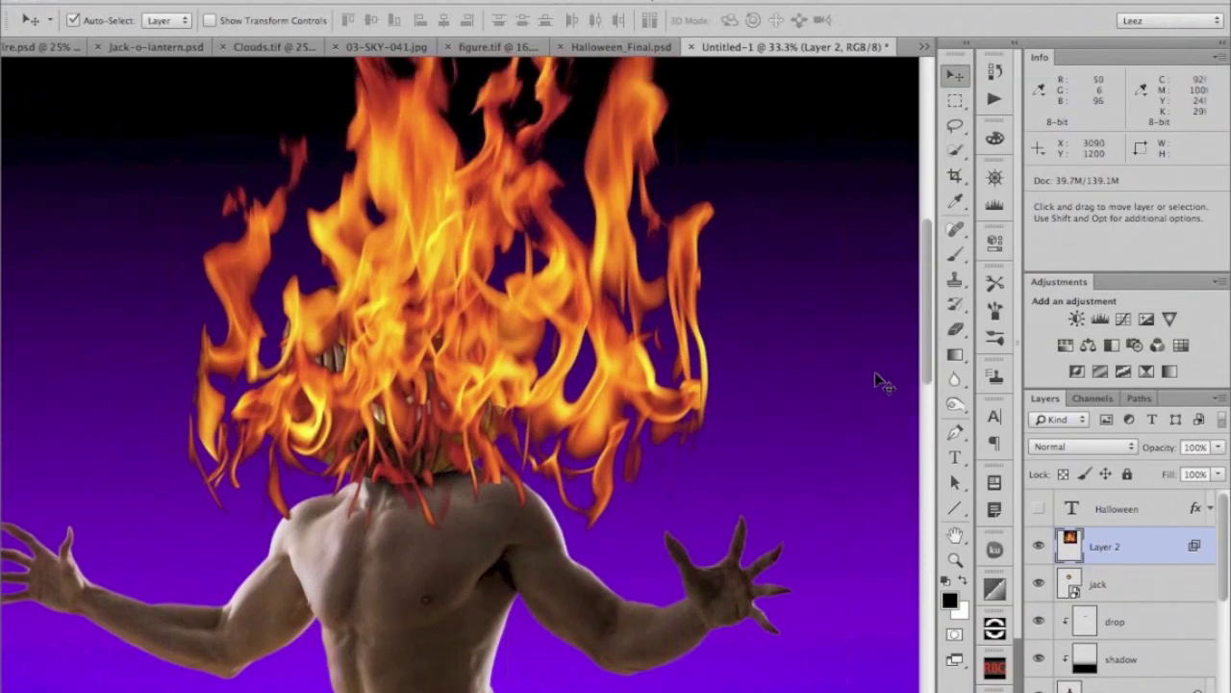
key(super+minus)
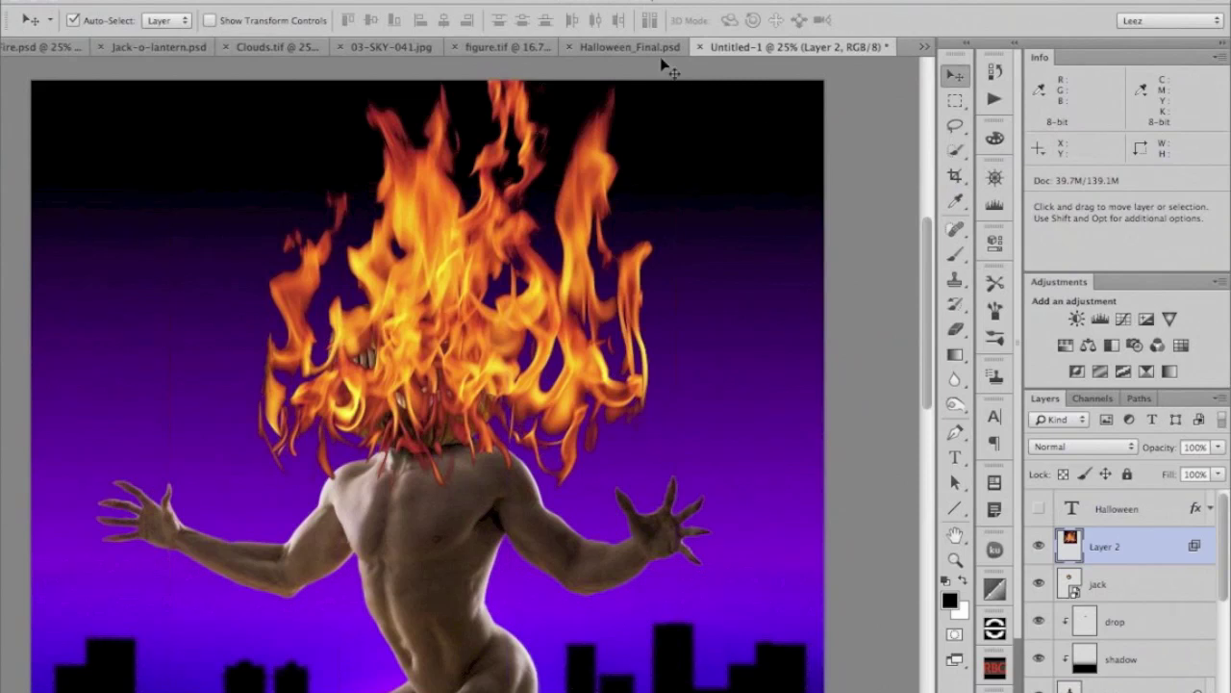
key(ctrl+t)
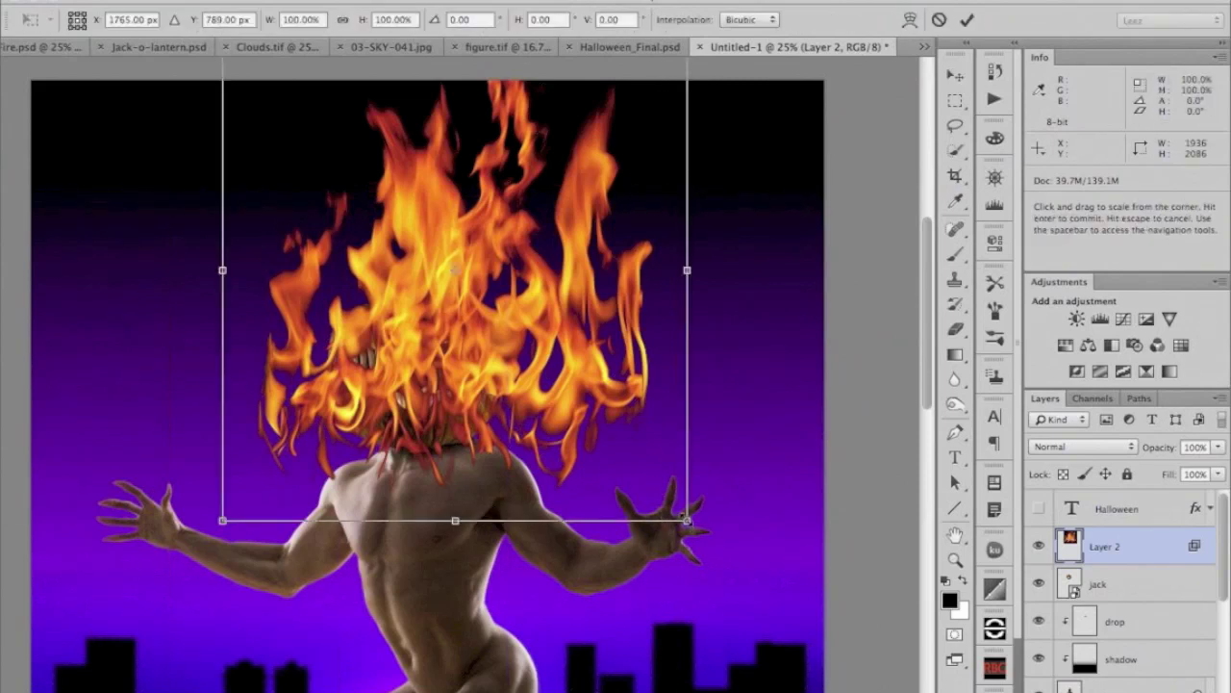
drag(687, 520, 566, 387)
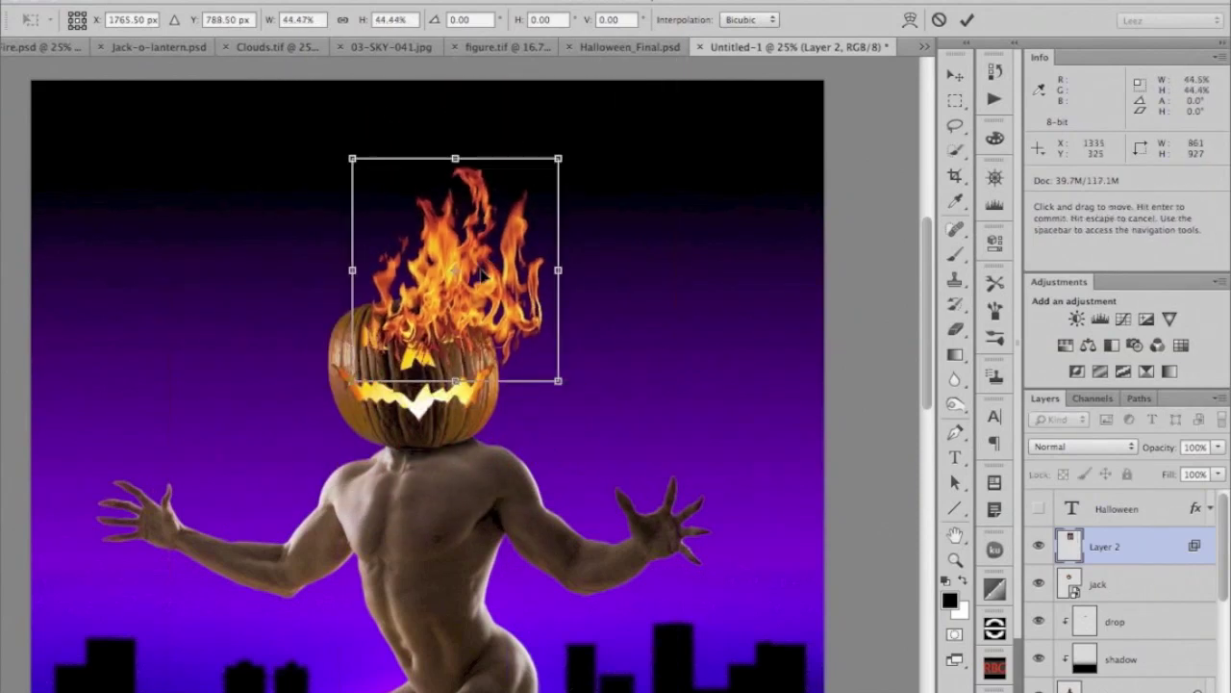
drag(482, 274, 445, 248)
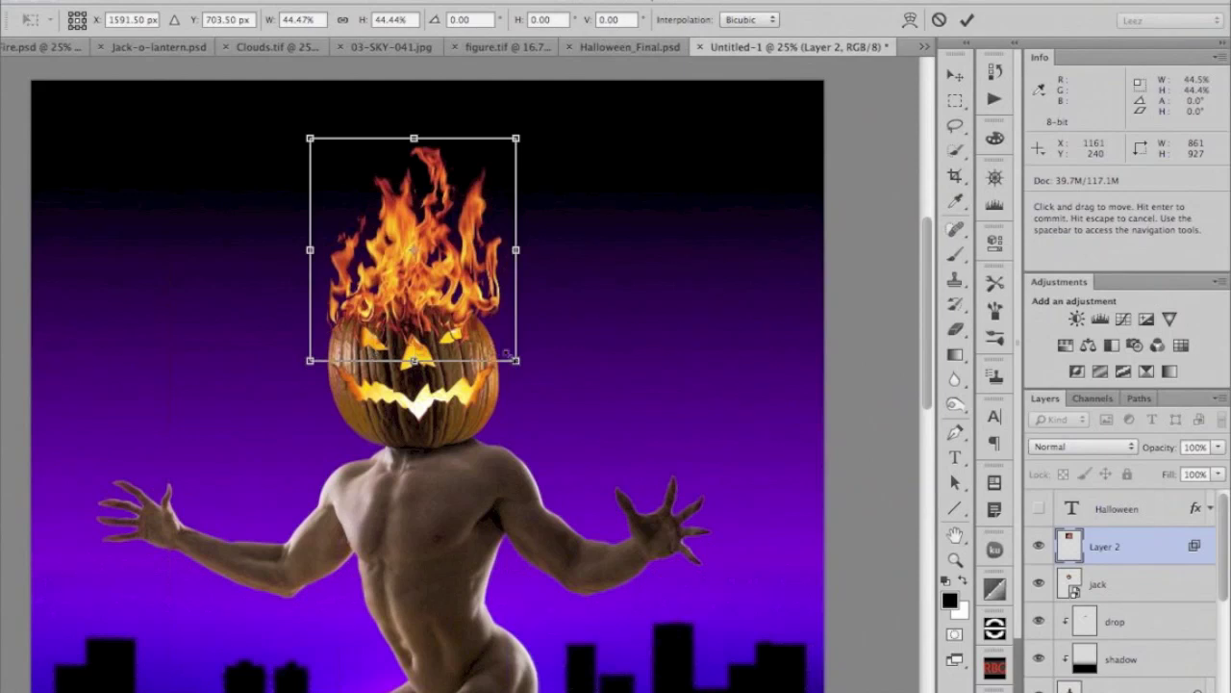
click(965, 20)
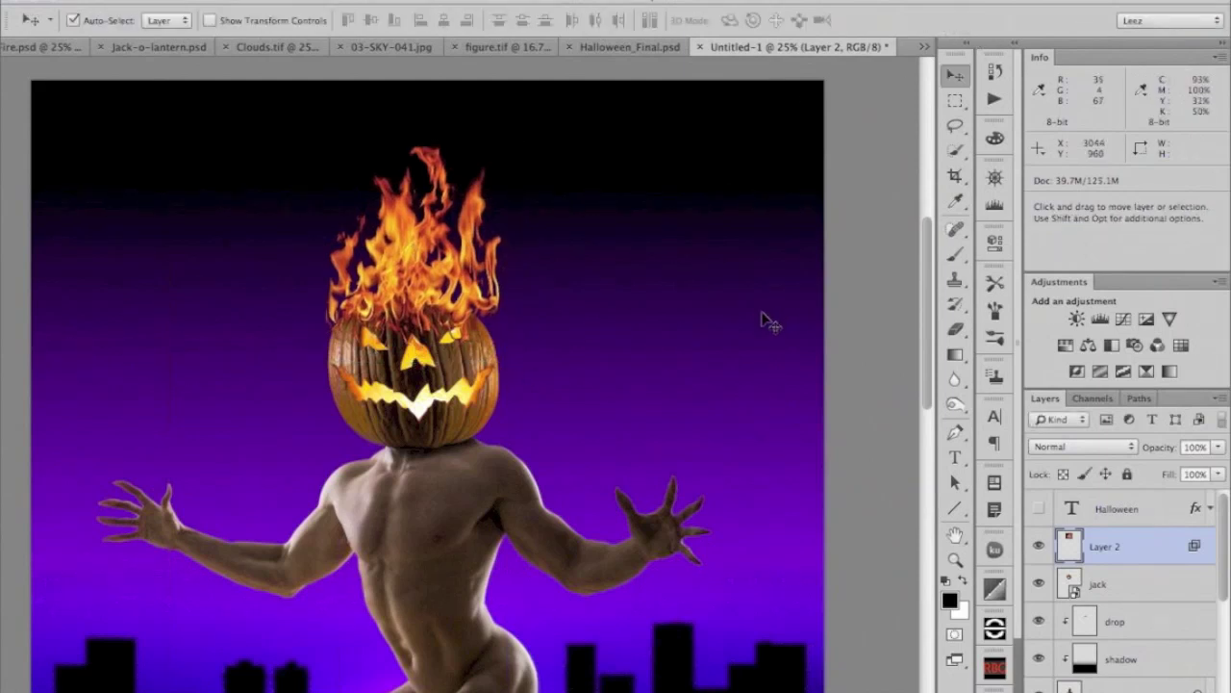
drag(411, 291, 408, 285)
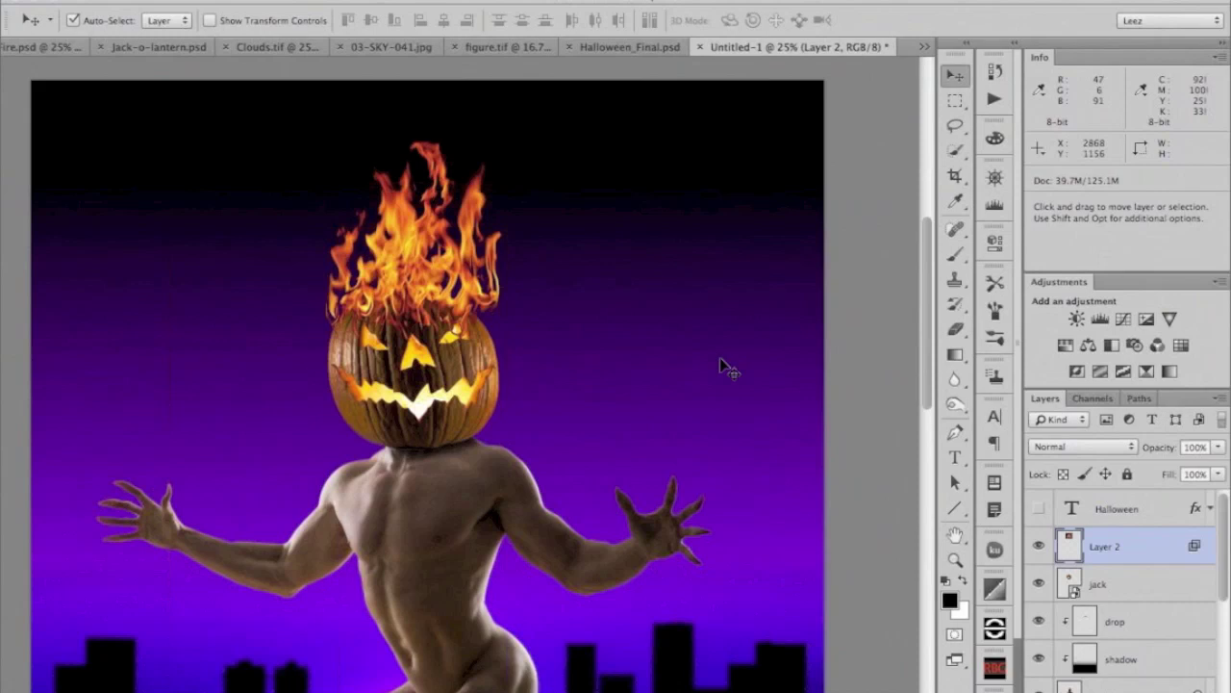
- Bring the sky image from Clouds.tif into Untitled-1, placing it over the upper part of the poster
key(super+minus)
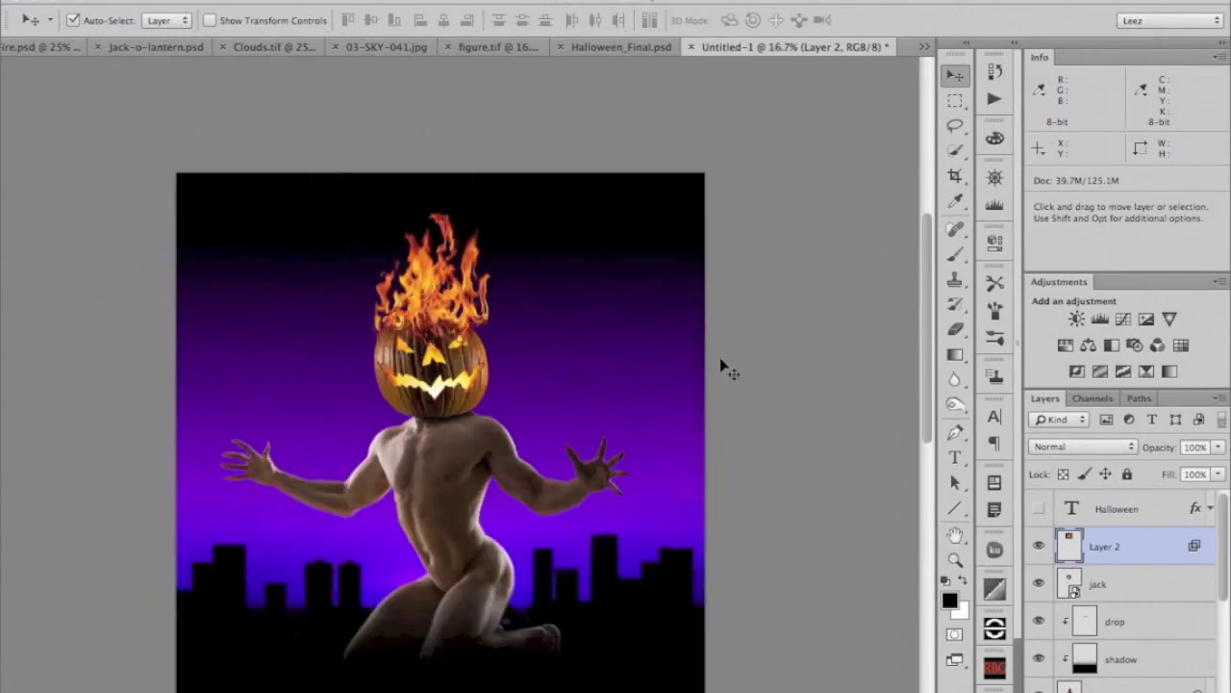
drag(614, 409, 628, 354)
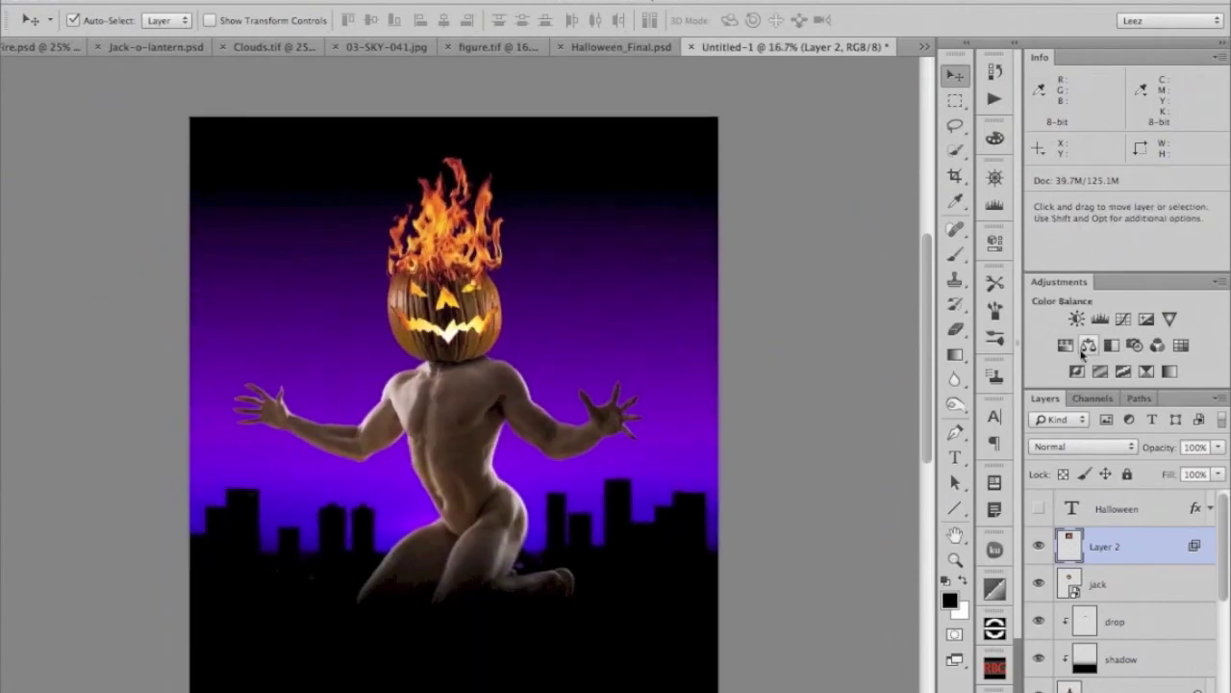
click(256, 50)
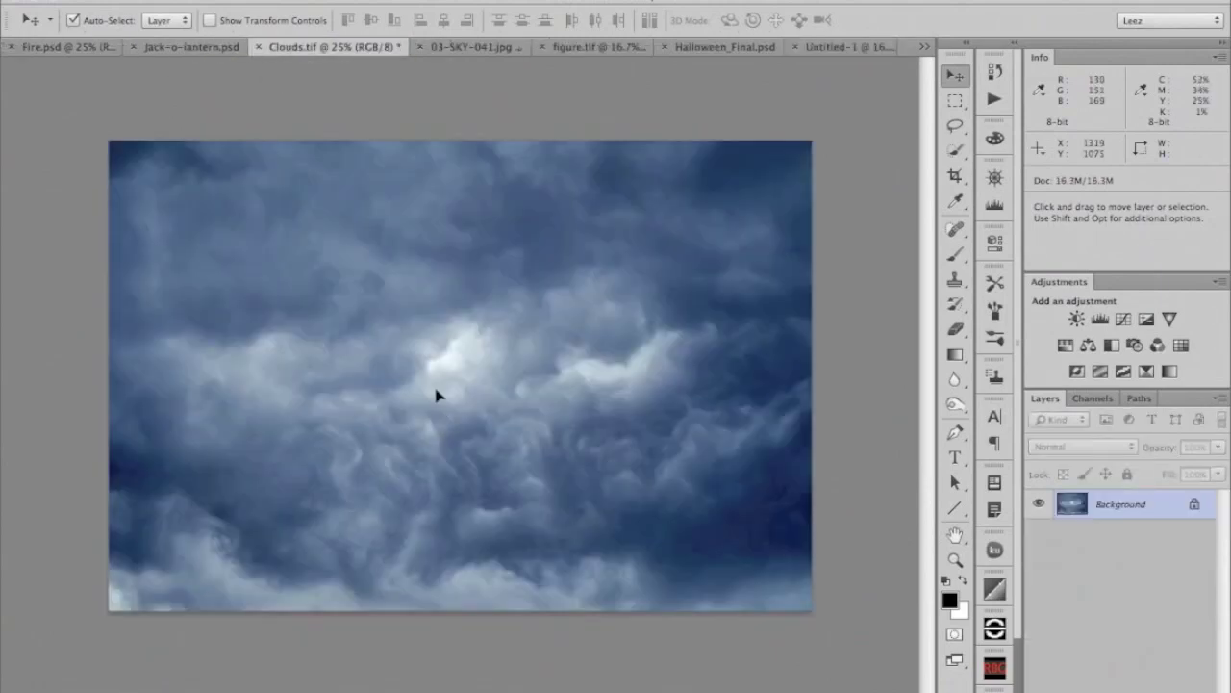
drag(436, 394, 424, 264)
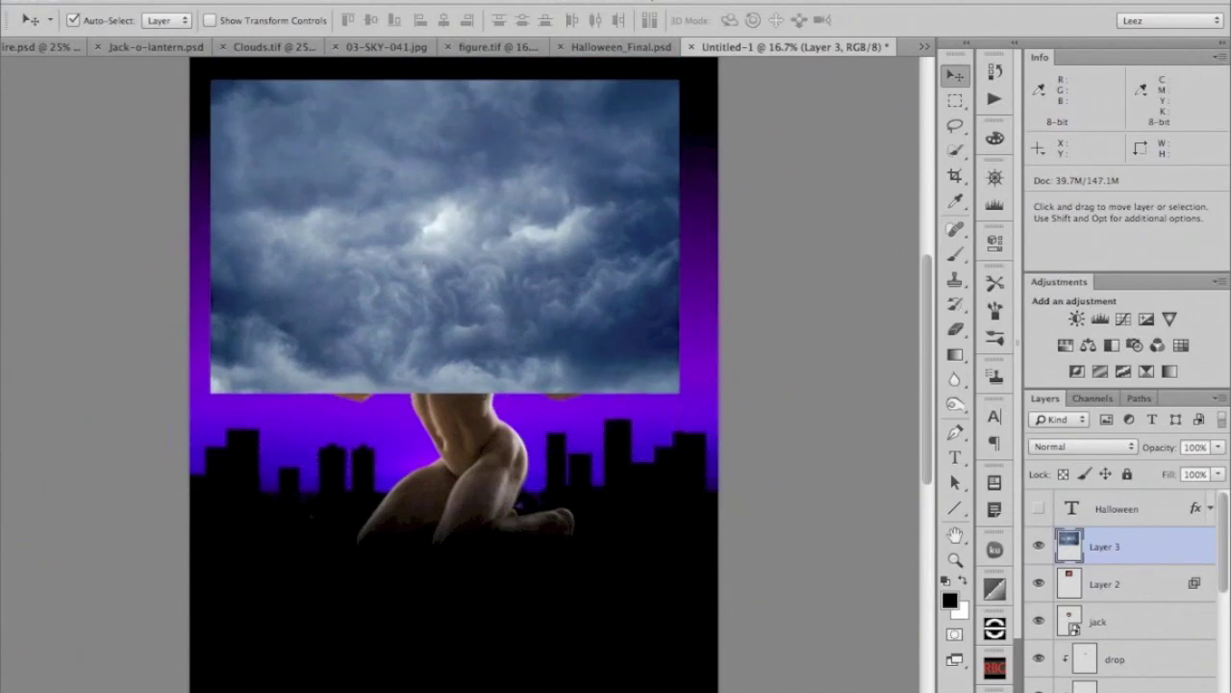
- Flip the clouds layer vertically and move it beneath the figure layer, directly above the Hue/Saturation adjustment
click(198, 0)
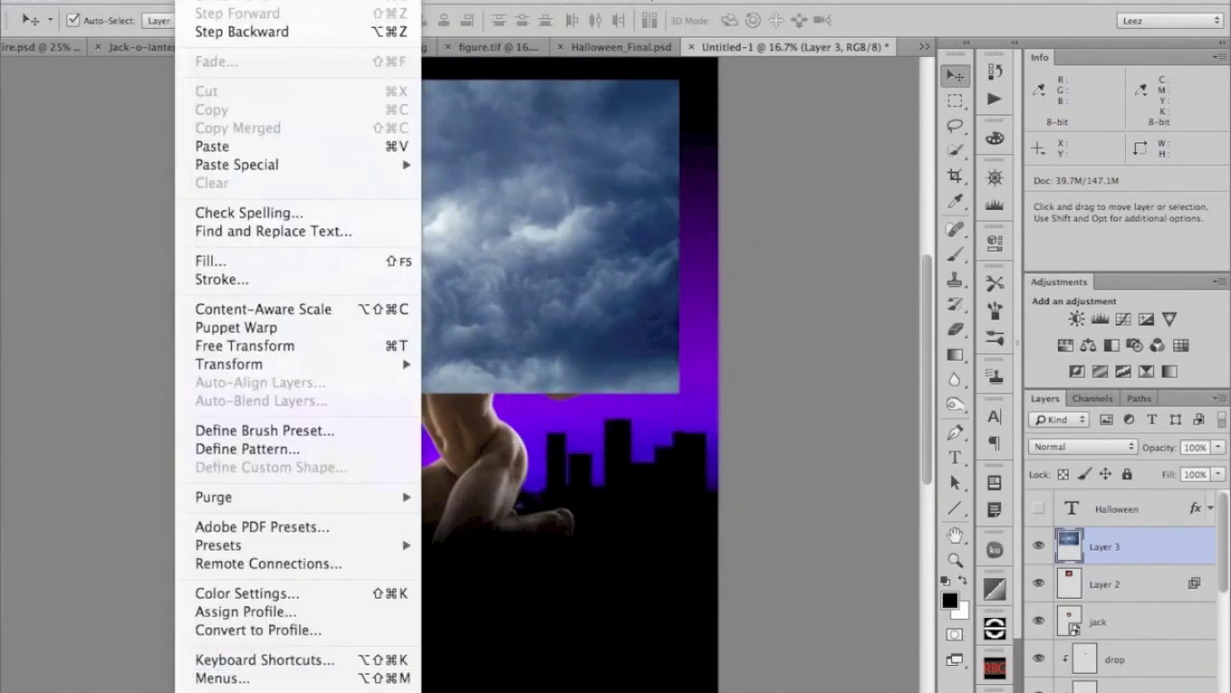
mouse_move(304, 368)
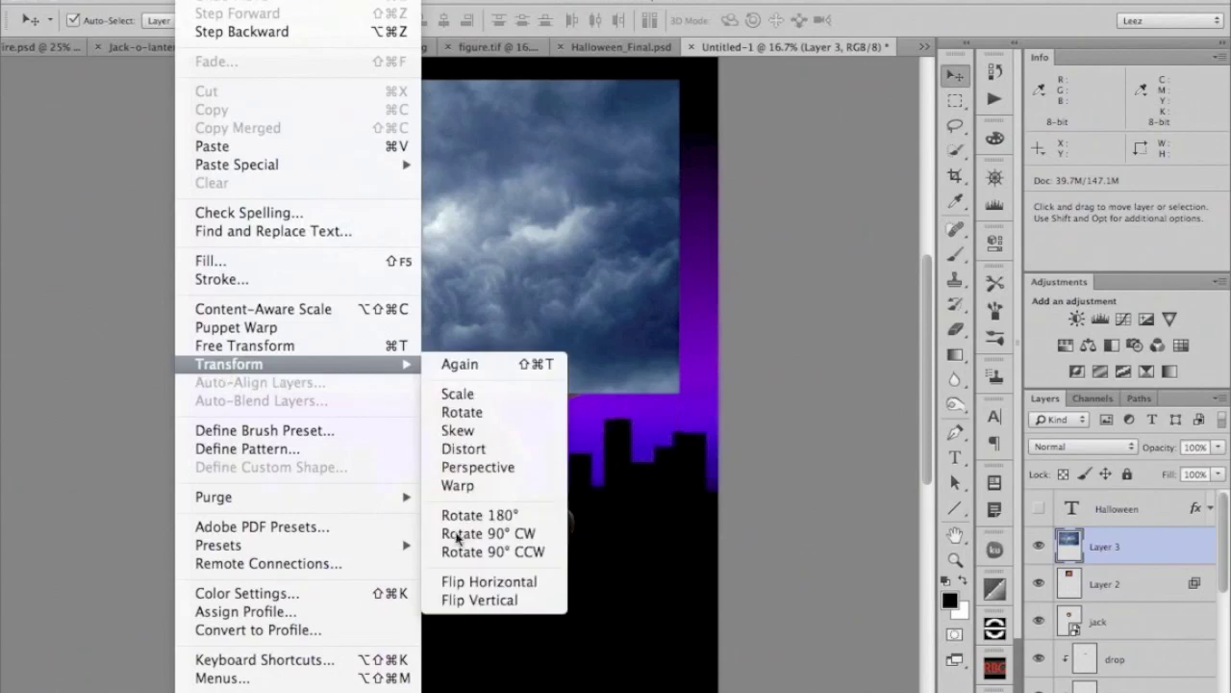
click(479, 601)
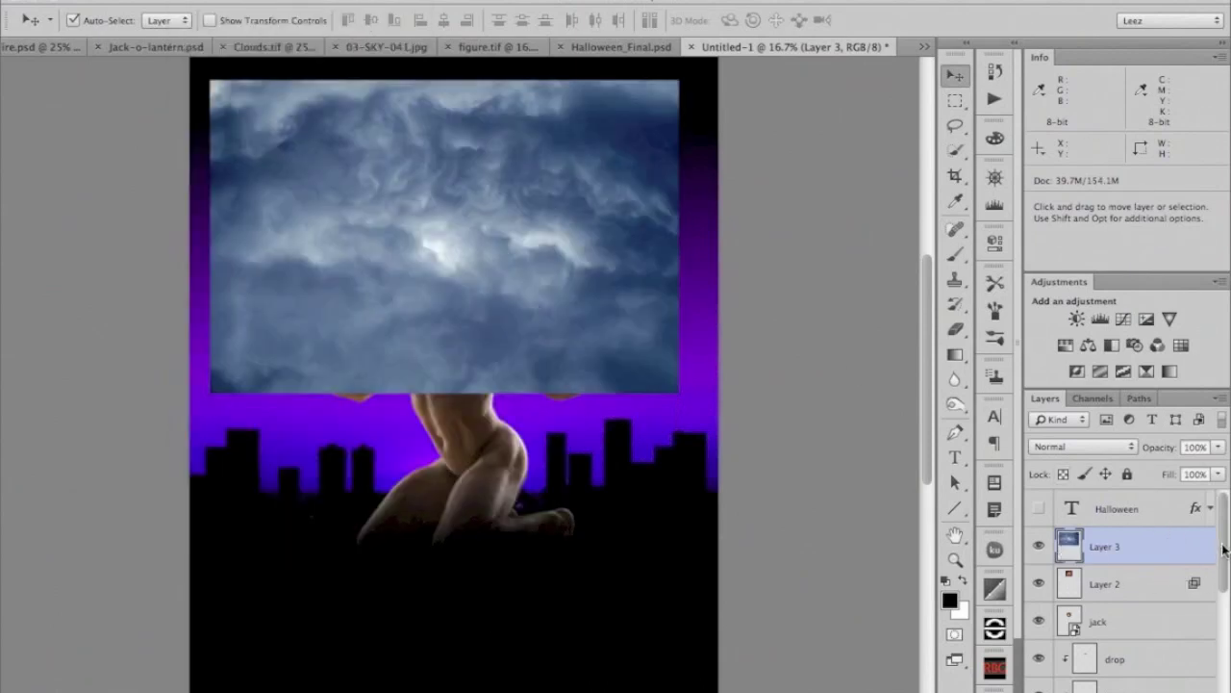
double_click(1042, 59)
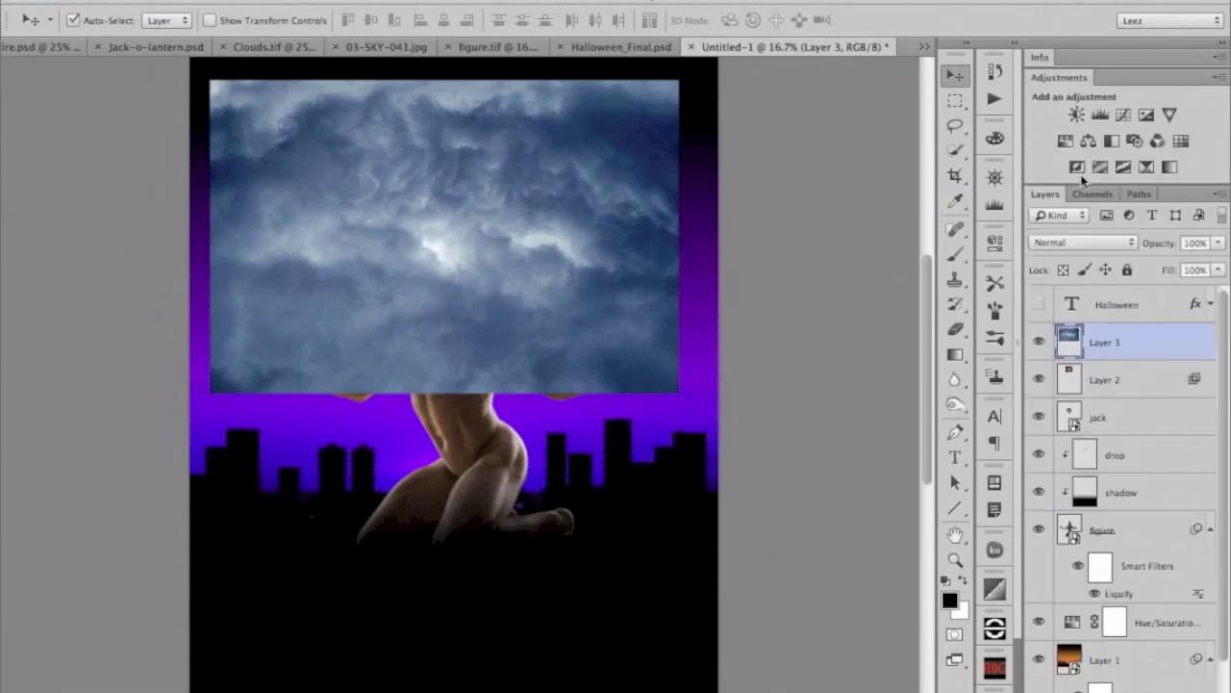
drag(1070, 347, 1066, 589)
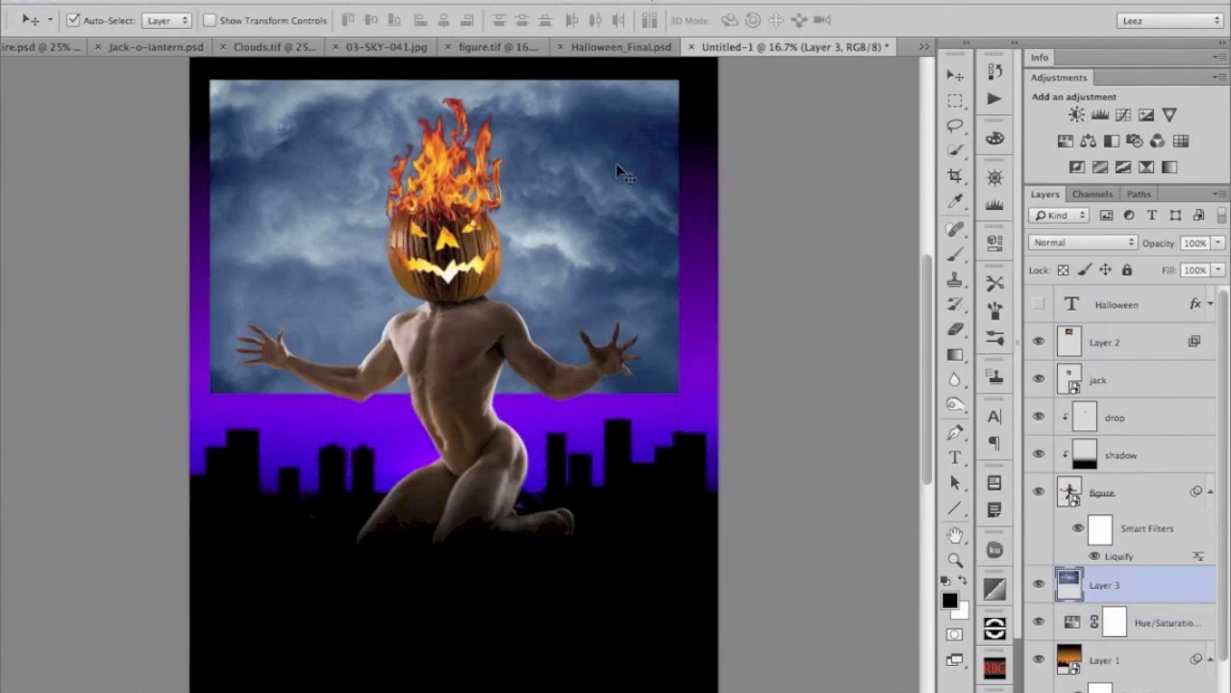
- Scale the clouds proportionally to about 114% so they span the full poster width from its upper edge
key(ctrl+t)
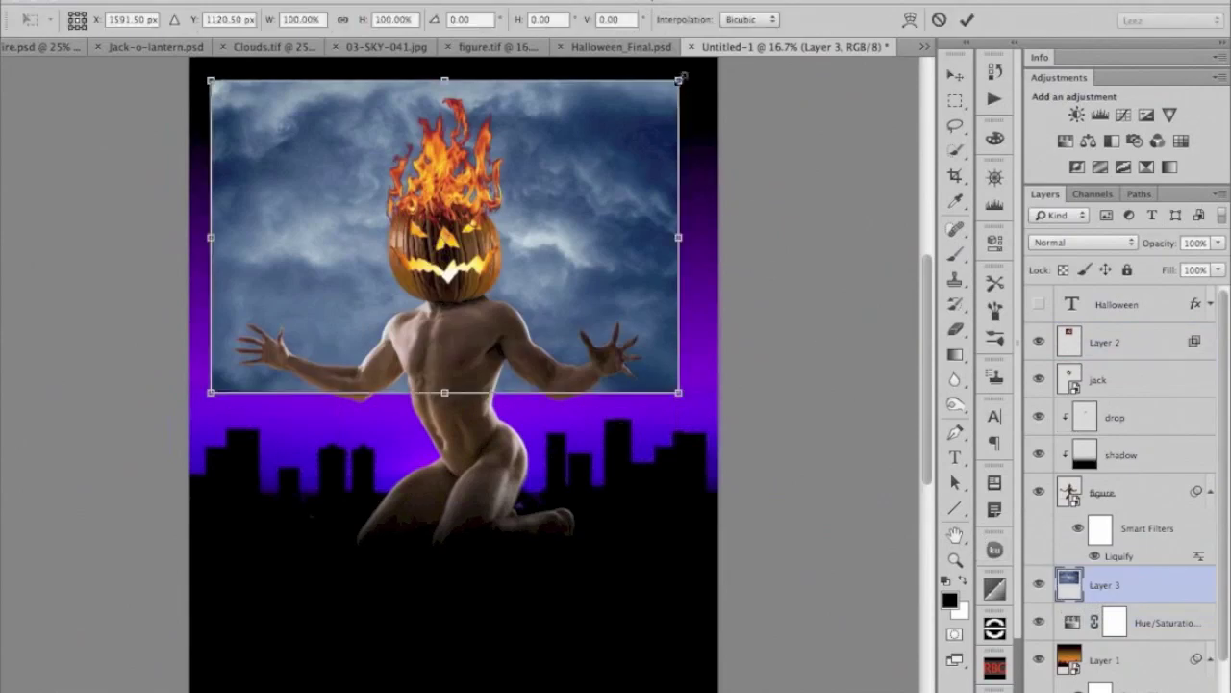
drag(683, 75, 727, 49)
drag(208, 391, 188, 409)
scroll(824, 392, up, 5)
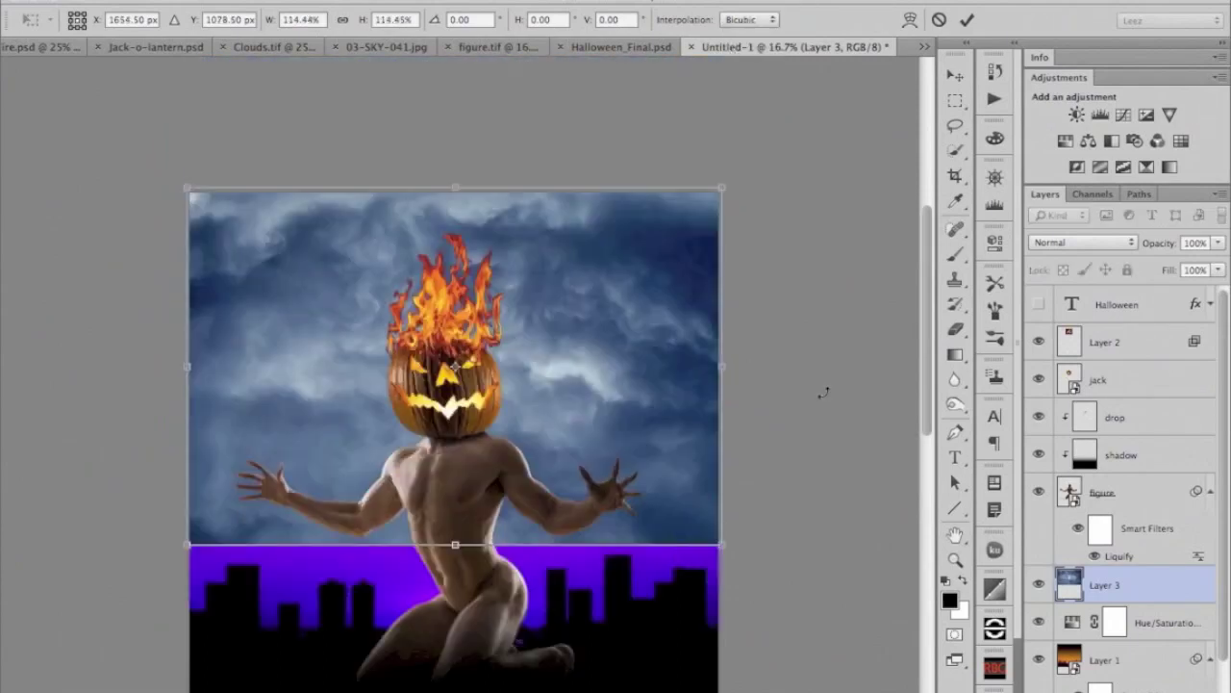
click(967, 19)
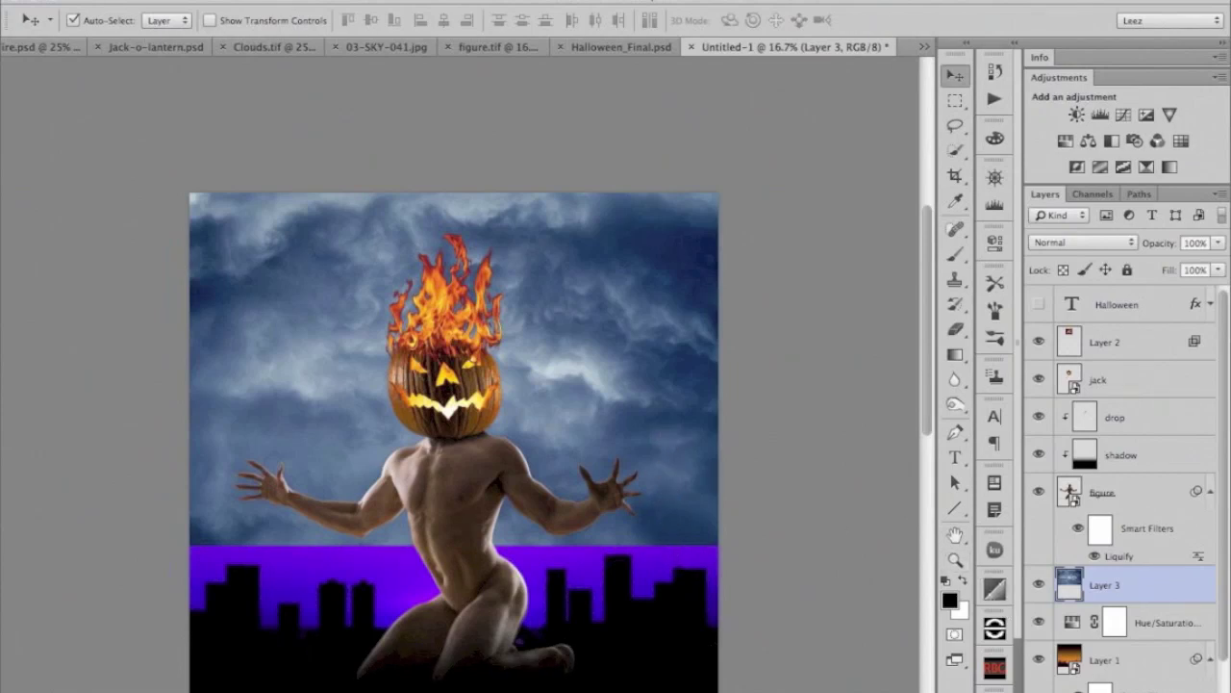
- Add a layer mask to the clouds and fade their lower part into the purple sky with a black-to-white linear gradient
click(1058, 685)
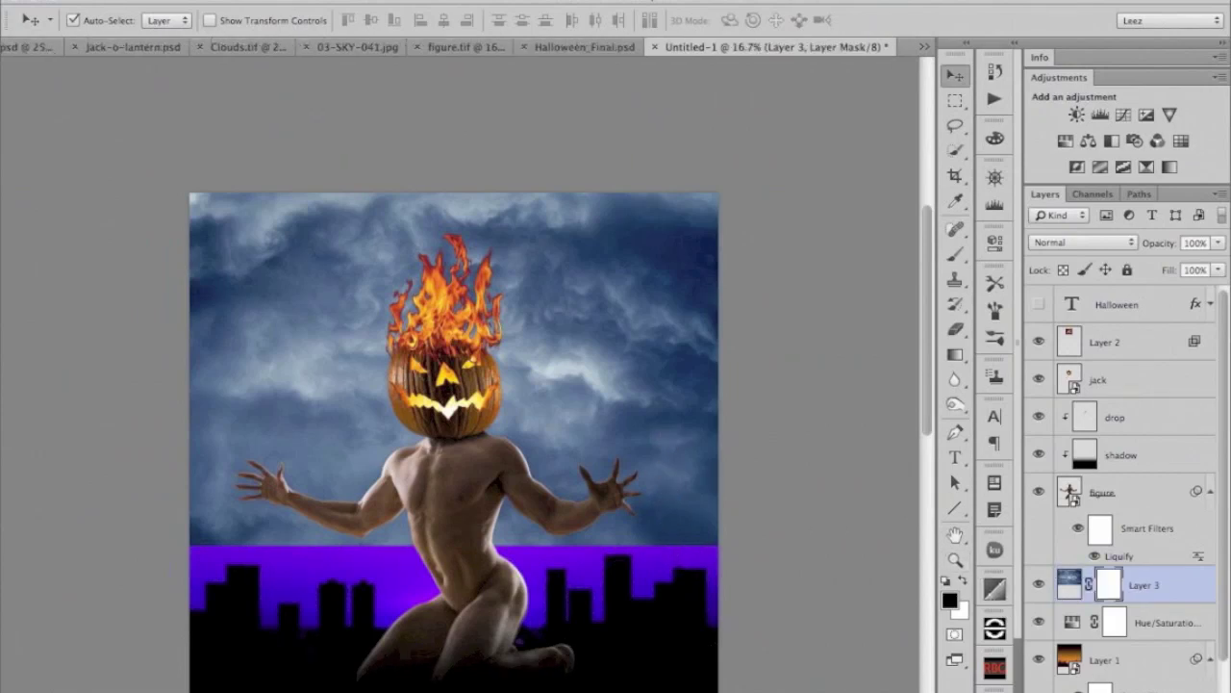
click(955, 355)
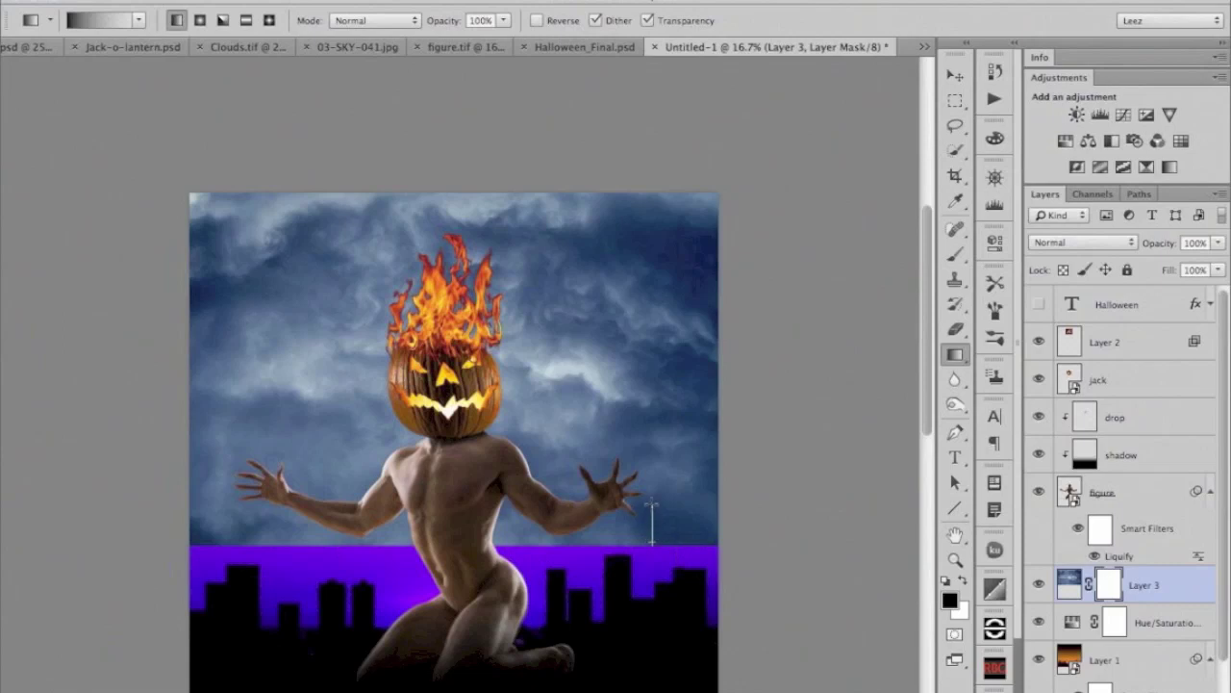
drag(653, 446, 661, 332)
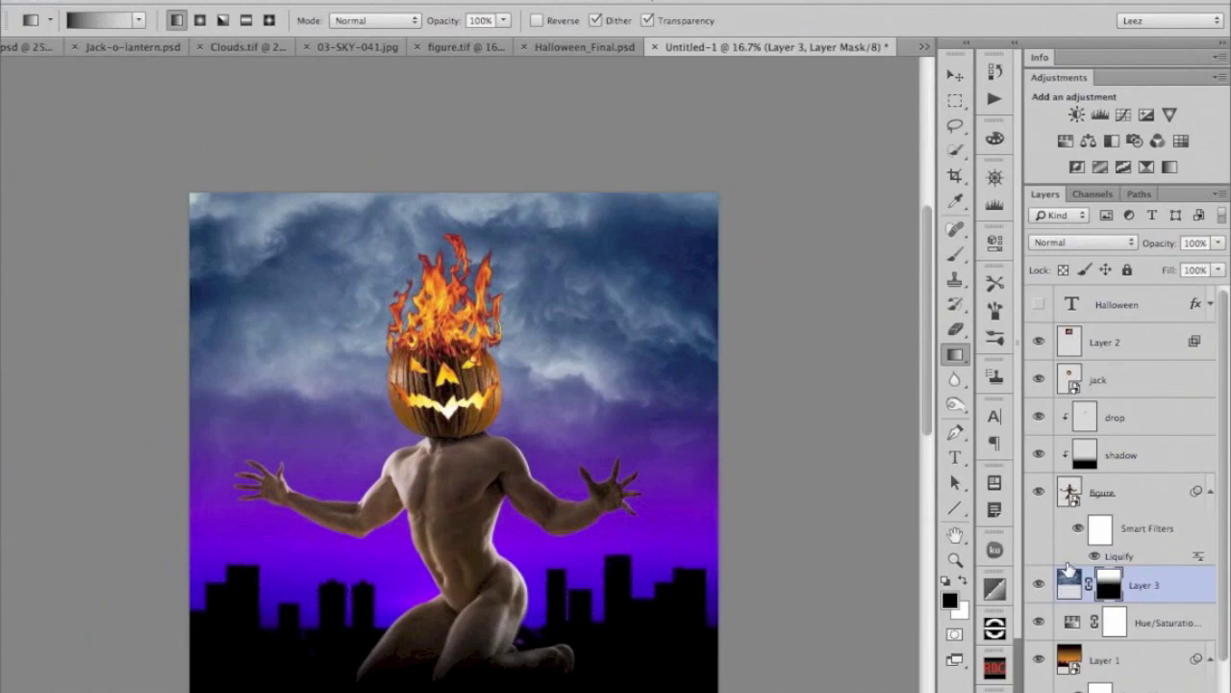
- Add a Hue/Saturation adjustment above the clouds layer with Colorize enabled and the hue set to 266
click(1066, 143)
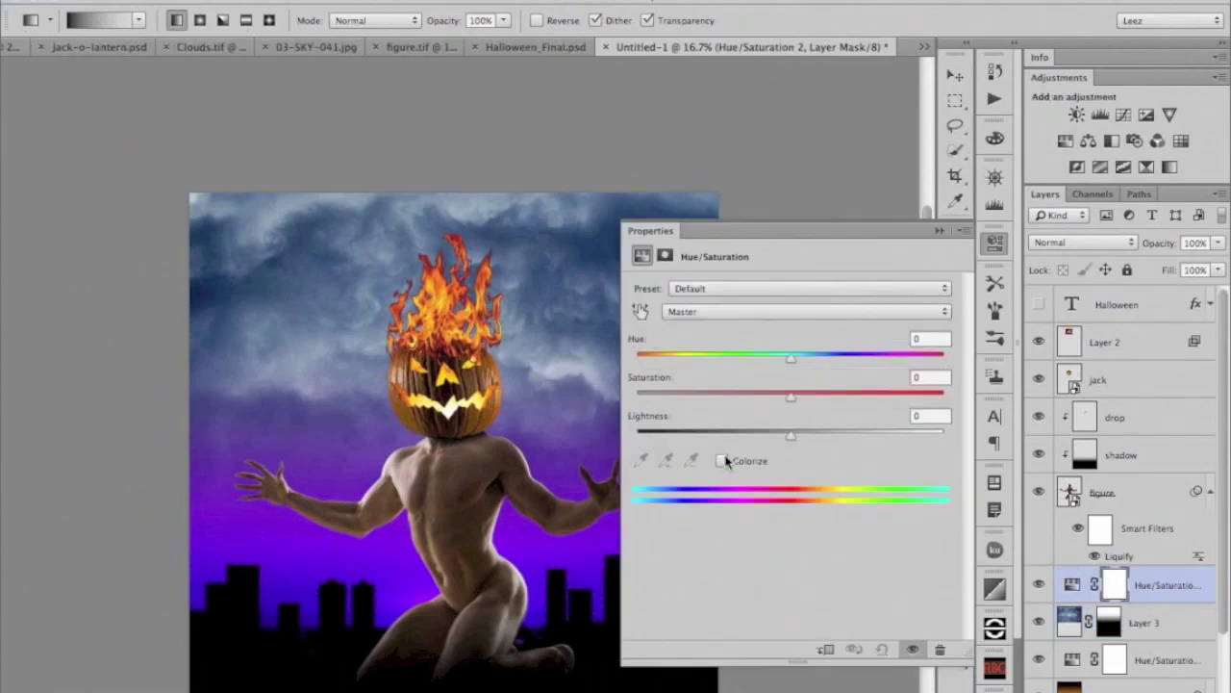
click(723, 461)
drag(640, 357, 863, 380)
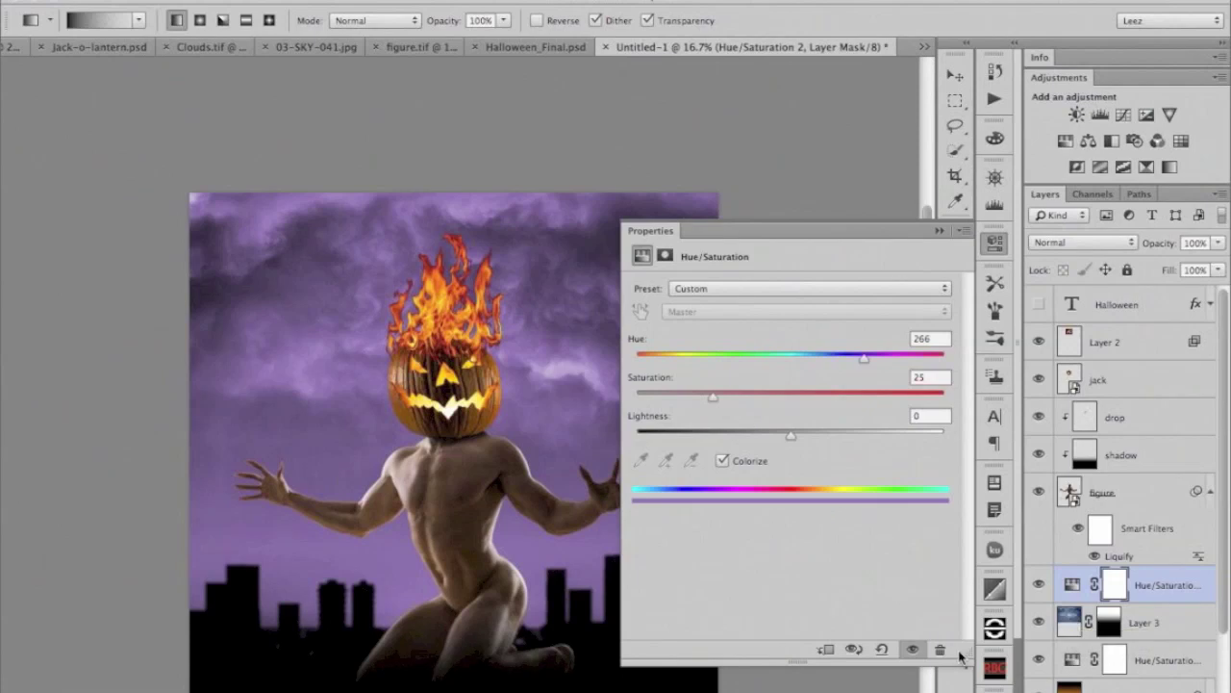
- Clip the upper Hue/Saturation adjustment to the clouds layer and set its hue to 248 and saturation to 35
click(826, 651)
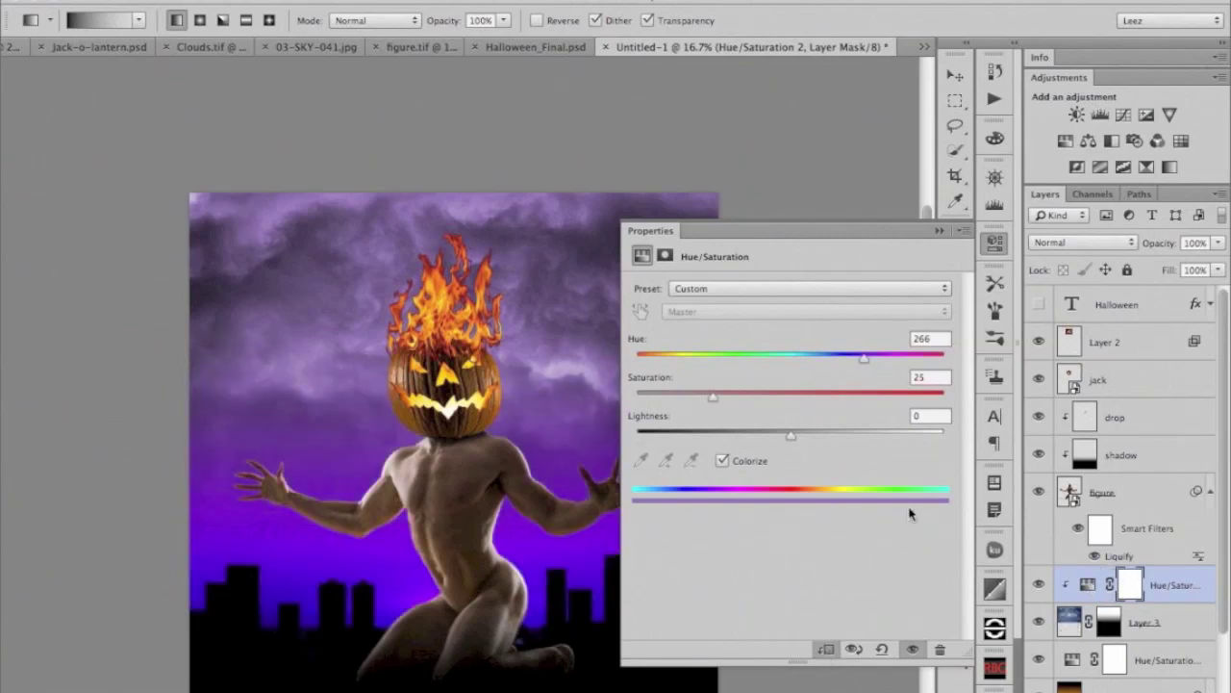
drag(864, 362, 848, 362)
drag(710, 403, 742, 404)
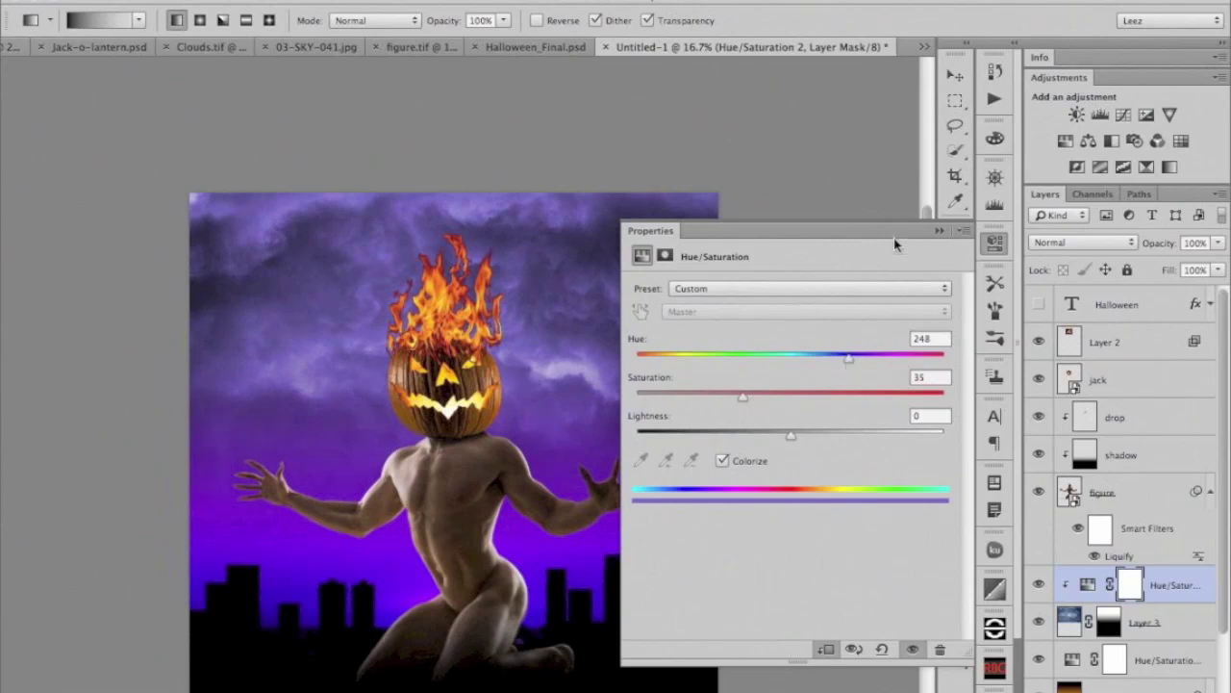
click(939, 231)
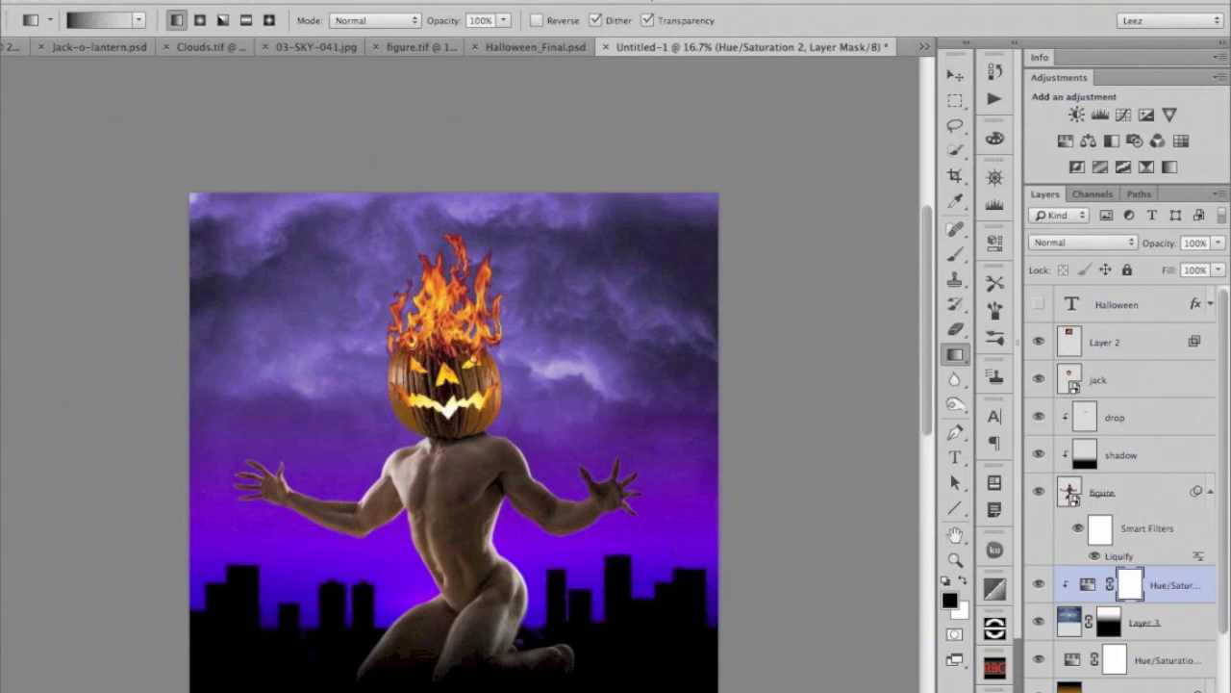
- Add a Curves adjustment clipped to the clouds with a gentle S-curve, mapping input 37 to 27 and 182 to 189
click(1097, 691)
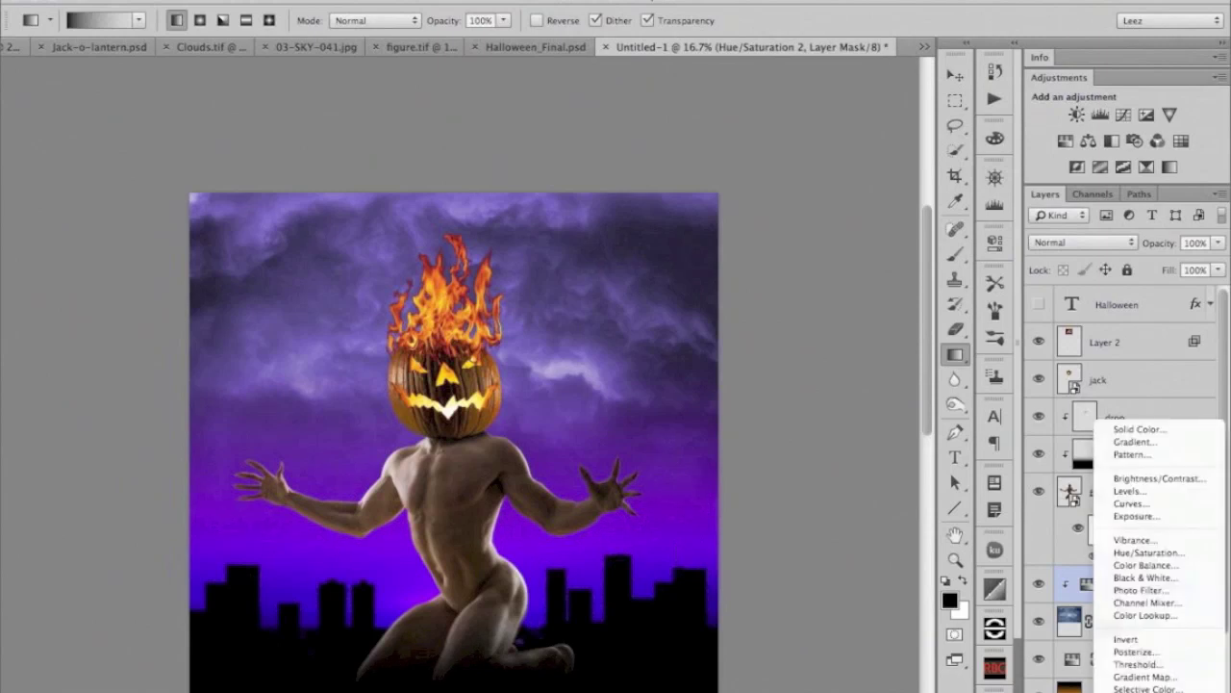
alt+click(1131, 504)
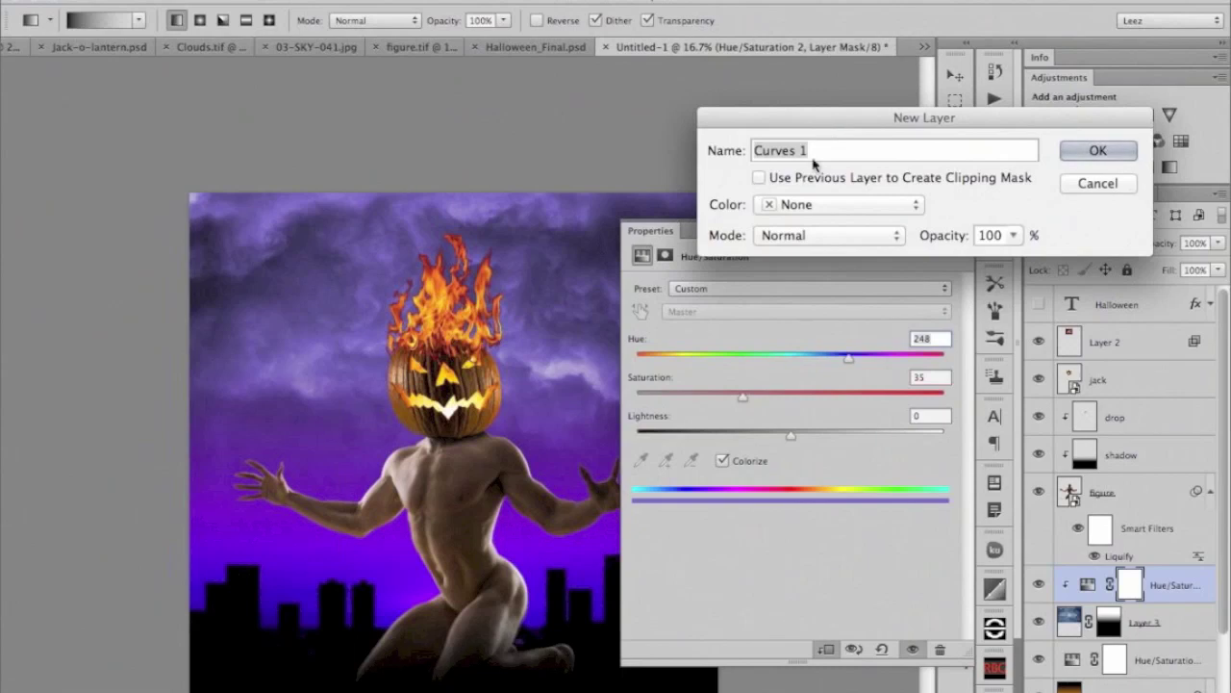
click(760, 178)
click(1086, 152)
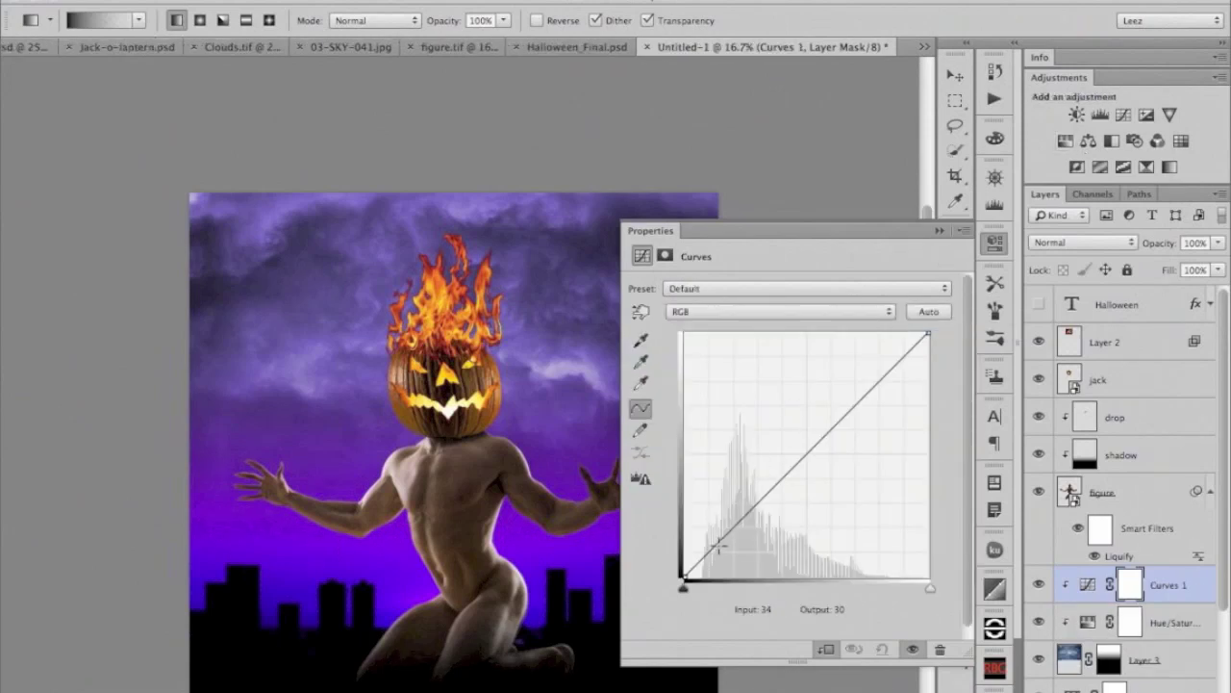
drag(717, 545, 720, 550)
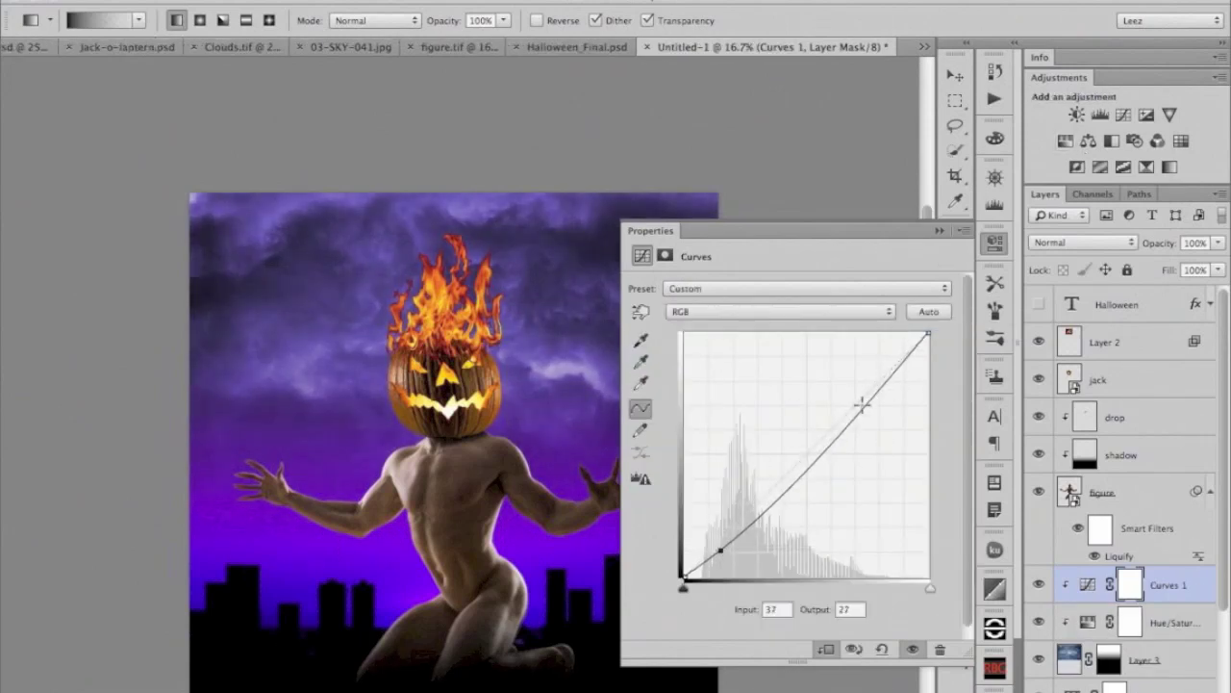
drag(865, 406, 859, 395)
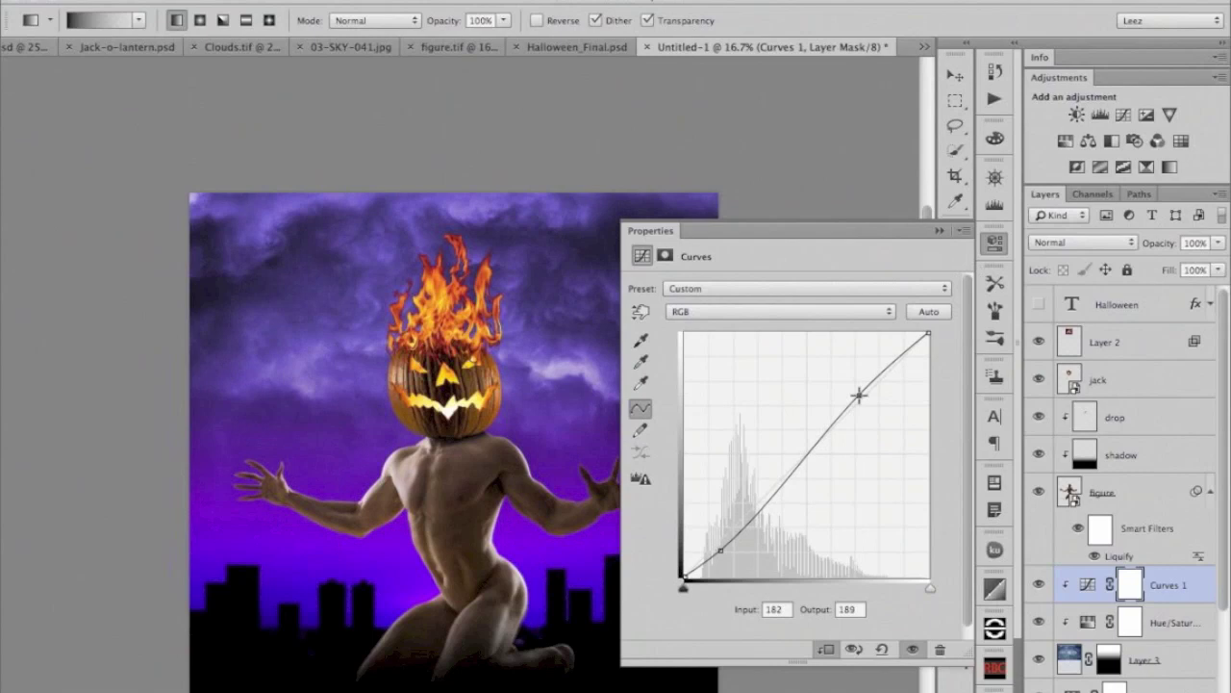
click(940, 231)
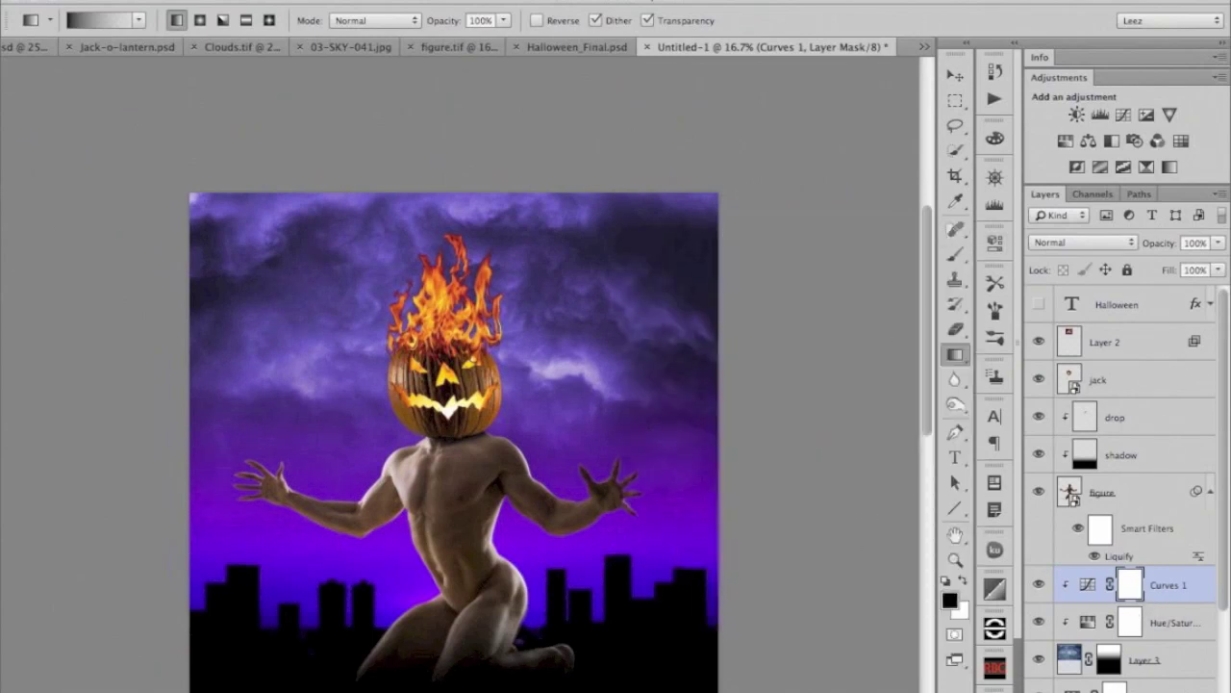
- Create a new layer above the clouds' Curves adjustment and name it shadow
key(ctrl+shift+alt+n)
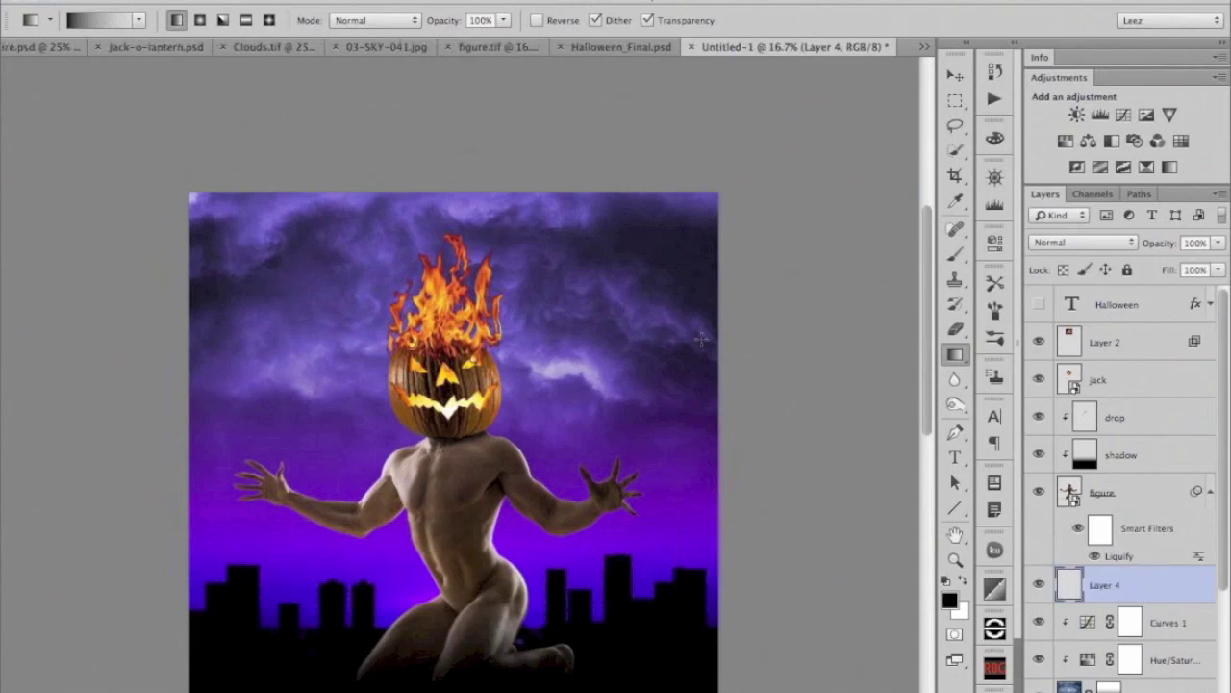
double_click(1103, 587)
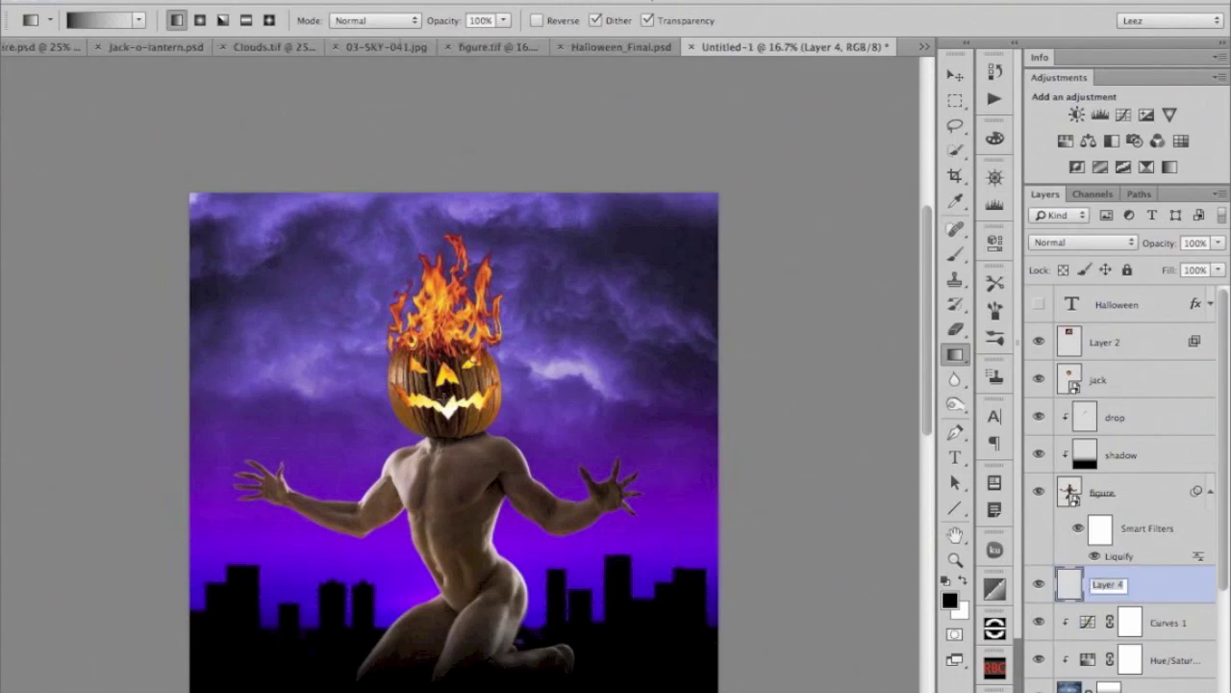
text(shadow)
key(Return)
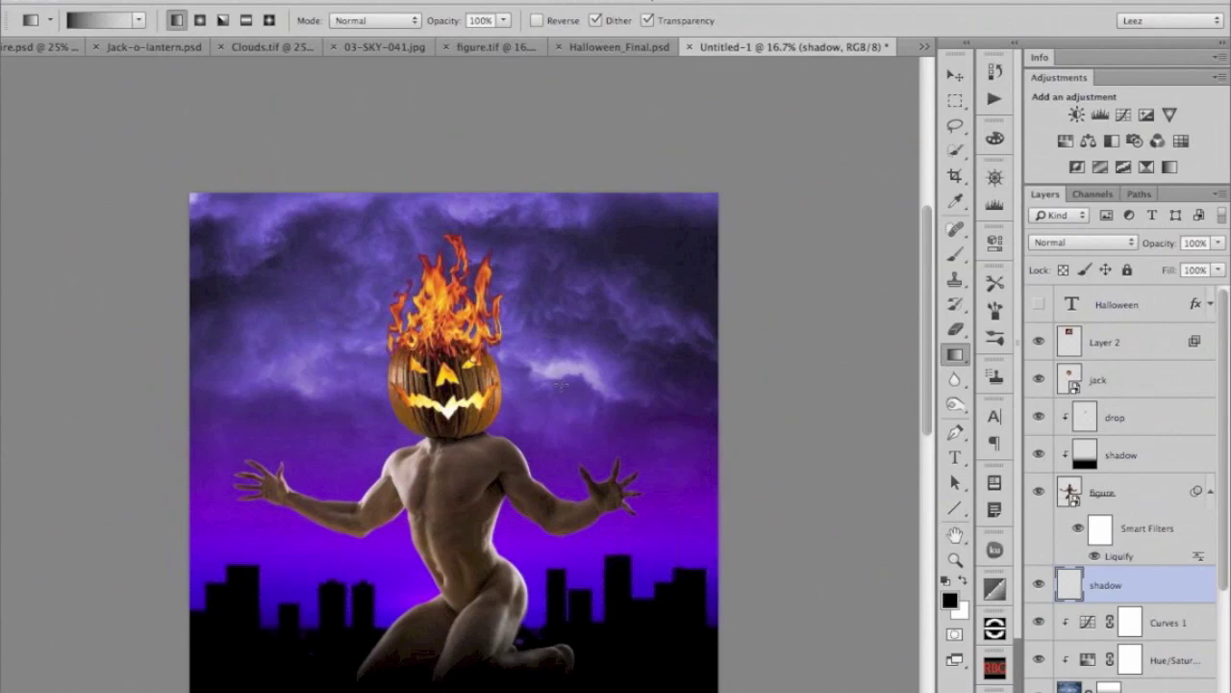
- Paint a soft black shadow in the sky around the flaming head with a 313 px brush at 30% opacity
right_click(556, 382)
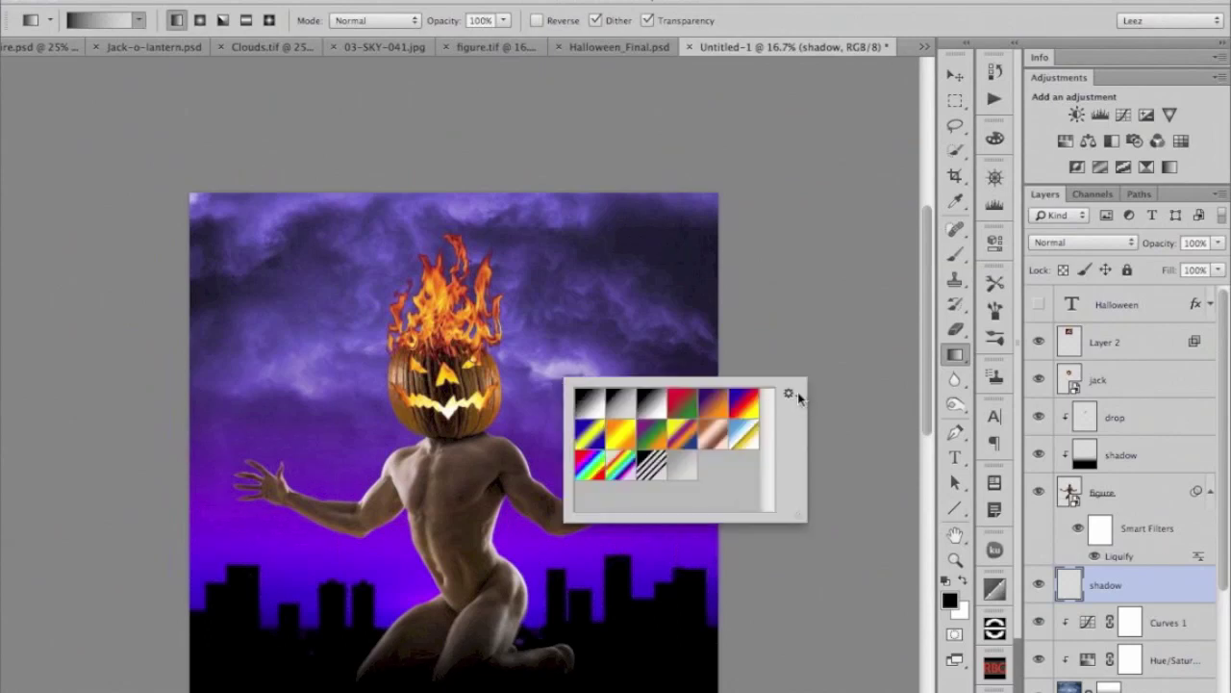
key(Escape)
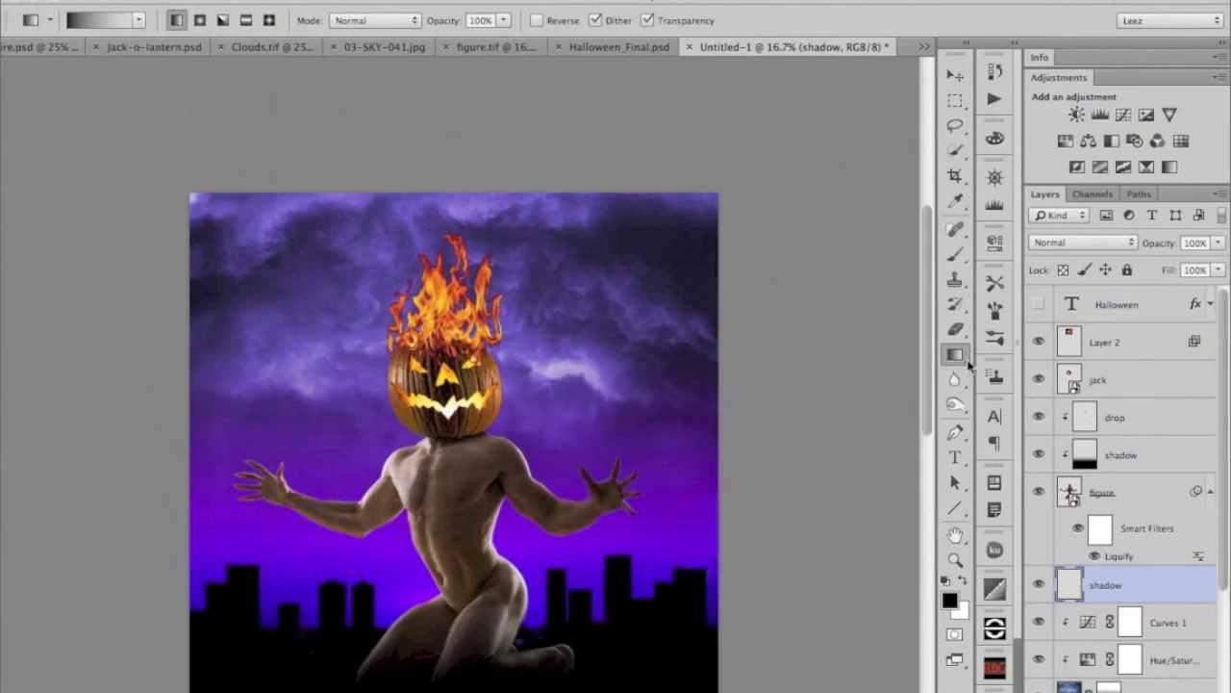
click(955, 253)
drag(563, 335, 577, 343)
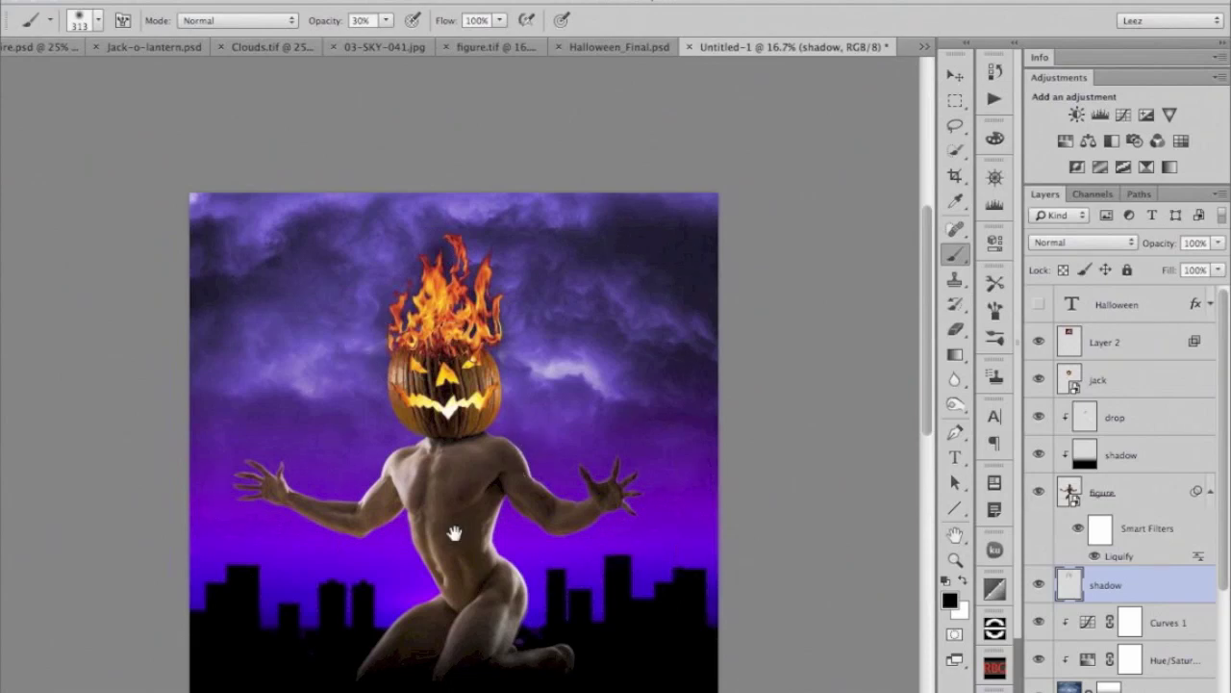
scroll(449, 415, down, 5)
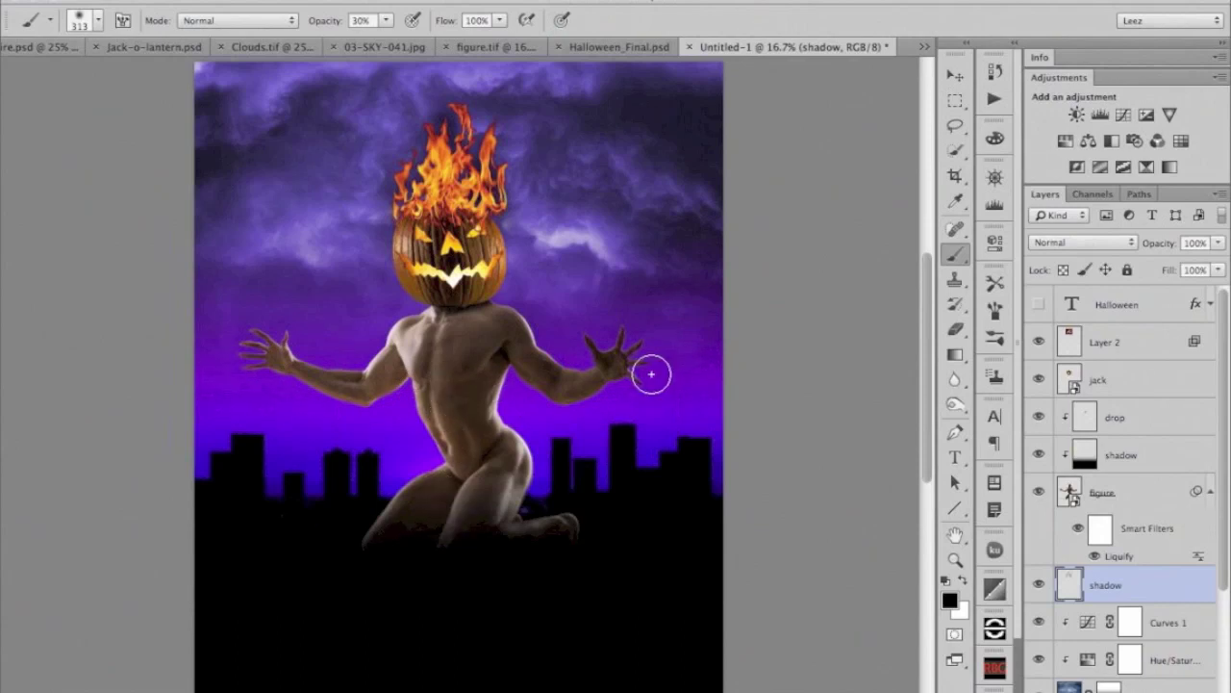
- Create a layer named edge glow clipped to the figure layer and set its blend mode to Color Dodge
click(1070, 490)
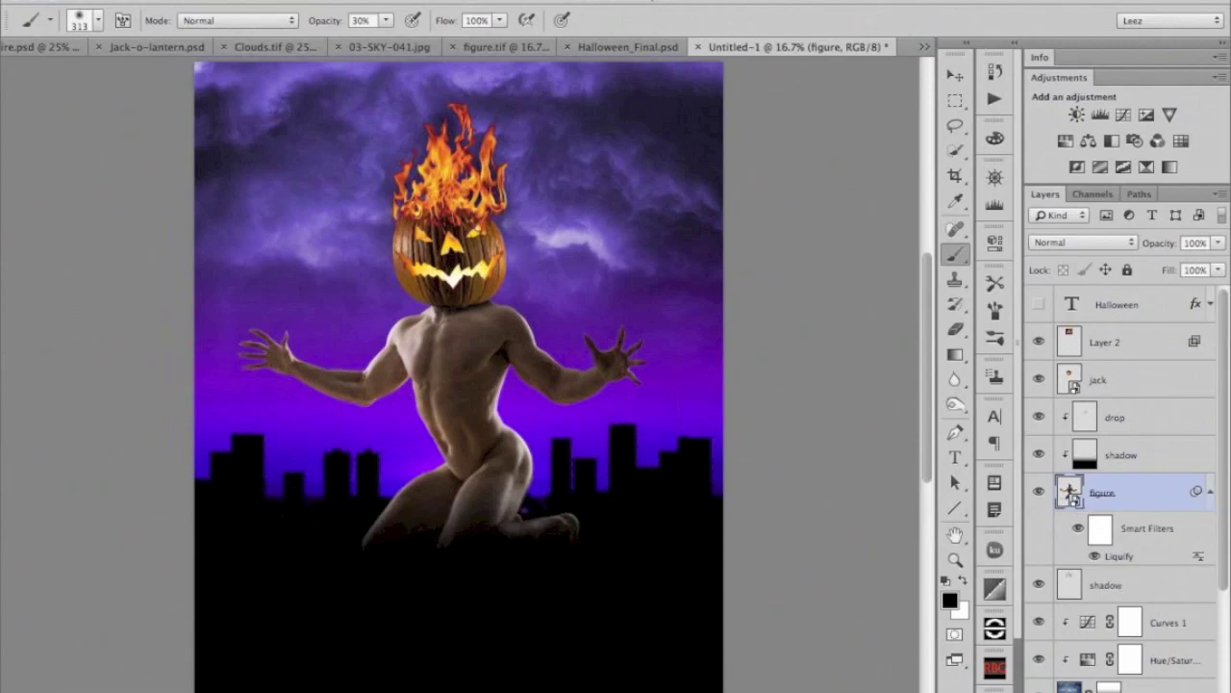
key(ctrl+shift+n)
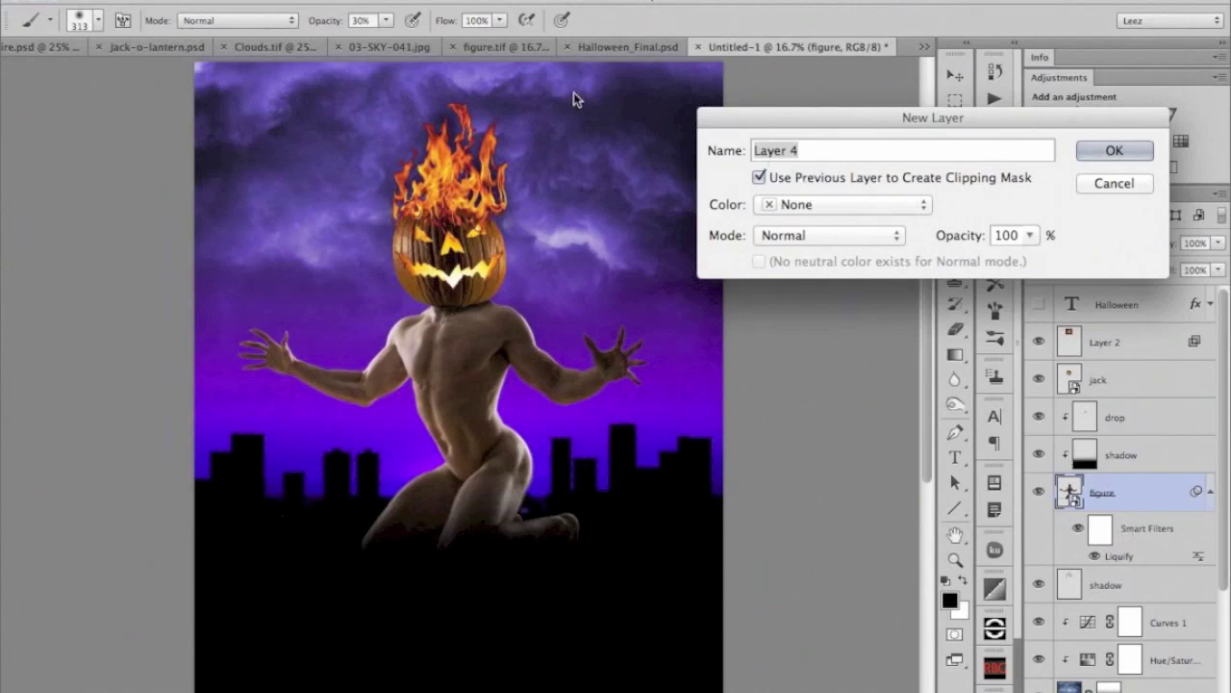
text(edge glow)
click(1106, 151)
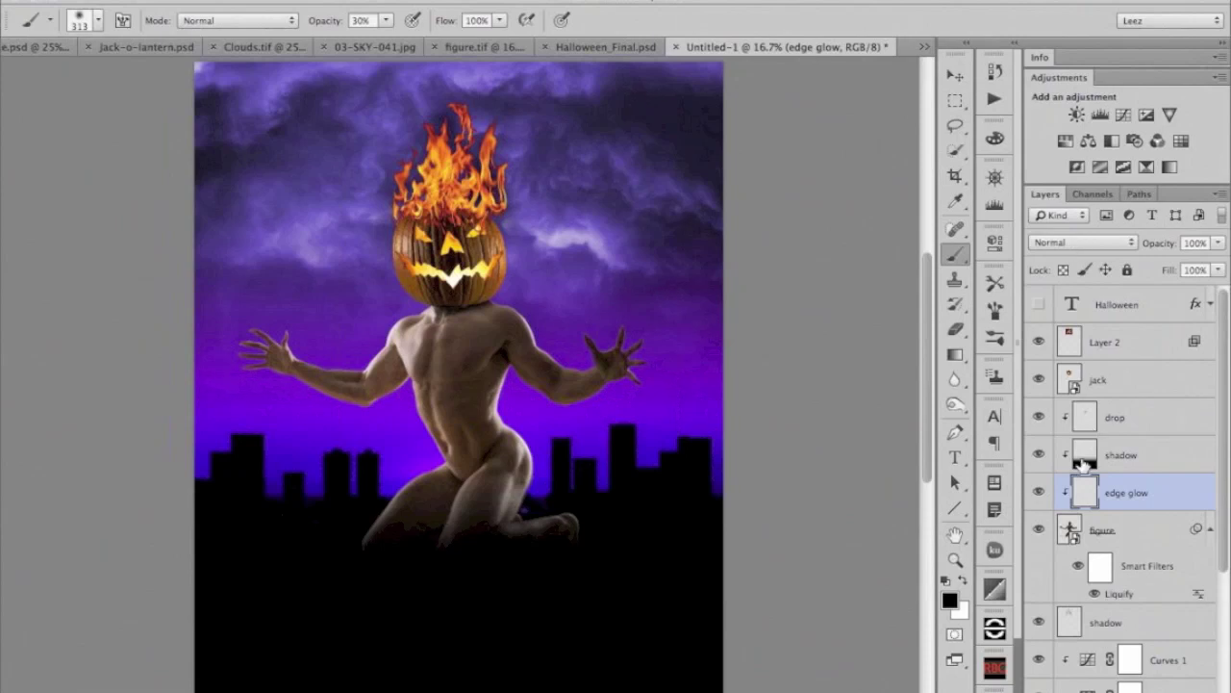
click(1075, 242)
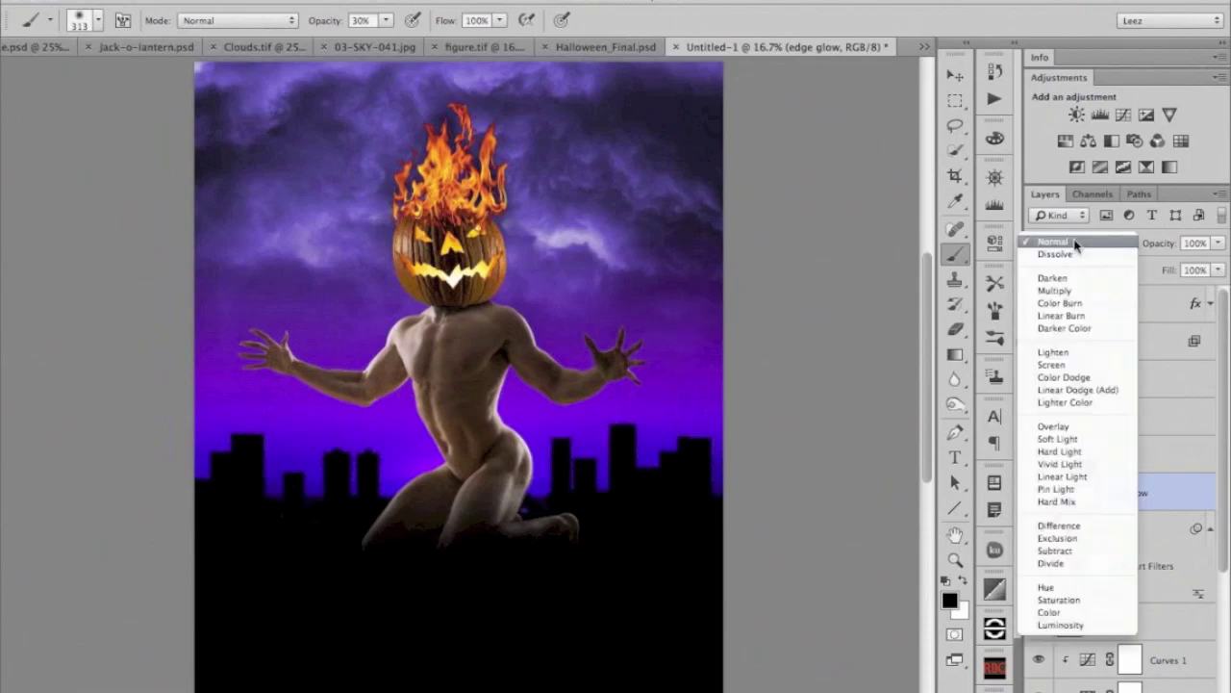
click(1064, 378)
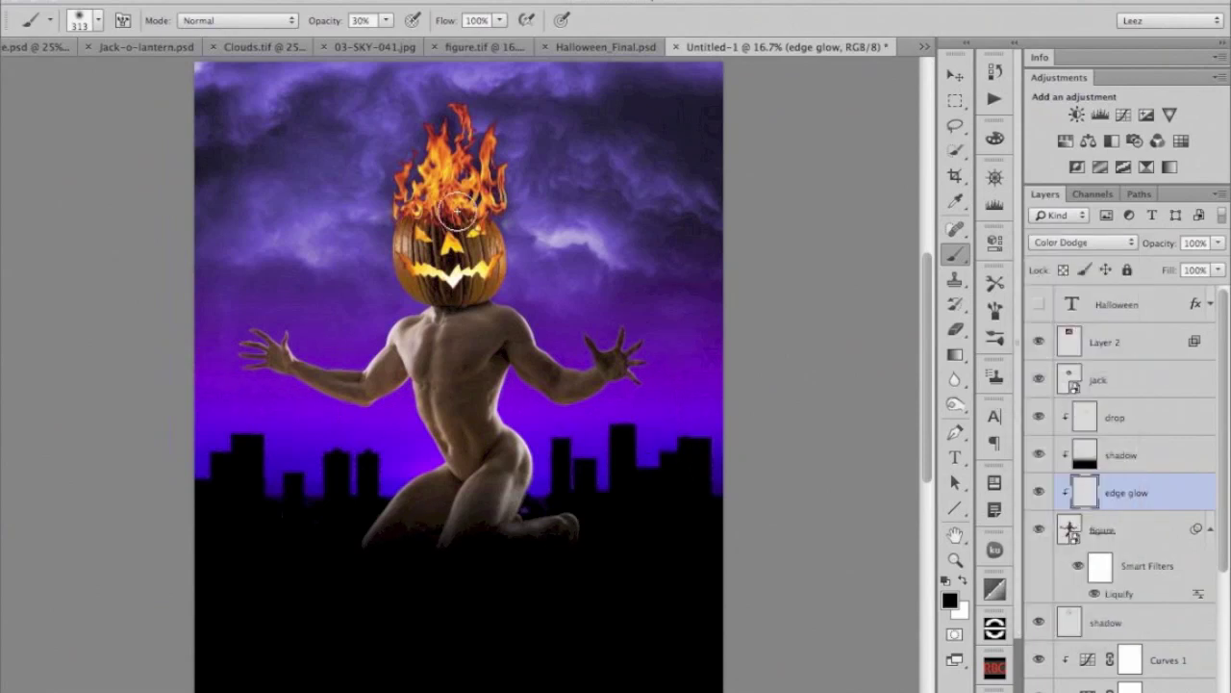
- Sample an orange tone from the pumpkin as the foreground colour
mouse_move(487, 254)
mouse_down()
mouse_move(493, 274)
mouse_move(421, 252)
mouse_move(420, 235)
mouse_up()
alt+click(423, 240)
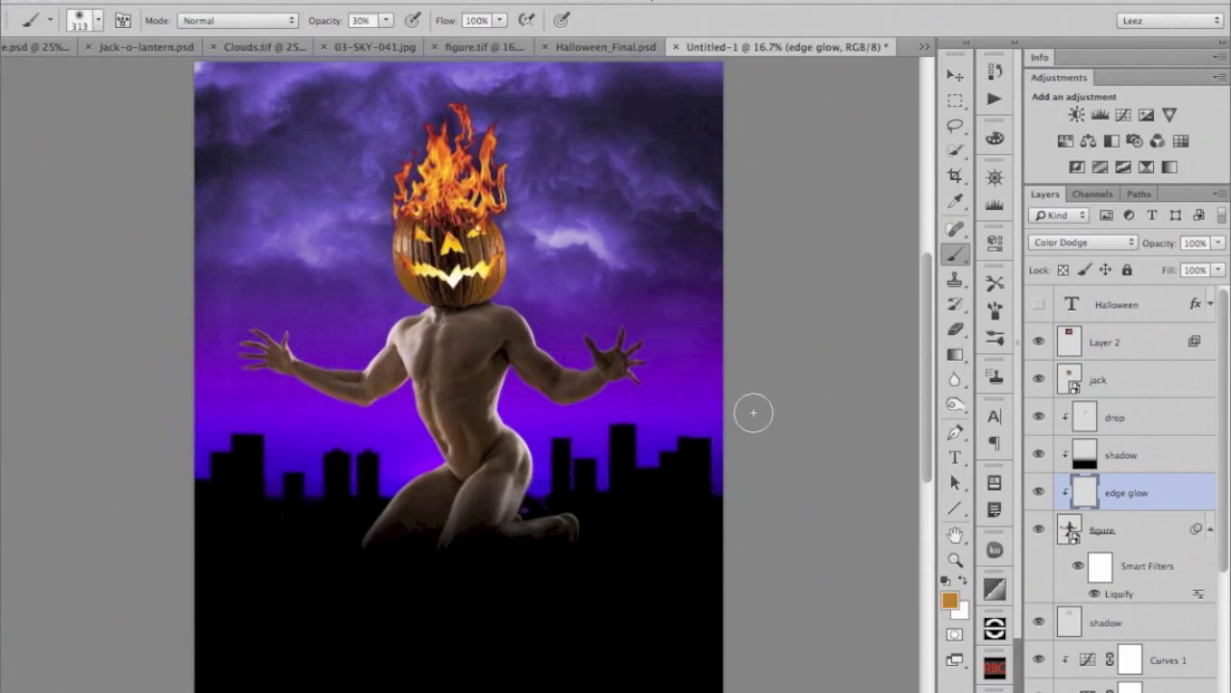
ctrl+click(539, 400)
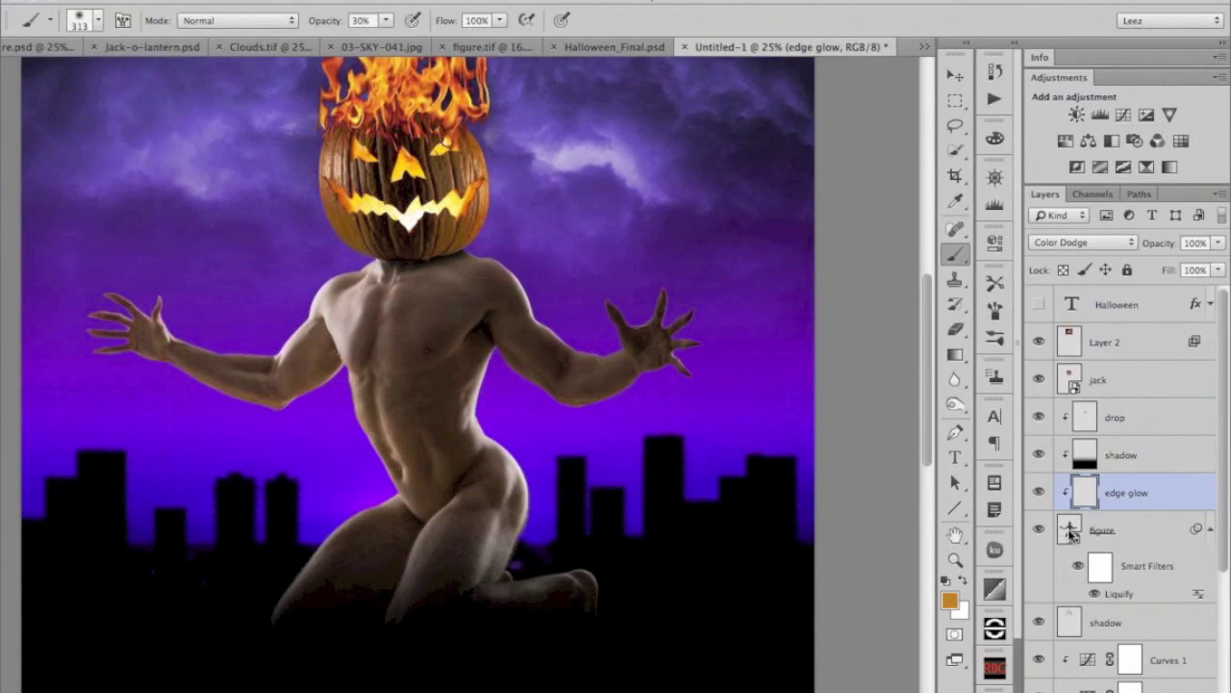
- Load the figure layer's outline as a selection, convert it to a work path, and deselect the path
ctrl+click(1070, 532)
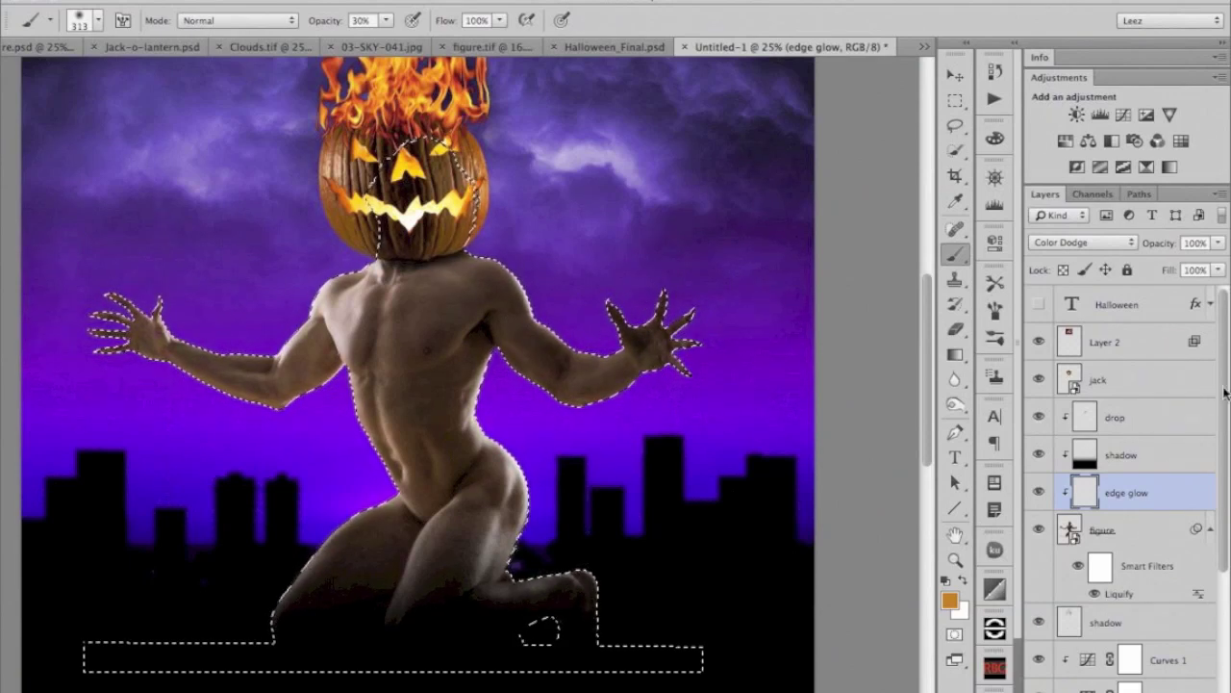
click(1144, 194)
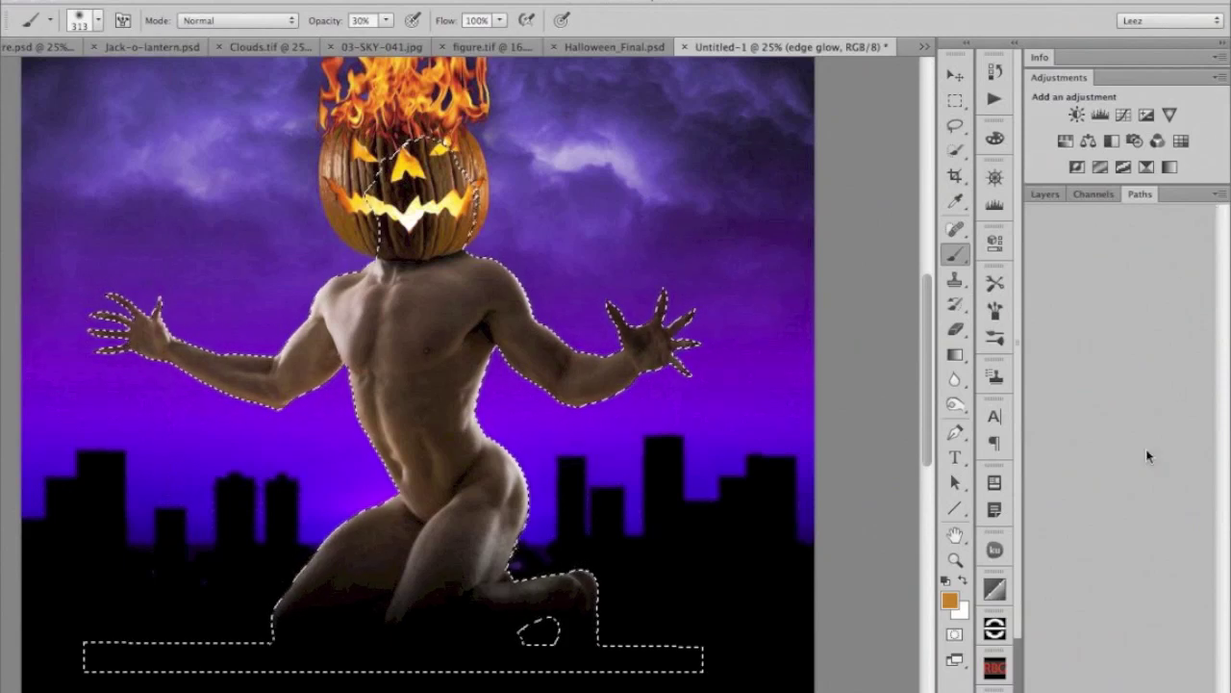
click(1220, 195)
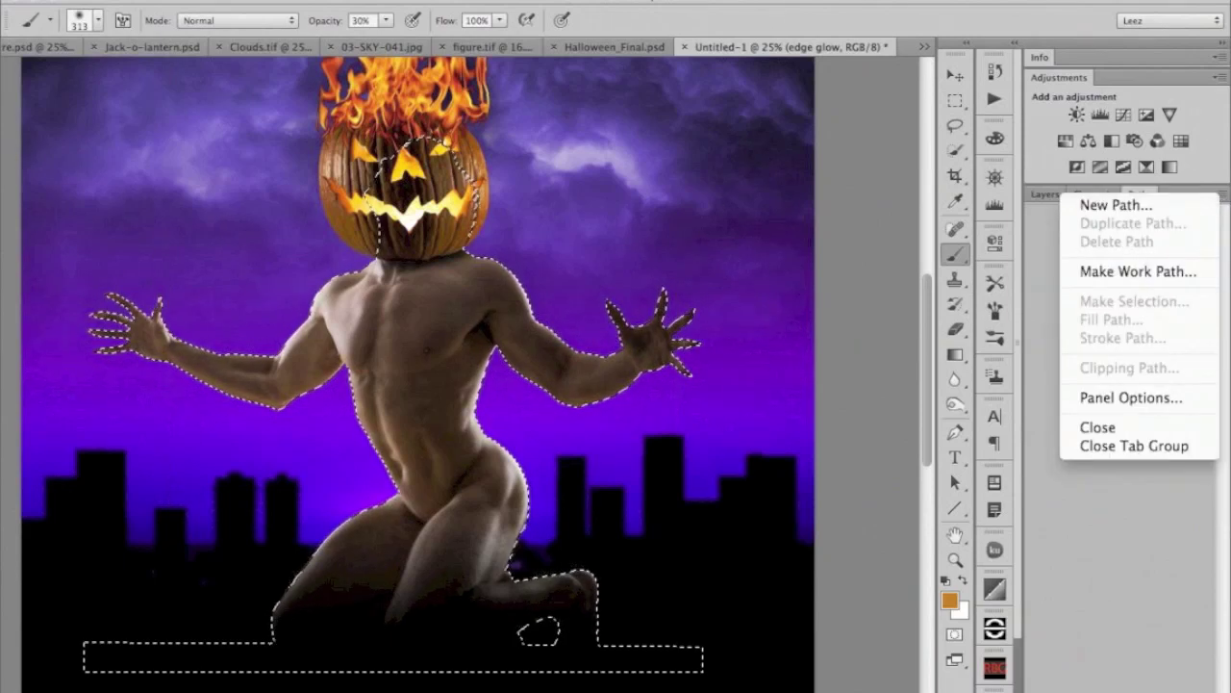
click(1118, 647)
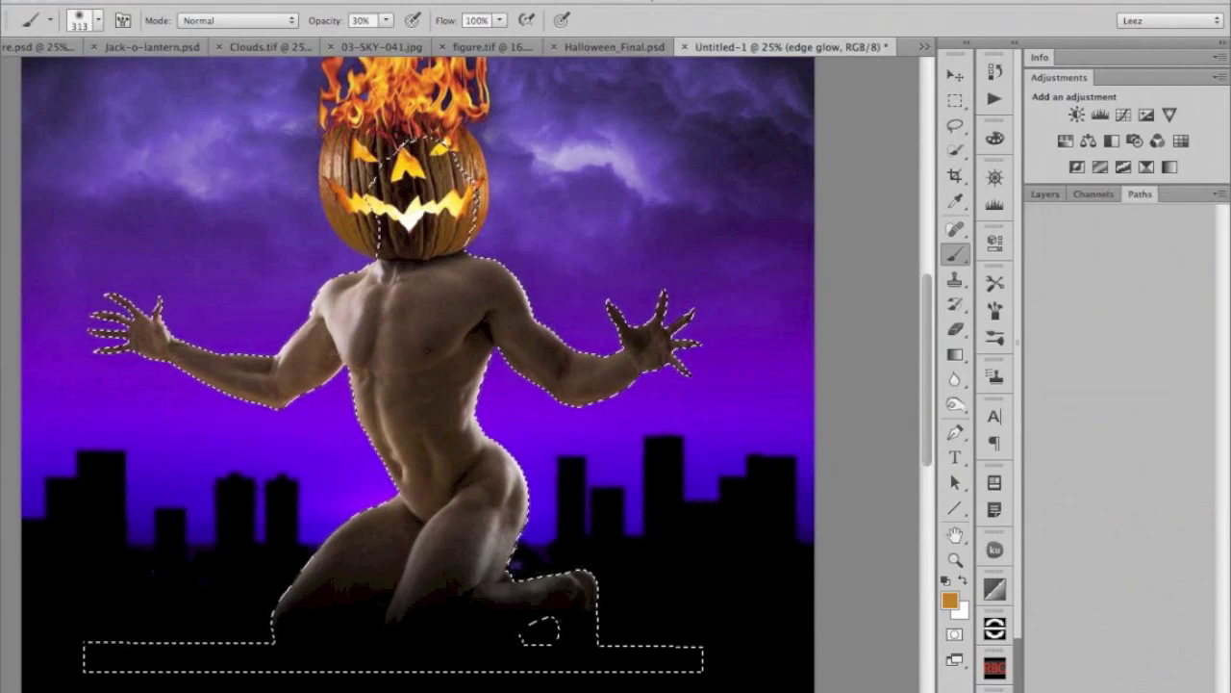
click(1087, 687)
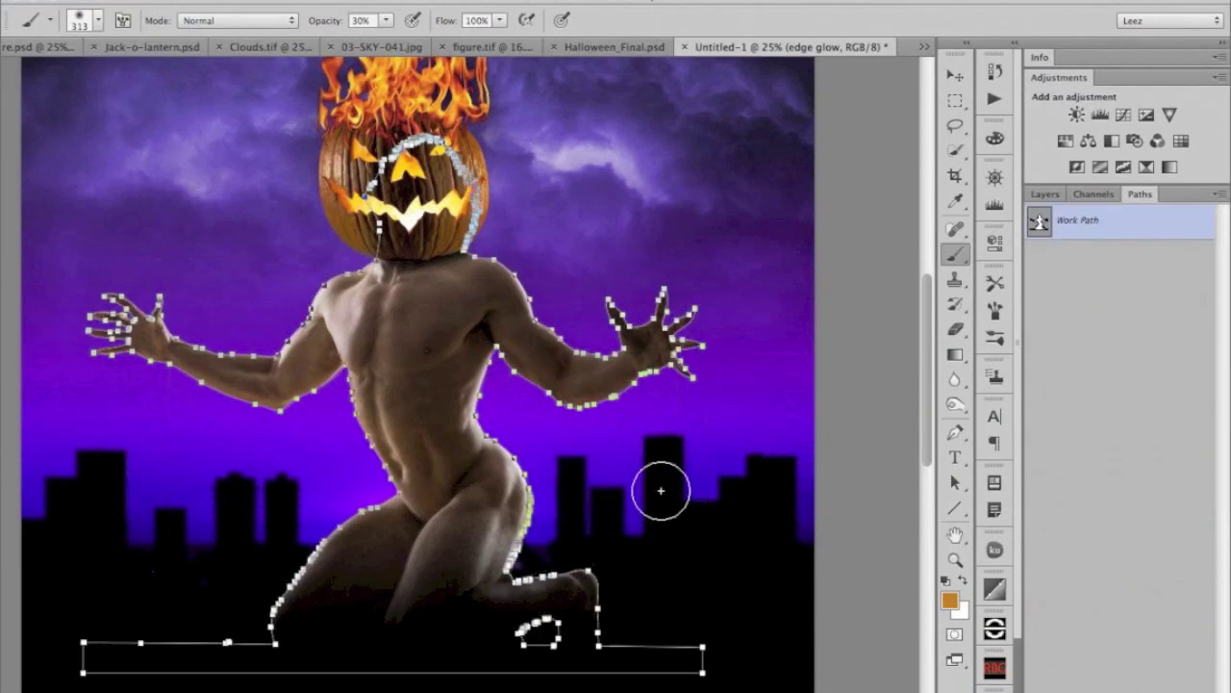
click(1121, 291)
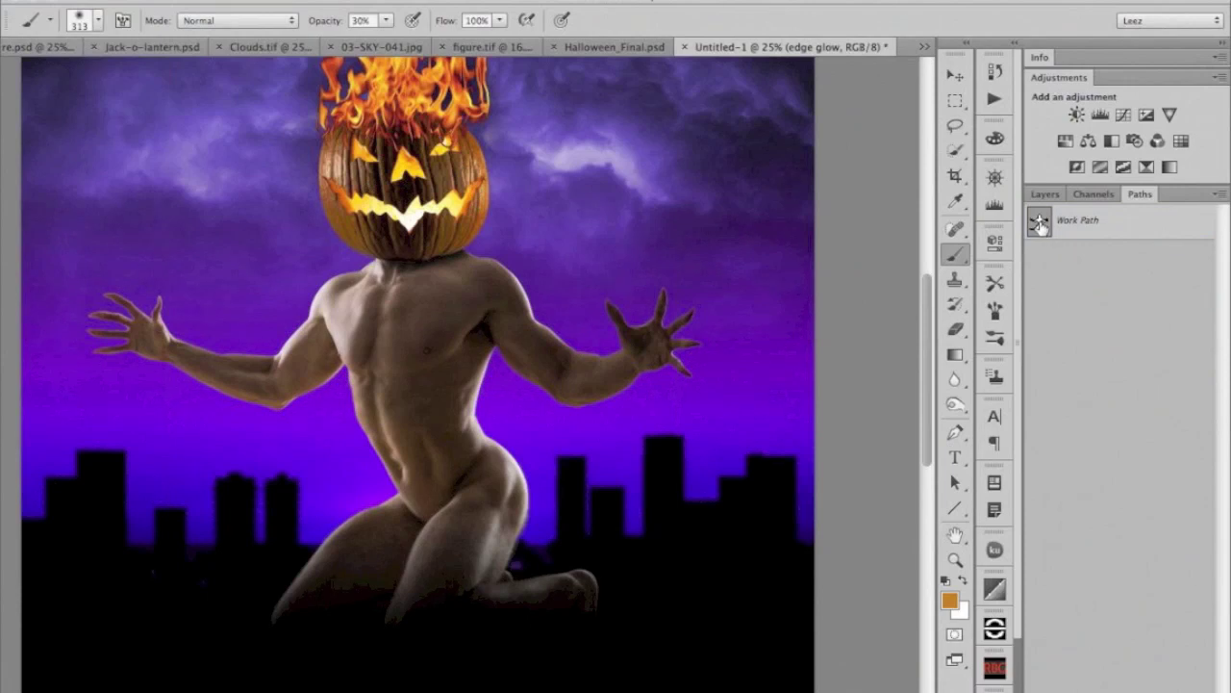
- Stroke the figure's work path with the orange brush on the edge glow layer, reducing the brush size to 125 px
click(1077, 221)
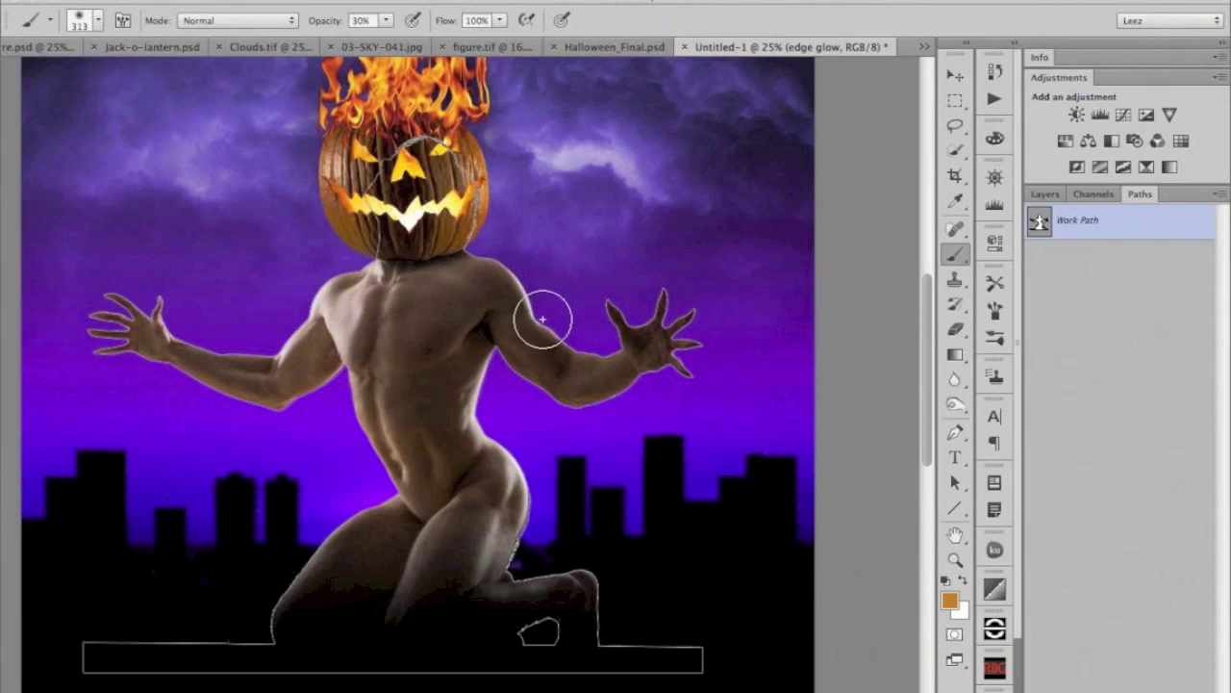
key(bracketleft)
key(bracketleft)
key(bracketleft)
key(bracketleft)
key(bracketleft)
key(bracketleft)
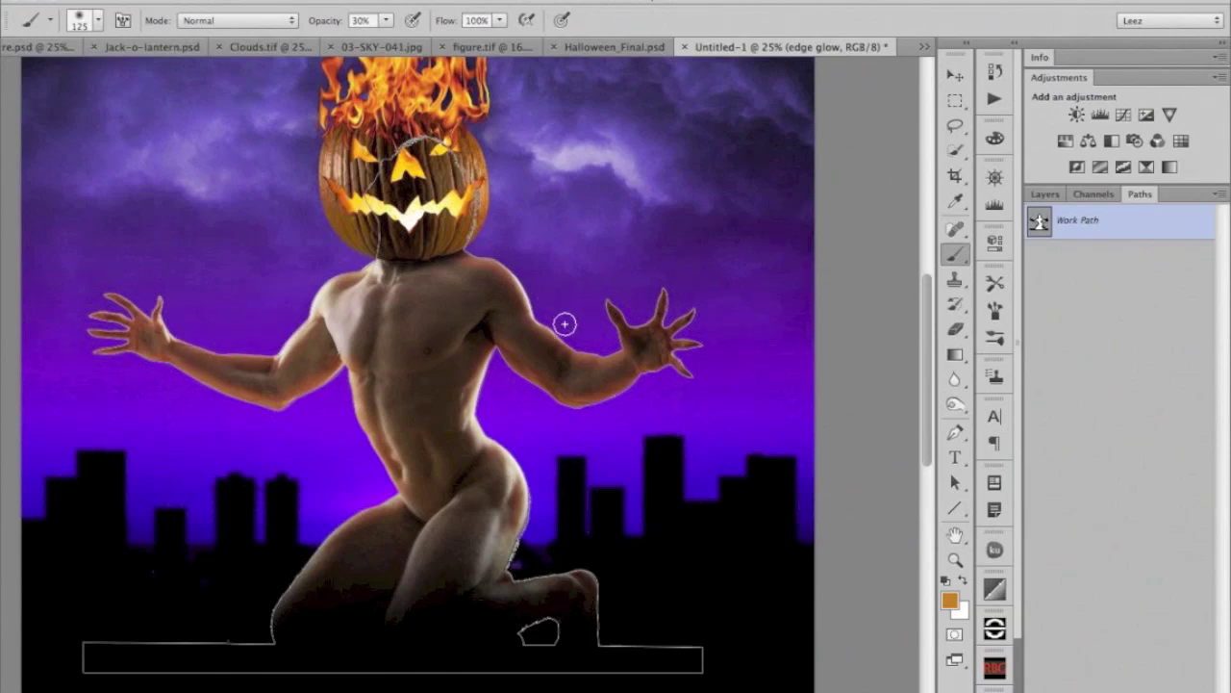
- Intensify the figure's orange rim with further path strokes, reducing the brush to 60 px, and hide the work path
key(bracketleft)
key(bracketleft)
key(bracketleft)
key(bracketleft)
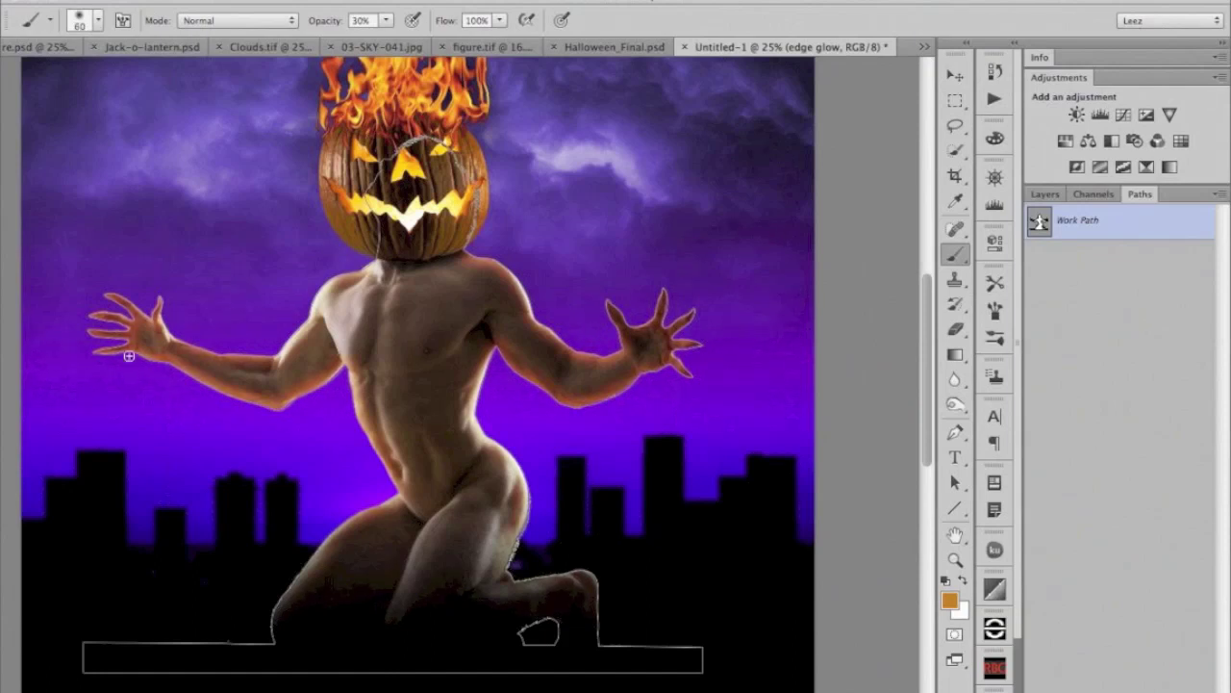
click(1102, 289)
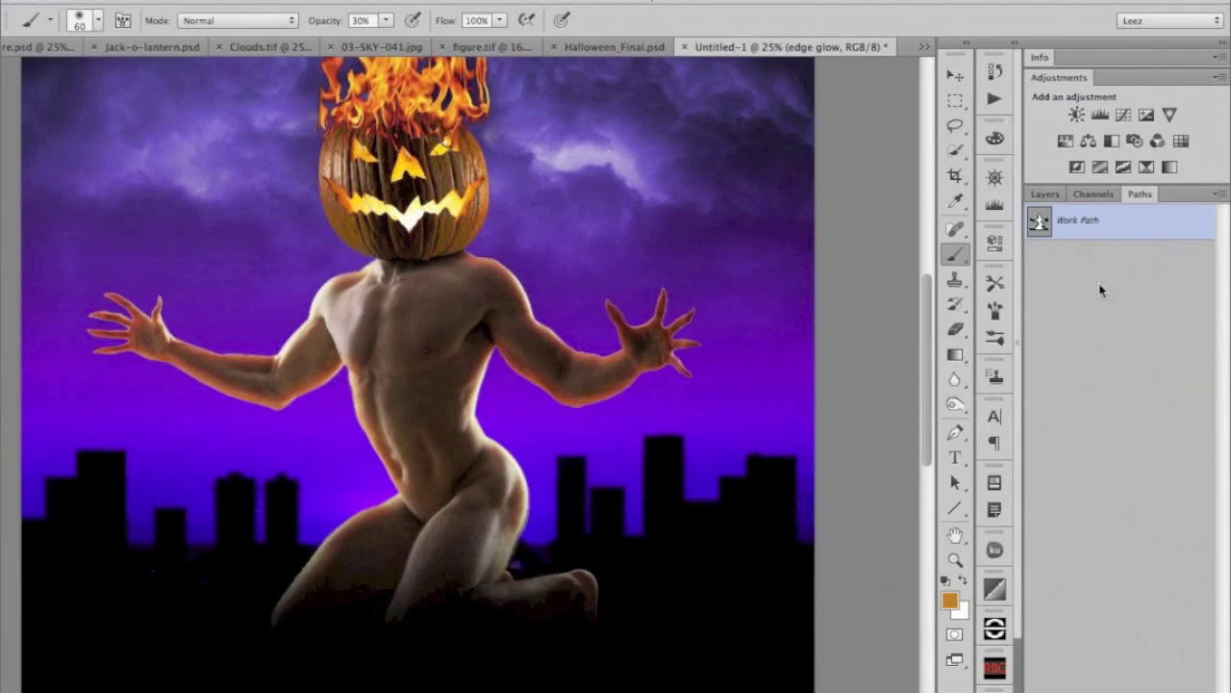
key(super+minus)
key(super+minus)
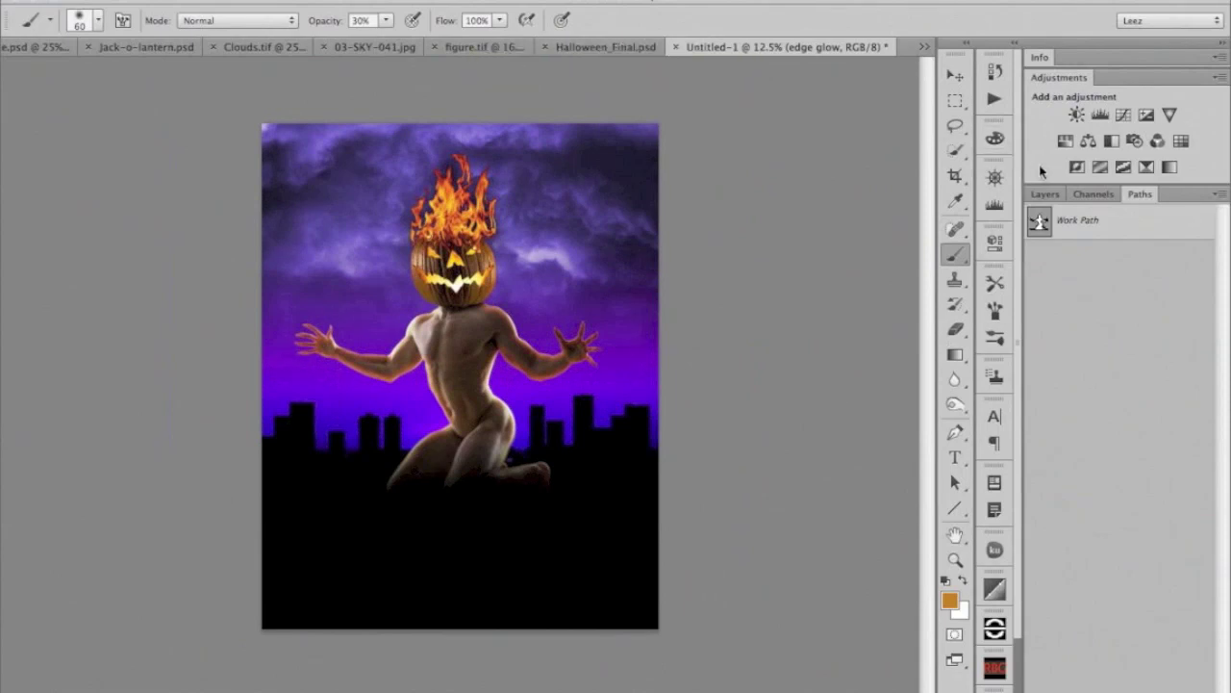
click(1045, 194)
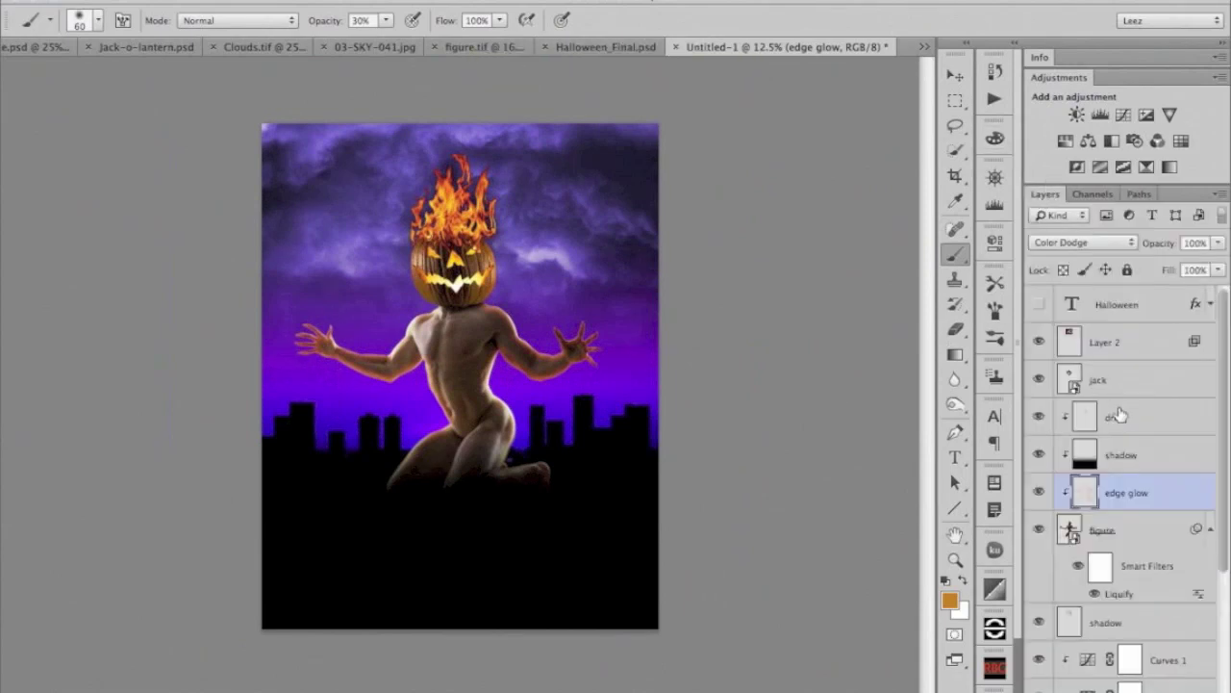
- Make the Halloween text layer visible again in the poster
click(1038, 306)
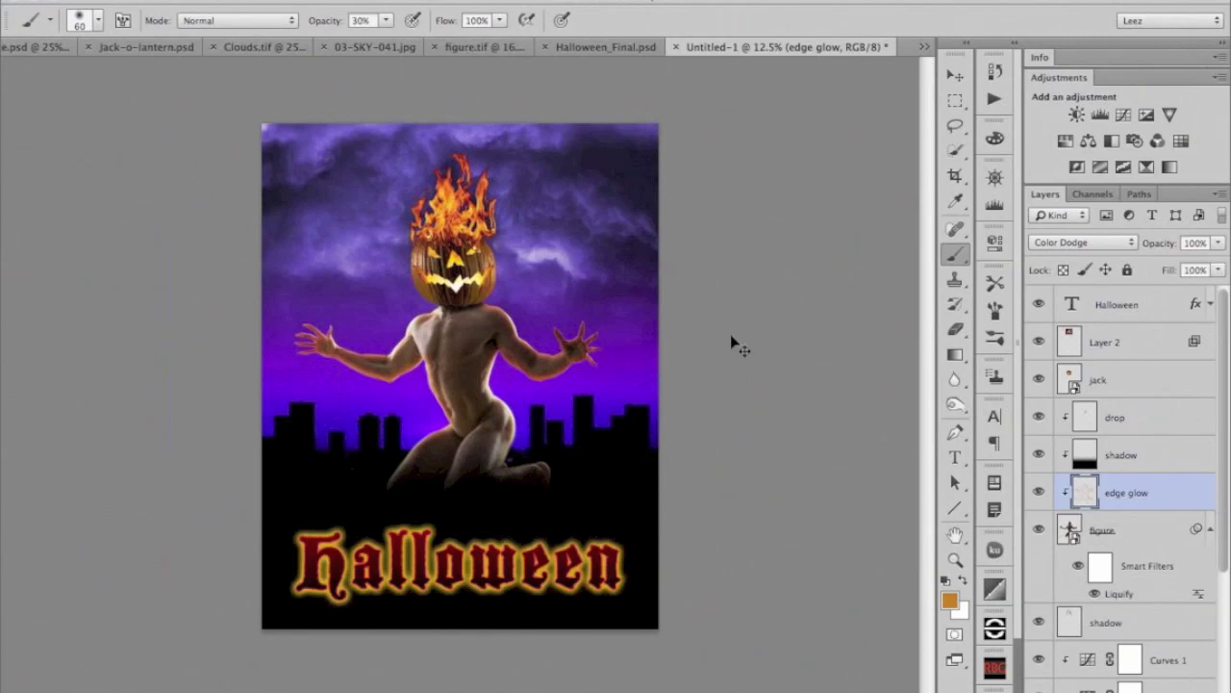
key(ctrl+equal)
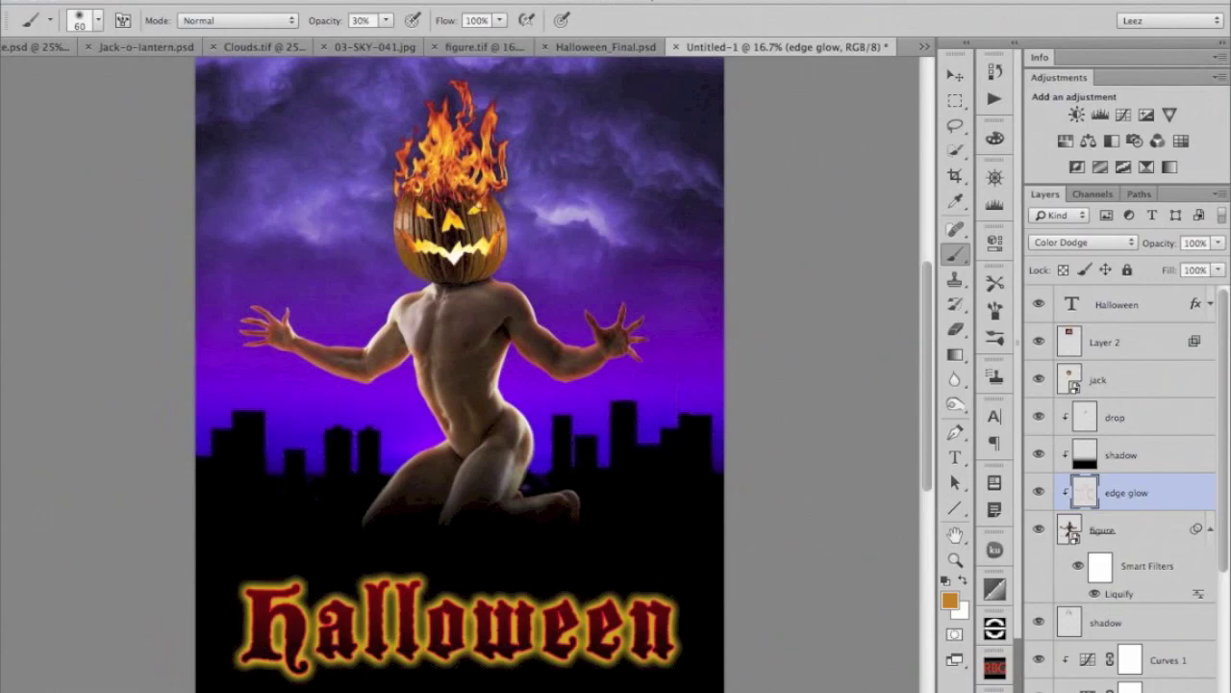
- Switch to Keynote, play the slideshow from the black ninth slide, and return to the poster in Photoshop
key(super+Tab)
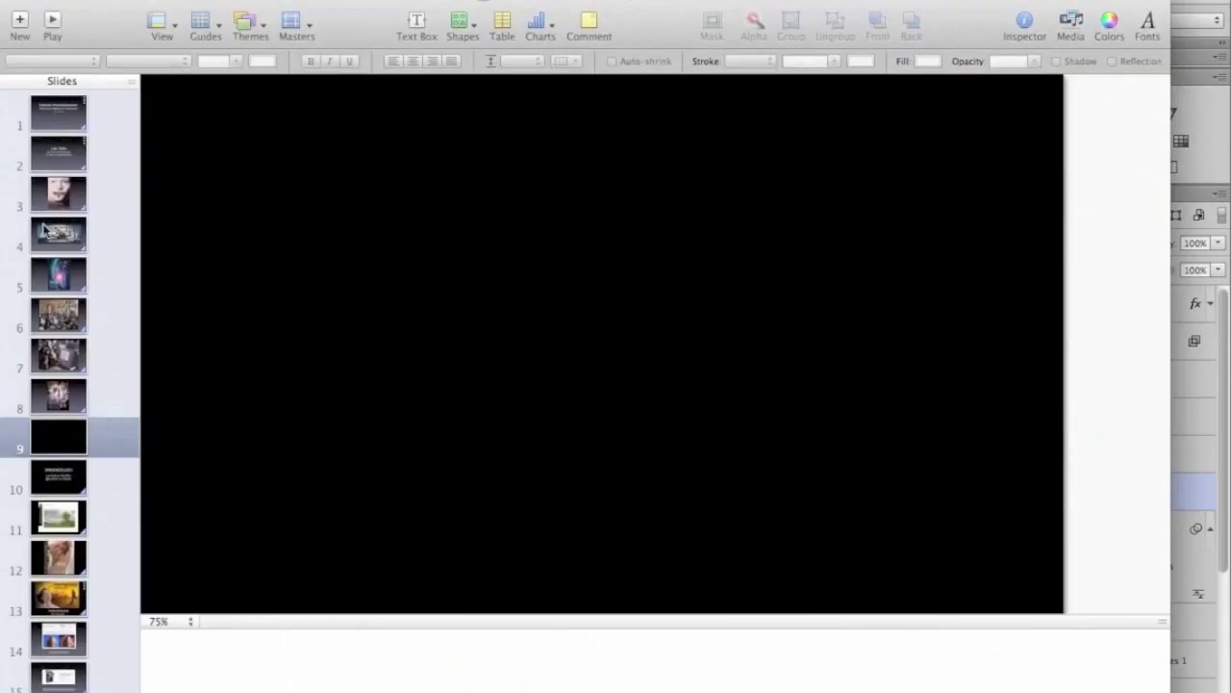
click(52, 22)
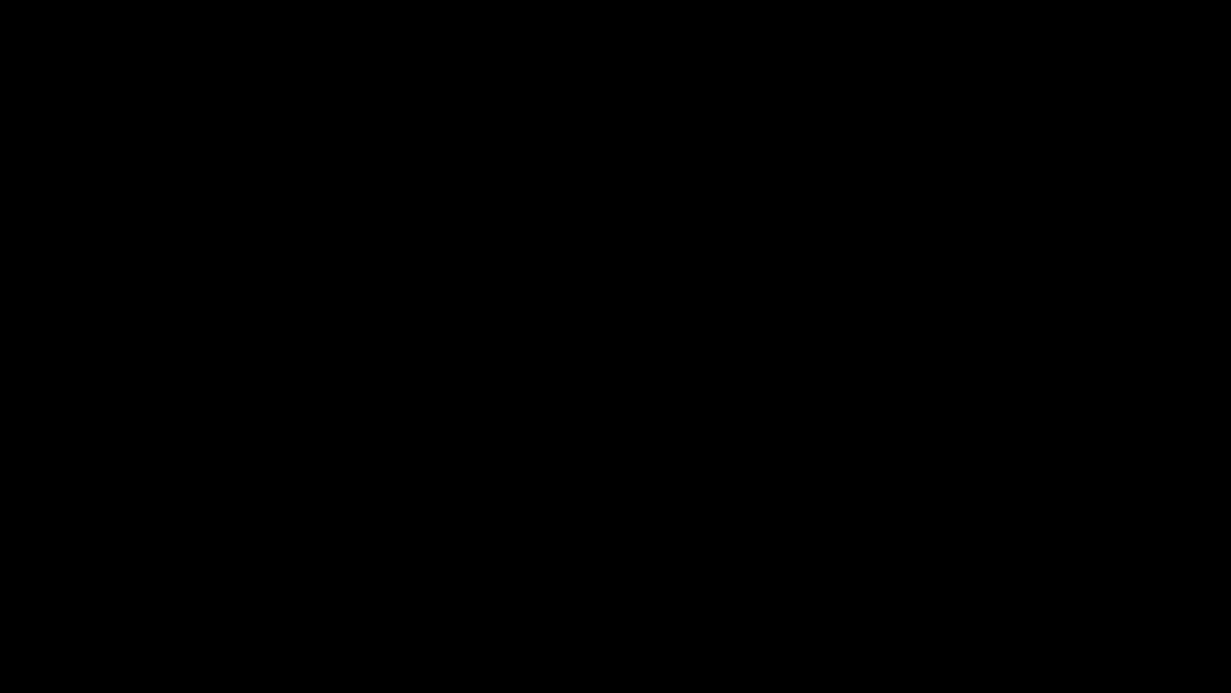
key(space)
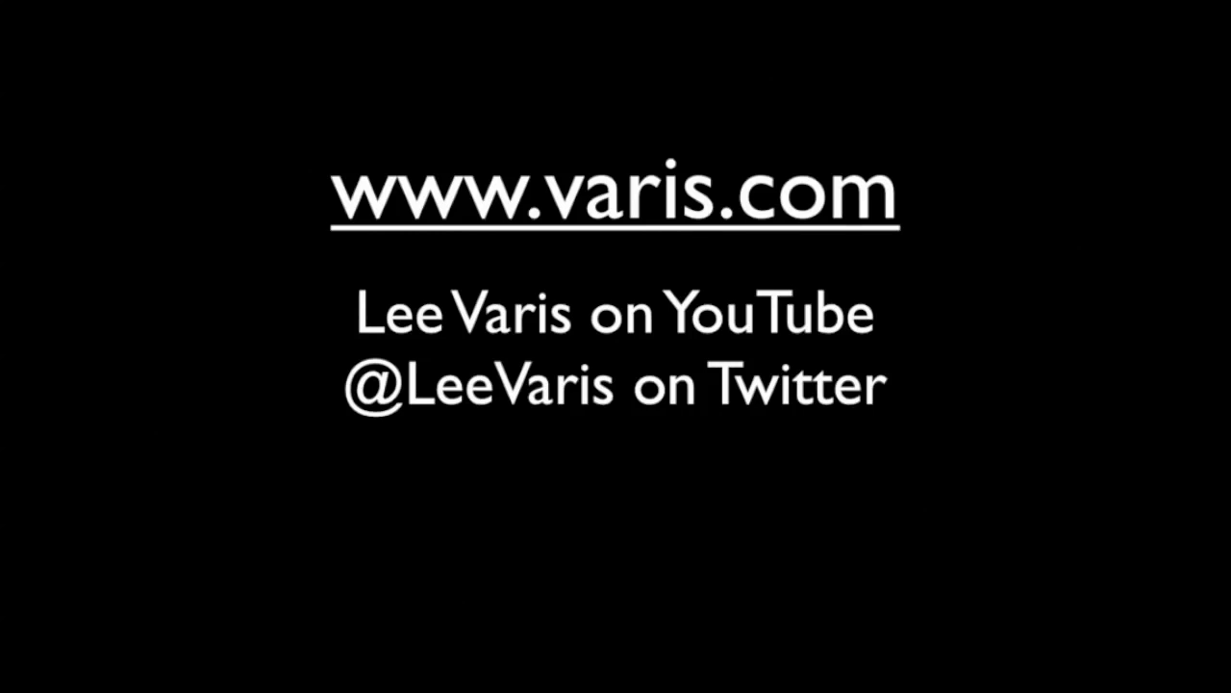
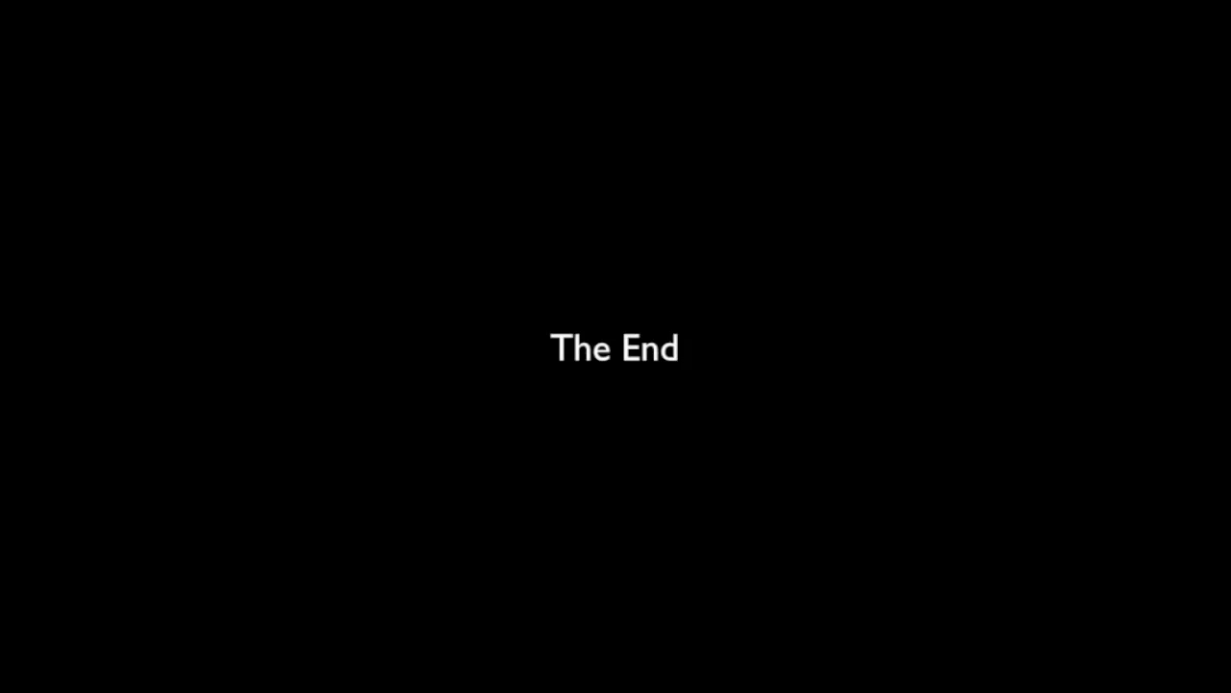
key(Escape)
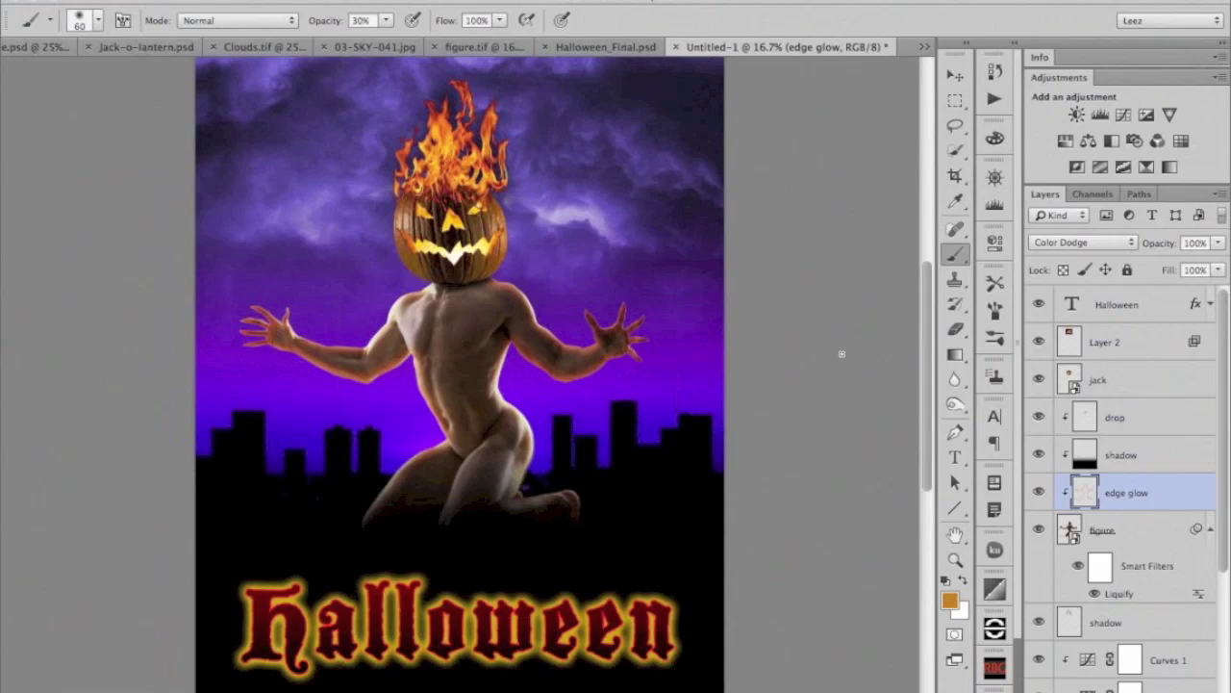
- View the poster in full-screen mode on black and return to the standard screen mode
key(f)
key(f)
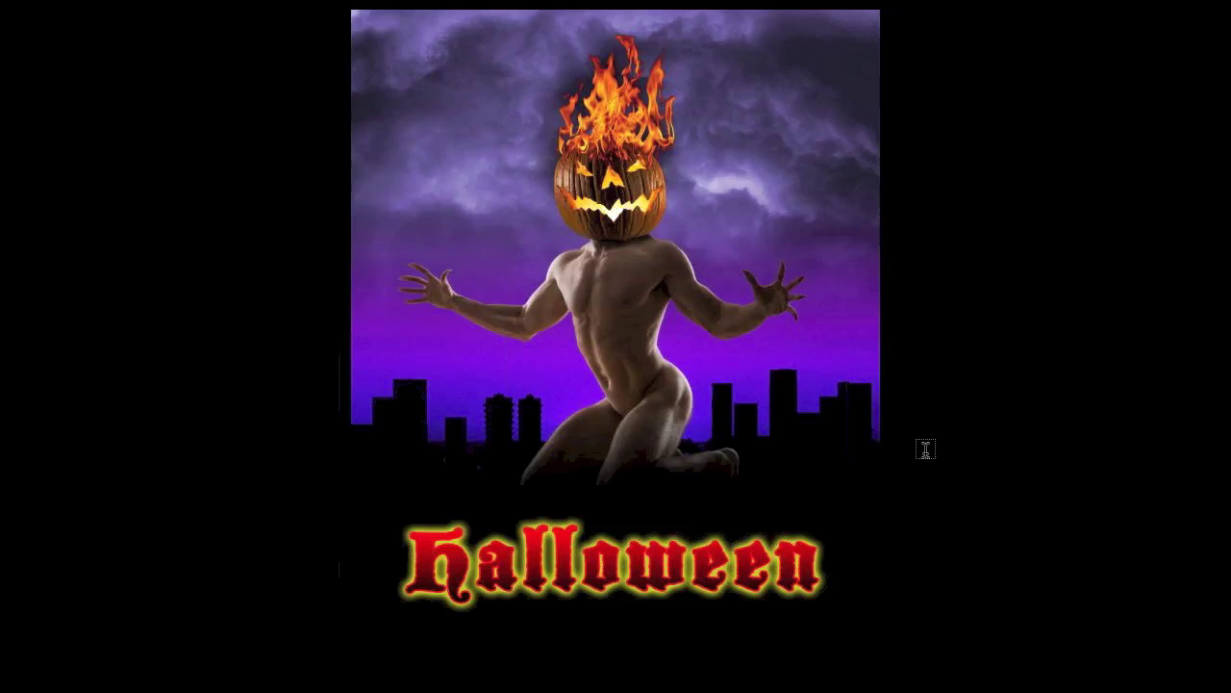
key(f)
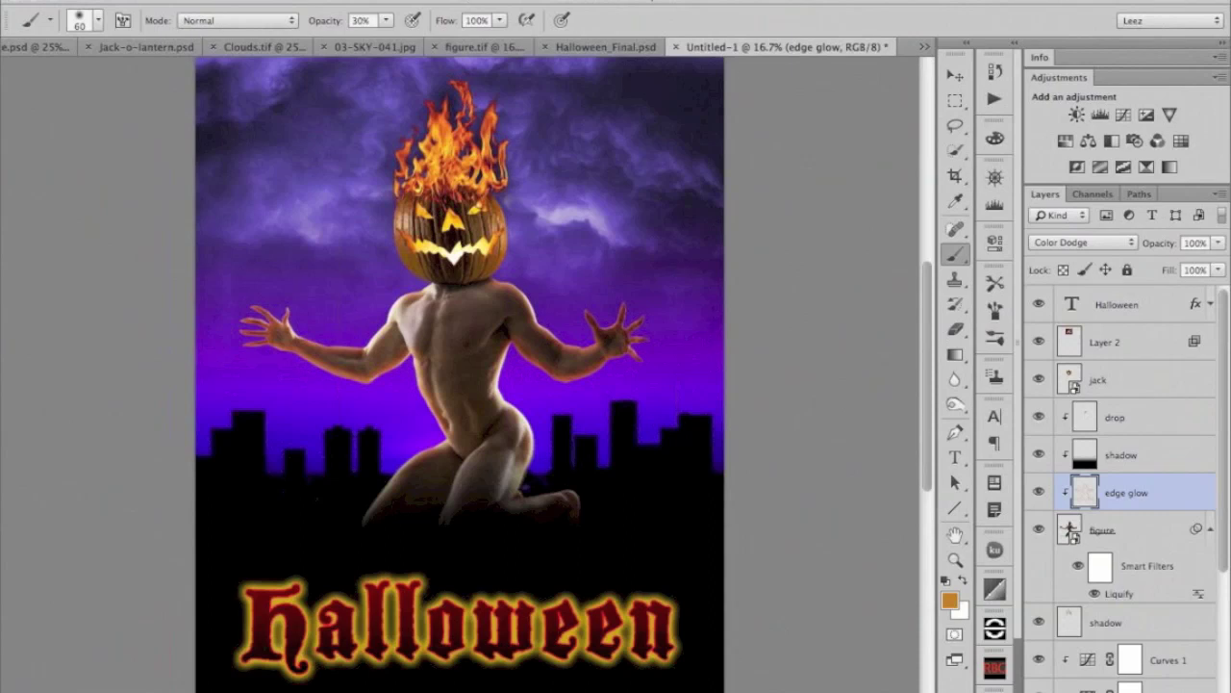
- Reopen the figure layer's Liquify smart filter, examine the fingertips up close, and accept the filter
click(457, 0)
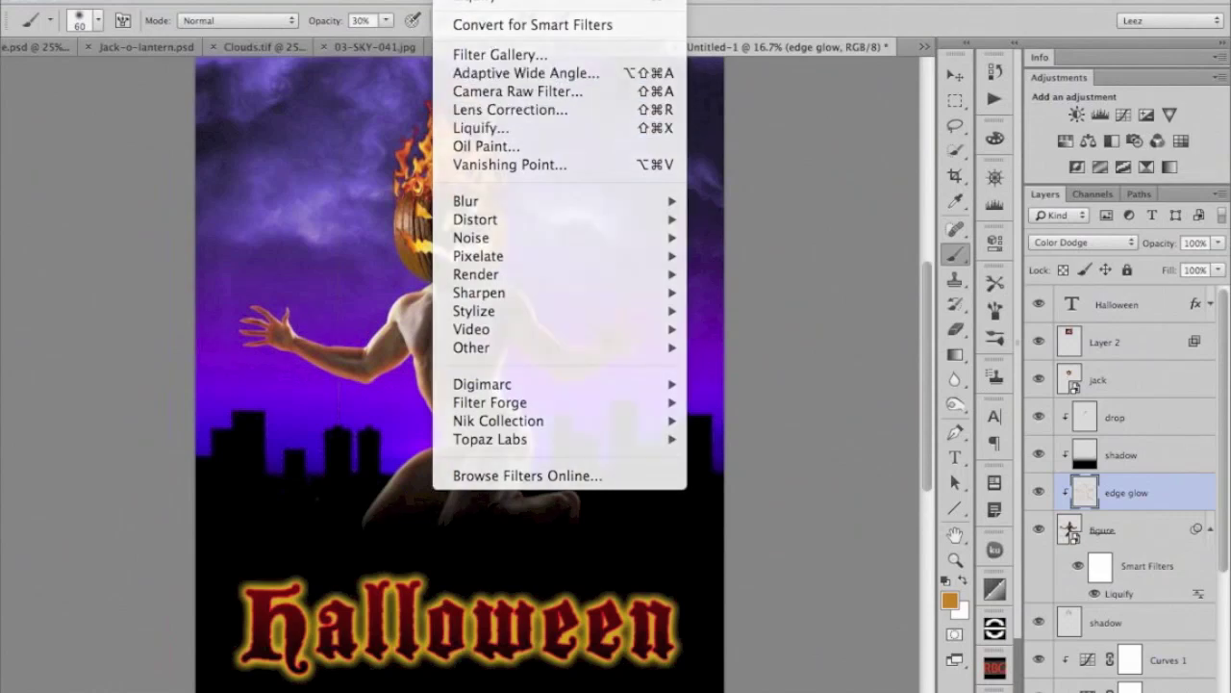
click(530, 282)
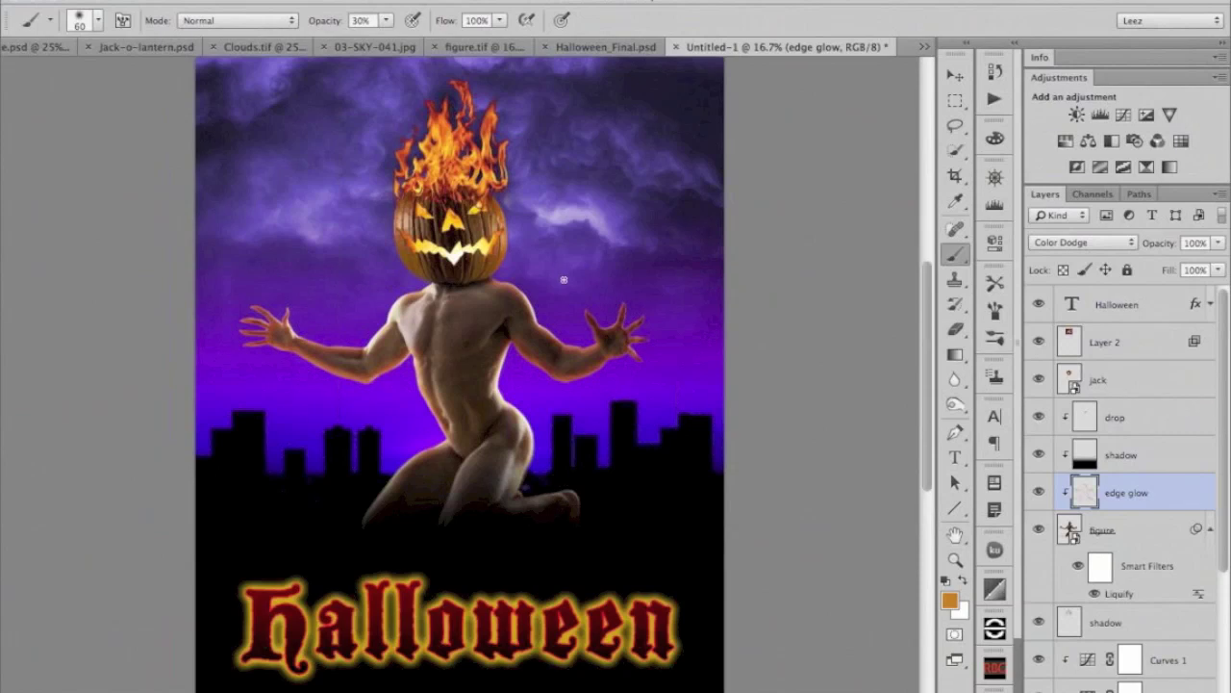
double_click(1112, 594)
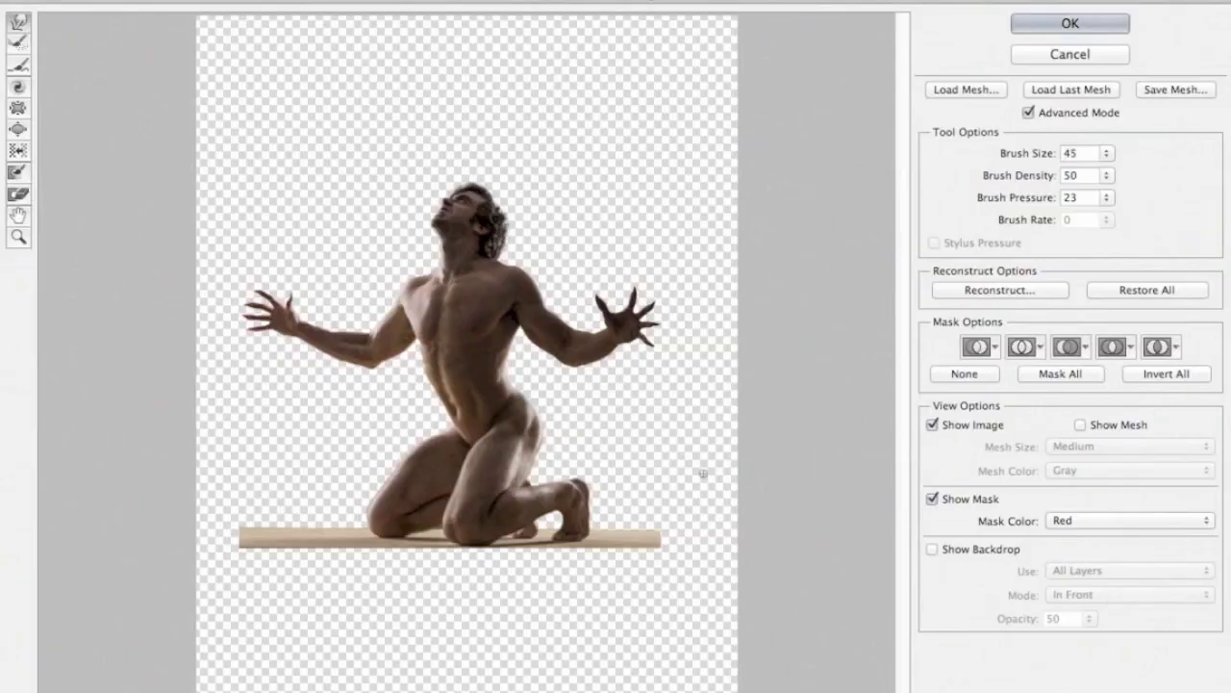
key(alt)
key(ctrl+plus)
click(192, 378)
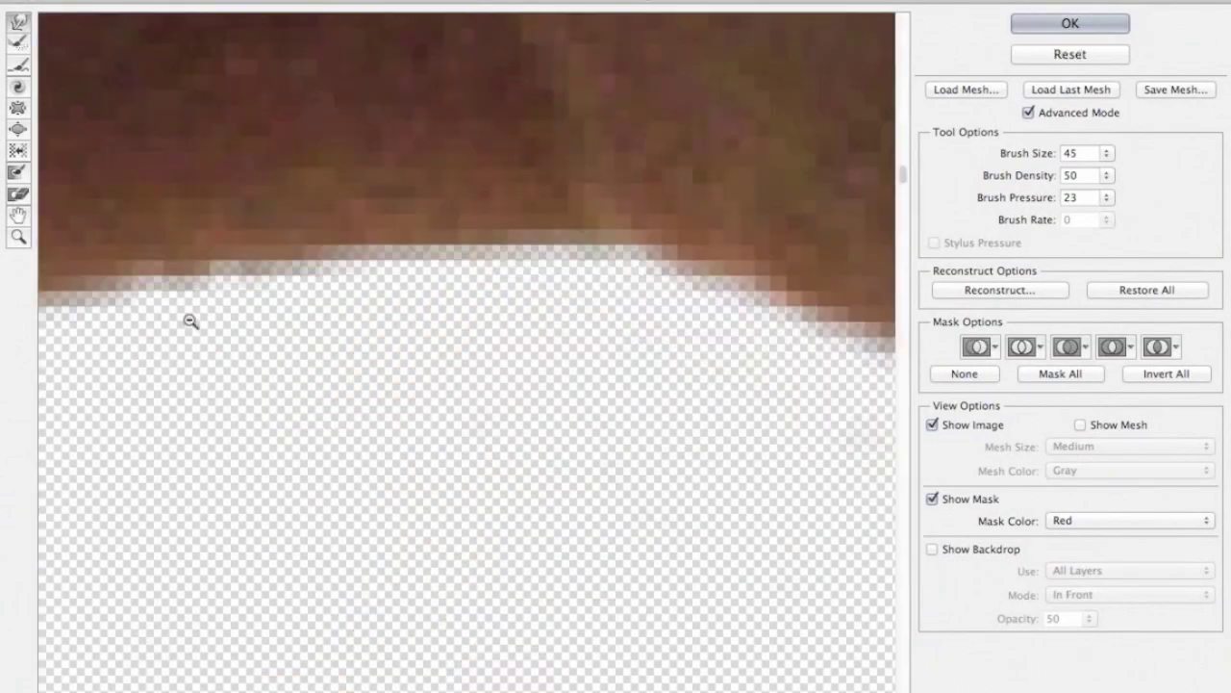
click(189, 324)
alt+click(188, 318)
mouse_move(189, 318)
mouse_down()
mouse_move(247, 391)
mouse_move(453, 391)
mouse_move(500, 360)
mouse_up()
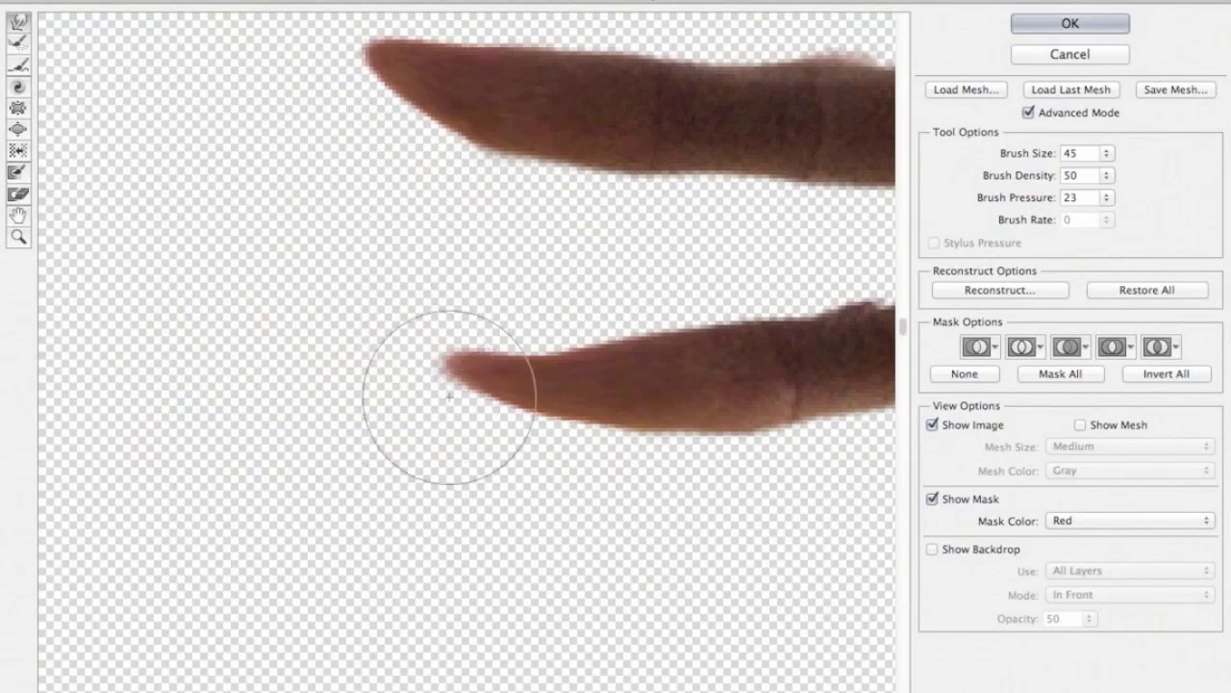
click(1046, 29)
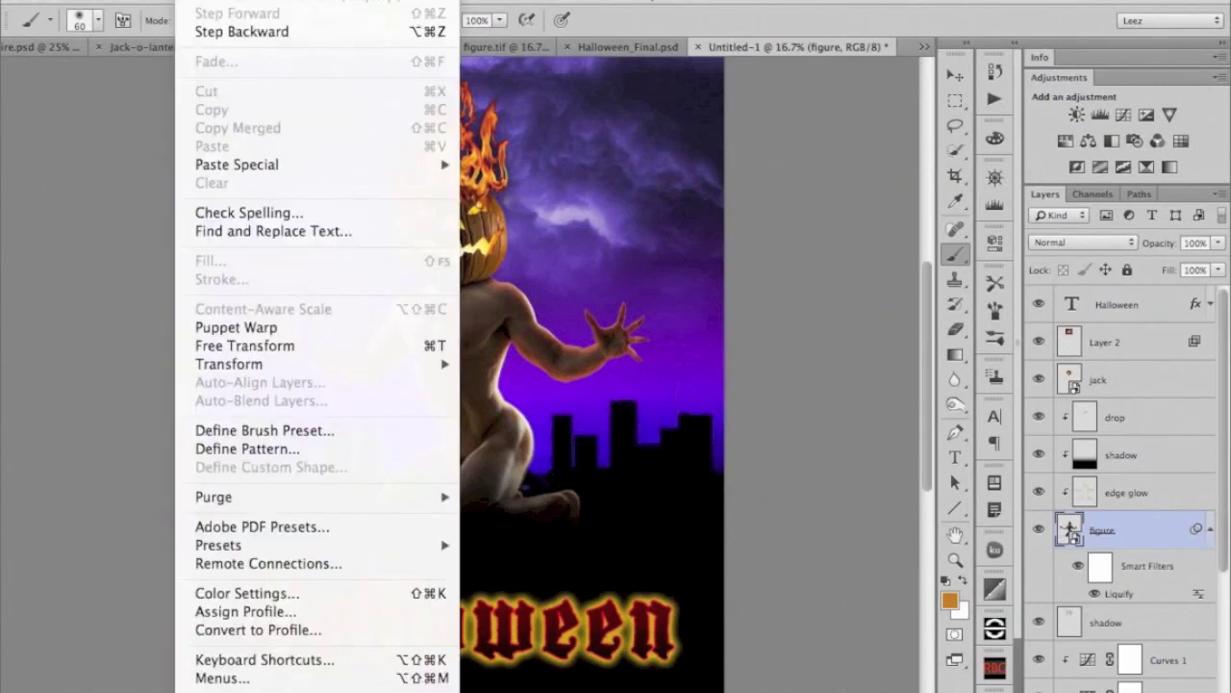
key(Left)
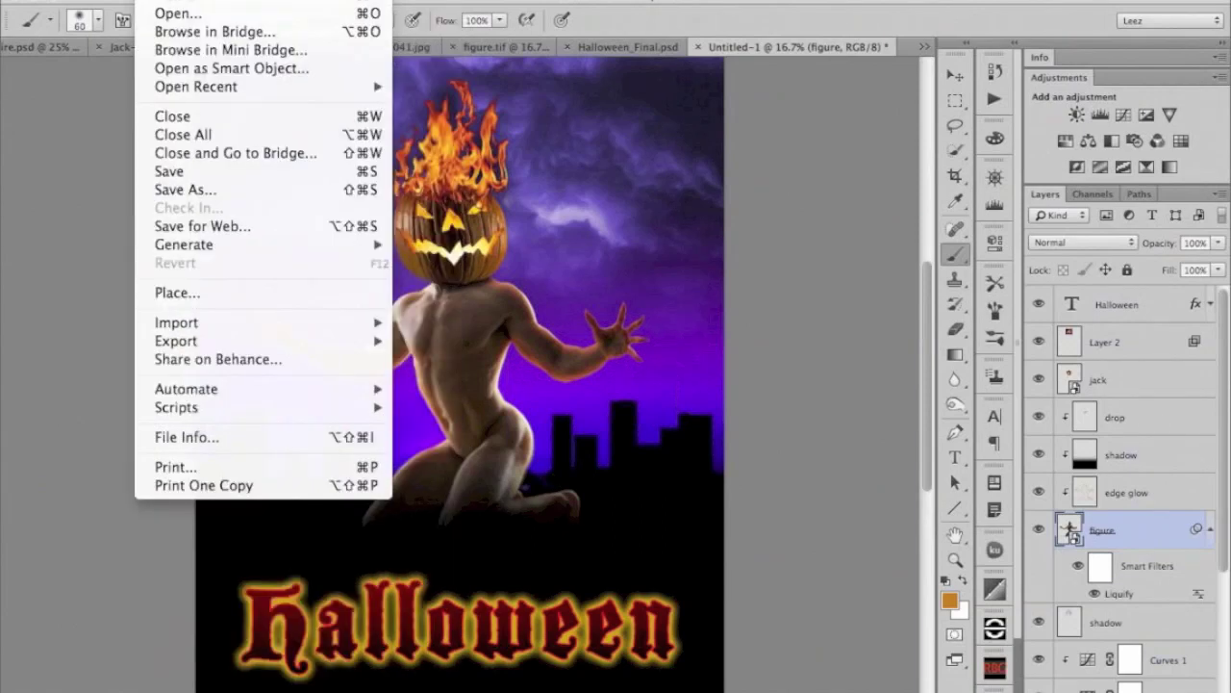
mouse_move(179, 393)
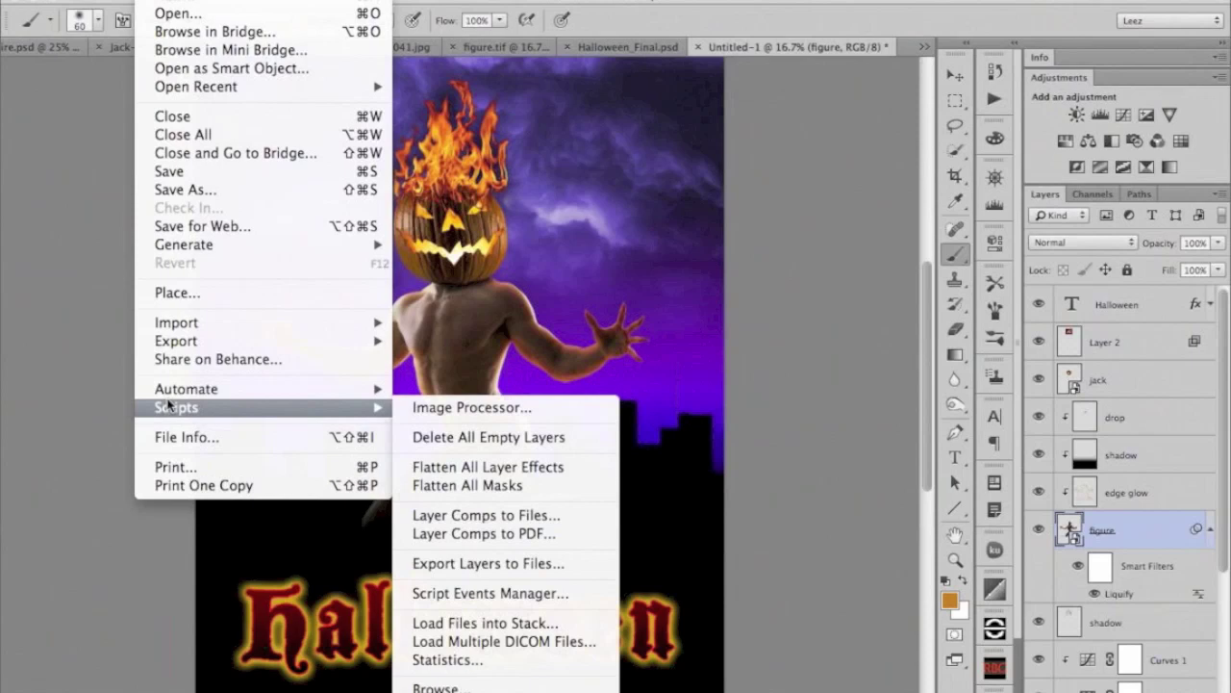
mouse_move(165, 248)
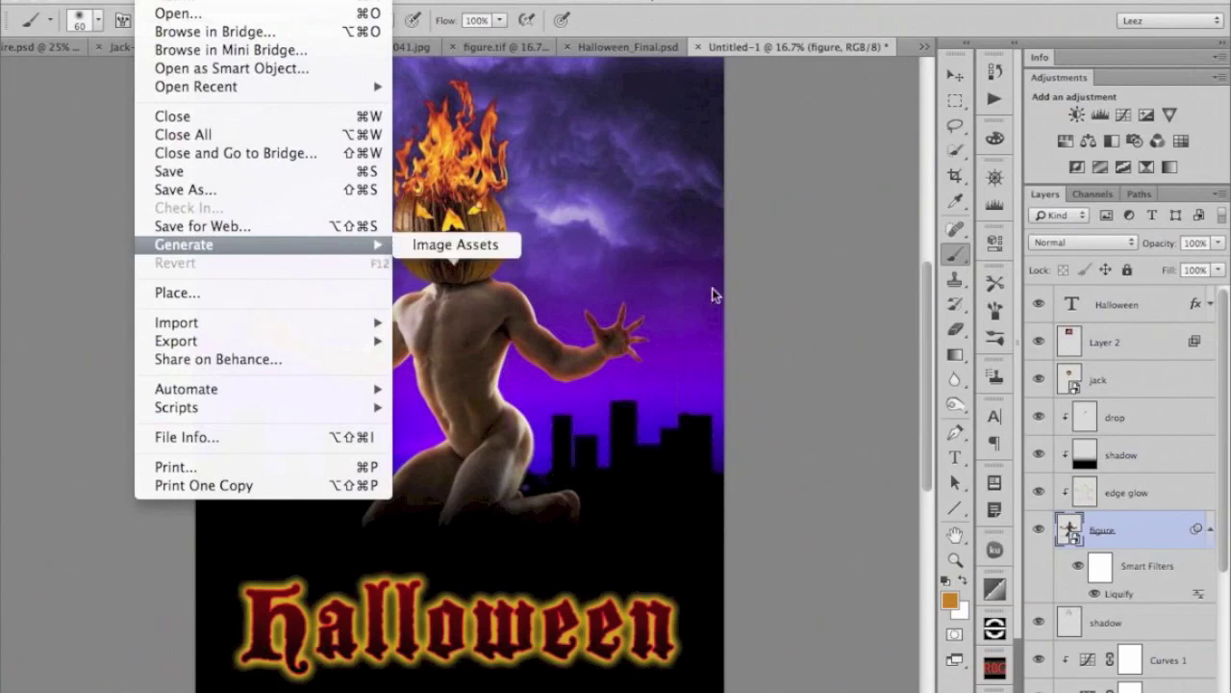
click(757, 314)
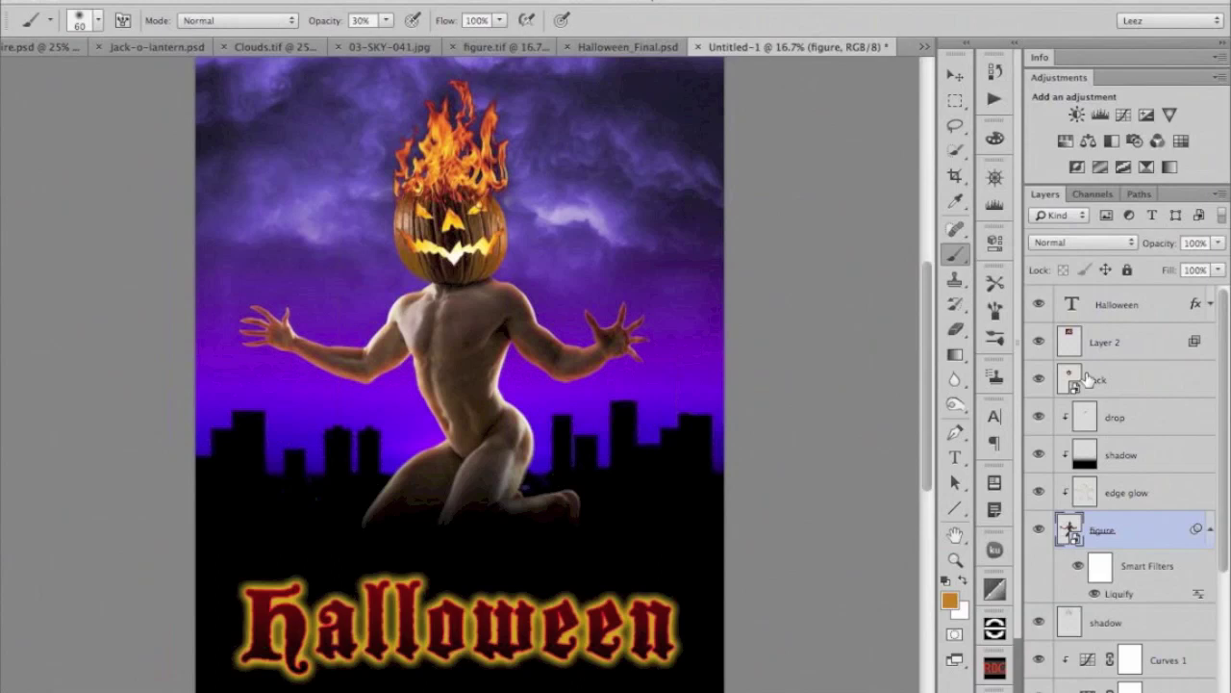
click(166, 2)
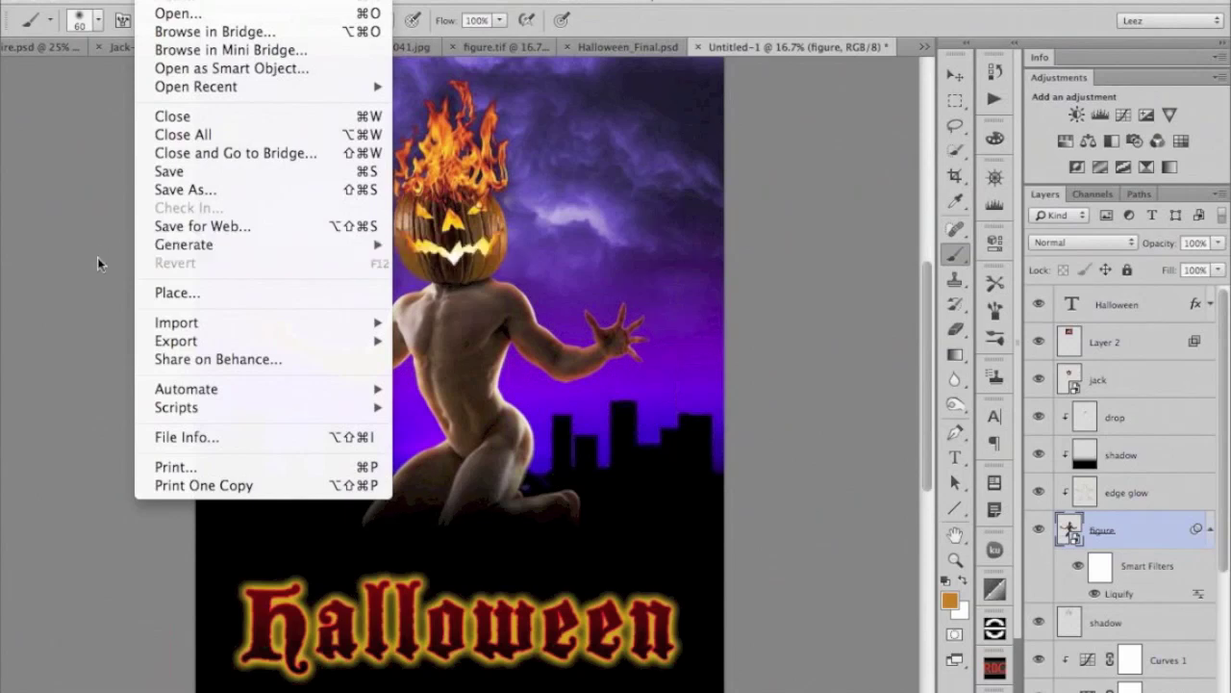
click(88, 227)
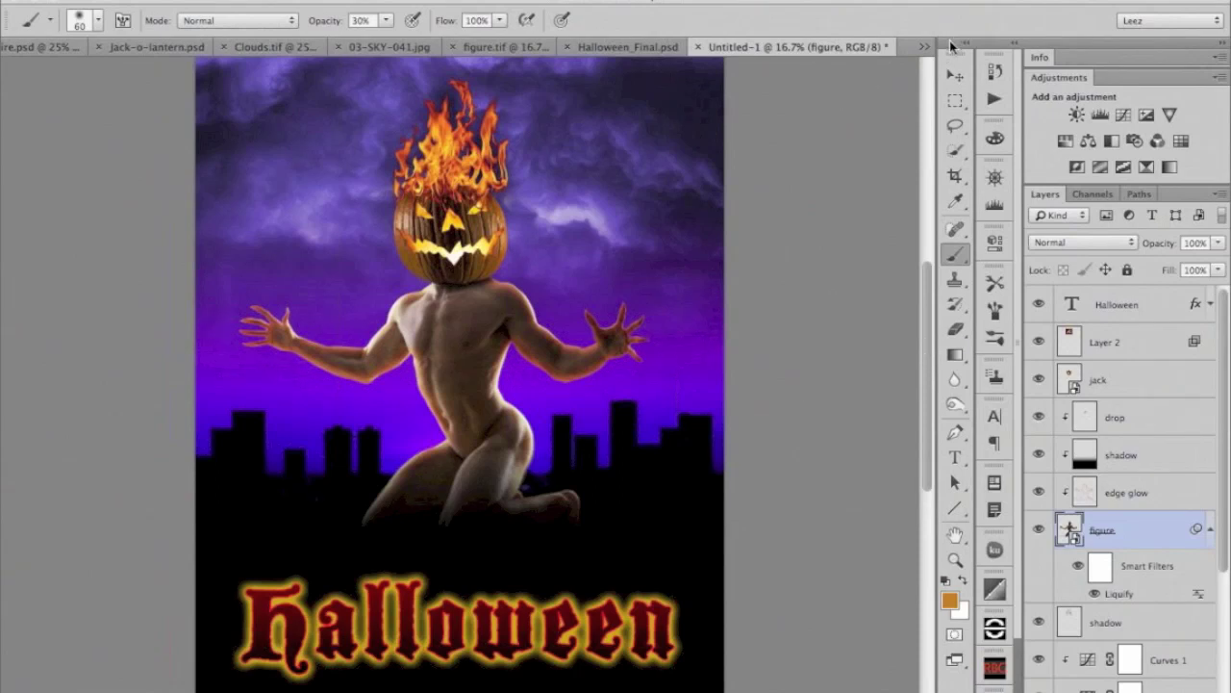
- Undock the tool and panel group, and switch the layout to the Essentials workspace
drag(950, 45, 915, 63)
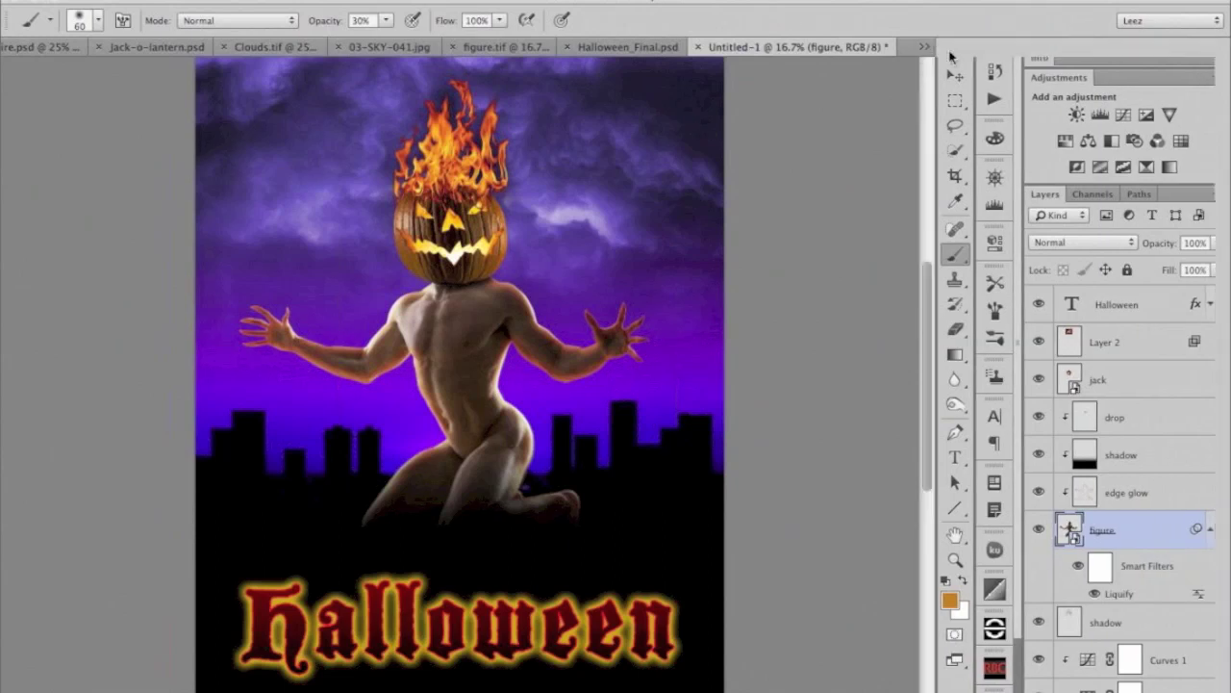
drag(933, 54, 944, 58)
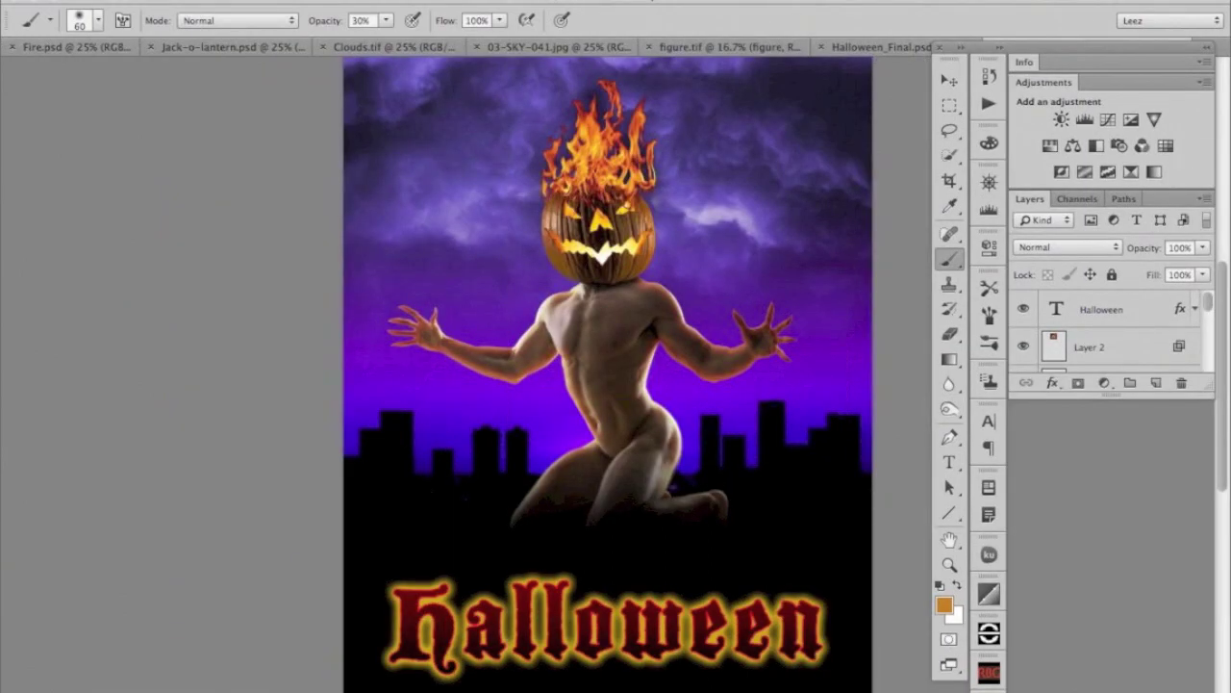
click(612, 0)
mouse_move(612, 12)
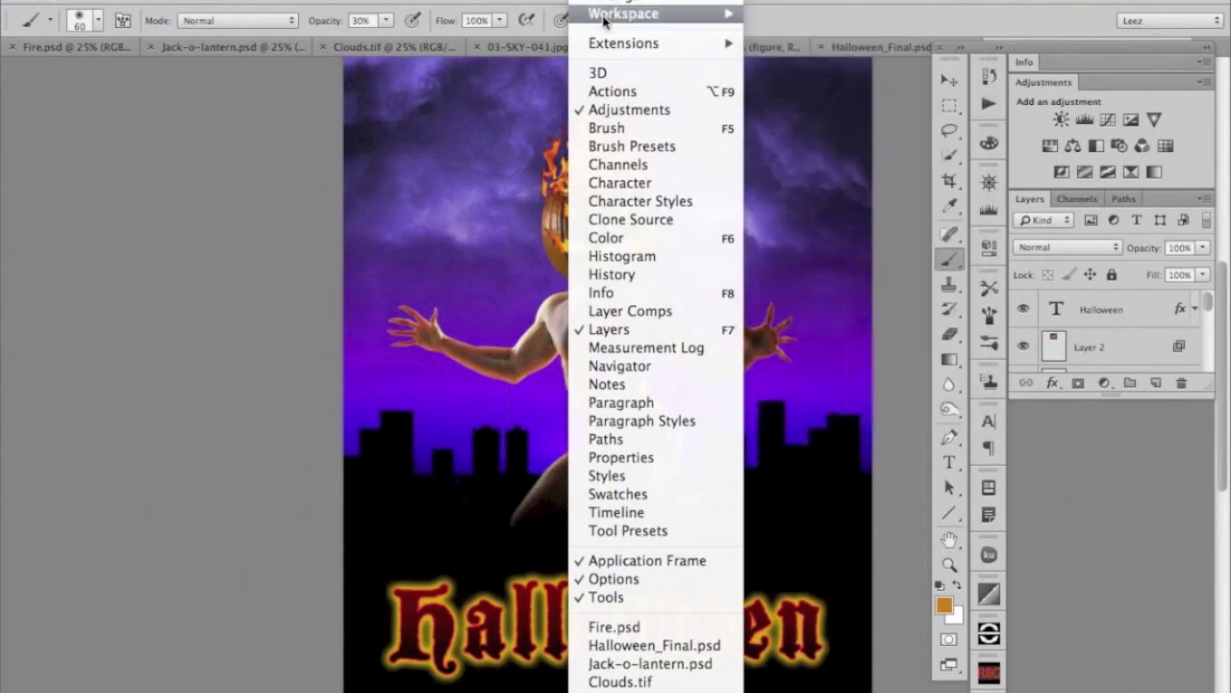
click(787, 43)
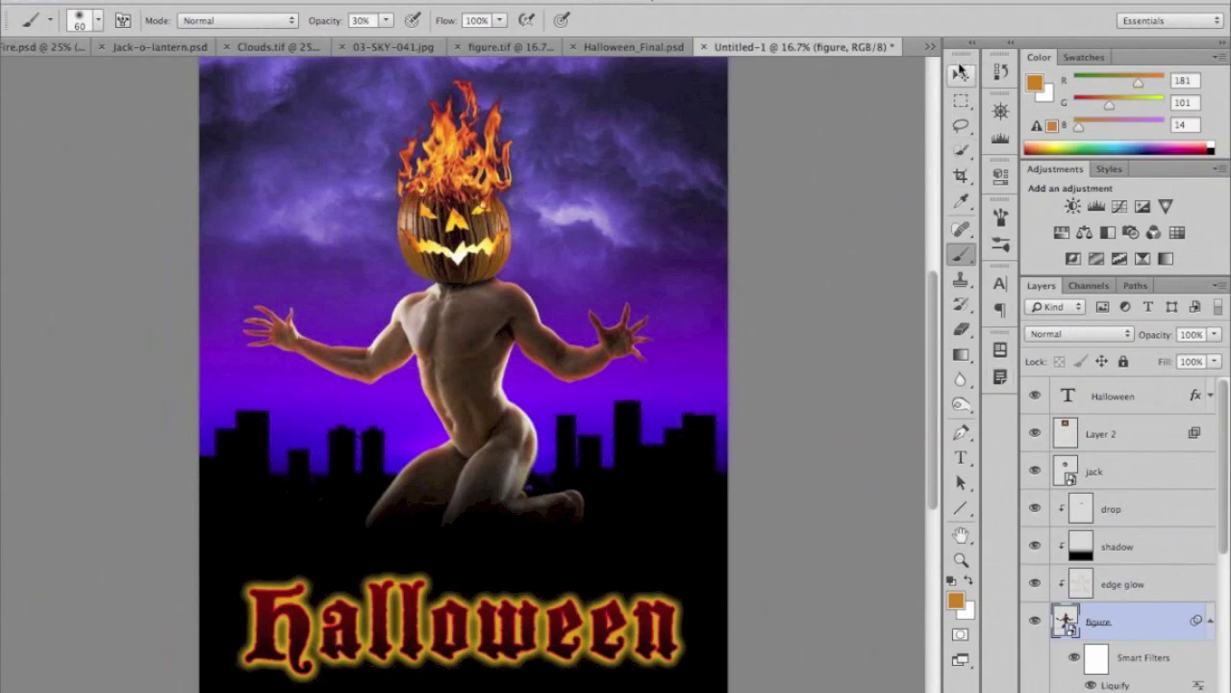
- Dock the Tools panel at the opposite edge of the workspace and return it beside the panel dock
drag(960, 55, 27, 72)
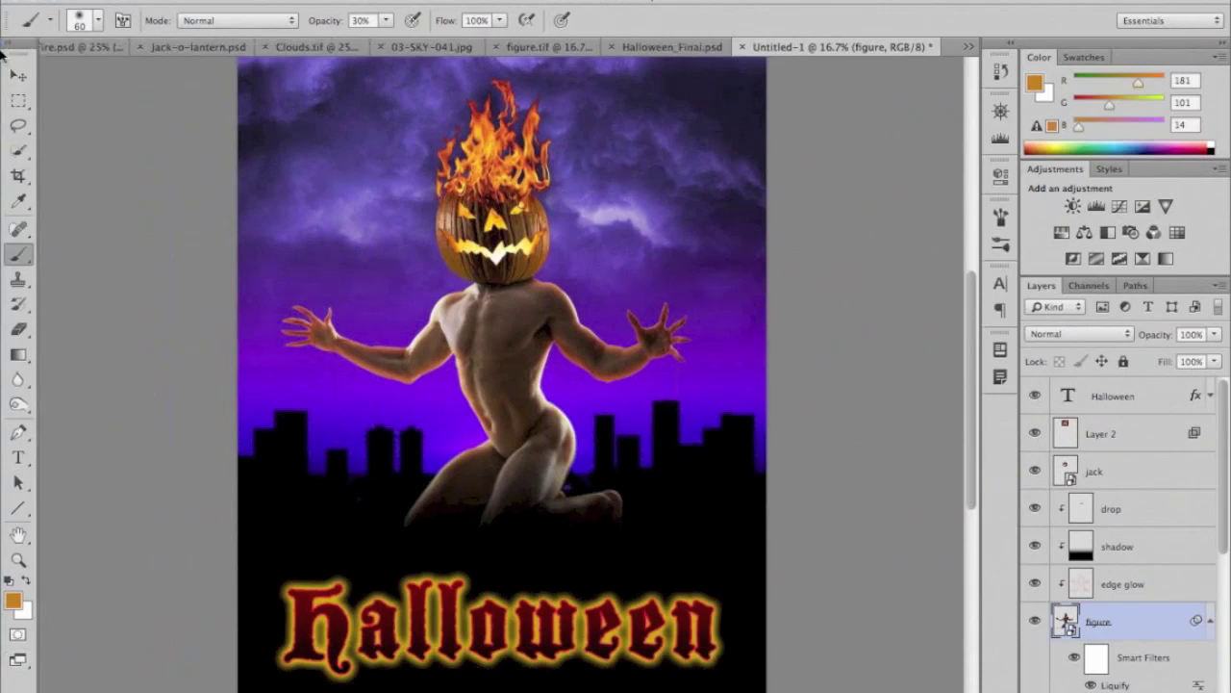
drag(18, 58, 972, 71)
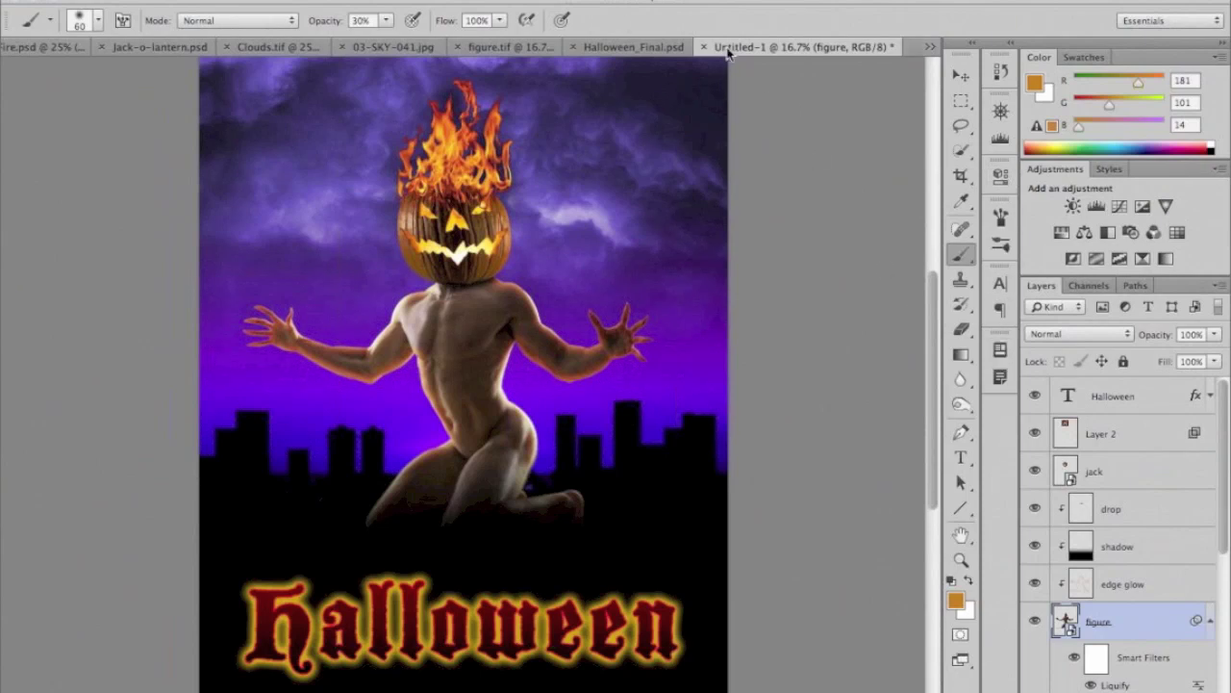
- Open the Character, Paragraph and Notes panels one after another, collapsing each again
click(598, 1)
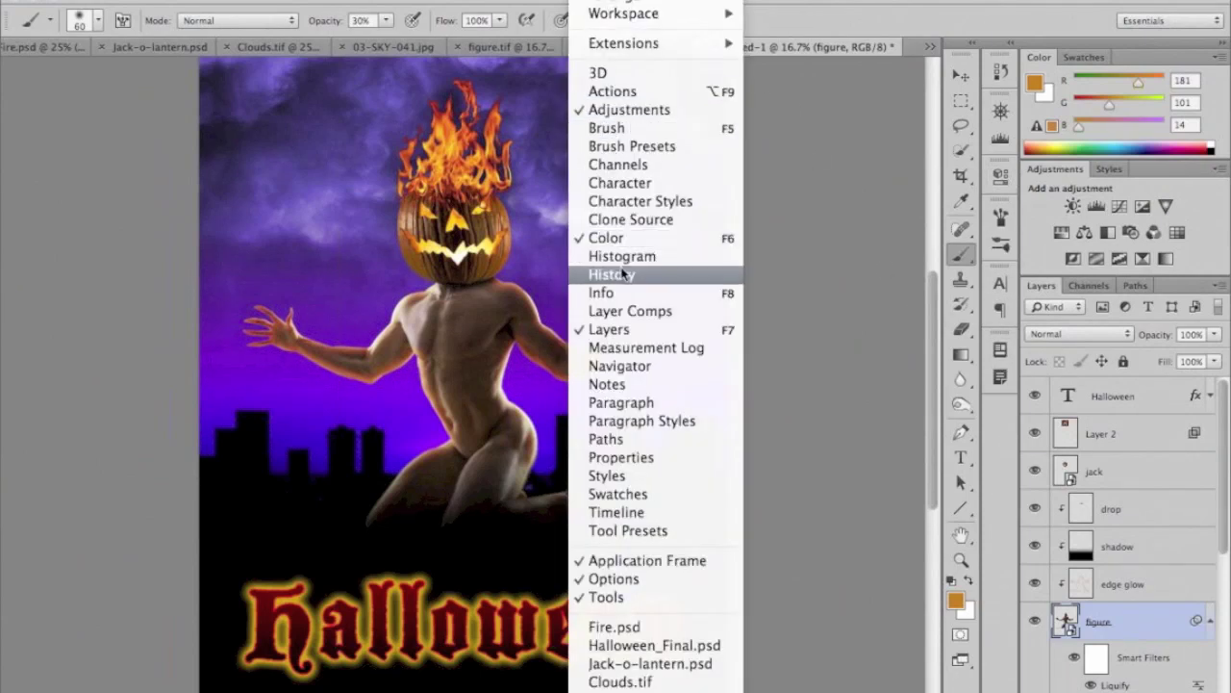
click(615, 181)
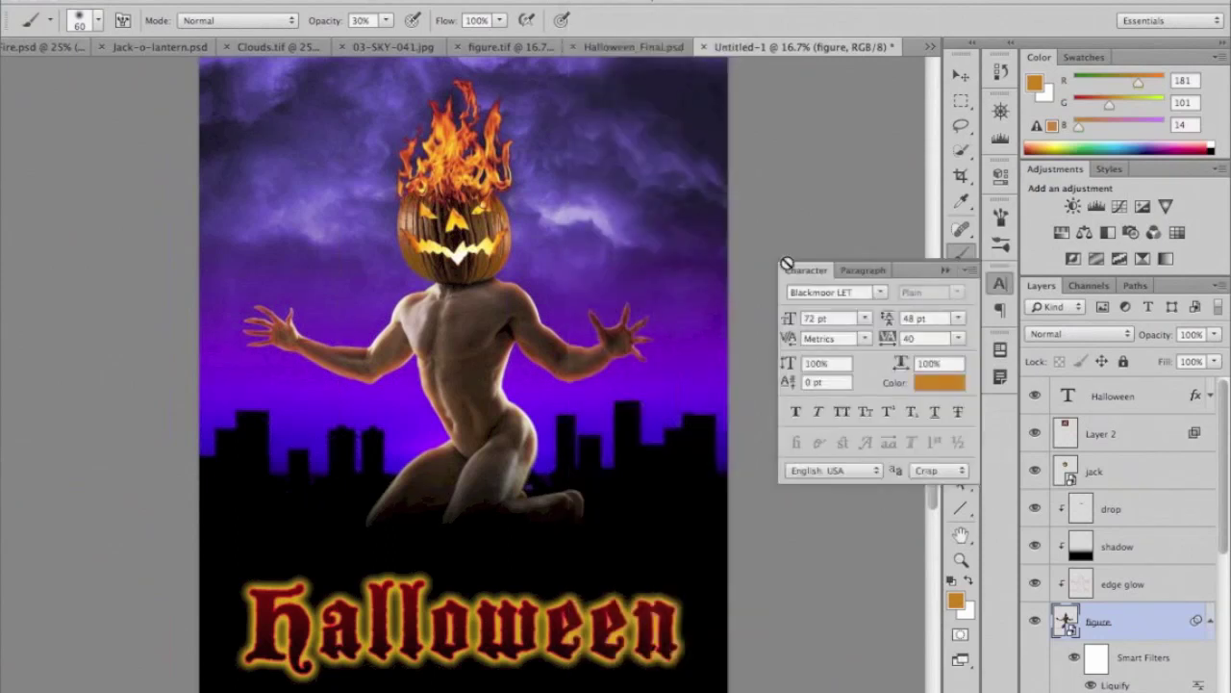
click(943, 272)
click(598, 1)
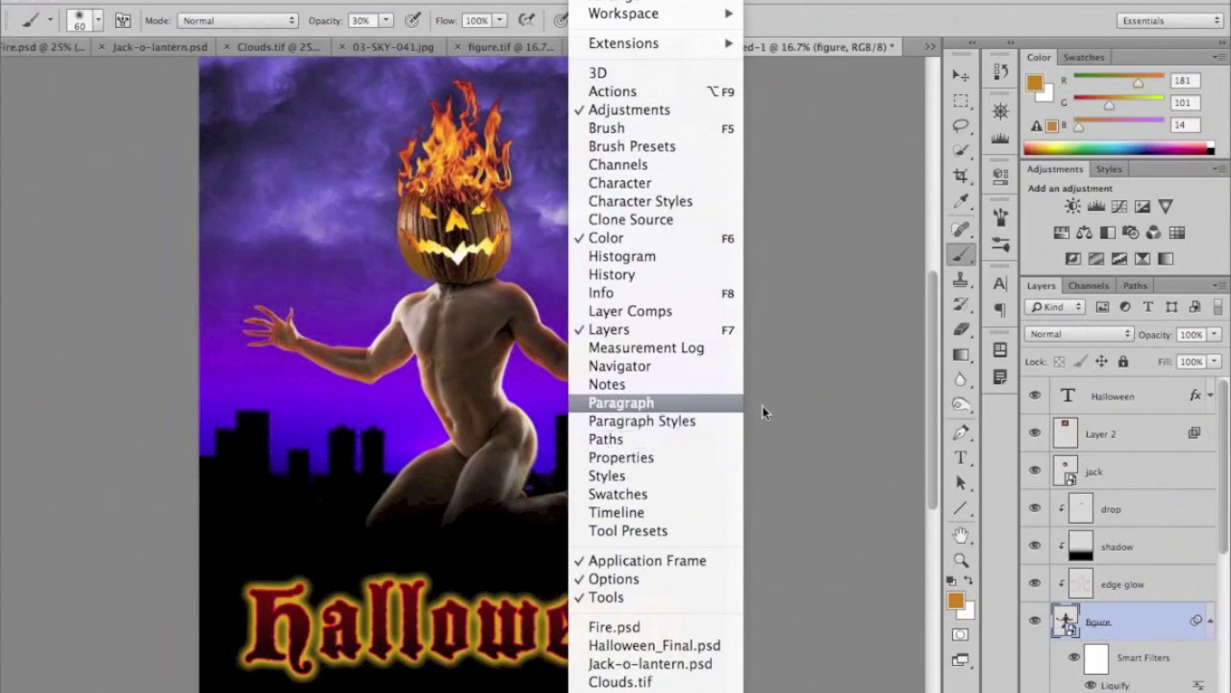
click(731, 403)
click(942, 277)
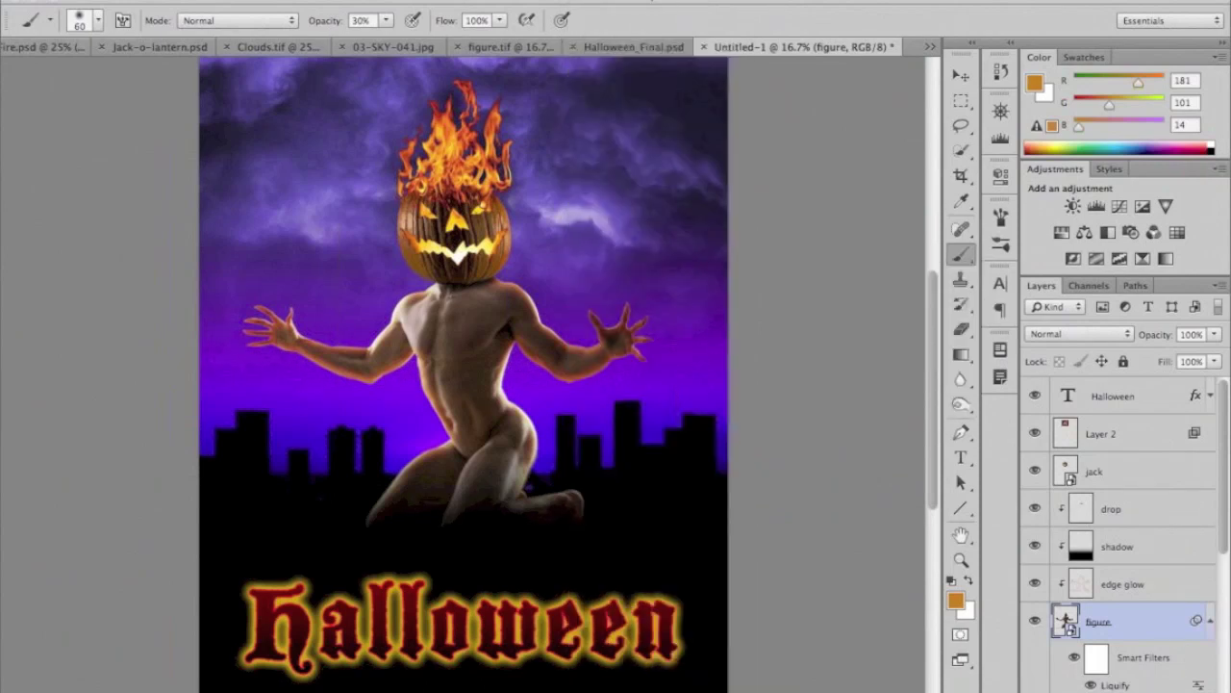
click(598, 2)
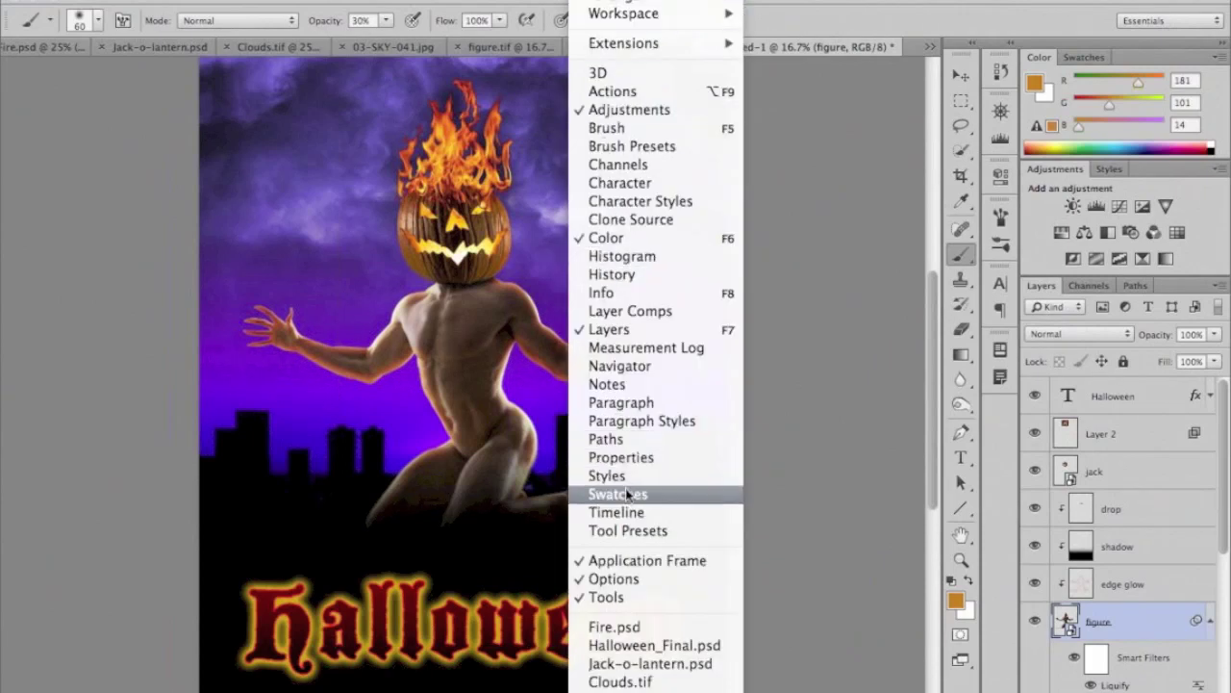
click(612, 384)
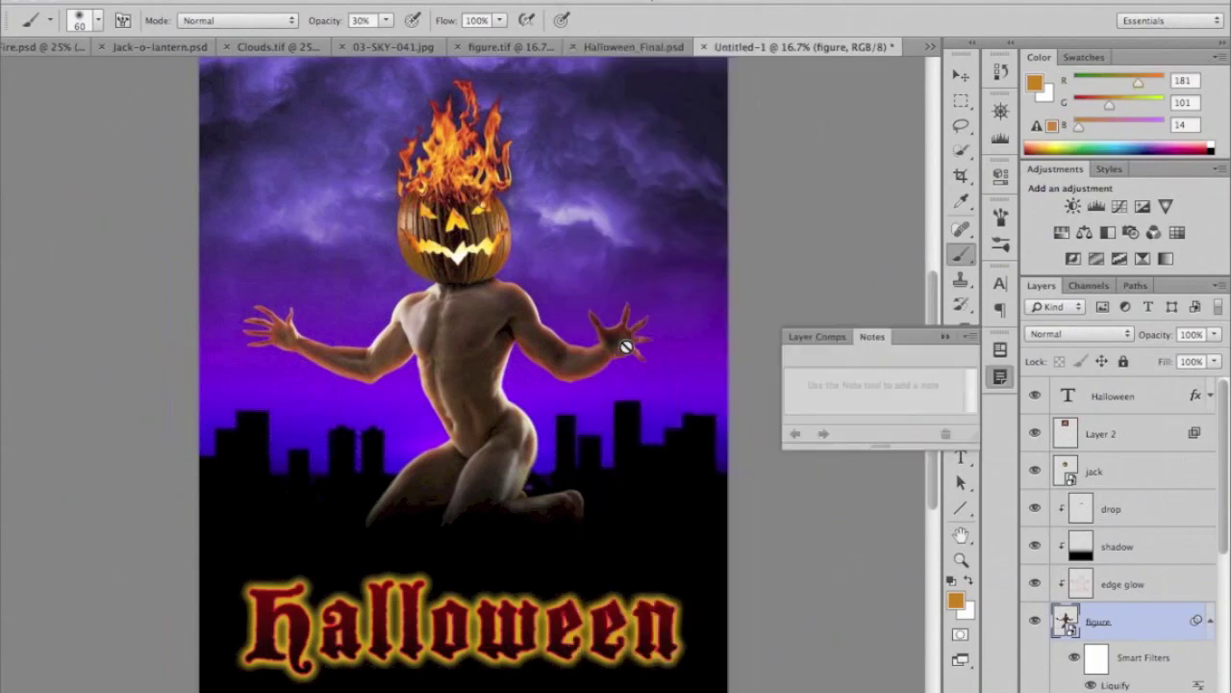
click(958, 328)
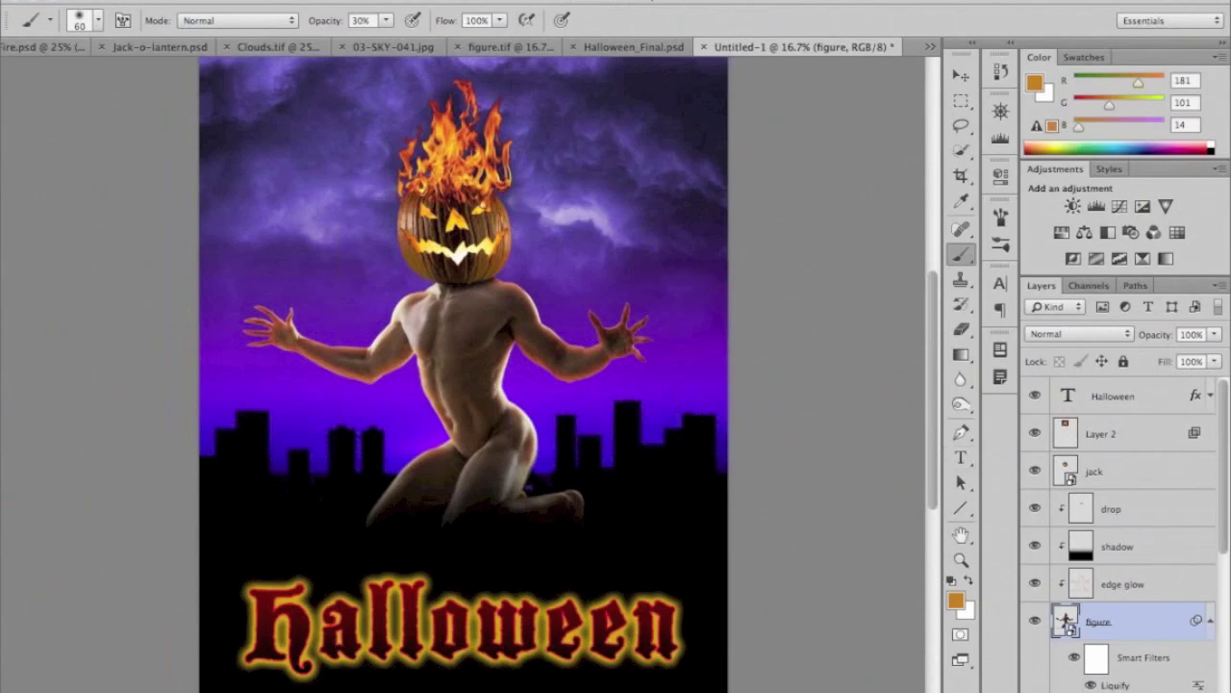
- Switch the layout to the custom Leez workspace and align its floating panel group with the edge of the workspace
click(606, 2)
mouse_move(611, 13)
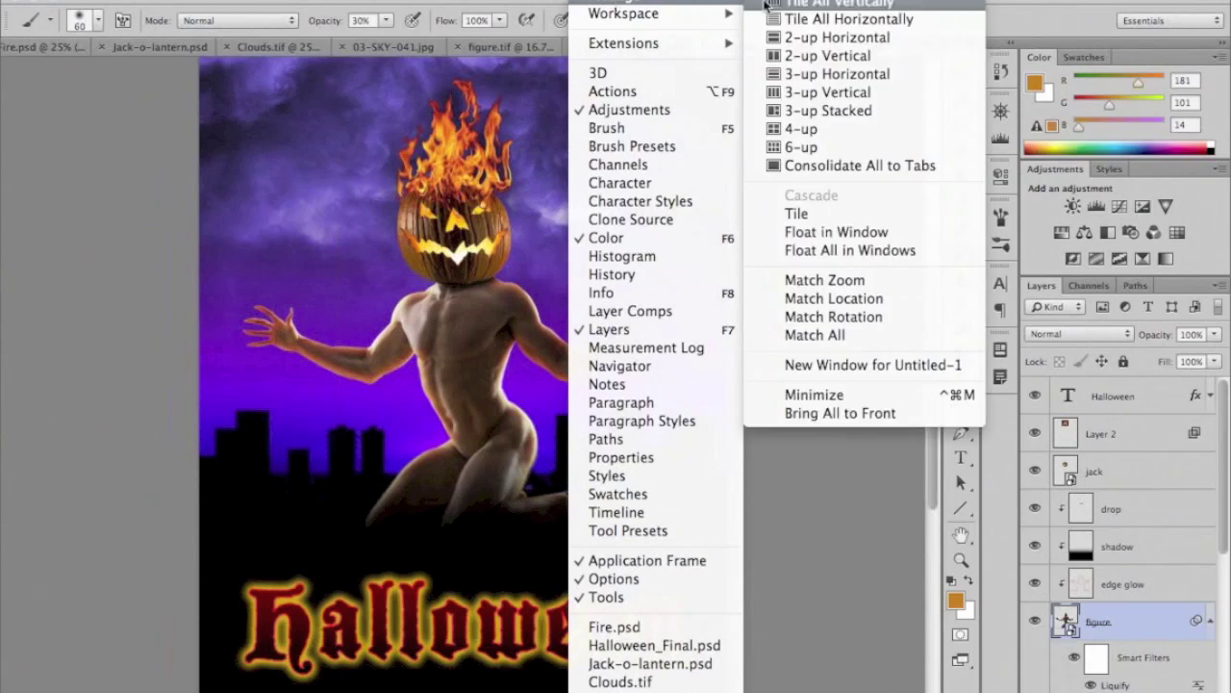
click(779, 14)
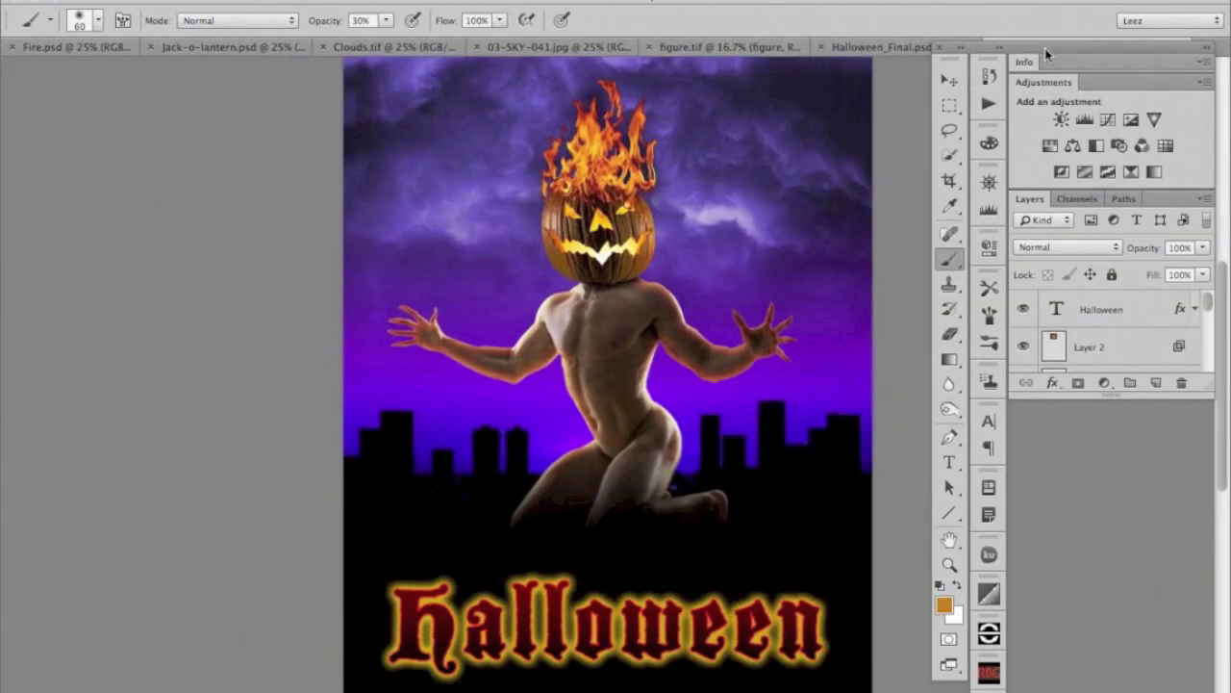
drag(1045, 48, 1051, 46)
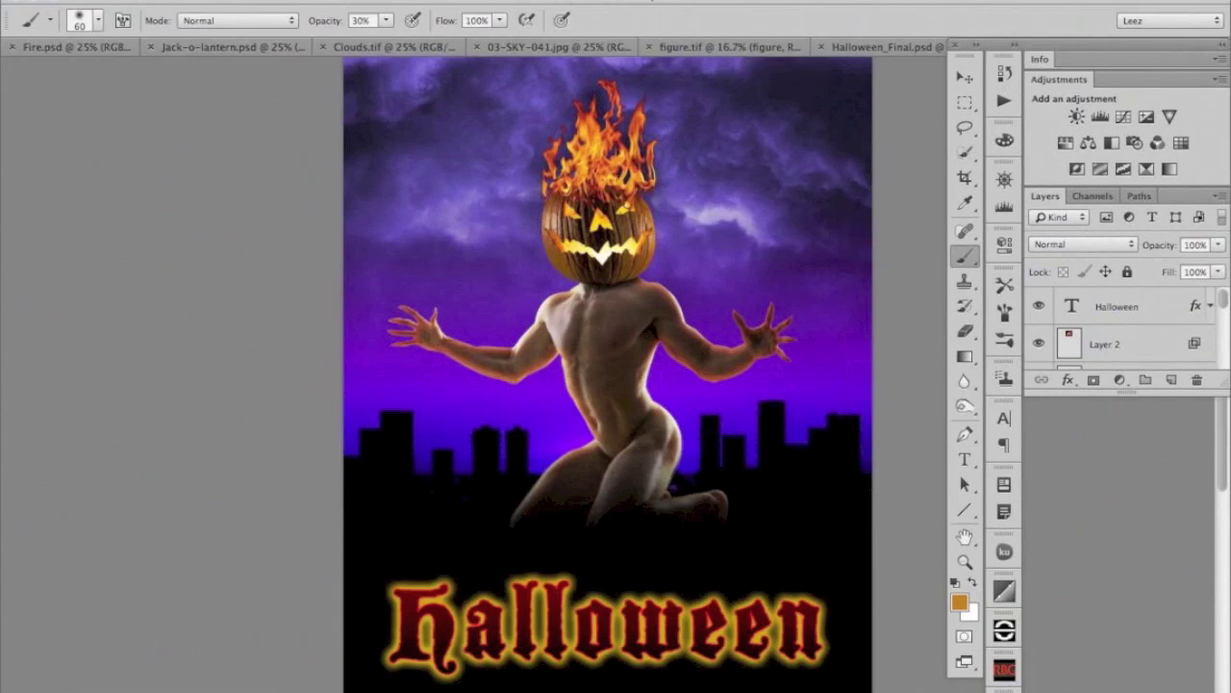
- Turn the application frame off so the document windows float, and turn it back on
click(592, 1)
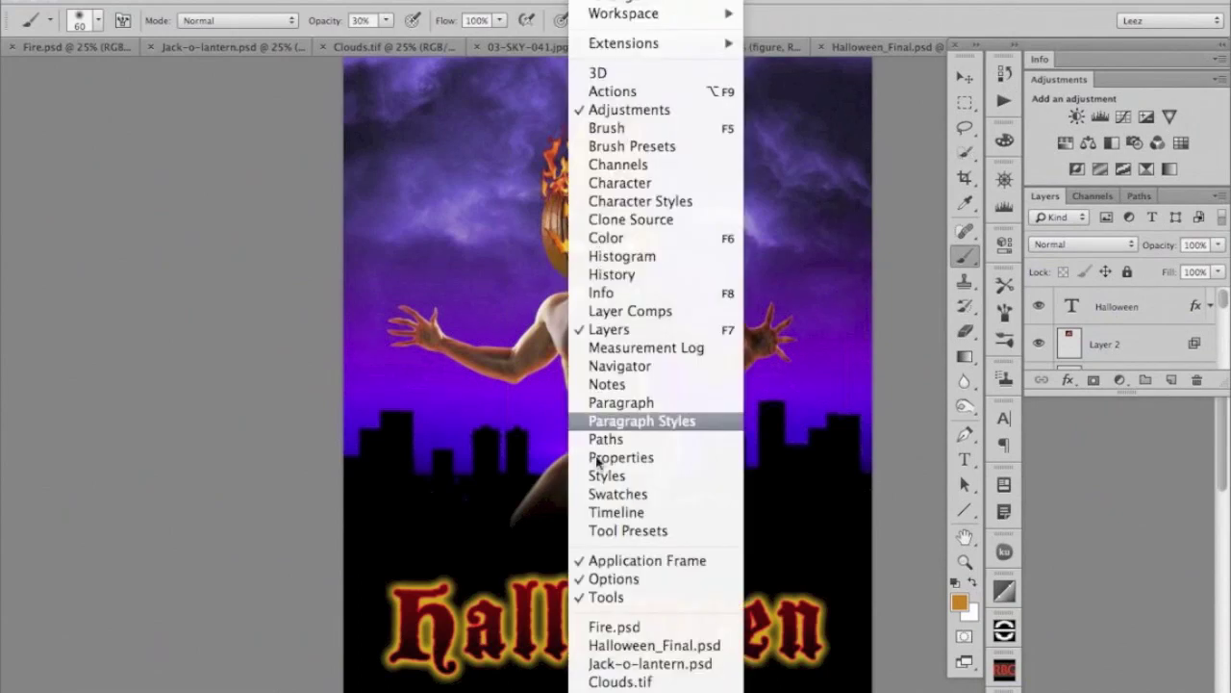
click(597, 562)
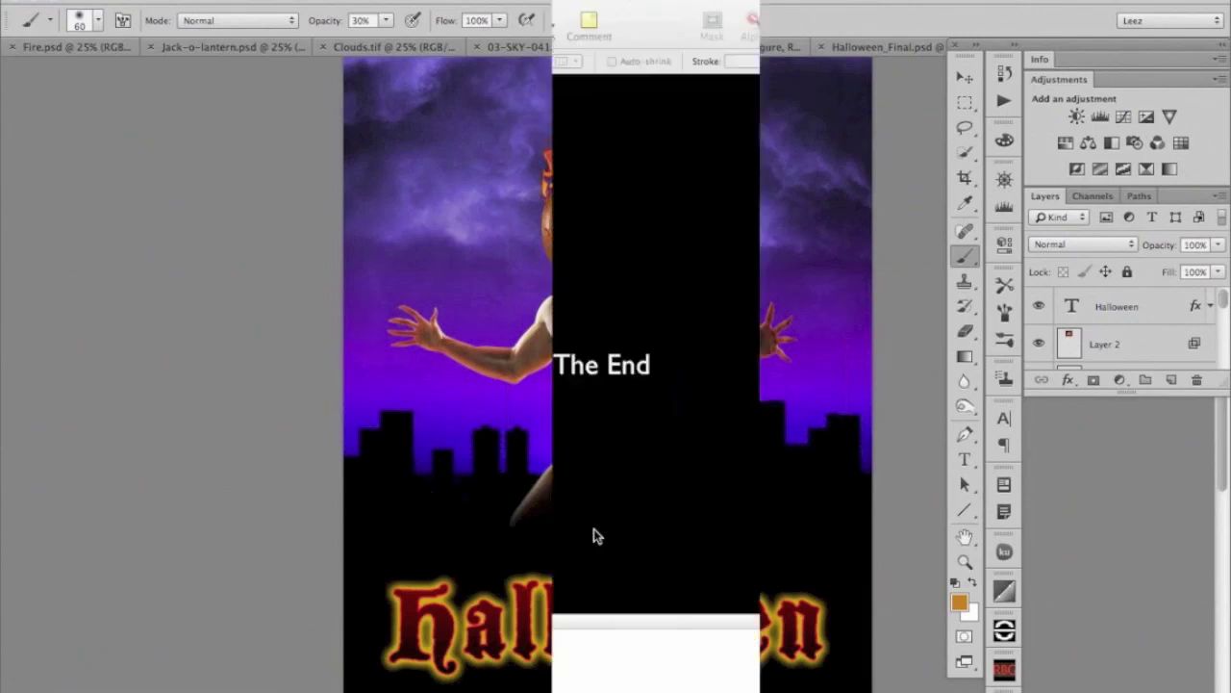
click(592, 1)
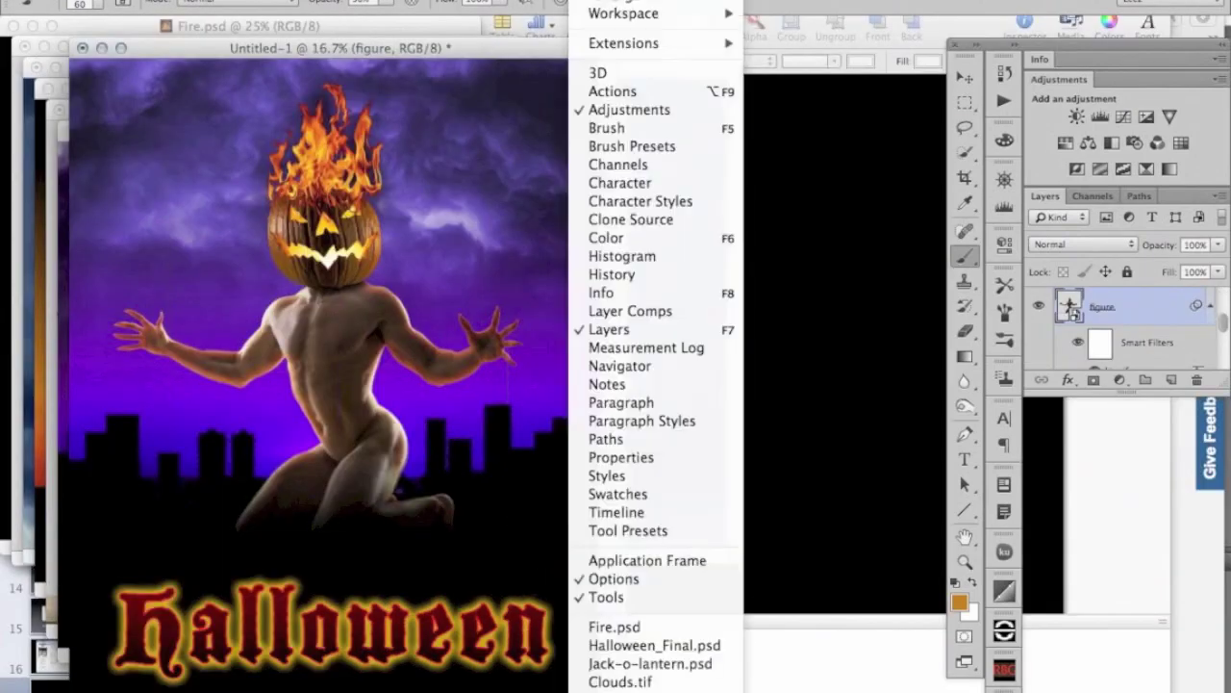
click(631, 564)
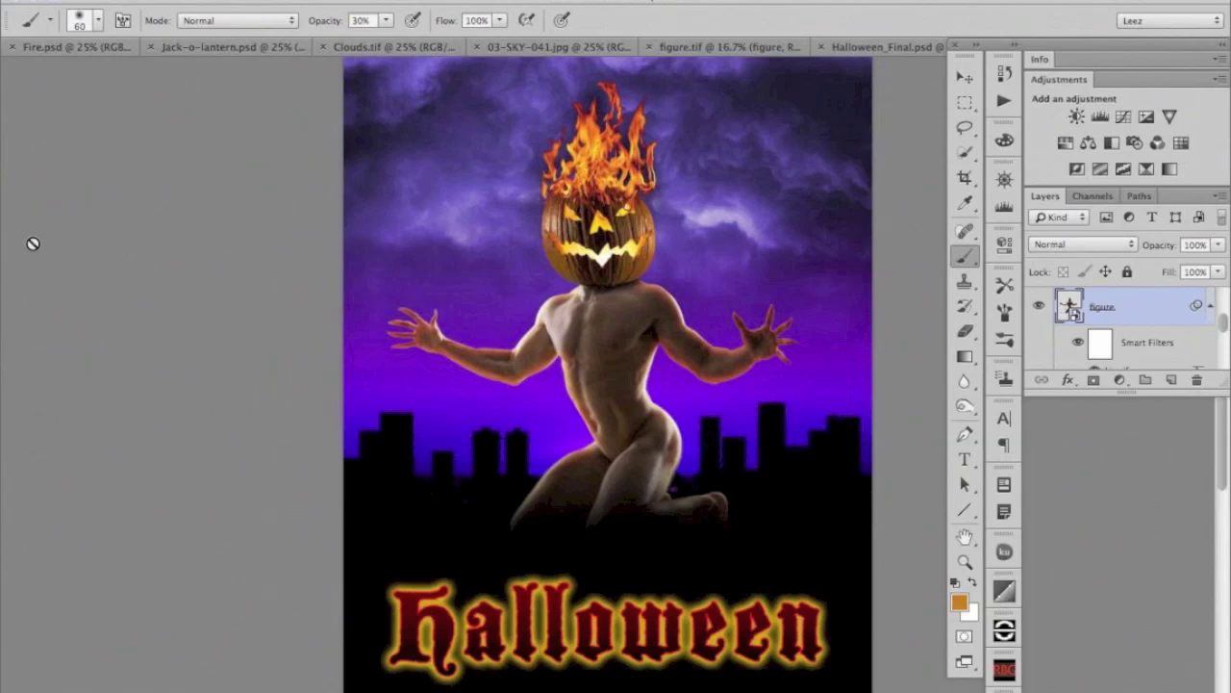
- Show the Halloween poster in full screen mode on a black background with the interface hidden
key(f)
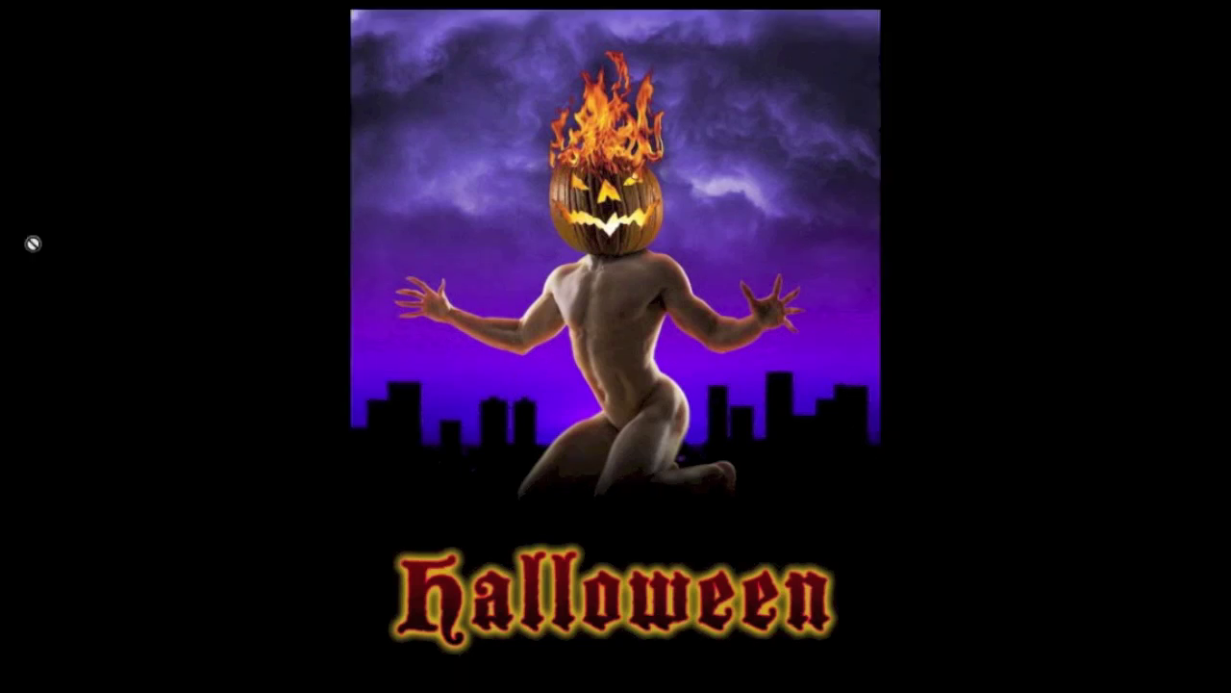